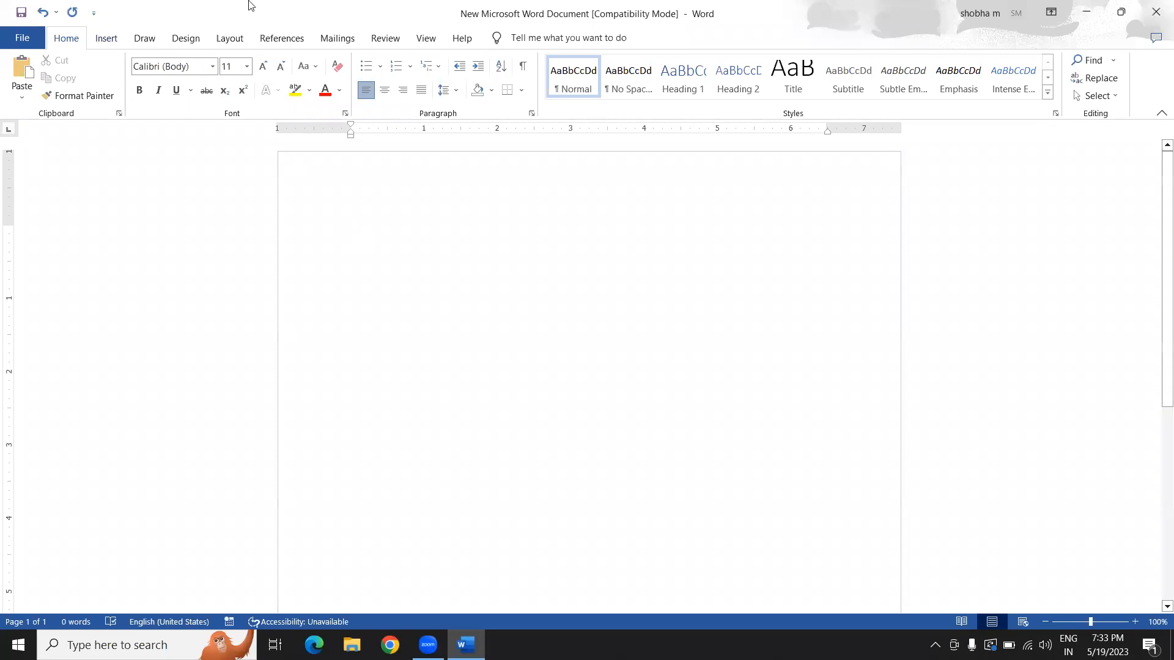
left_click(105, 38)
left_click(65, 38)
Switch to Google Chrome with the first profile, dismiss the restore-pages prompt and search Google for "computers"
left_click(390, 645)
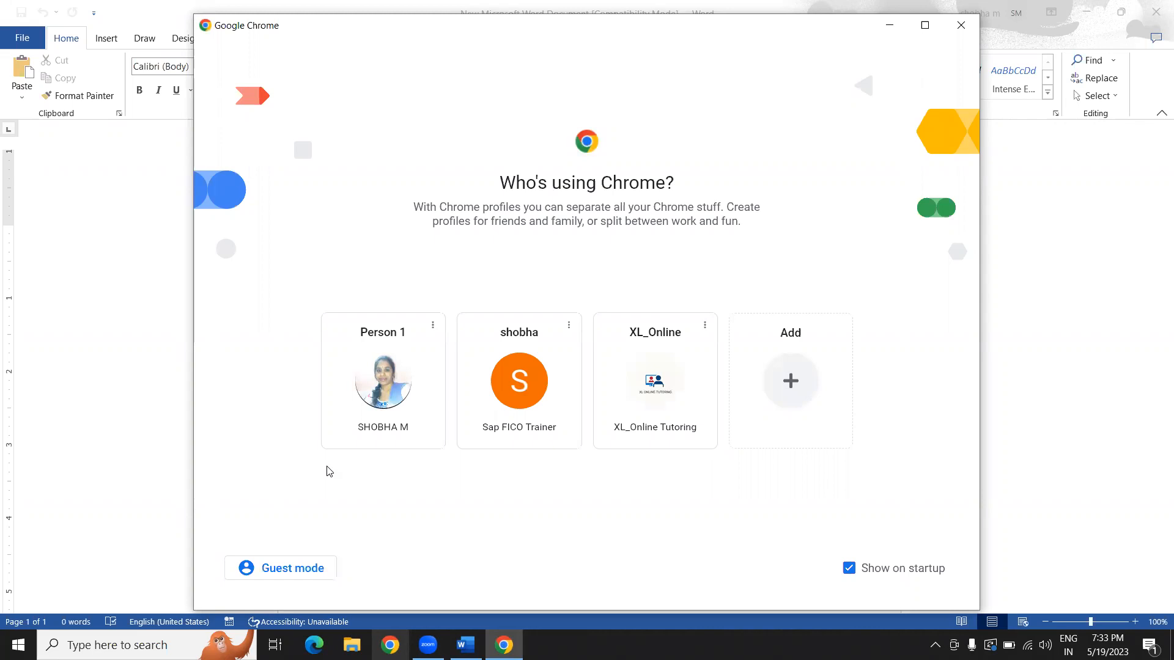
left_click(381, 376)
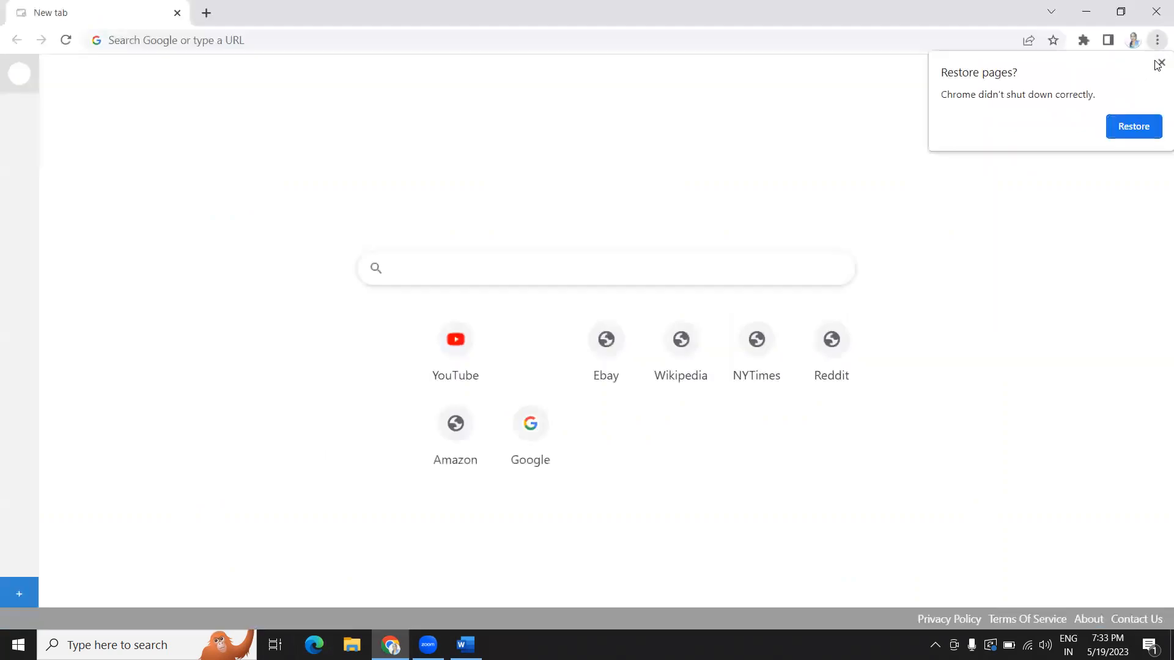
left_click(1156, 63)
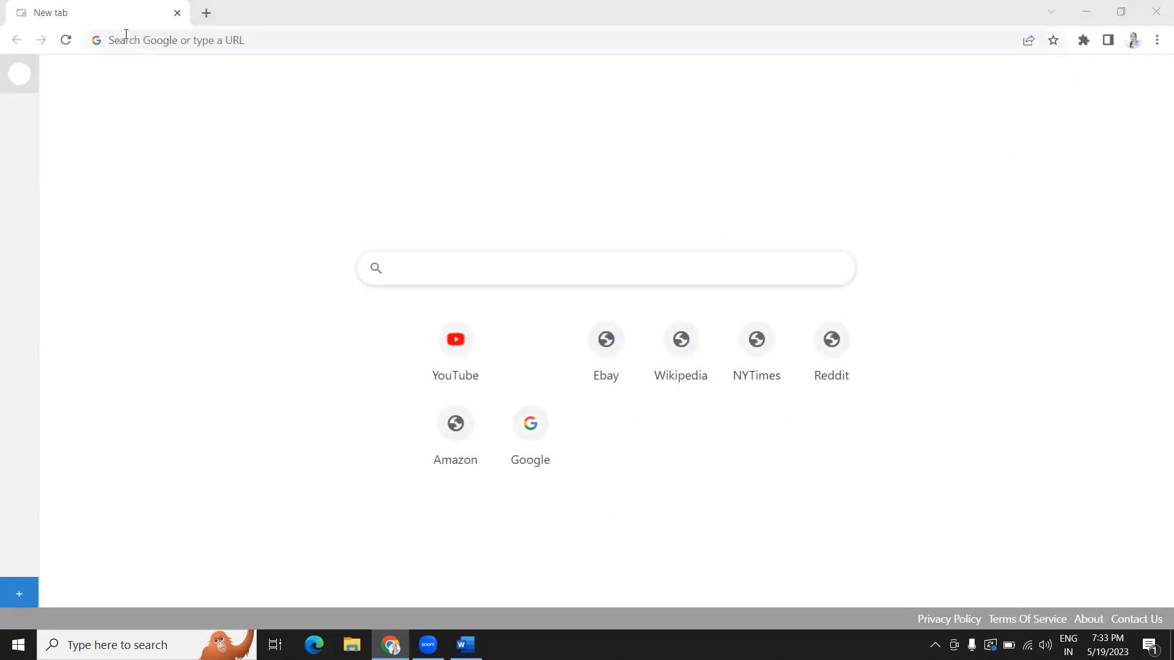
left_click(150, 42)
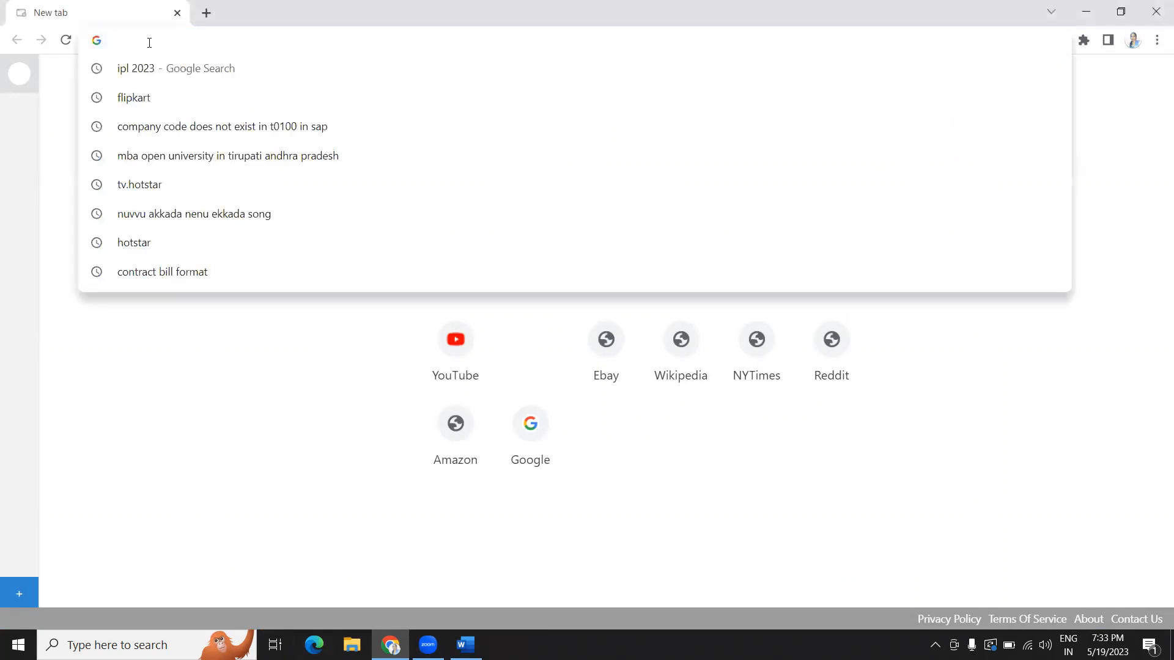
type("com")
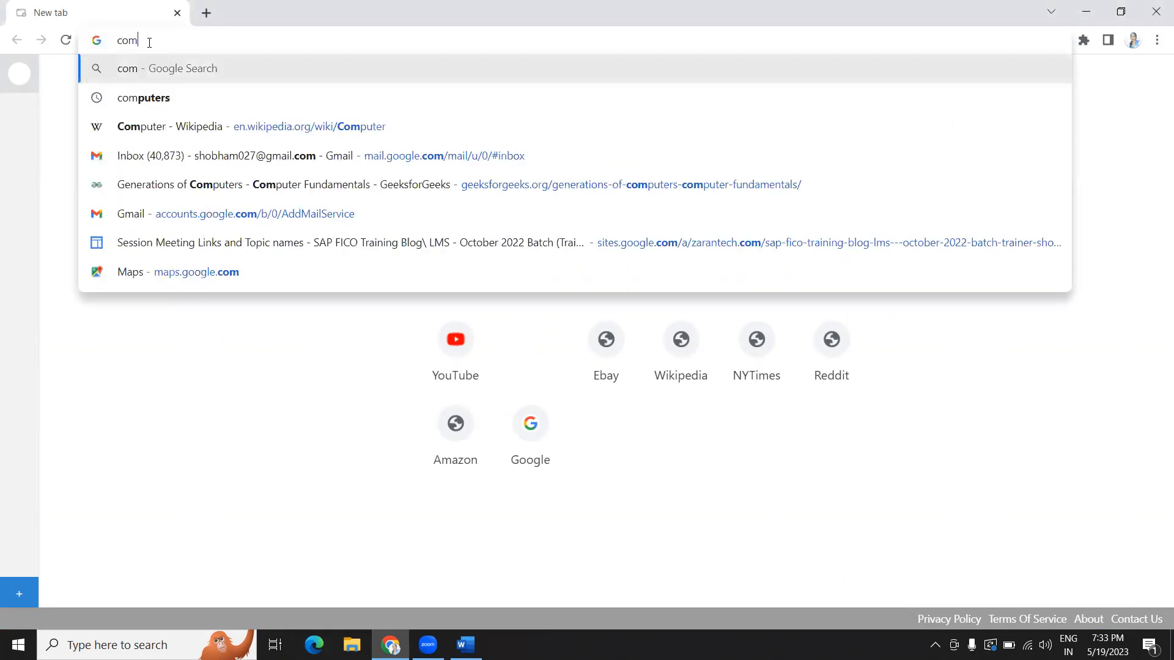
type("puters")
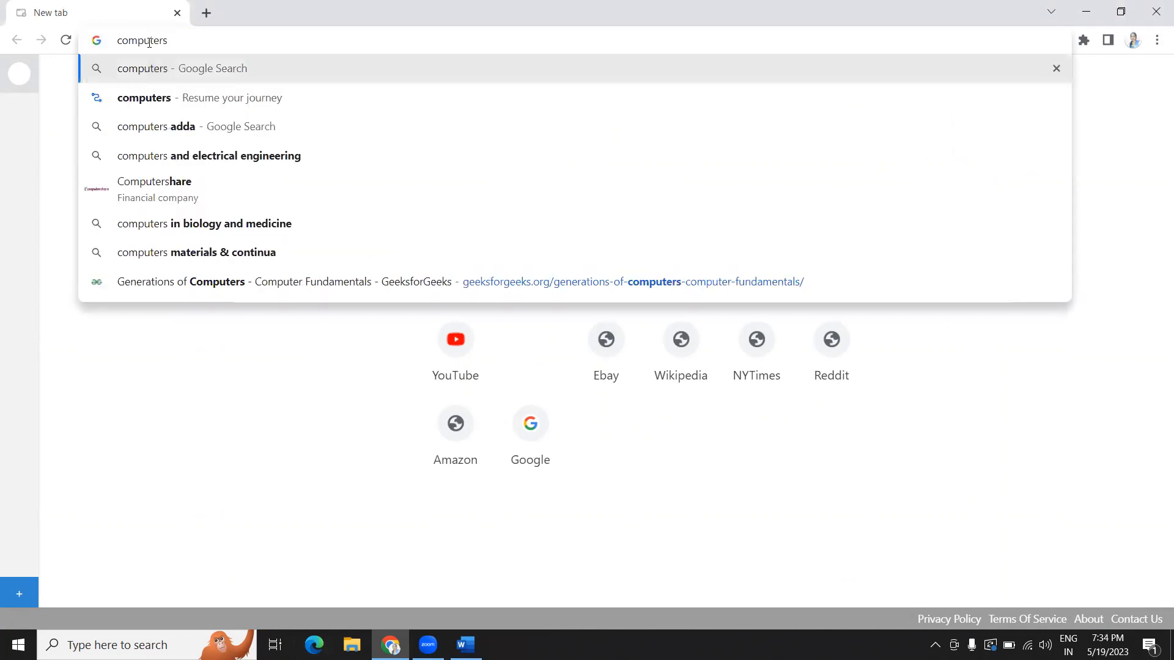
key("Return")
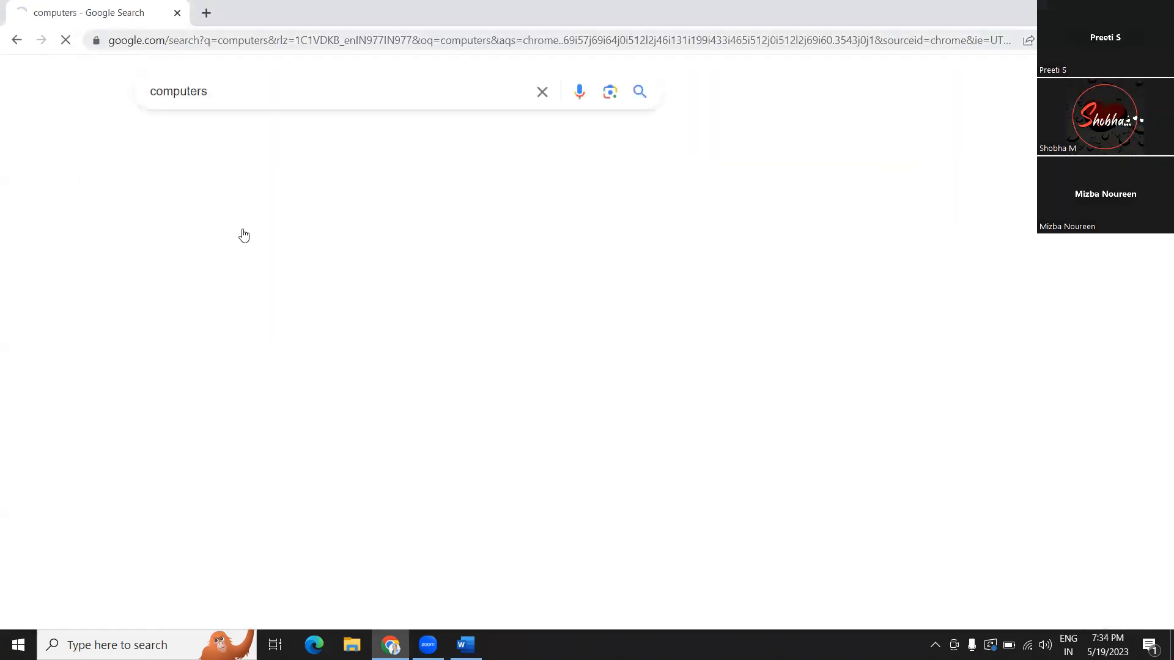
Copy the first two paragraphs of Wikipedia's Computer article and paste them into the blank Word document
left_click(231, 253)
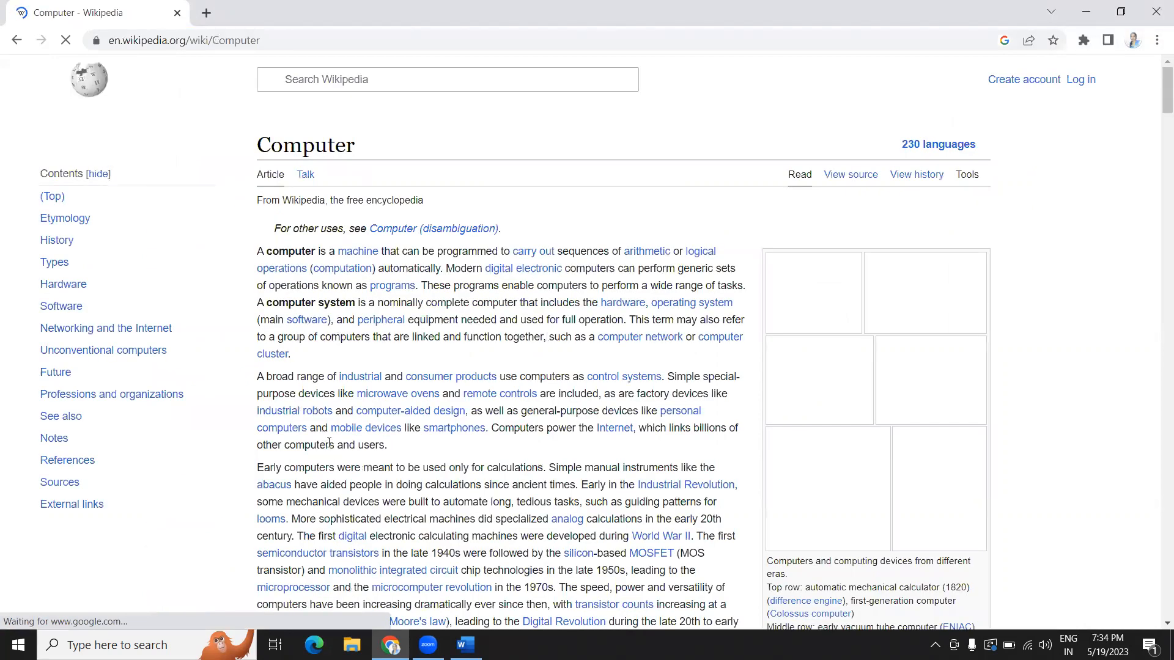
left_click_drag(395, 455, 260, 245)
key("ctrl+c")
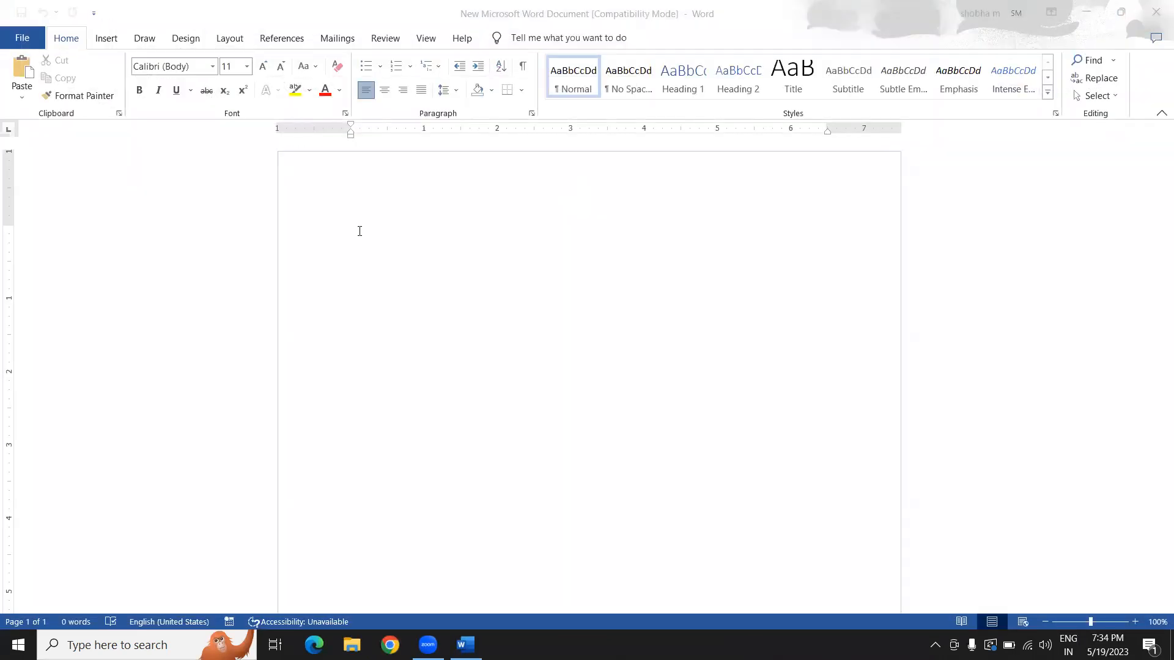
left_click(359, 231)
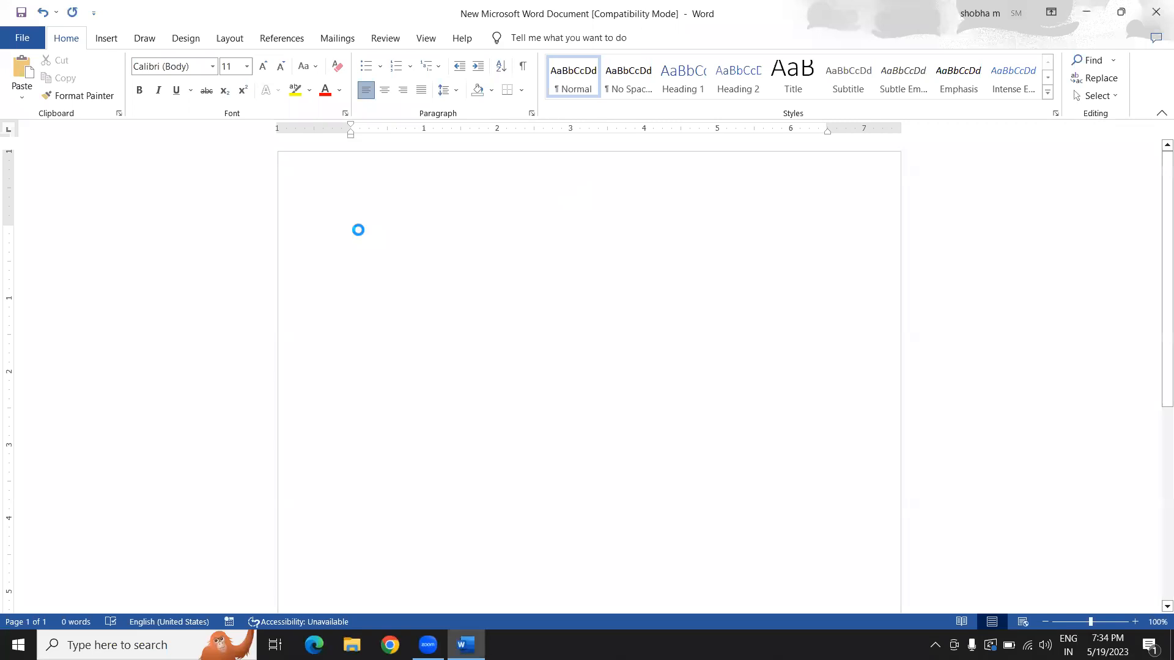
key("ctrl+v")
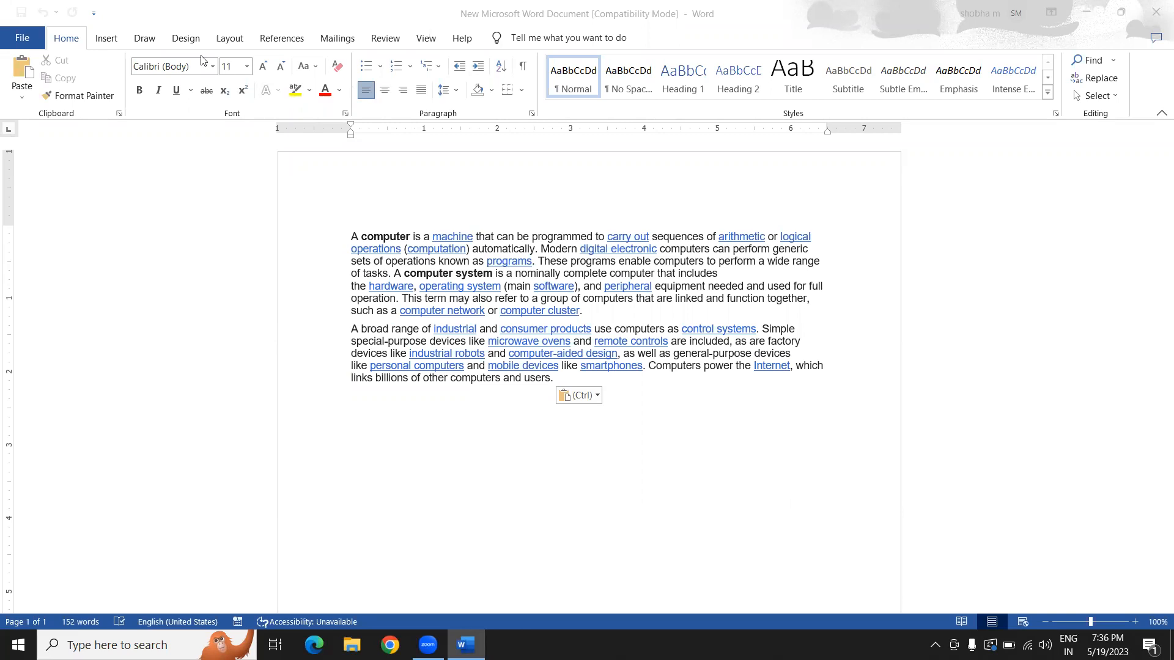
Set the font of all the pasted text to Comic Sans MS
left_click(352, 237)
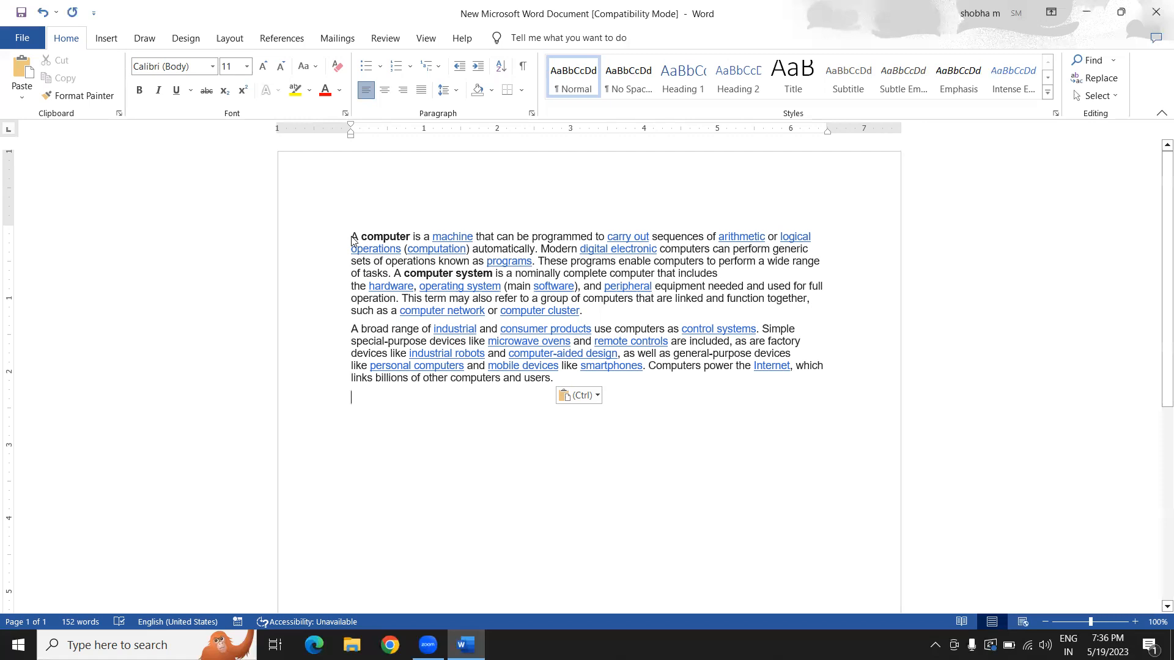
key("ctrl+a")
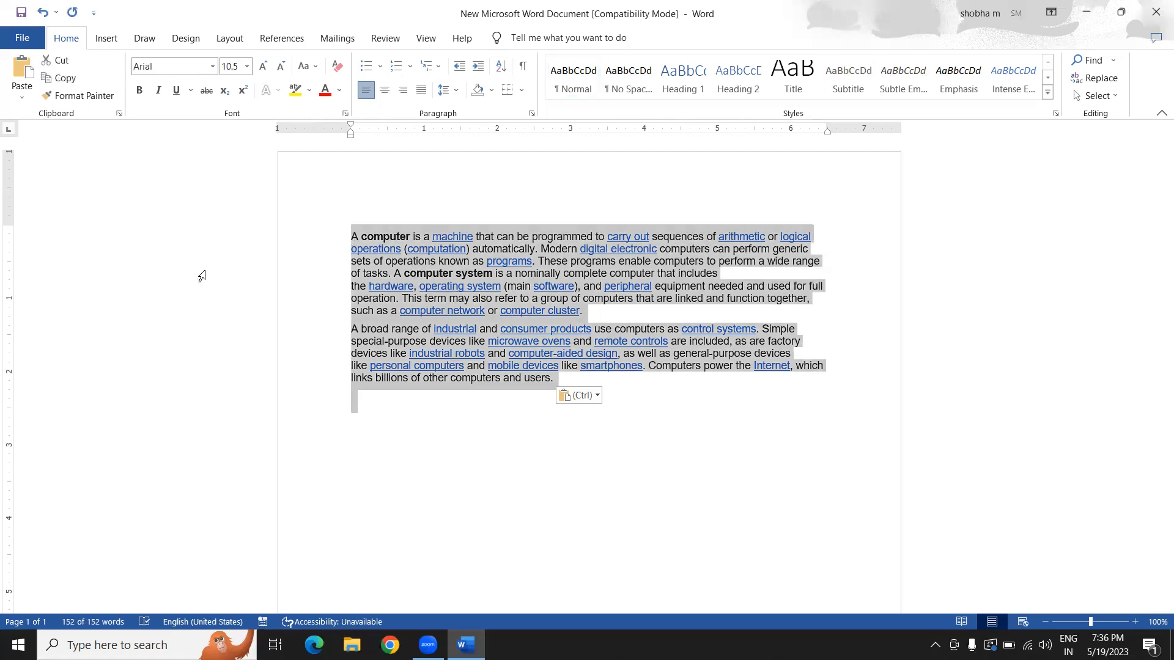
left_click(213, 66)
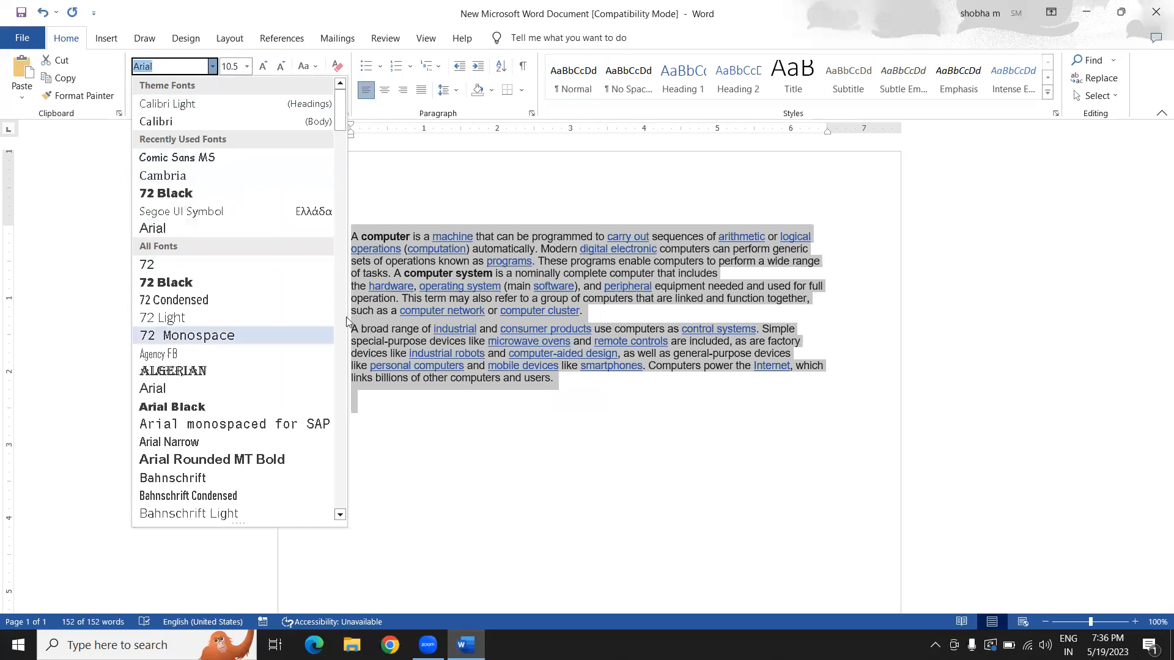
left_click(340, 380)
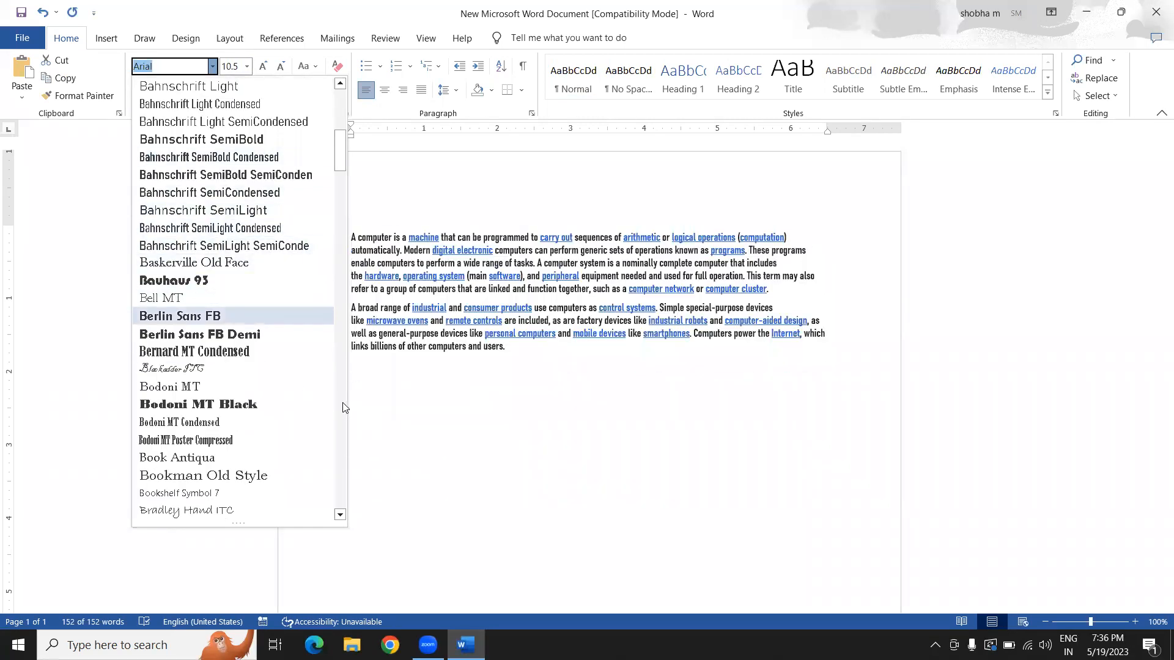
scroll(193, 428, "down", 8)
left_click(194, 420)
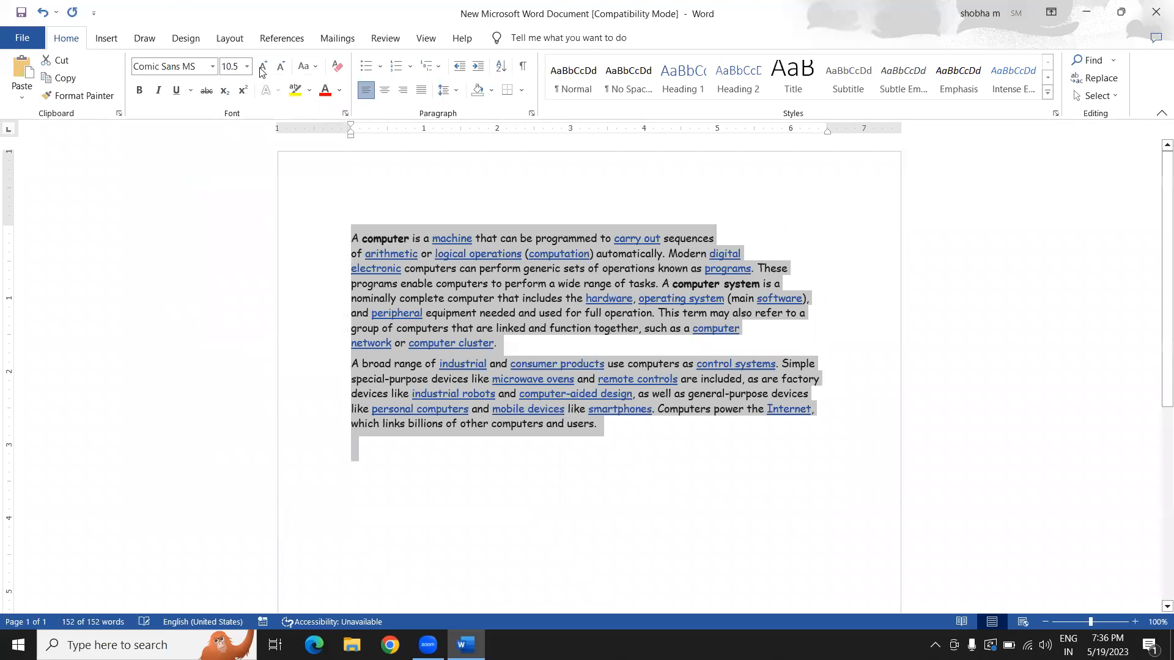
Increase the font size of all the text to 12
left_click(261, 67)
left_click(261, 67)
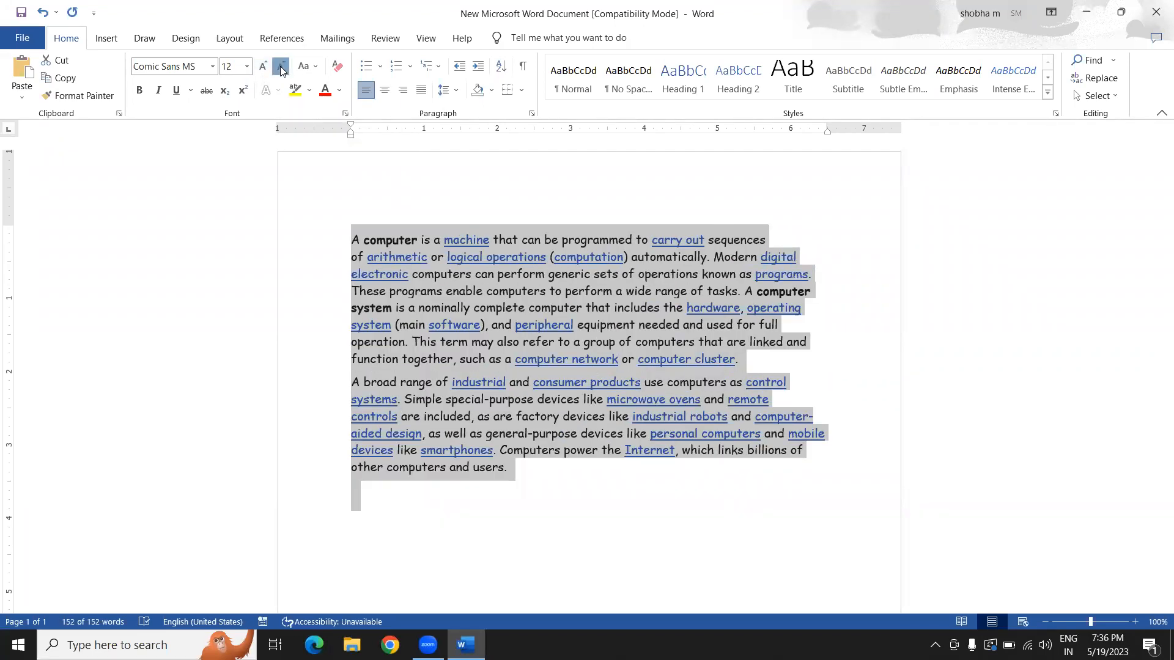
left_click(281, 67)
left_click(263, 69)
Remove the underlining from all the text and set its font colour to the black theme colour
left_click(175, 91)
left_click(176, 92)
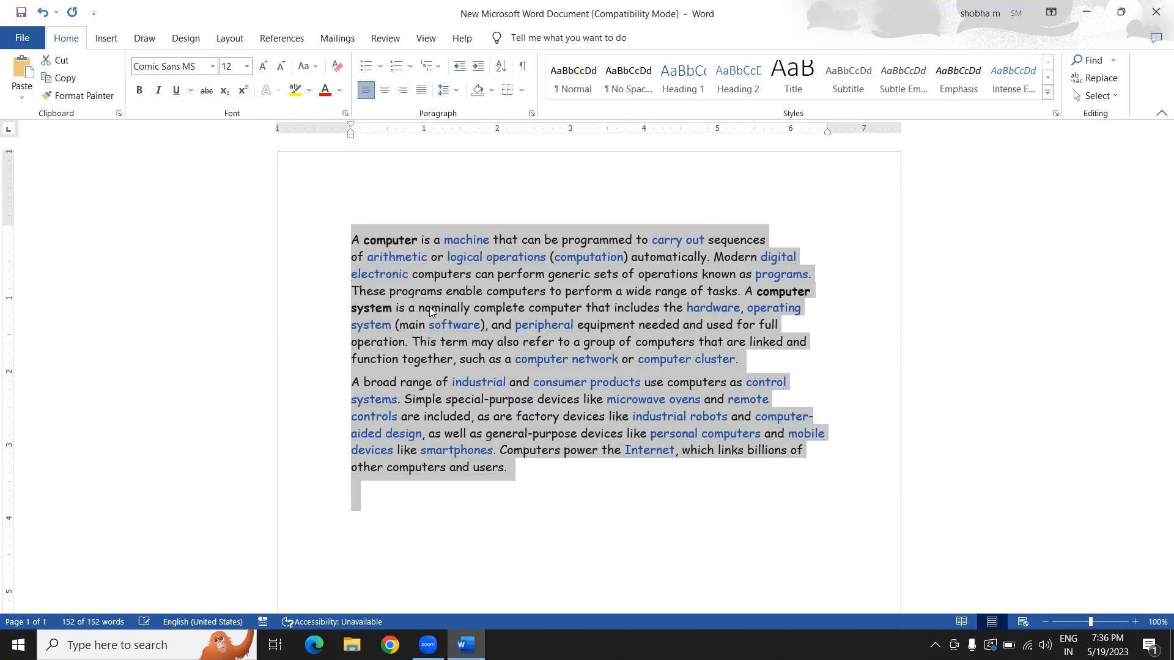
left_click(340, 90)
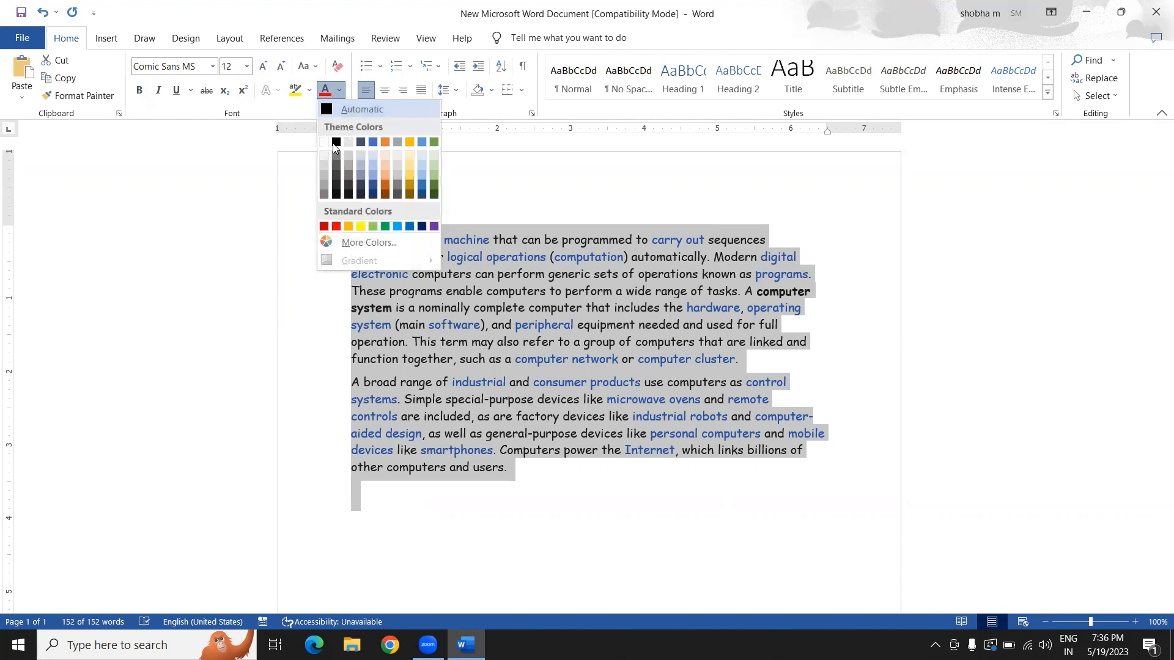
left_click(336, 142)
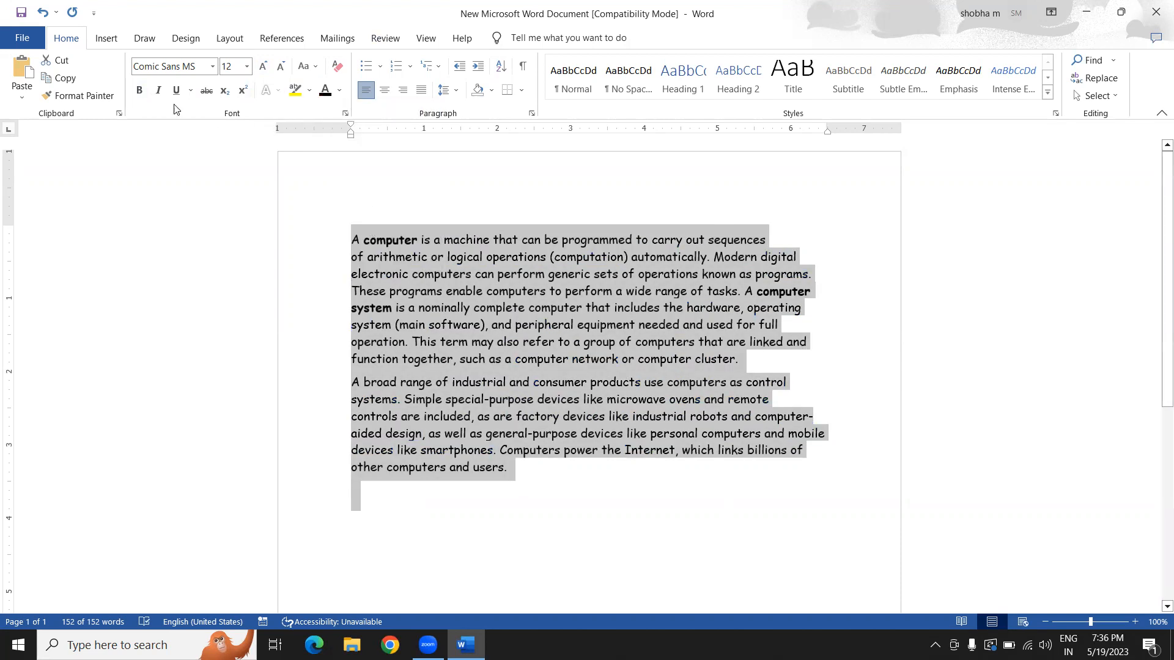
Remove the bold formatting from all the text and place the cursor before the first paragraph
left_click(139, 90)
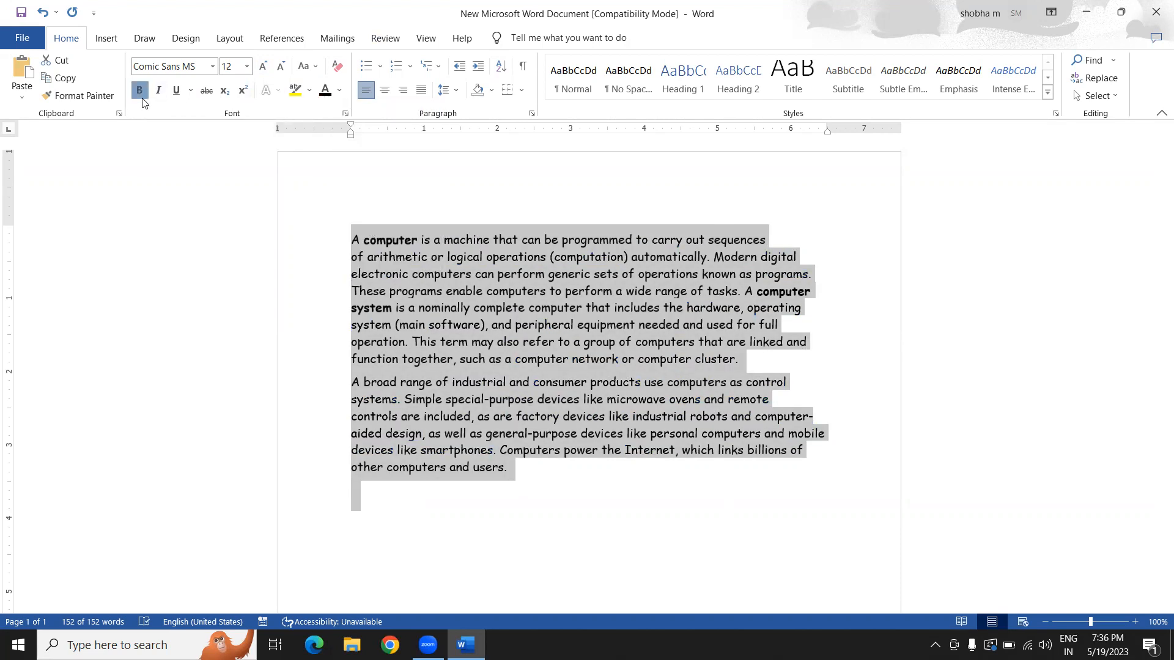
left_click(140, 89)
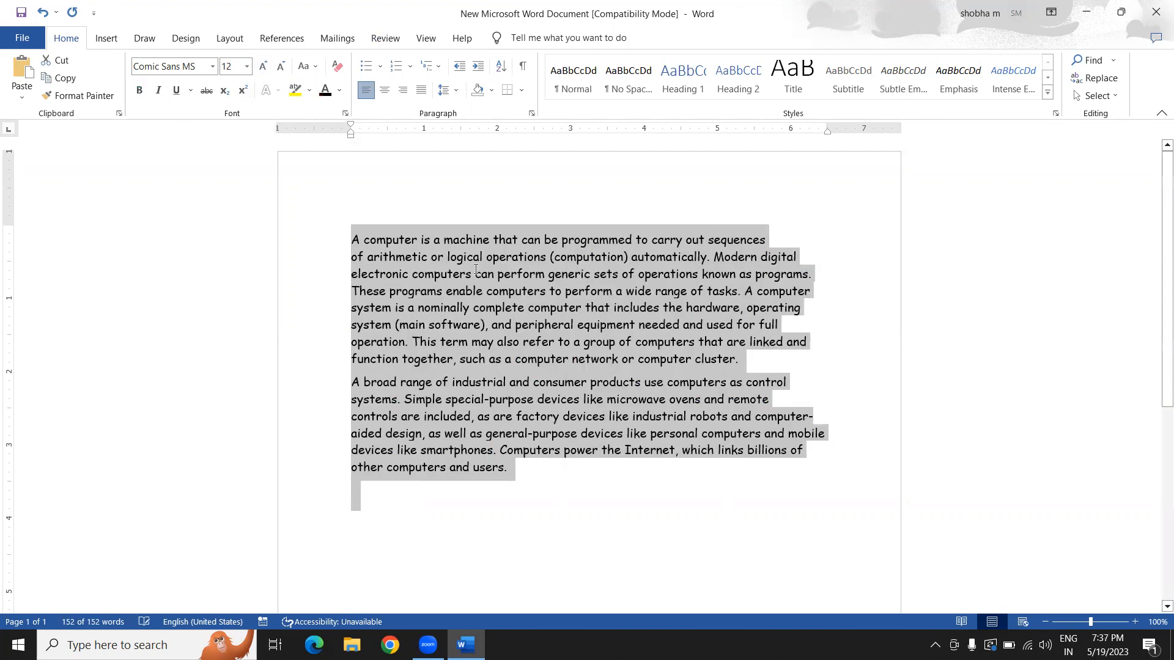
double_click(477, 273)
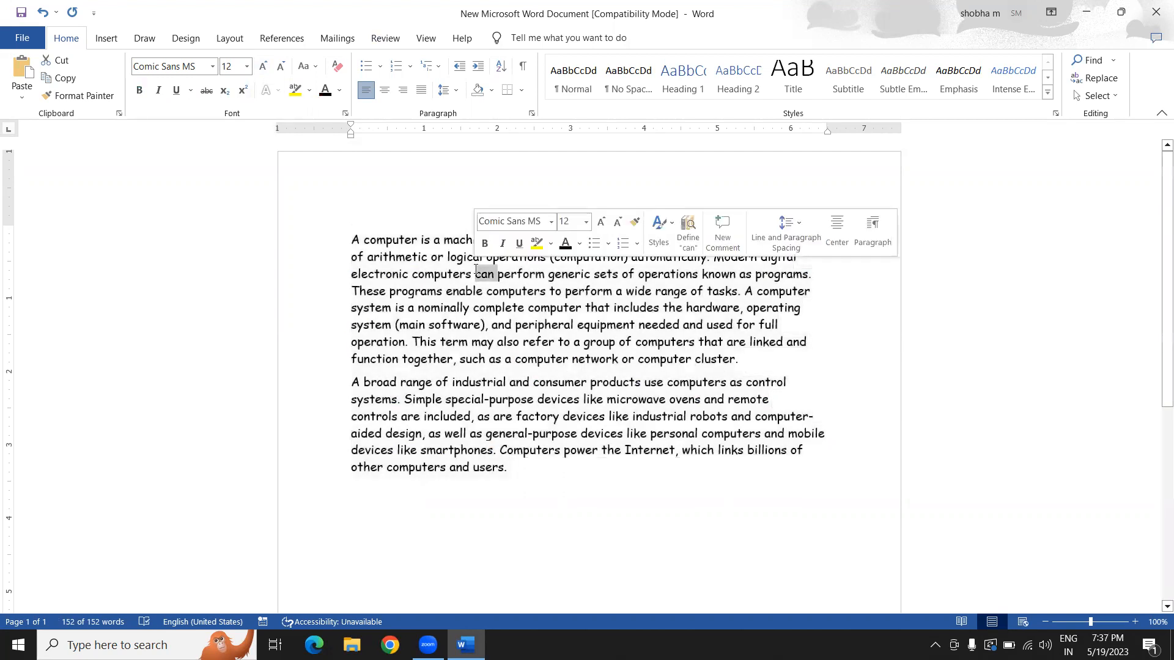
left_click(351, 238)
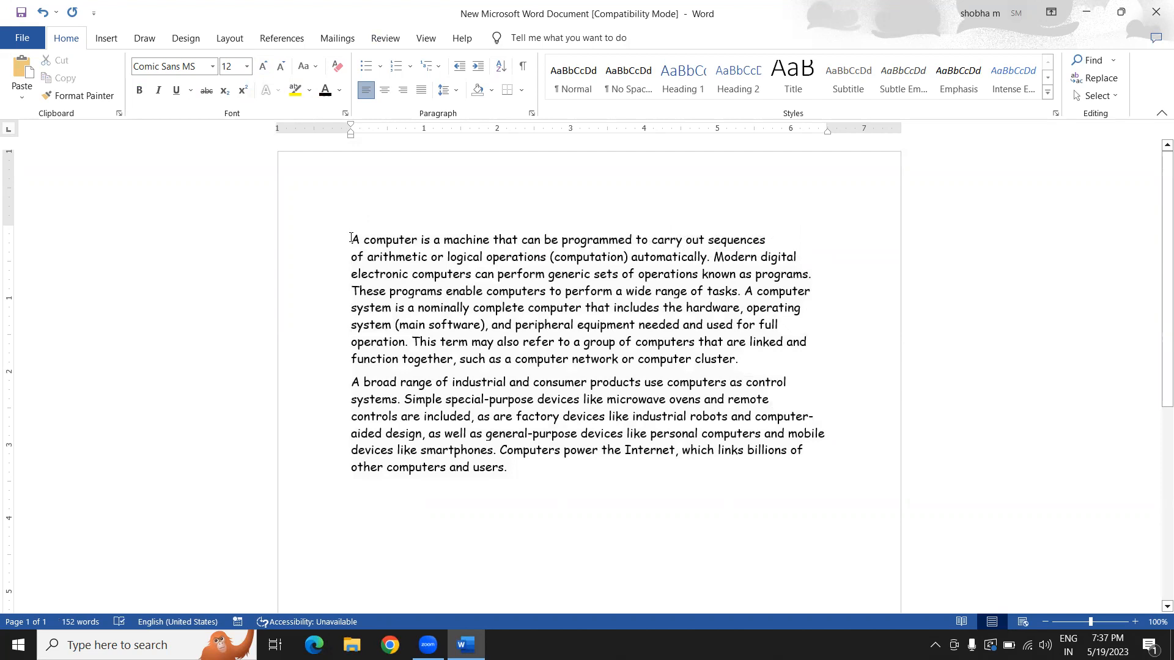
type("Comp")
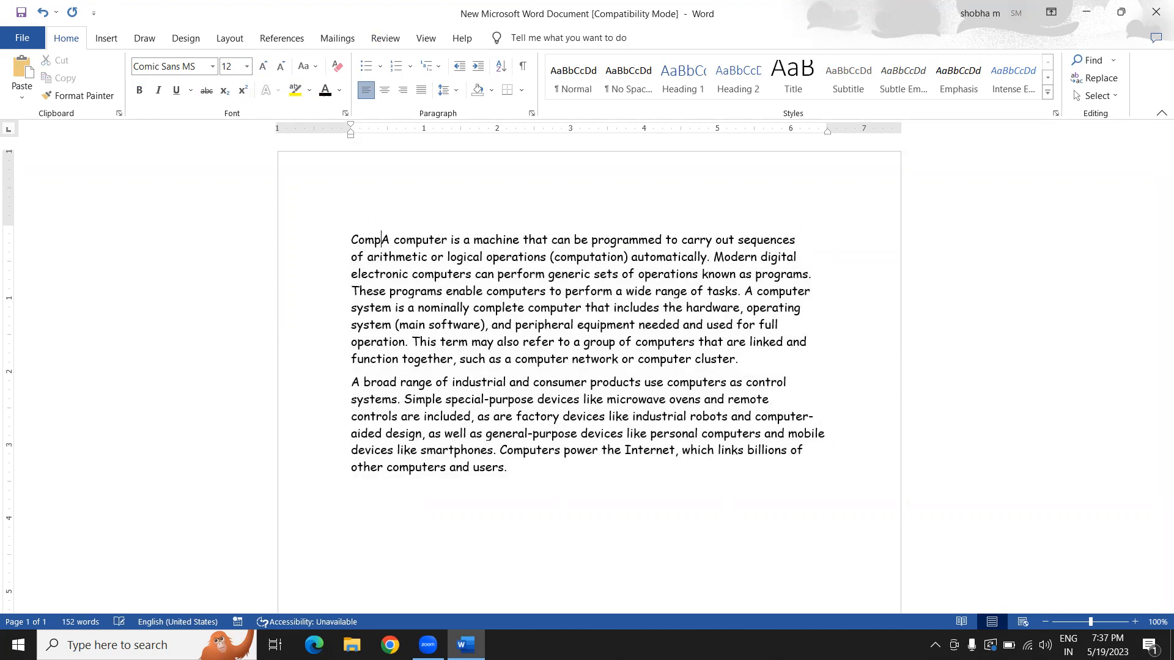
type("uters ")
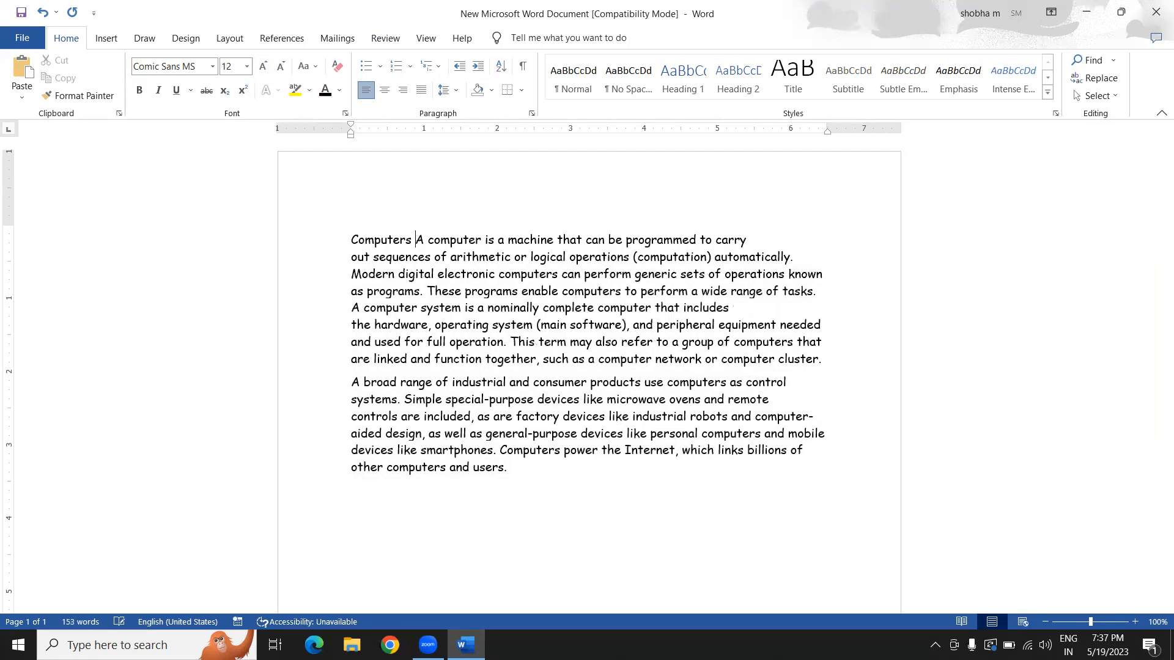
type("in ")
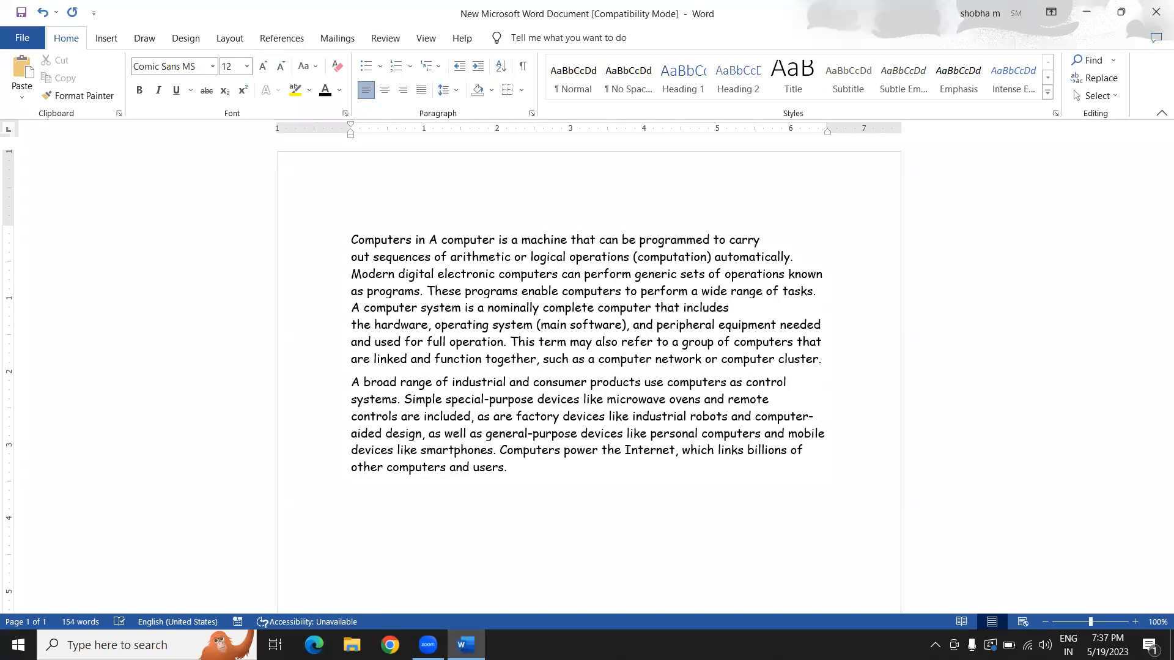
type("P")
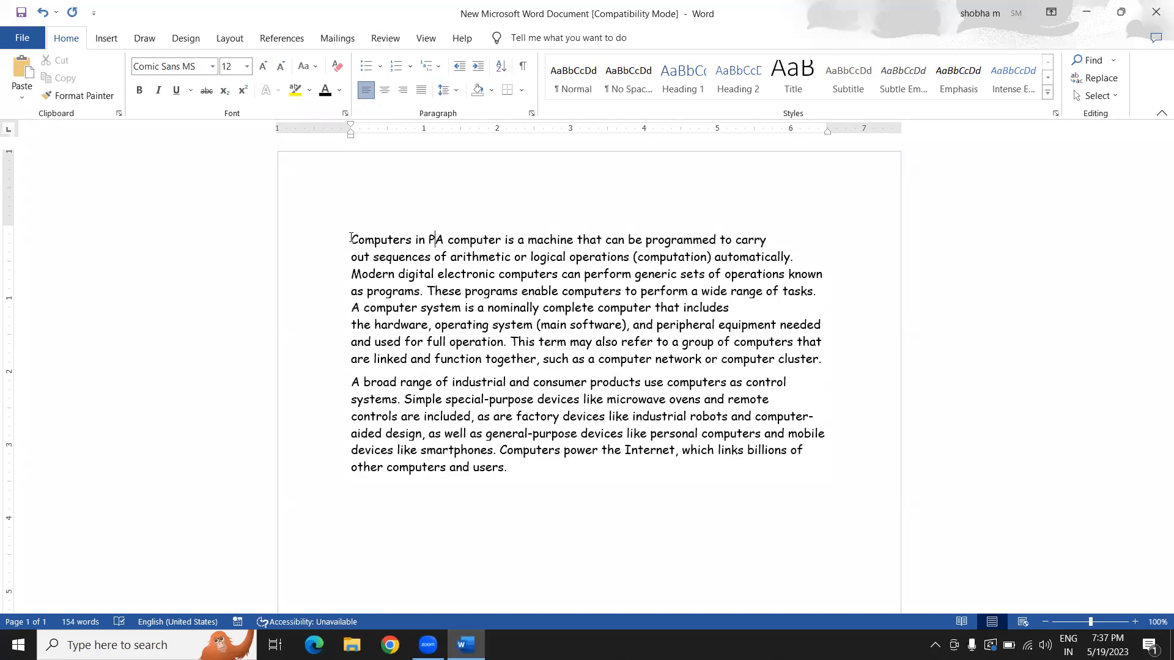
key("ctrl+z")
Insert the title "Computers in present generation" above the first paragraph, followed by an empty line
type("computer")
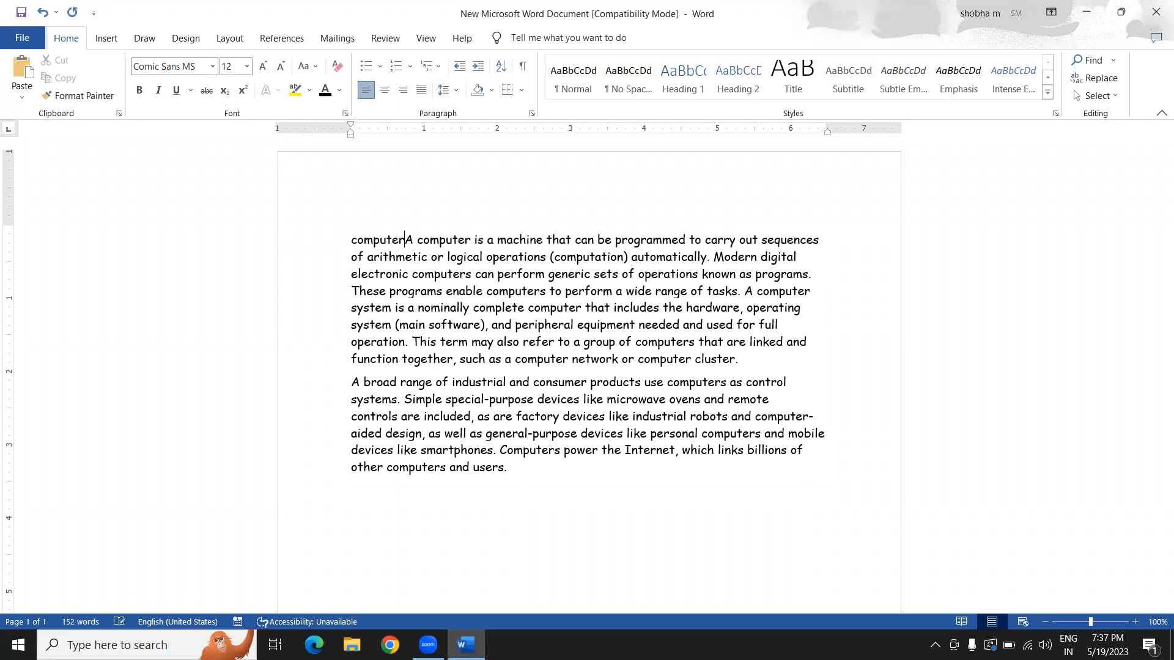
type("s ")
type("in presen")
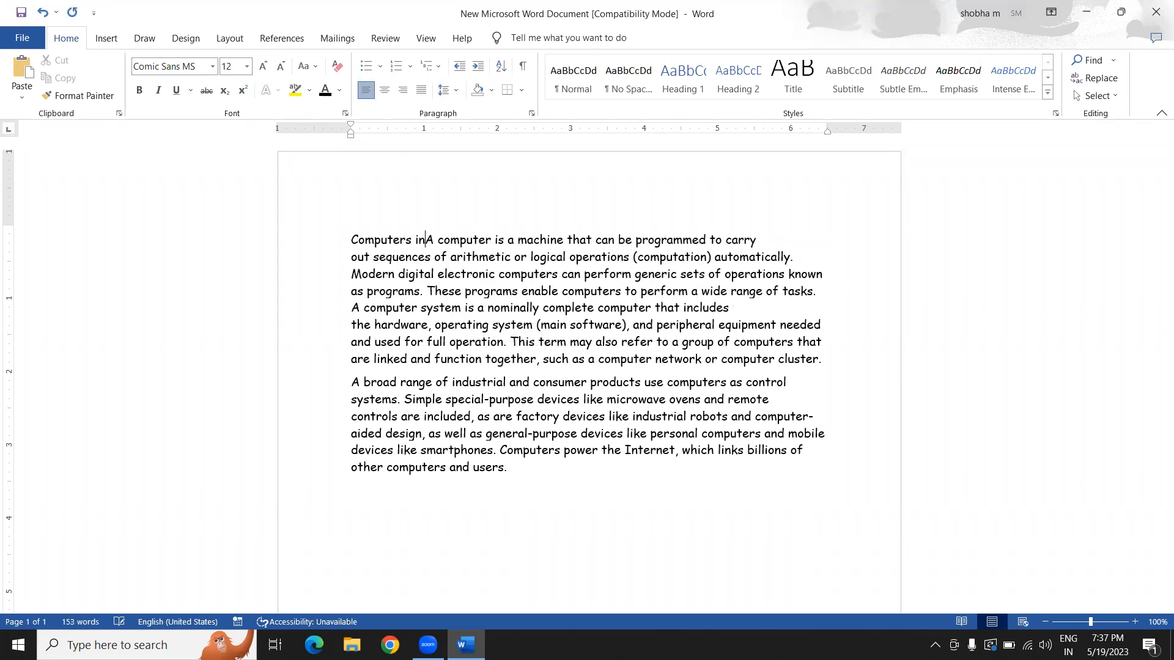
type("t ")
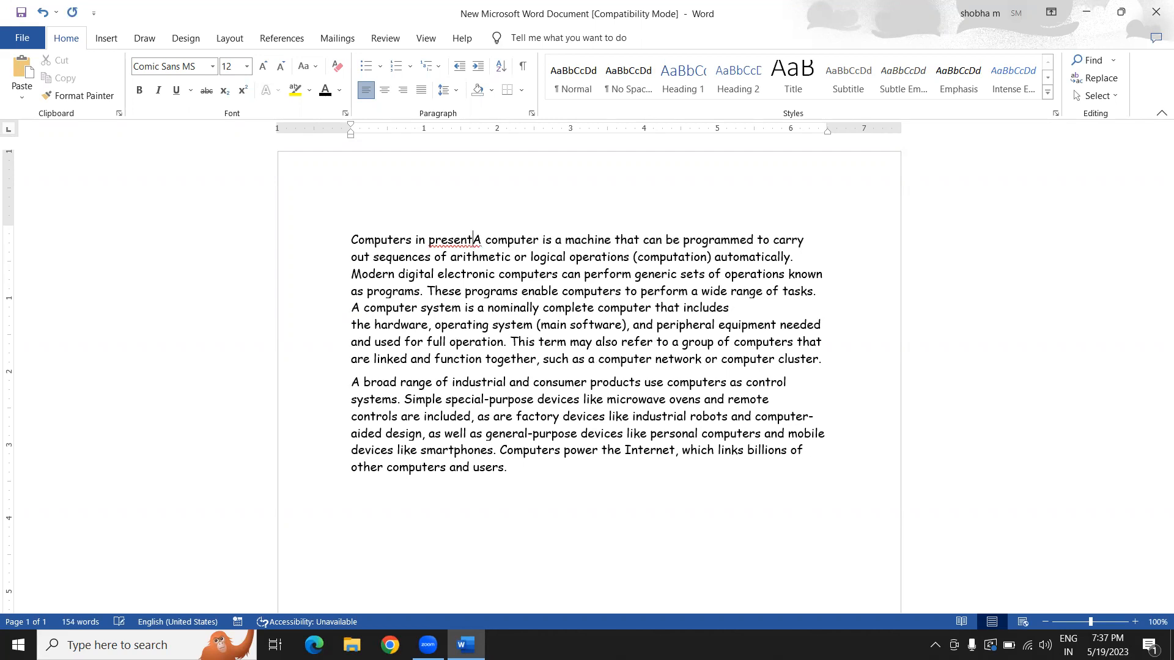
type("generat")
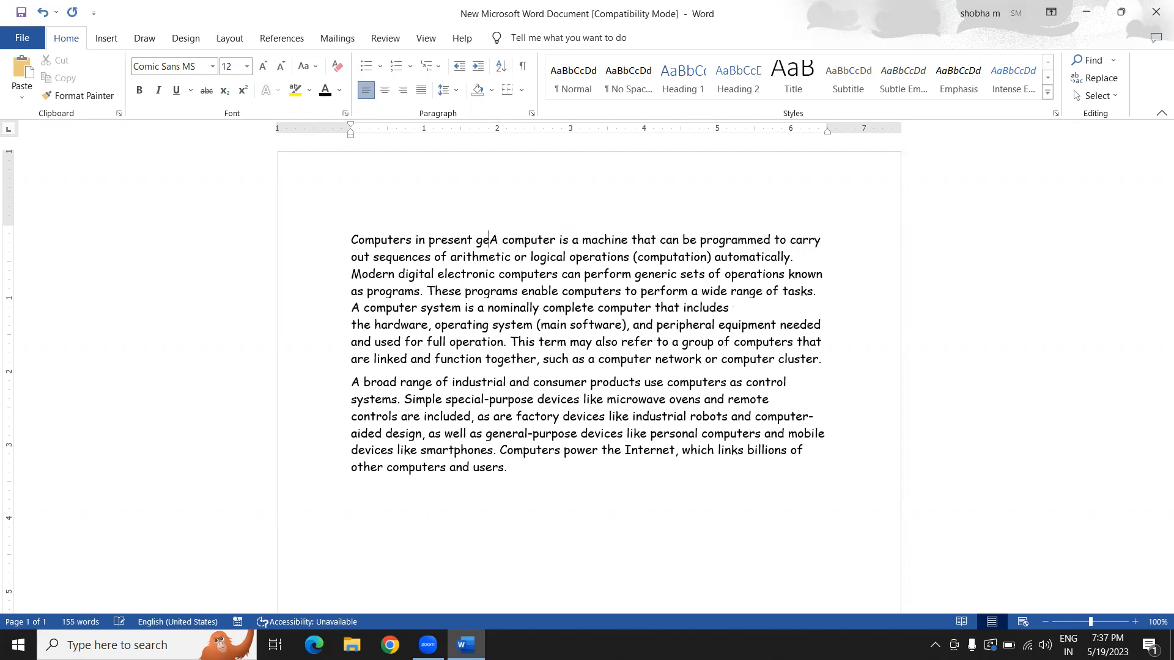
type("ion")
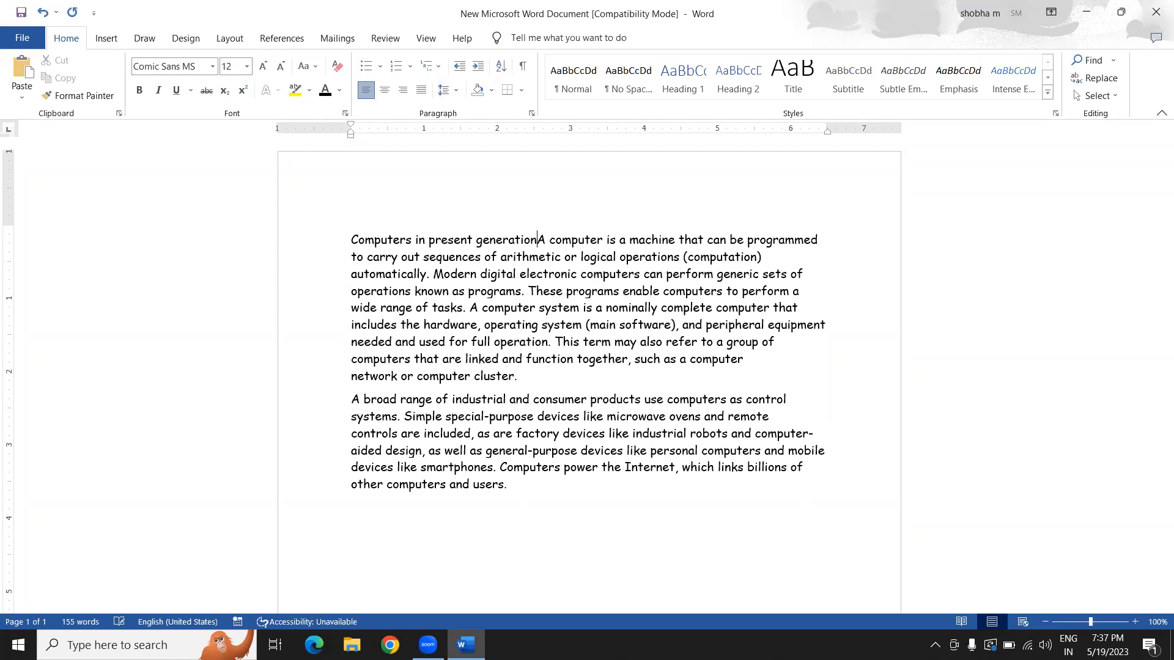
key("Return")
key("Return")
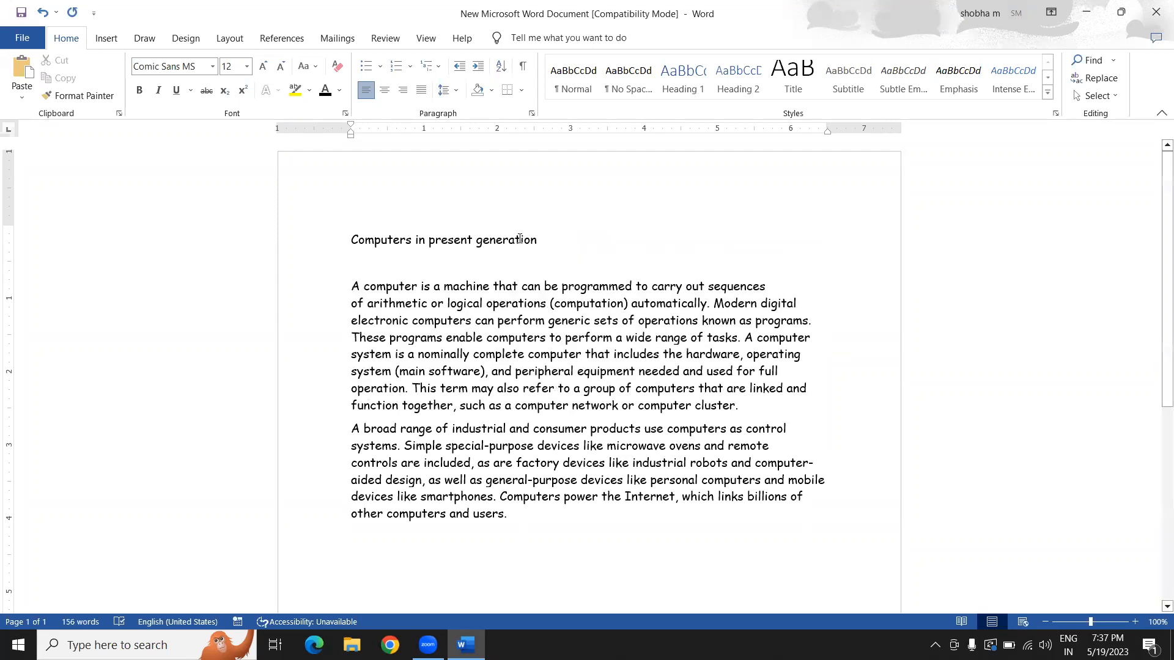
Select the title line above the first paragraph and apply sentence case to it
left_click(355, 239)
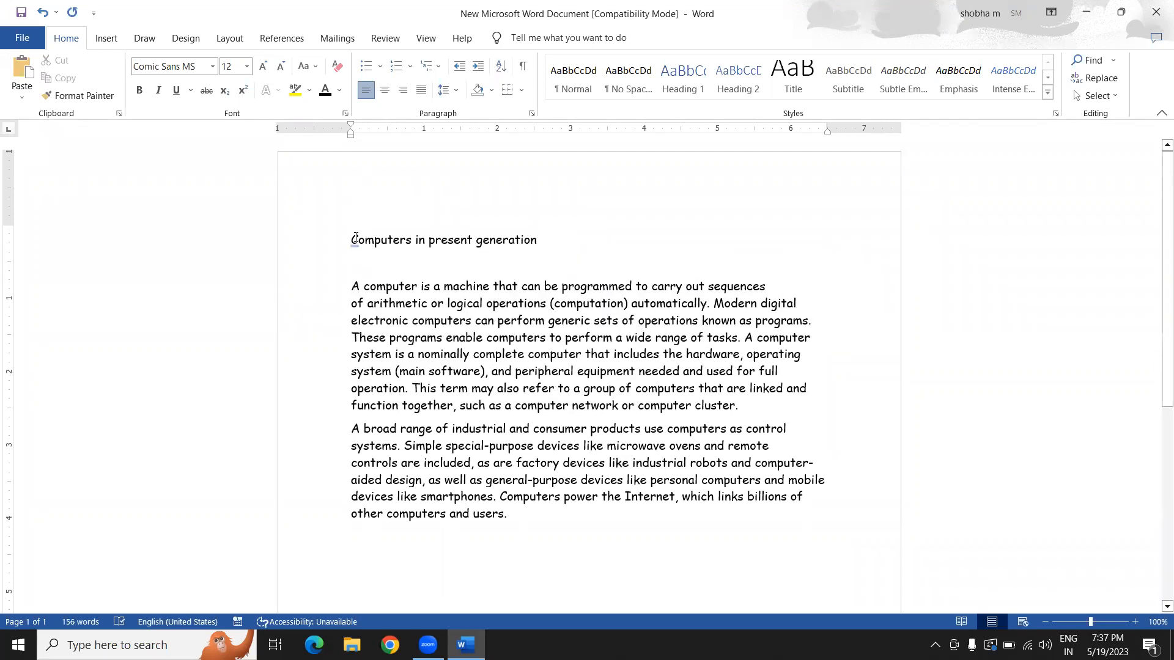
left_click(435, 246)
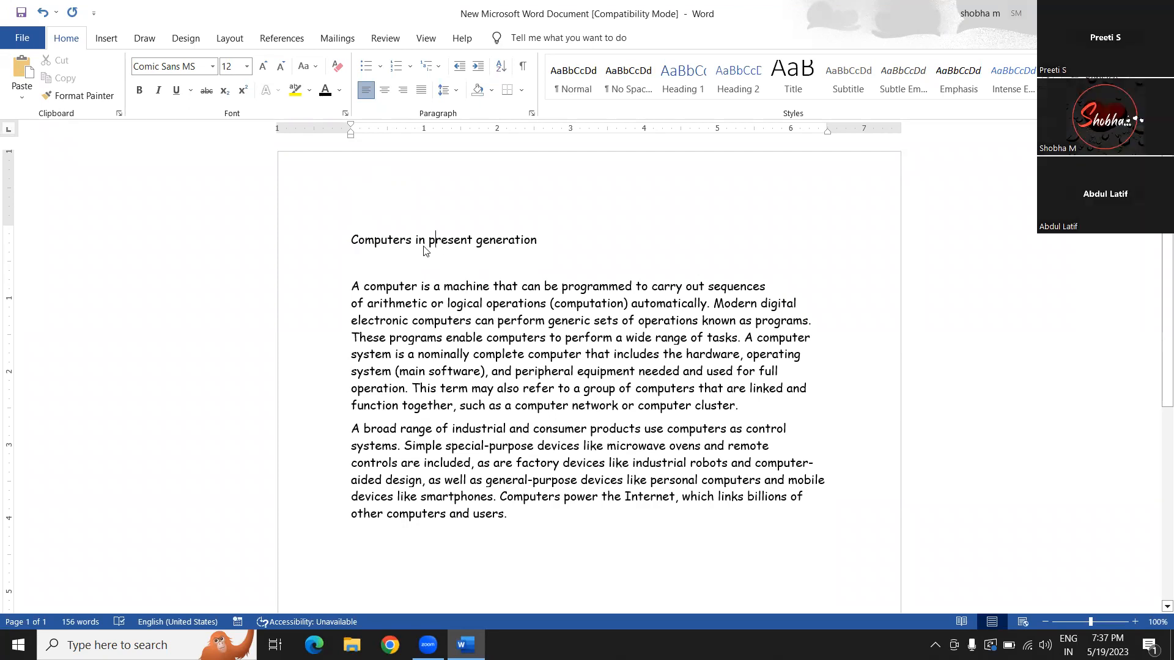
double_click(424, 247)
left_click(481, 243)
left_click_drag(541, 239, 355, 241)
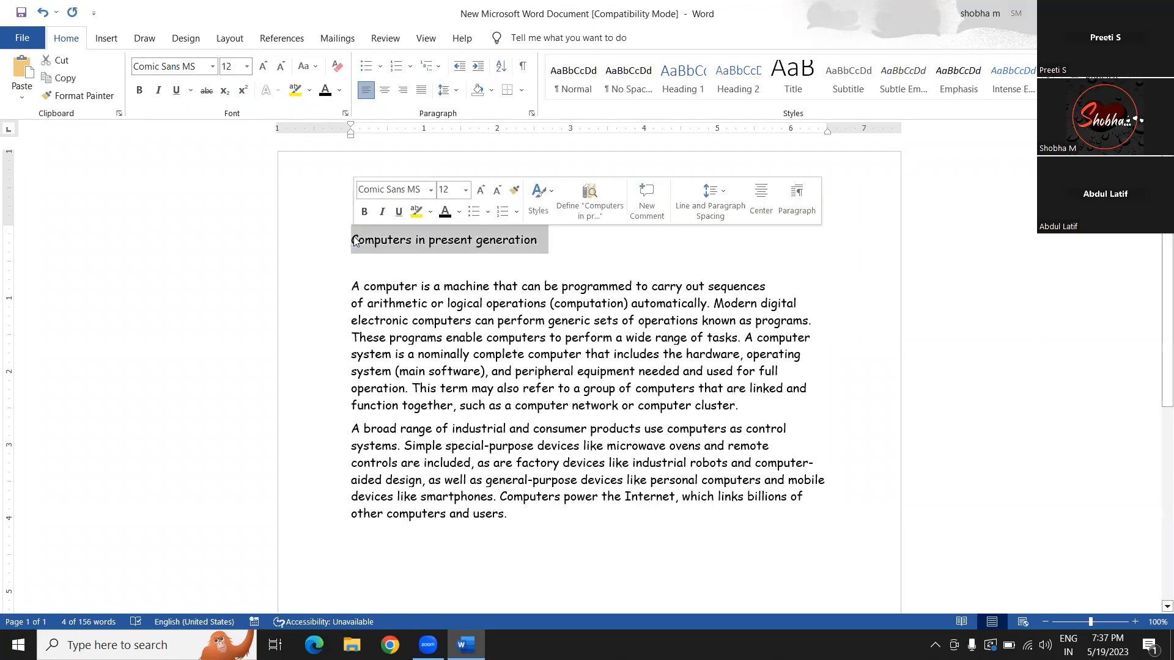
left_click(317, 71)
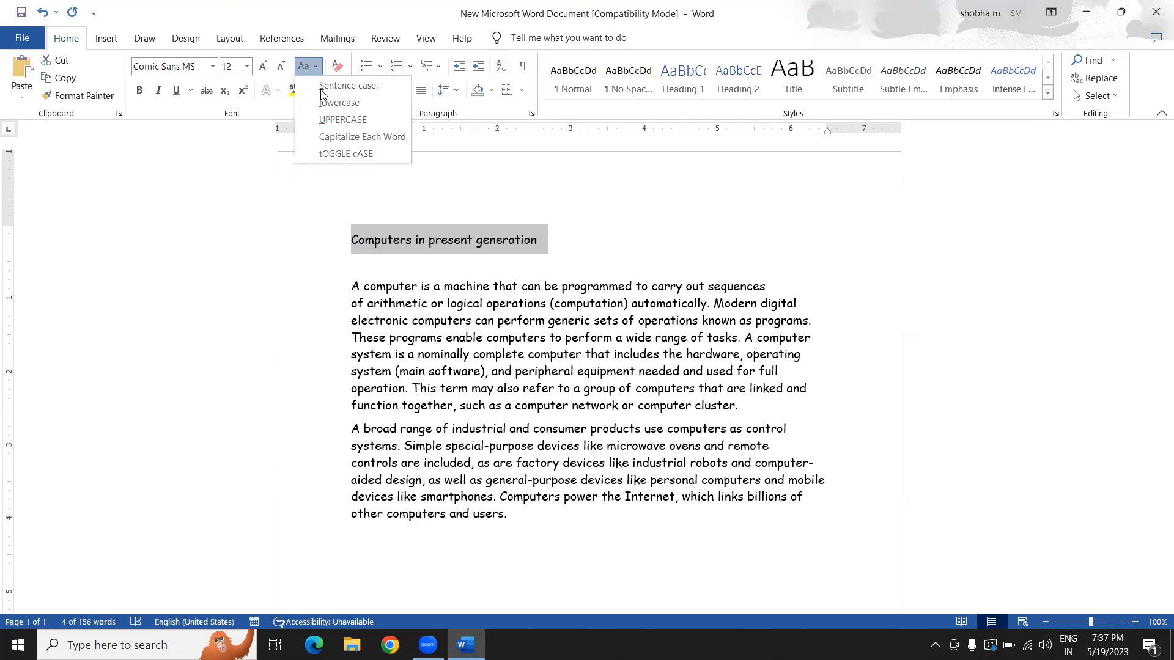
left_click(322, 90)
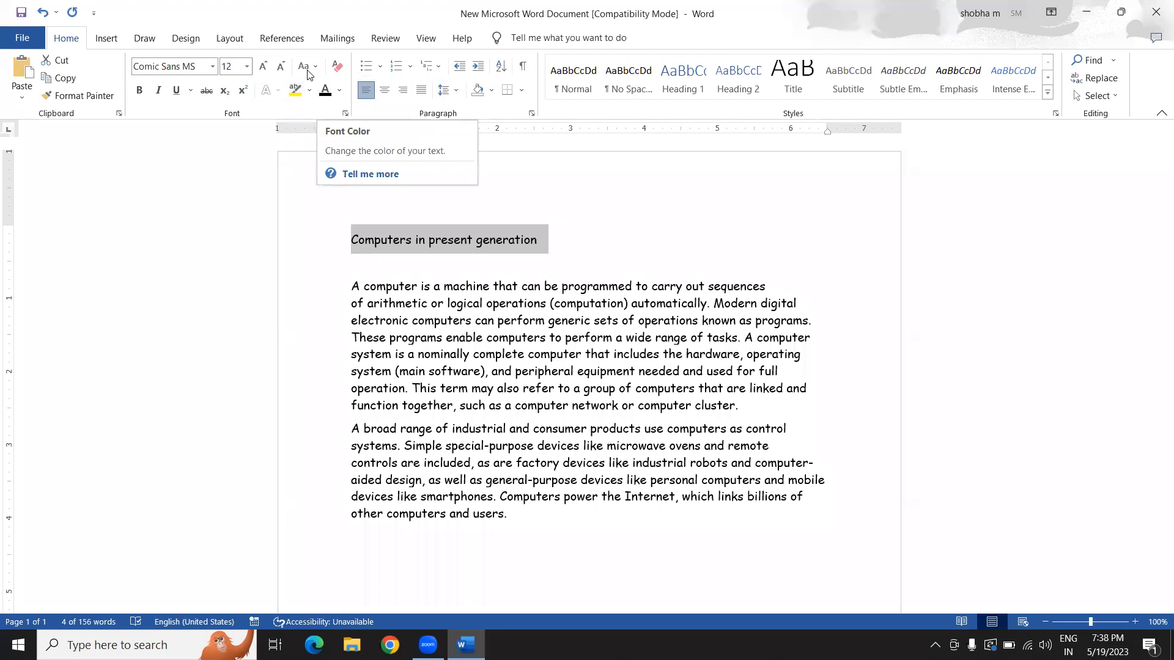
Change the title's case to lowercase and finally to UPPERCASE
left_click(310, 68)
left_click(321, 104)
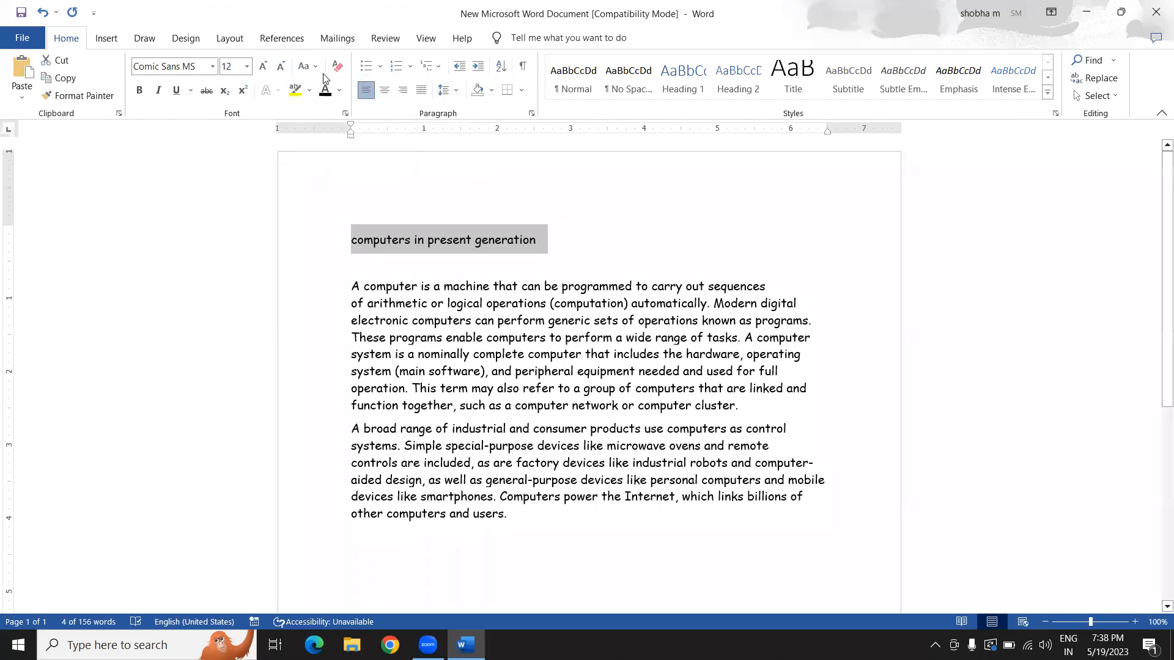
left_click(306, 67)
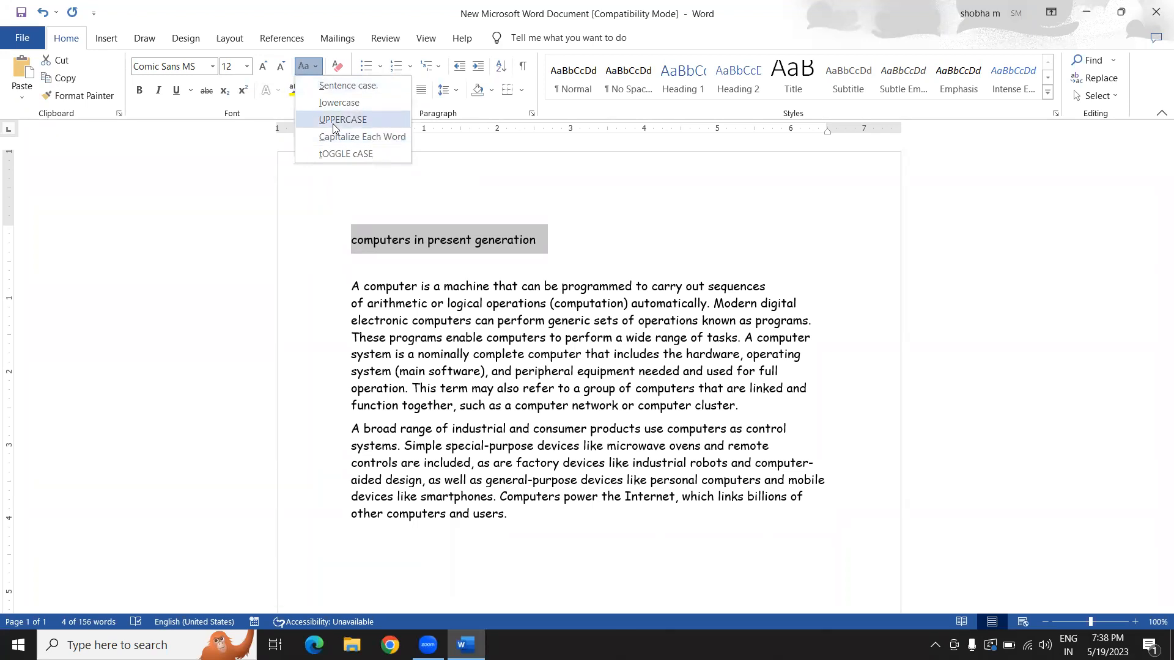
left_click(332, 122)
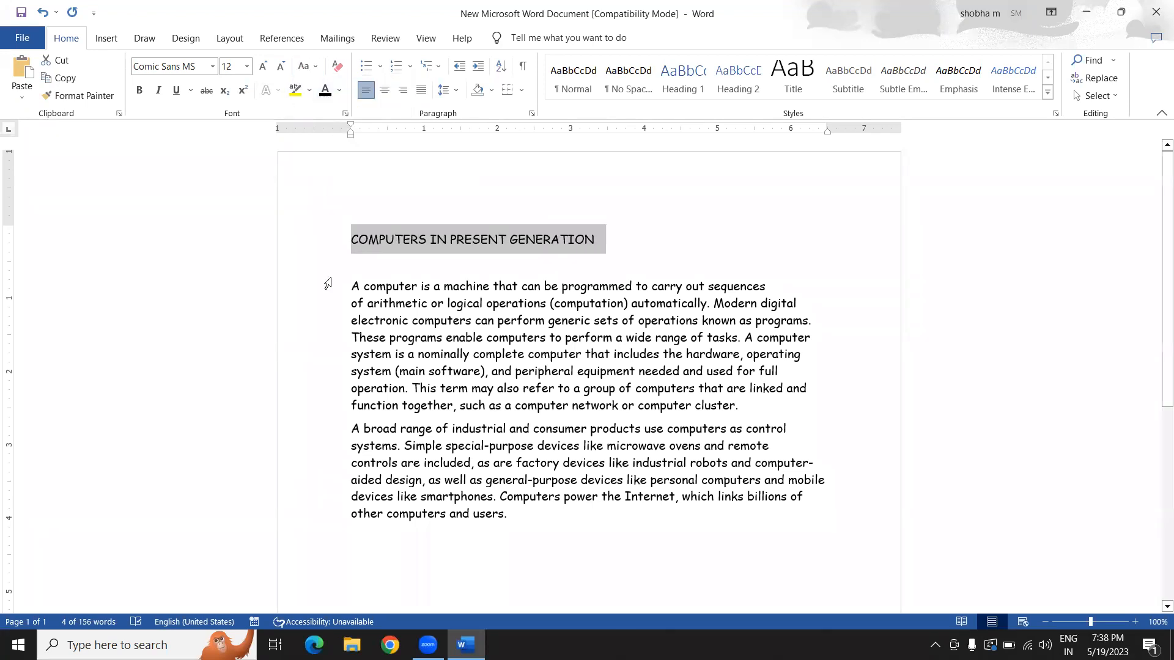
Select the whole document's text, title included, and change it to sentence case
left_click(380, 303)
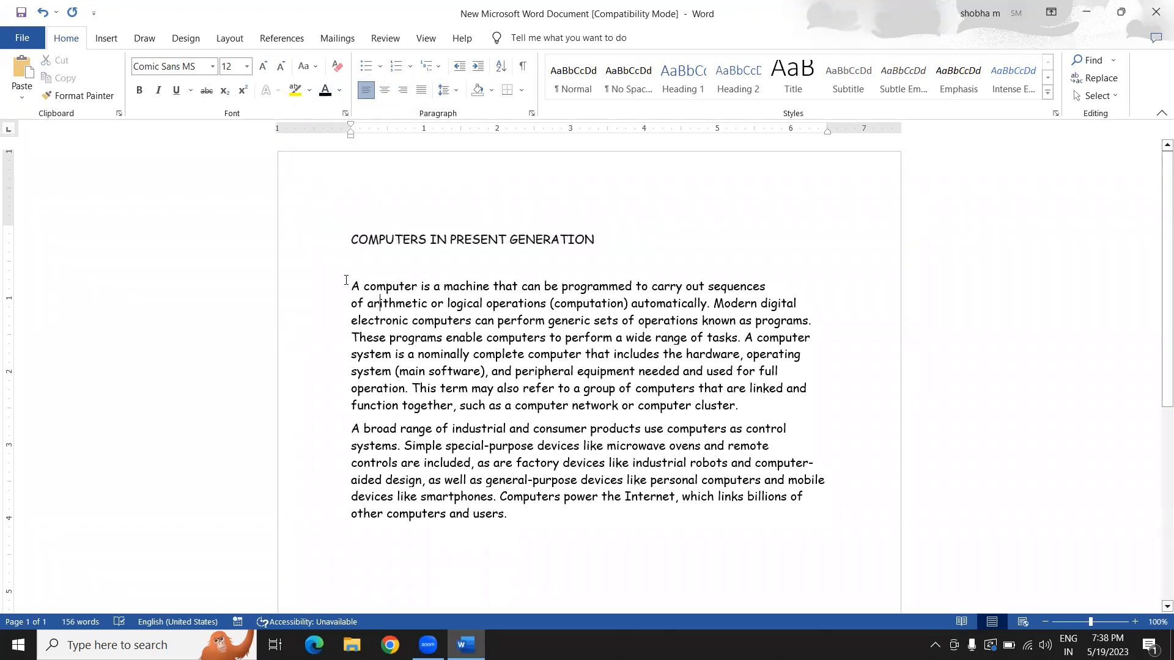
key("ctrl+a")
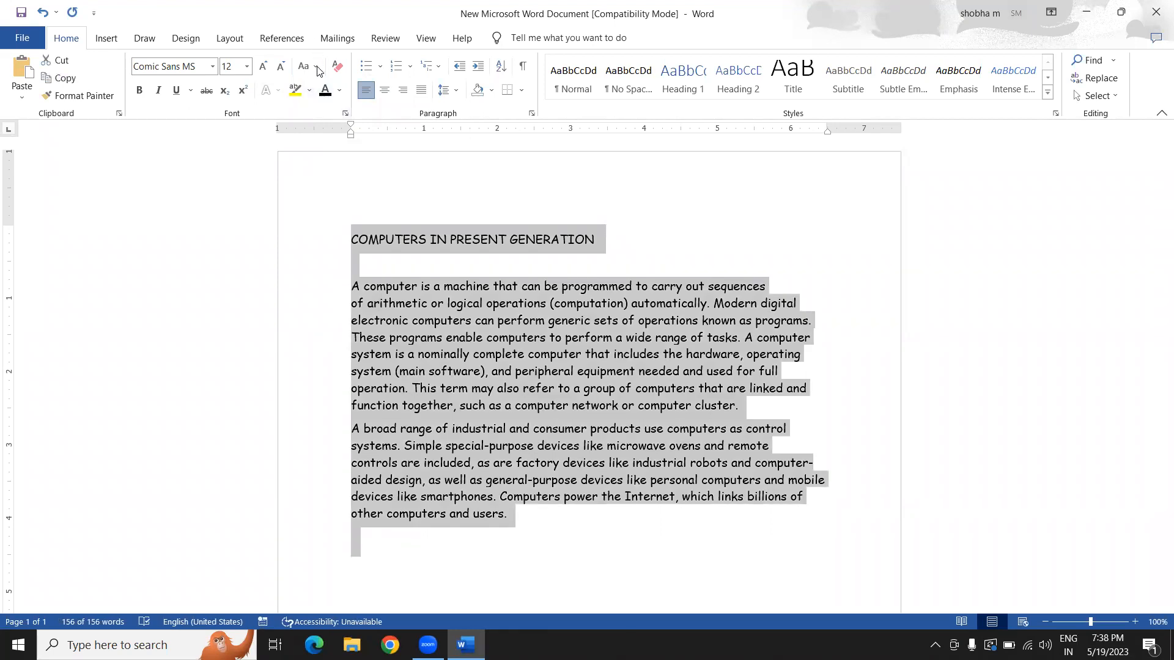
scroll(317, 72, "down", 6)
left_click(75, 39)
left_click(313, 69)
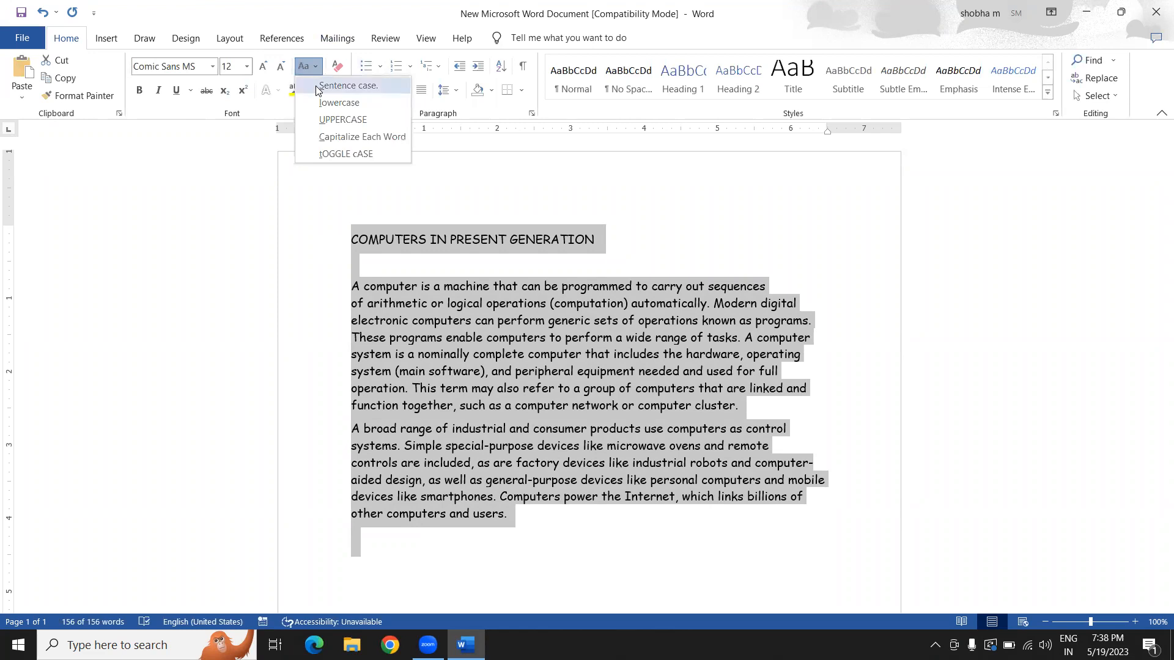
left_click(318, 86)
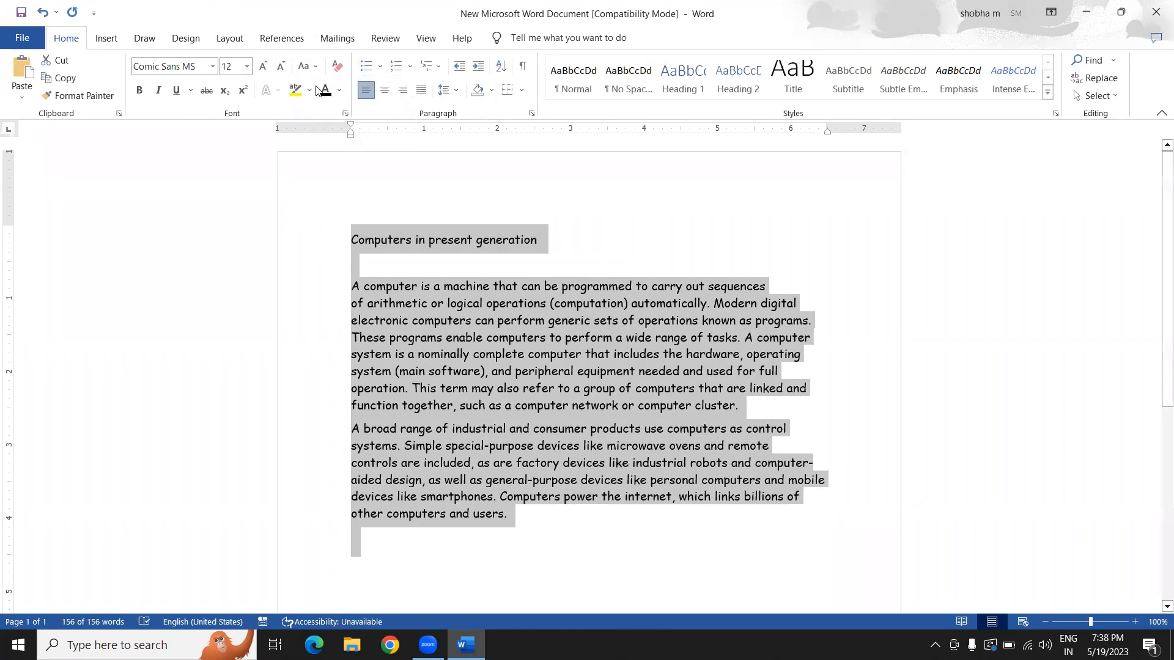
Try lowercase and UPPERCASE on all of the document's text
left_click(314, 70)
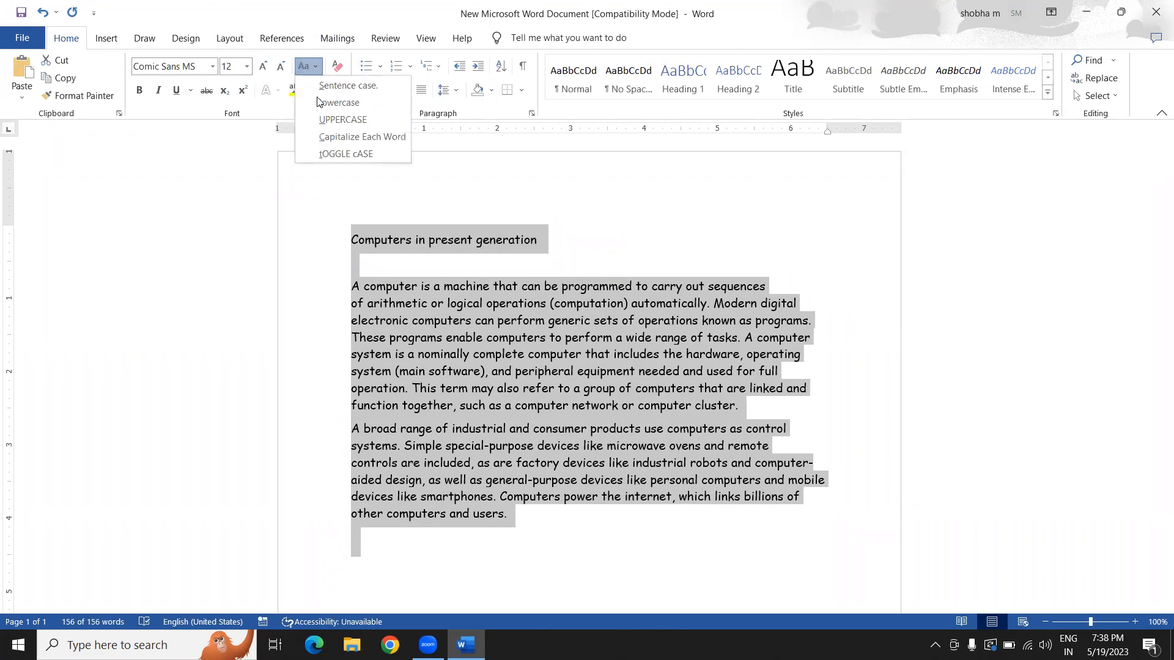
left_click(318, 102)
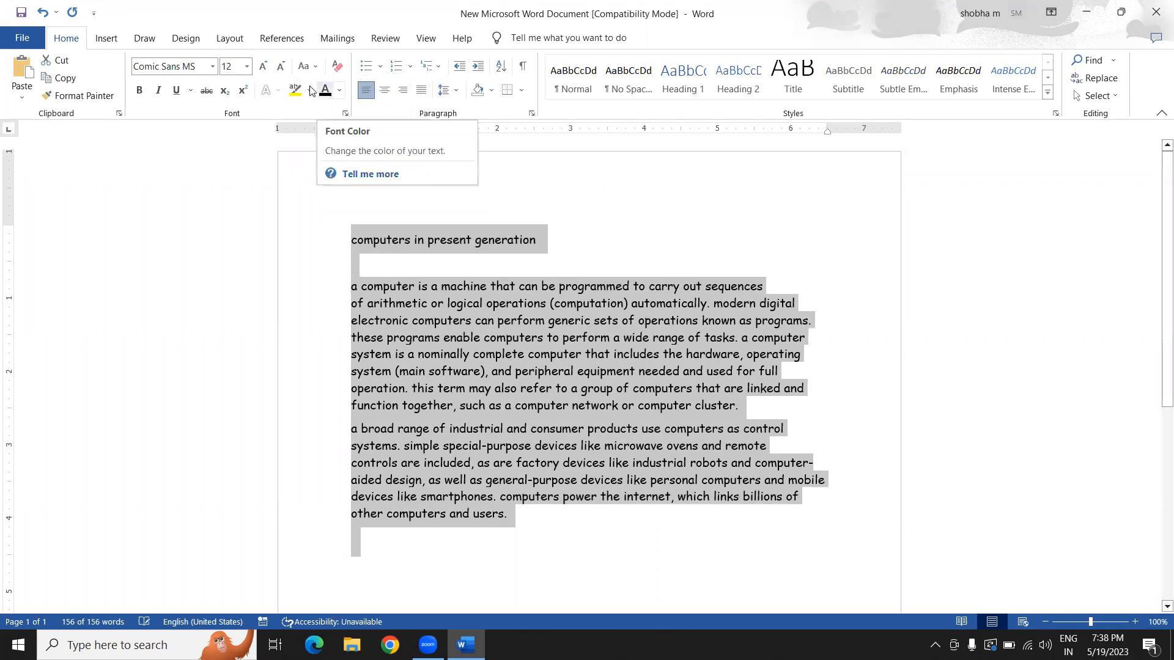
left_click(309, 66)
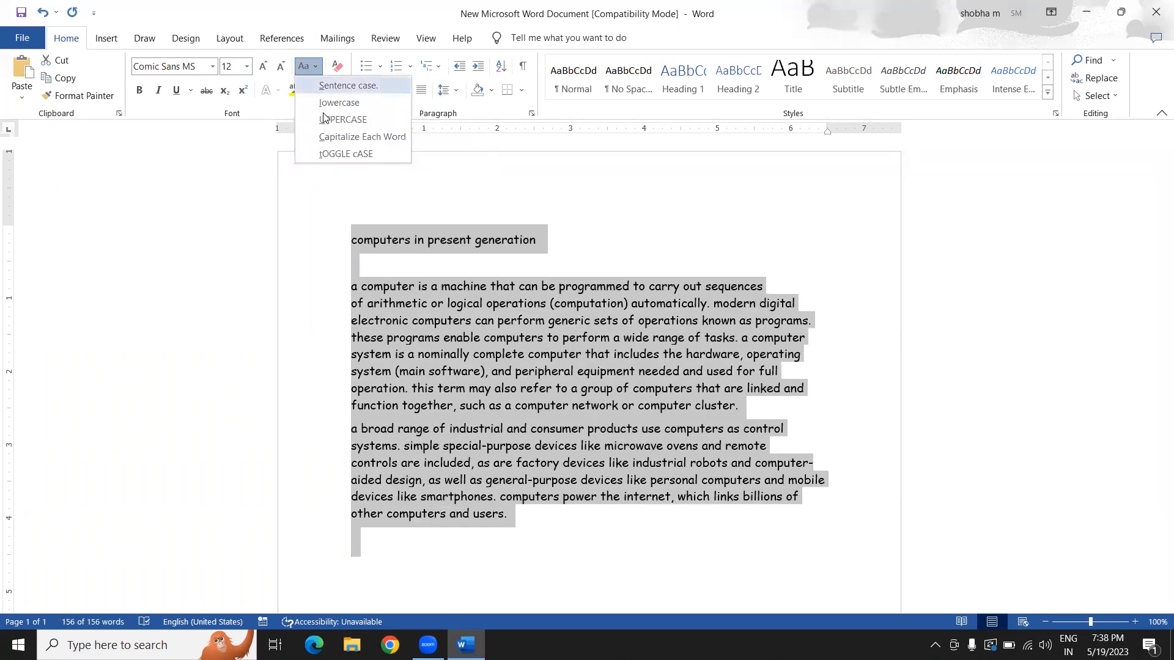
left_click(324, 118)
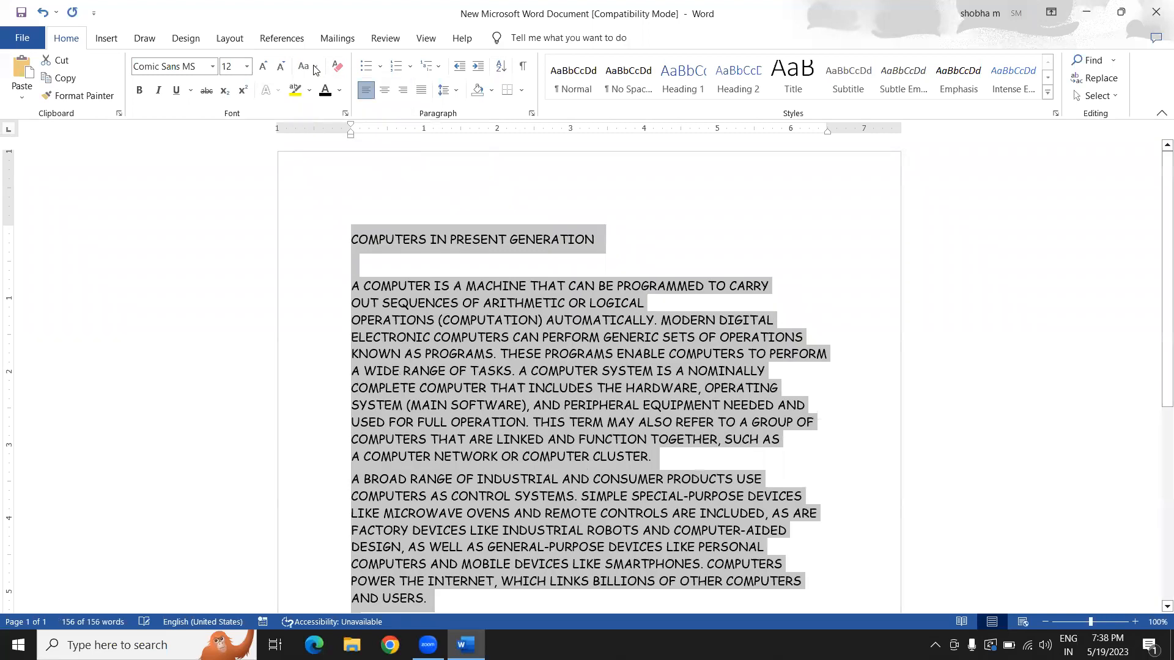
Try Capitalize Each Word on all the text, and undo the case changes back to sentence case
left_click(309, 66)
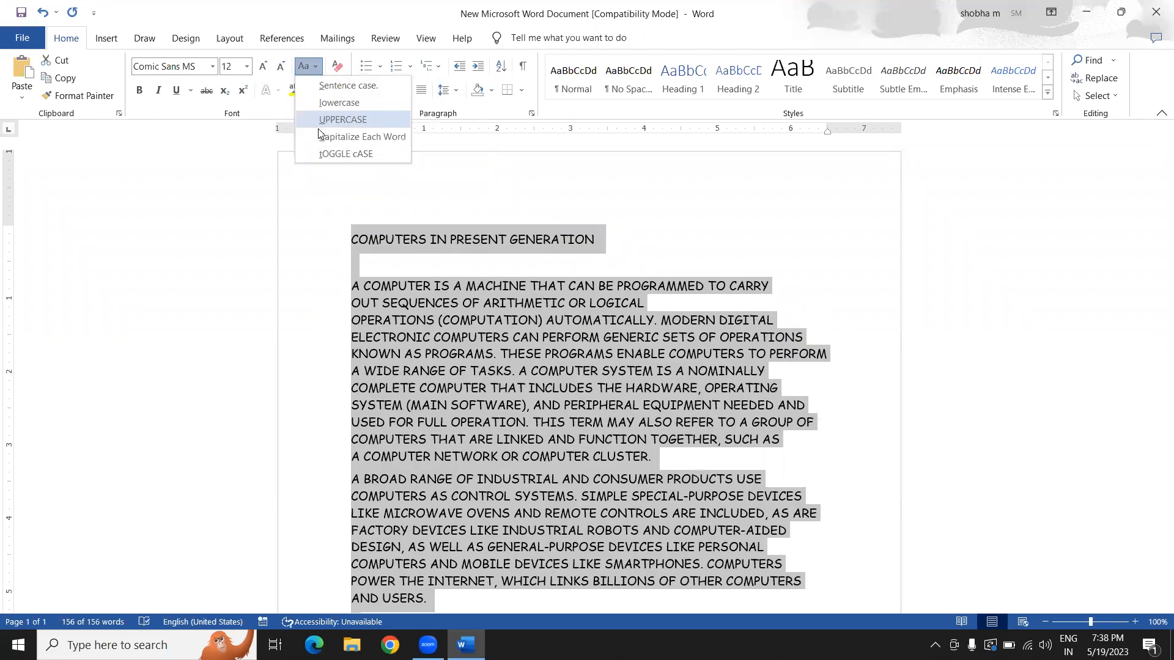
left_click(318, 129)
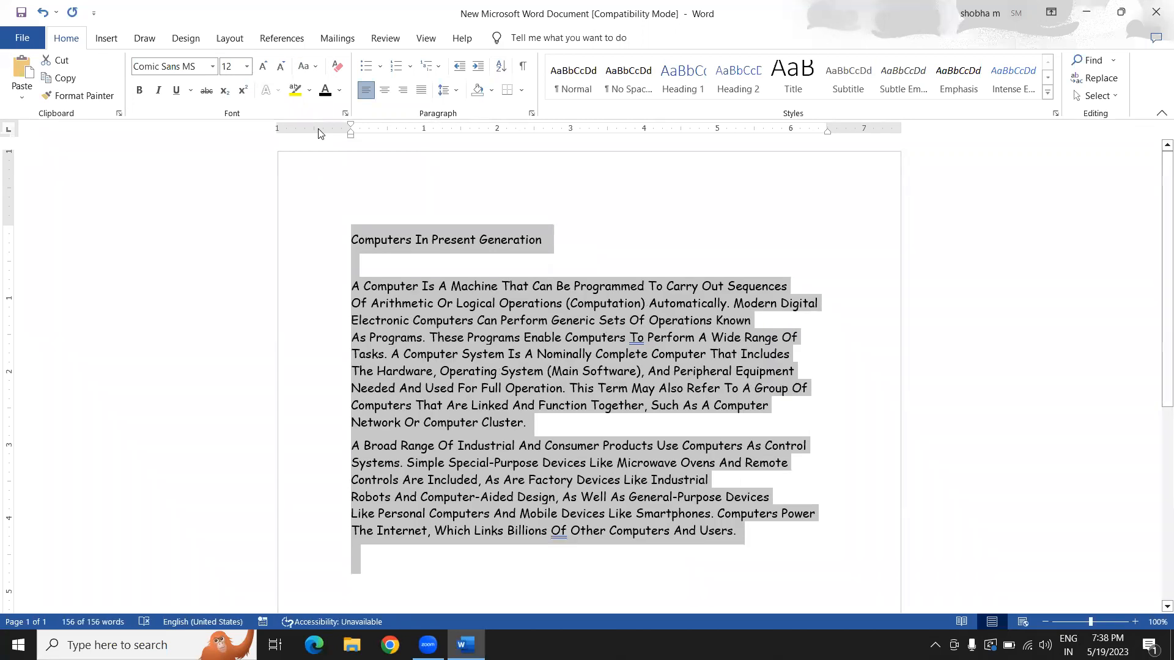
key("ctrl+z")
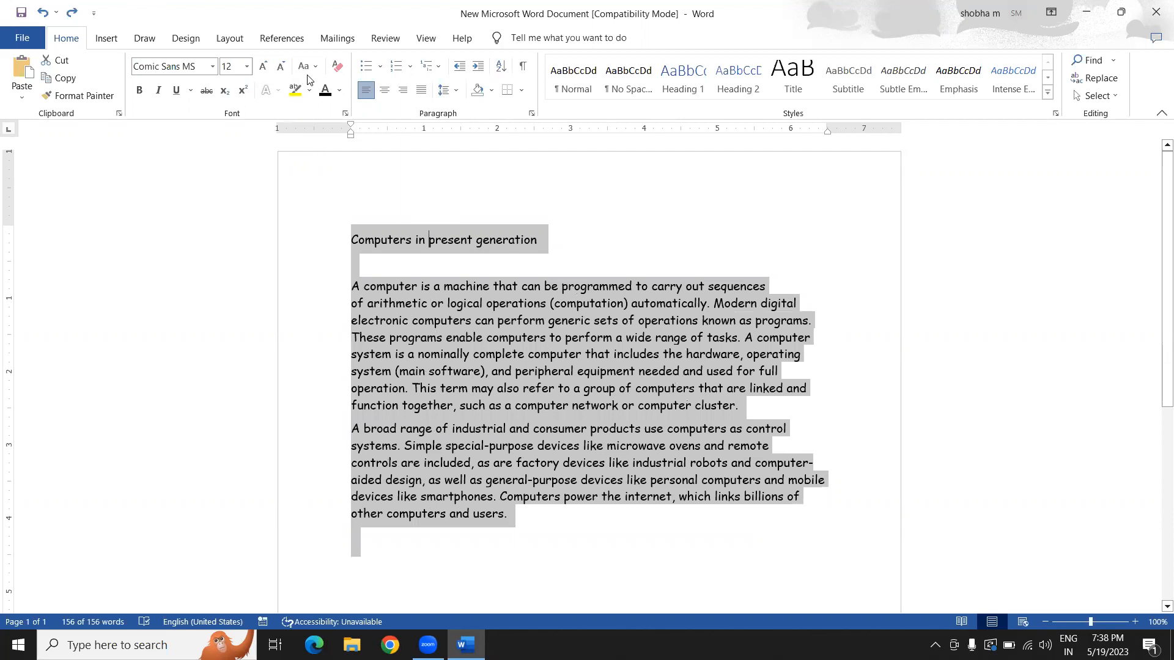
Apply Capitalize Each Word to the title line only and deselect it
key("shift+Home")
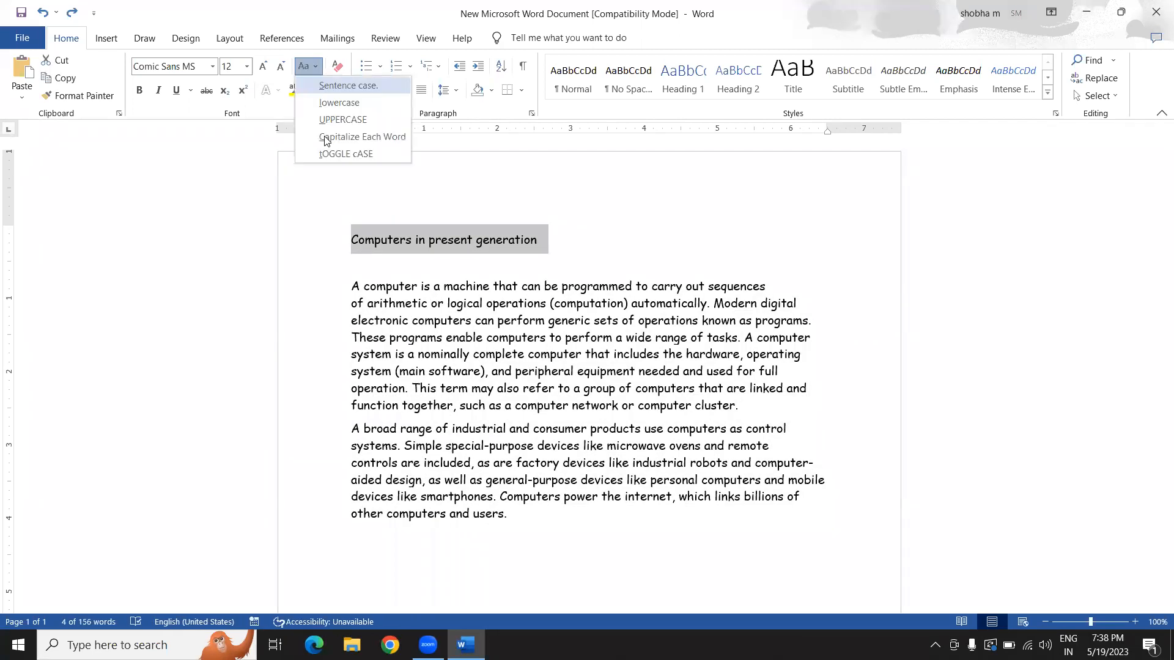
left_click(325, 138)
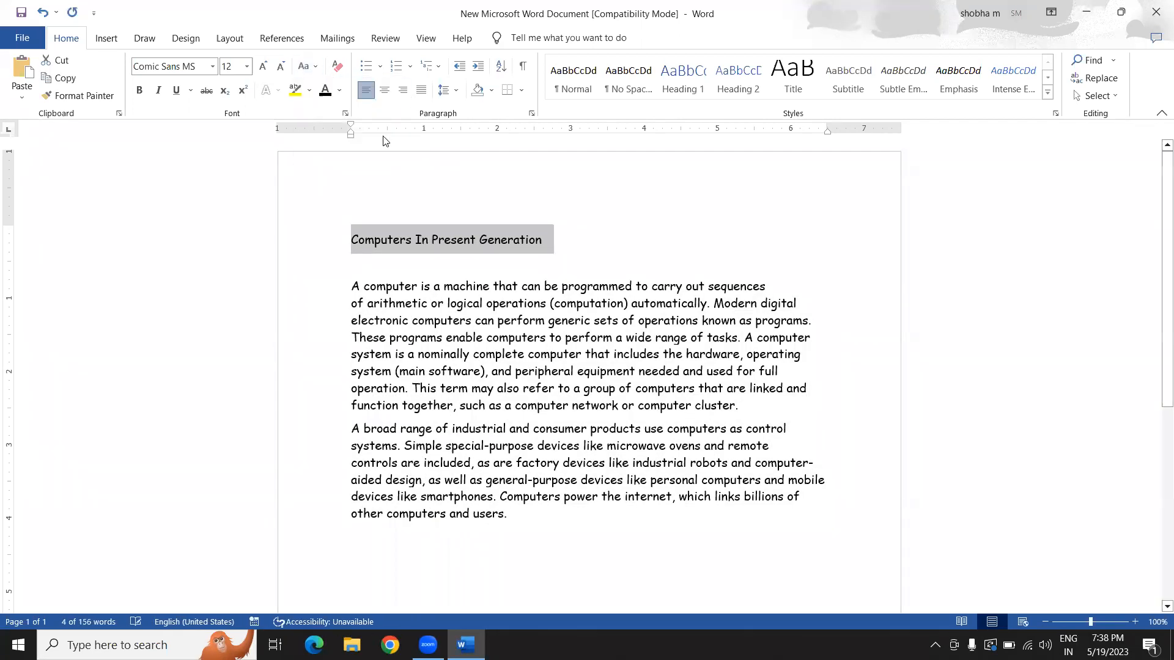
left_click(456, 240)
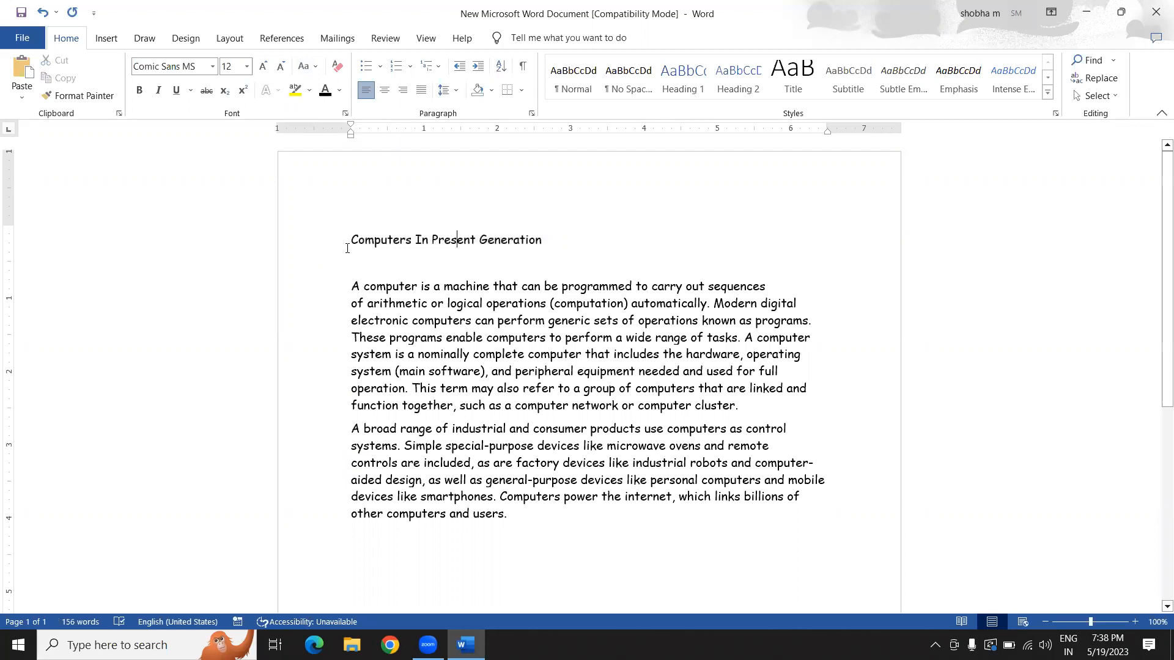
Set the font colour of the whole title to the standard blue
left_click_drag(351, 239, 550, 240)
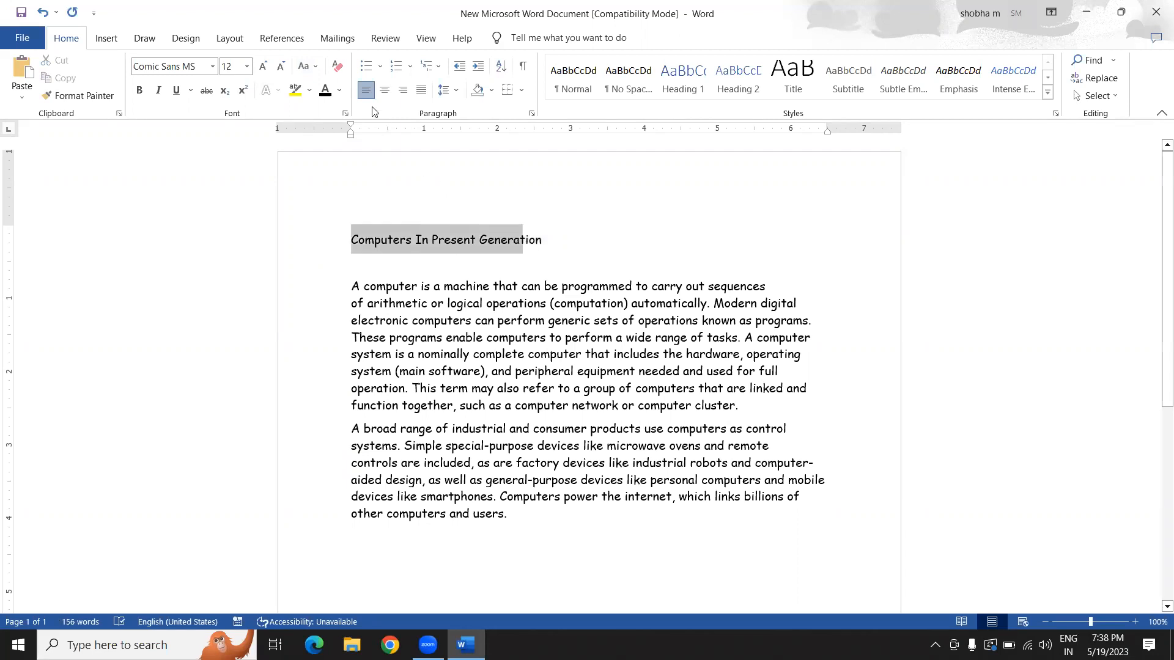
left_click(339, 90)
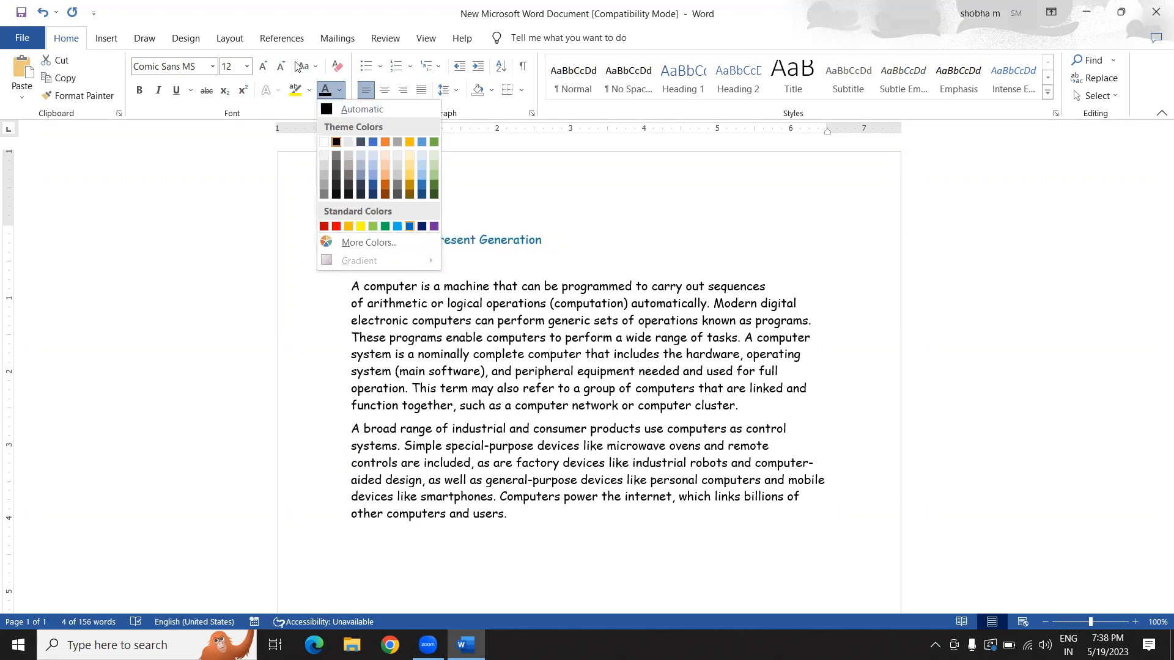
key("Escape")
Increase the title's font size to 16 and centre it on the page
left_click(263, 66)
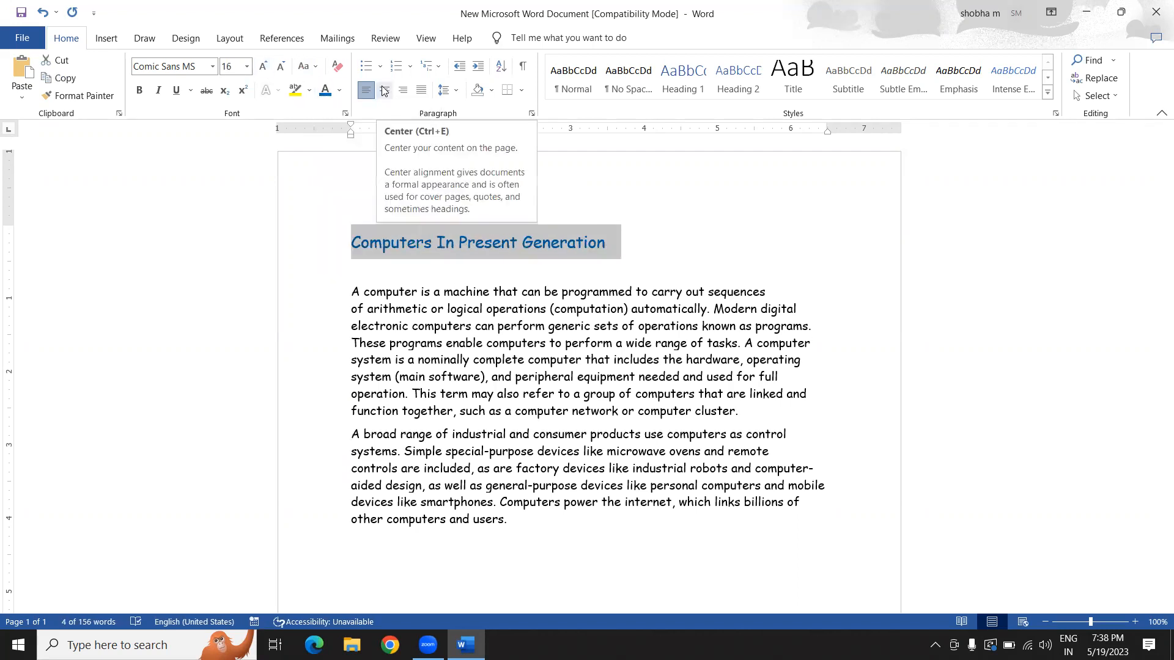
left_click(384, 90)
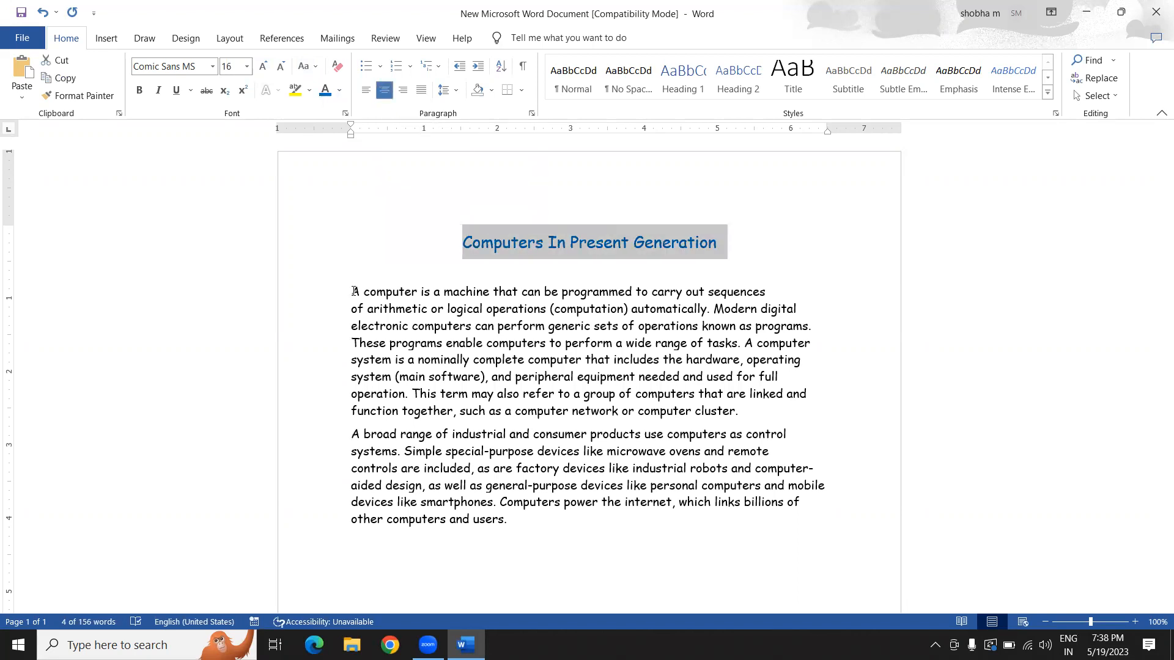
Set the font colour of both body paragraphs to a dark blue-grey theme colour and justify their text
left_click_drag(350, 292, 506, 526)
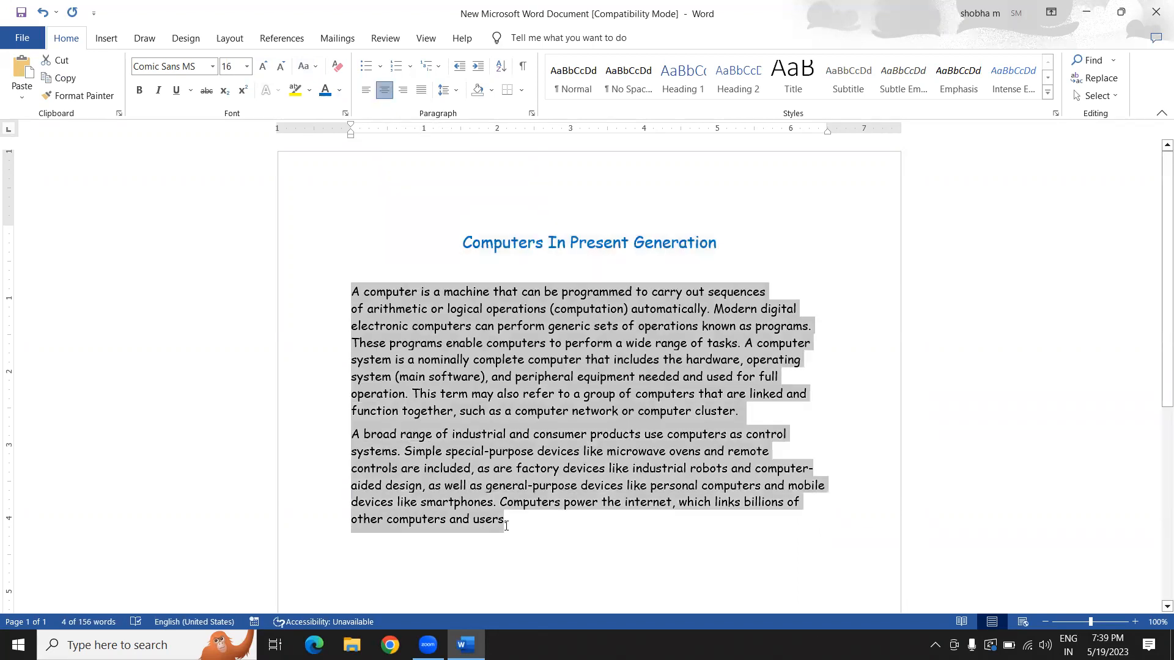
left_click(340, 91)
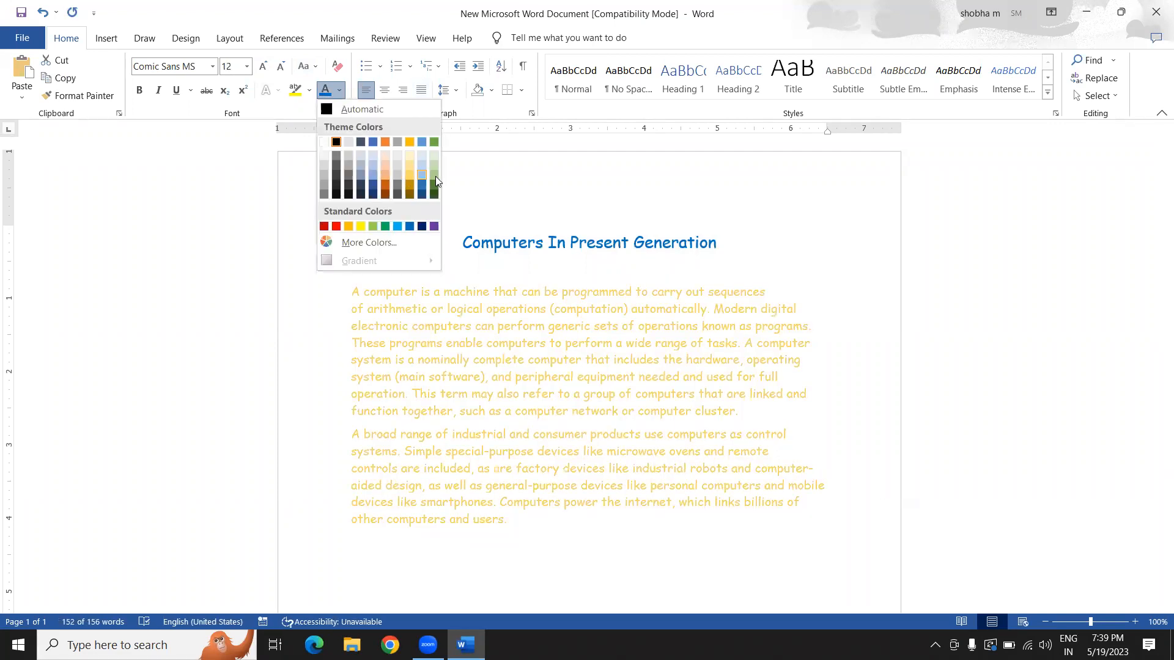
left_click(362, 186)
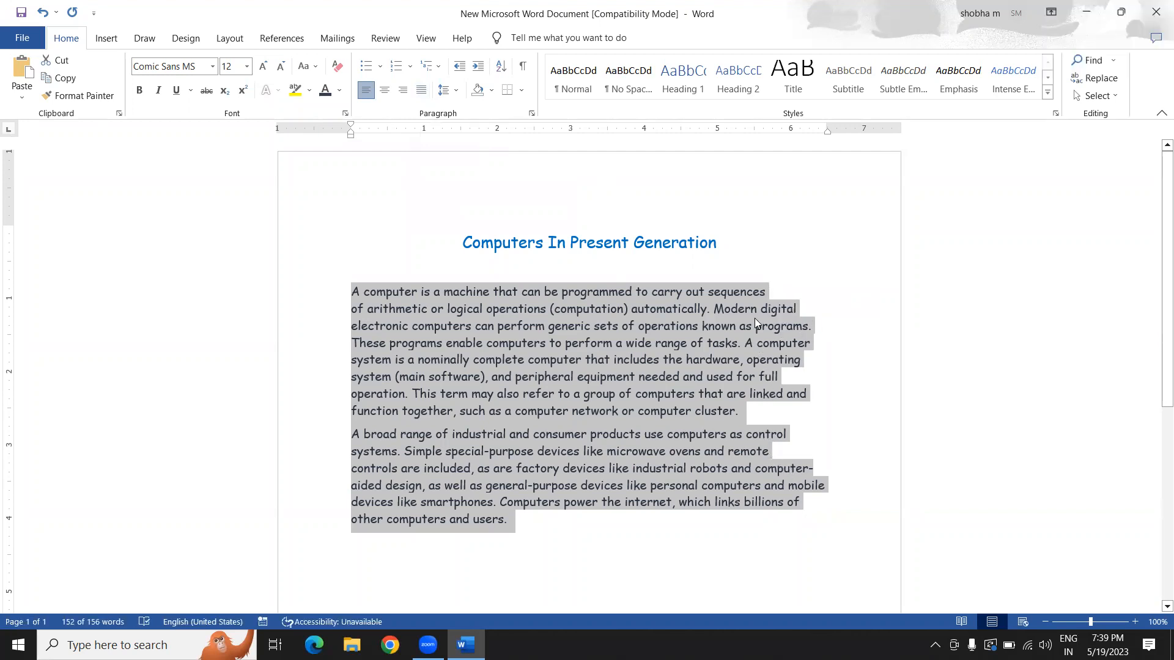
left_click(422, 92)
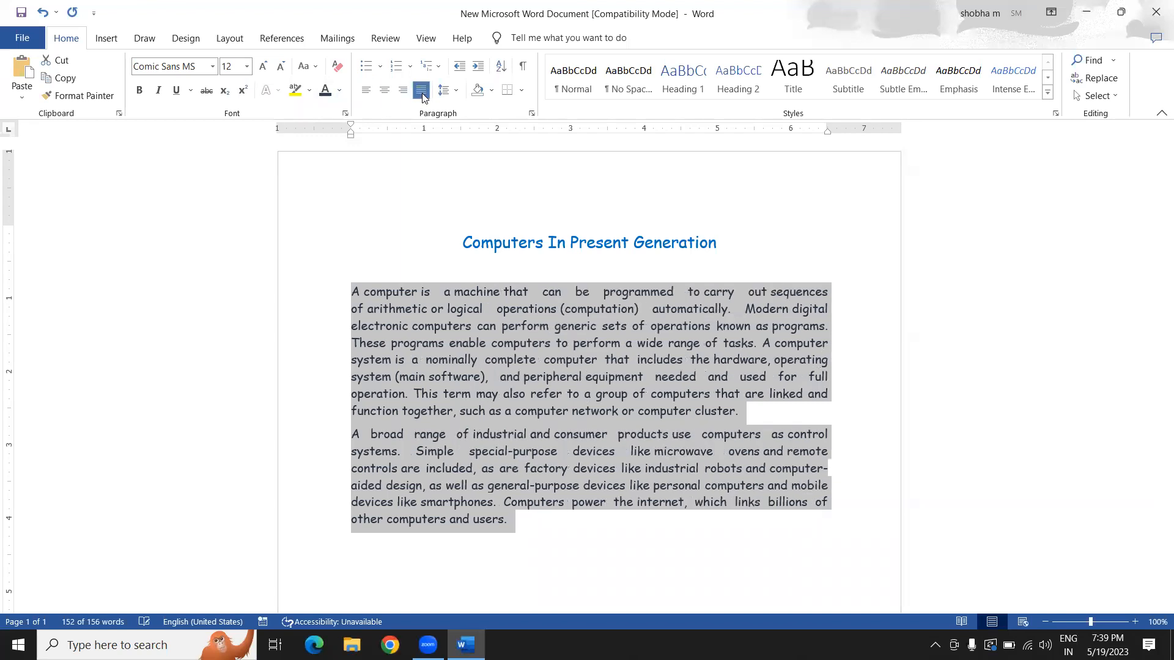
left_click(539, 354)
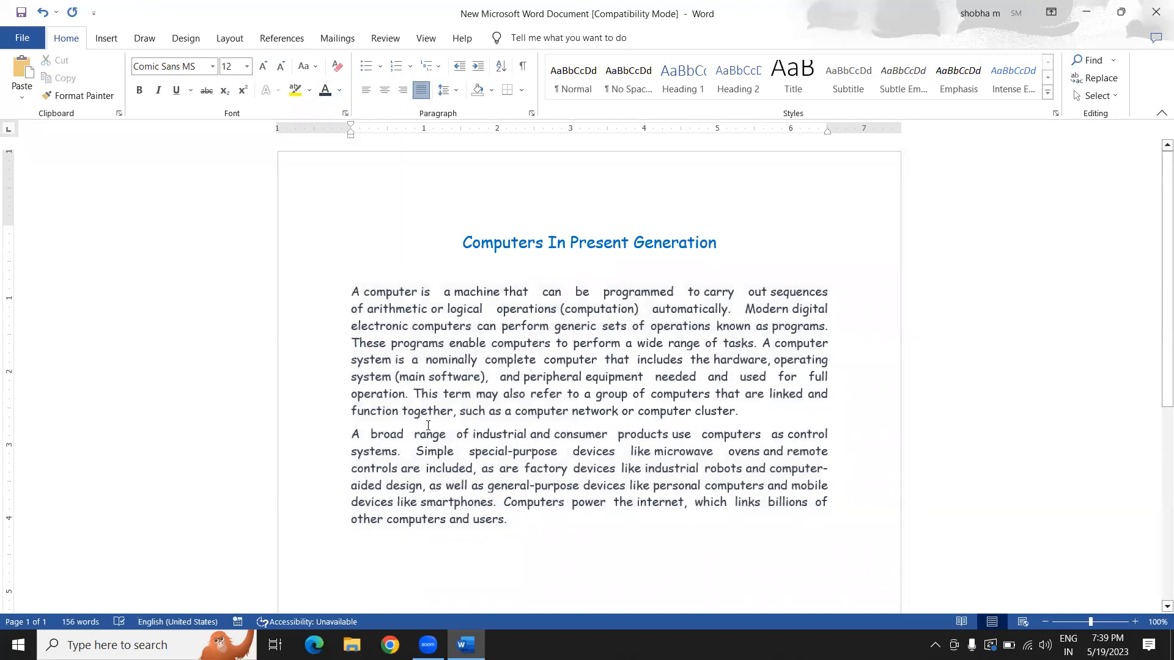
key("shift+Down")
key("shift+Down")
key("shift+Down")
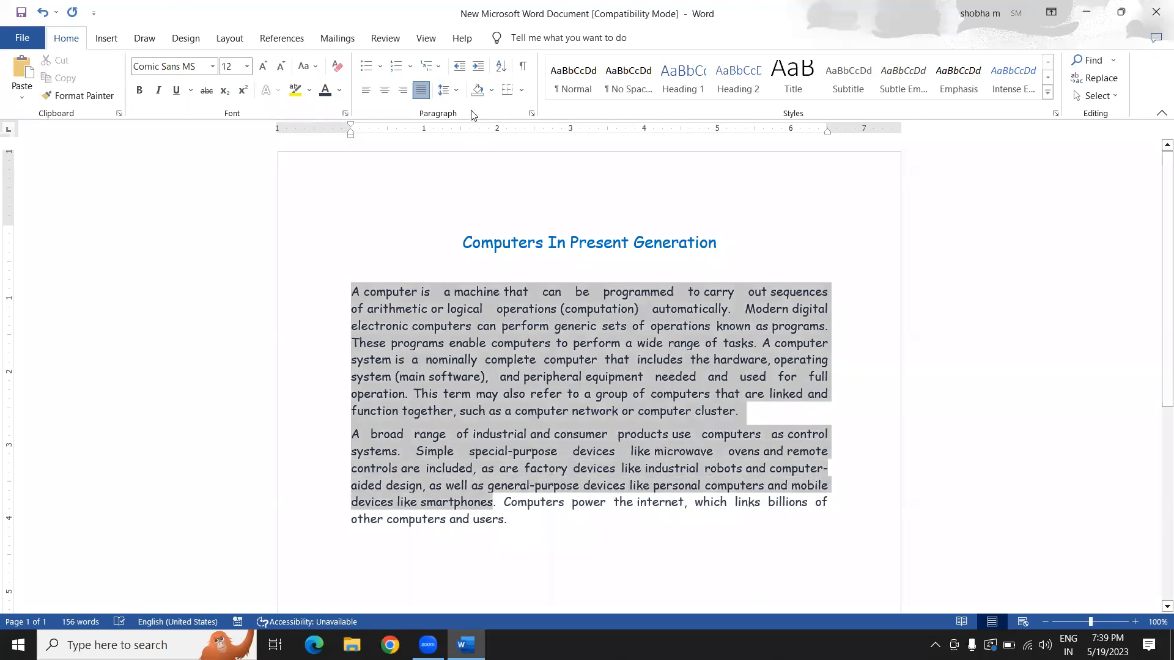
left_click(477, 239)
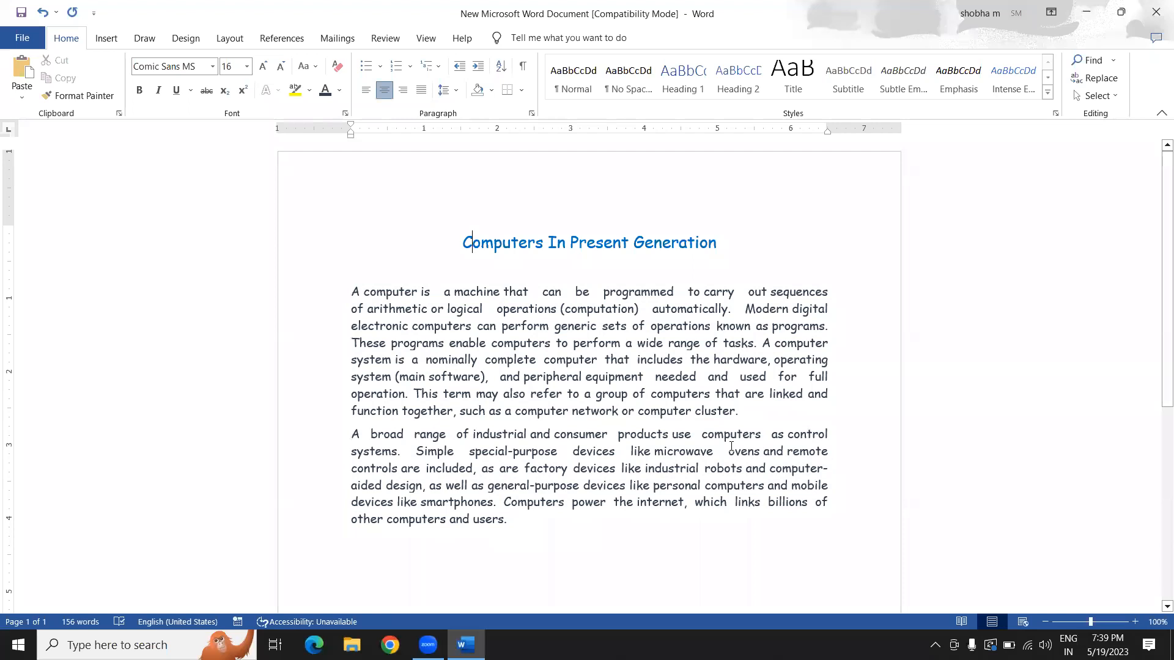
left_click_drag(514, 522, 354, 287)
left_click(455, 93)
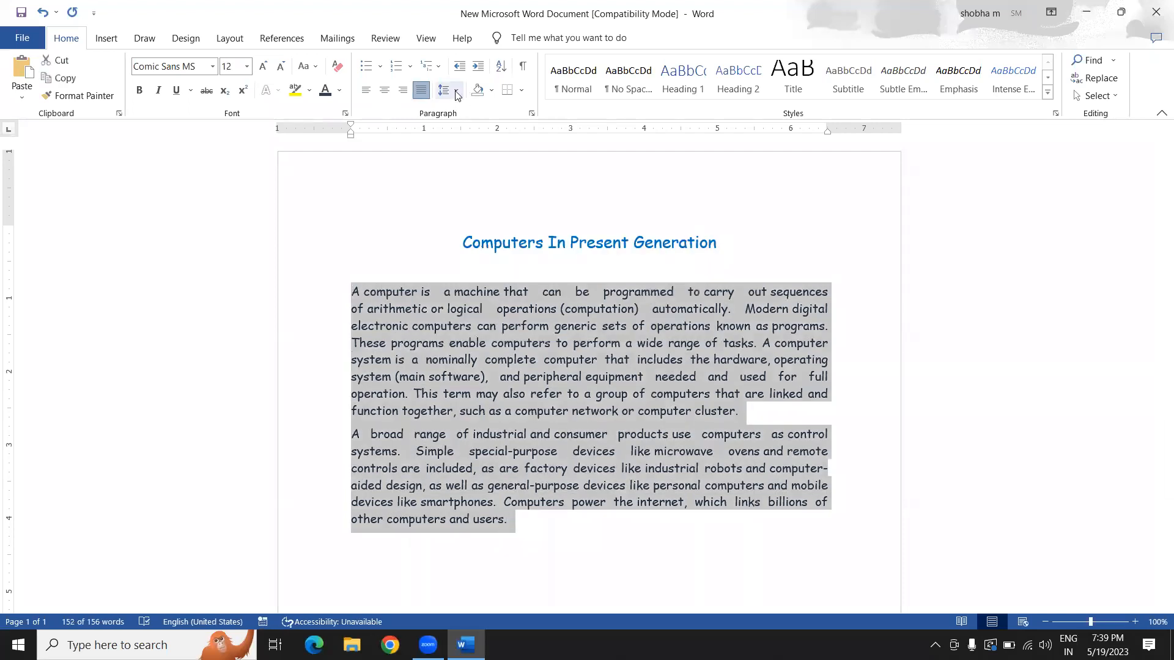
left_click(694, 420)
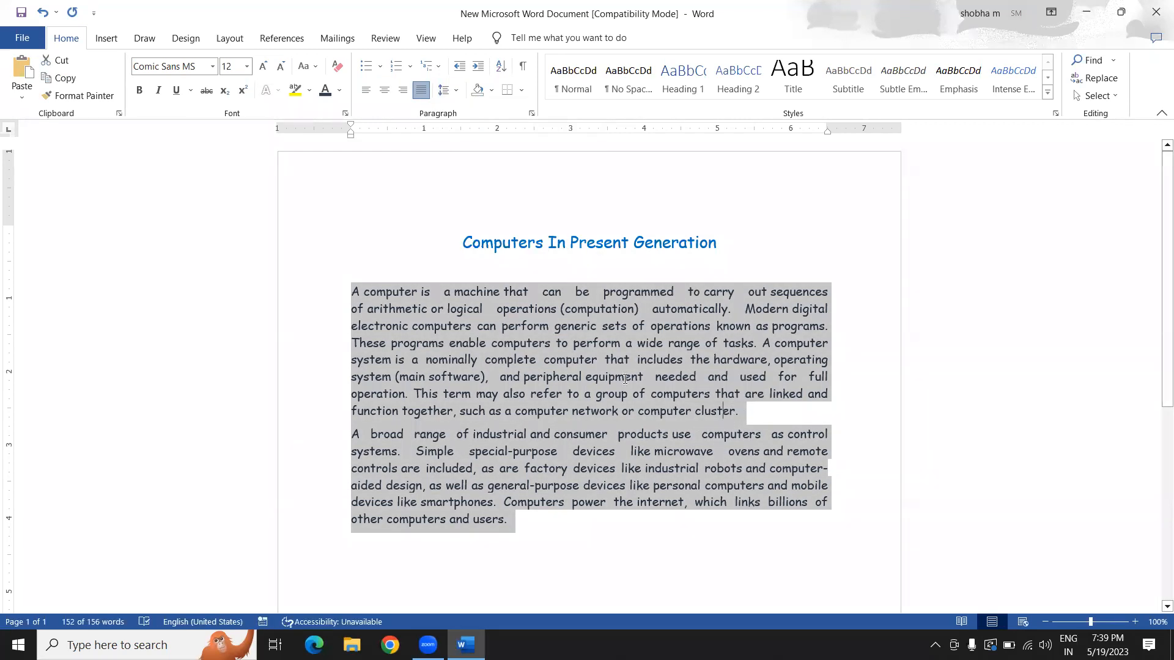
left_click(724, 411)
Set the first body paragraph's line spacing to 1.15 and insert a blank line after it
triple_click(350, 289)
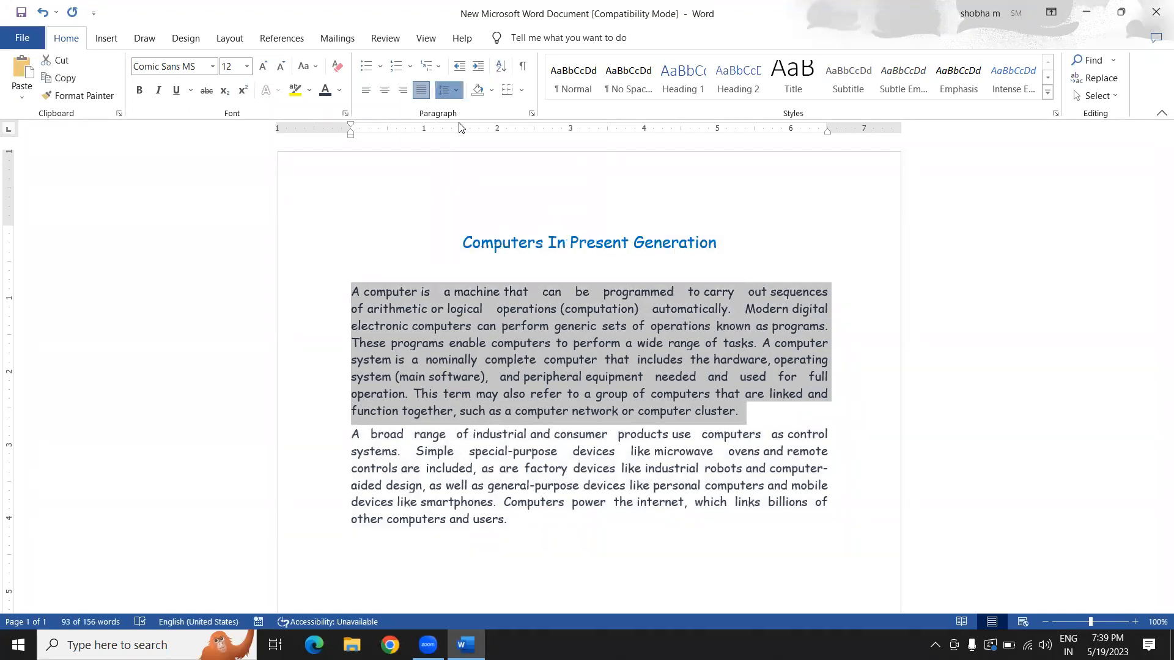
left_click(456, 92)
key("Escape")
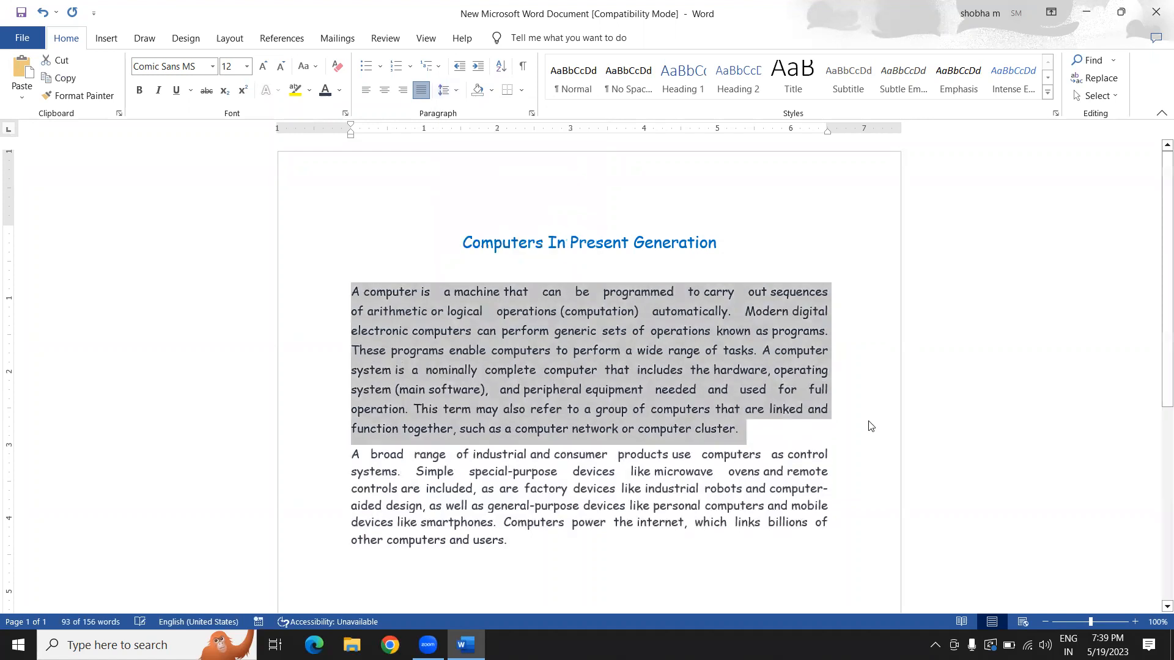
left_click(745, 428)
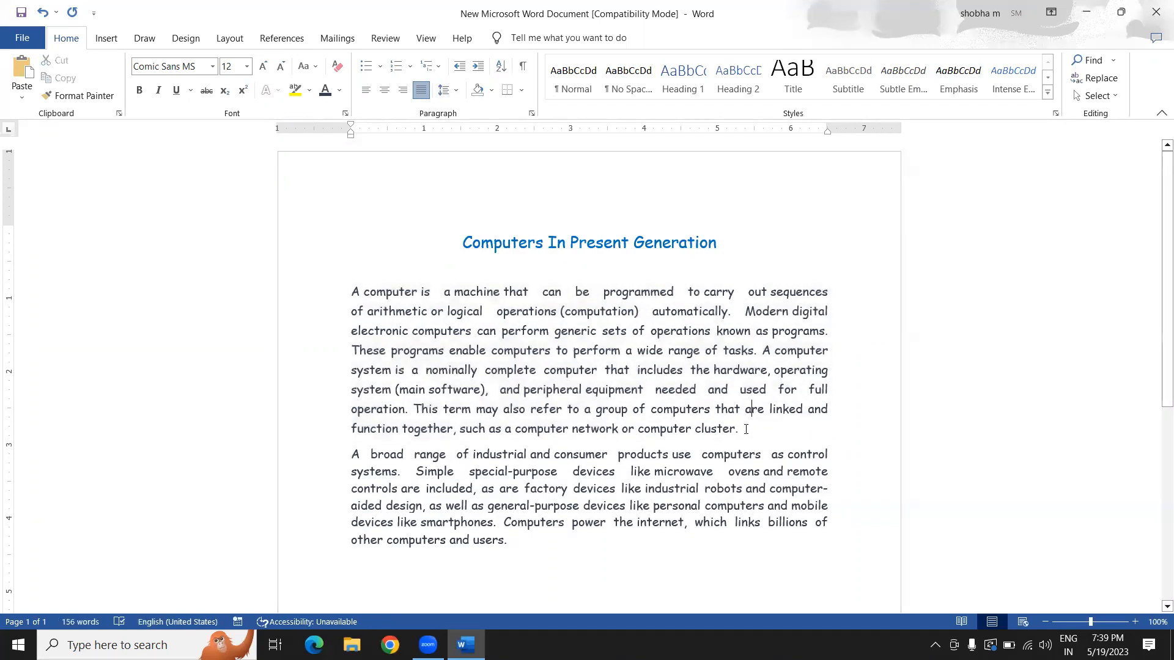
key("Return")
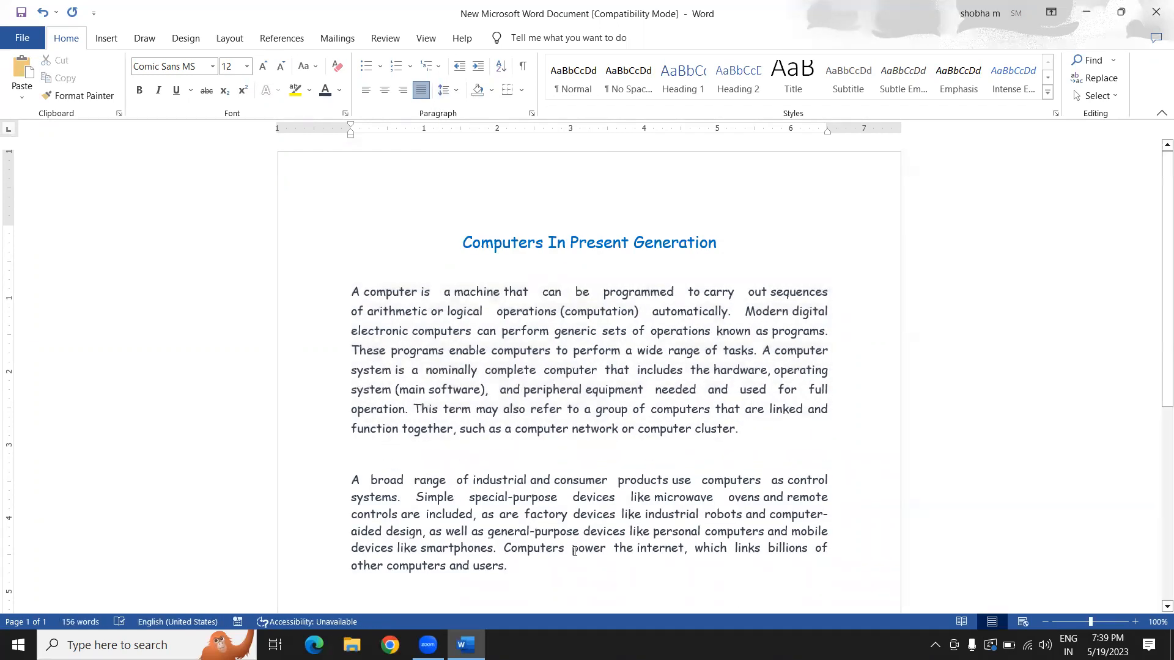
Set the second body paragraph's line spacing to 1.15 and delete the blank line above it
left_click_drag(517, 565, 351, 480)
left_click(448, 90)
left_click(483, 137)
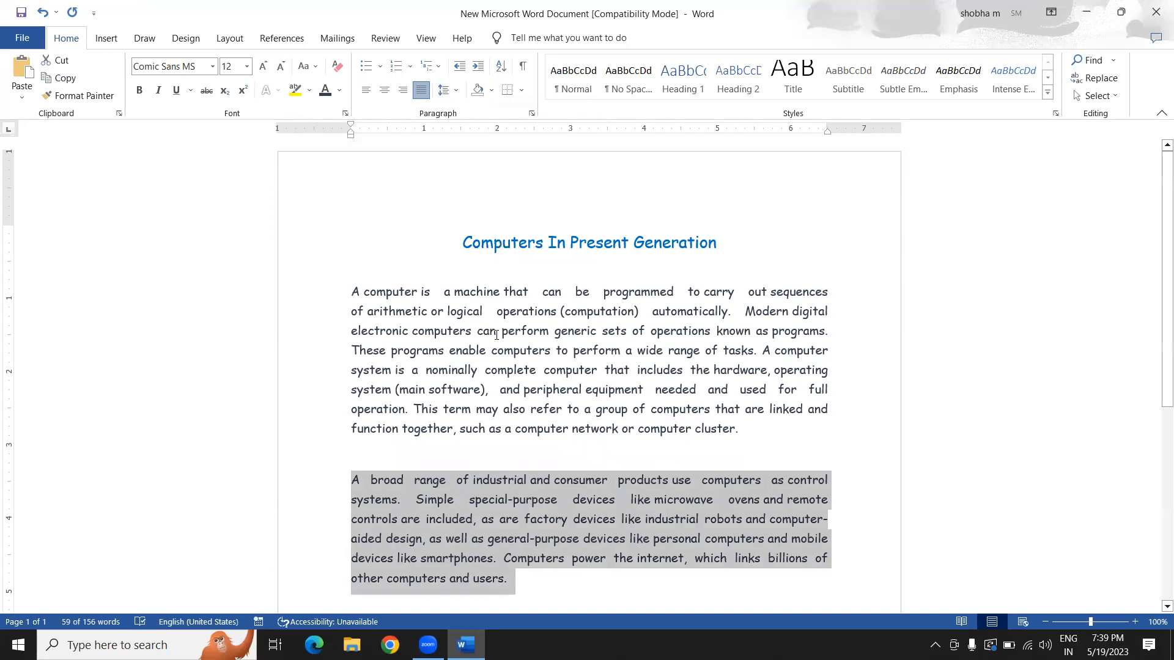
left_click(500, 403)
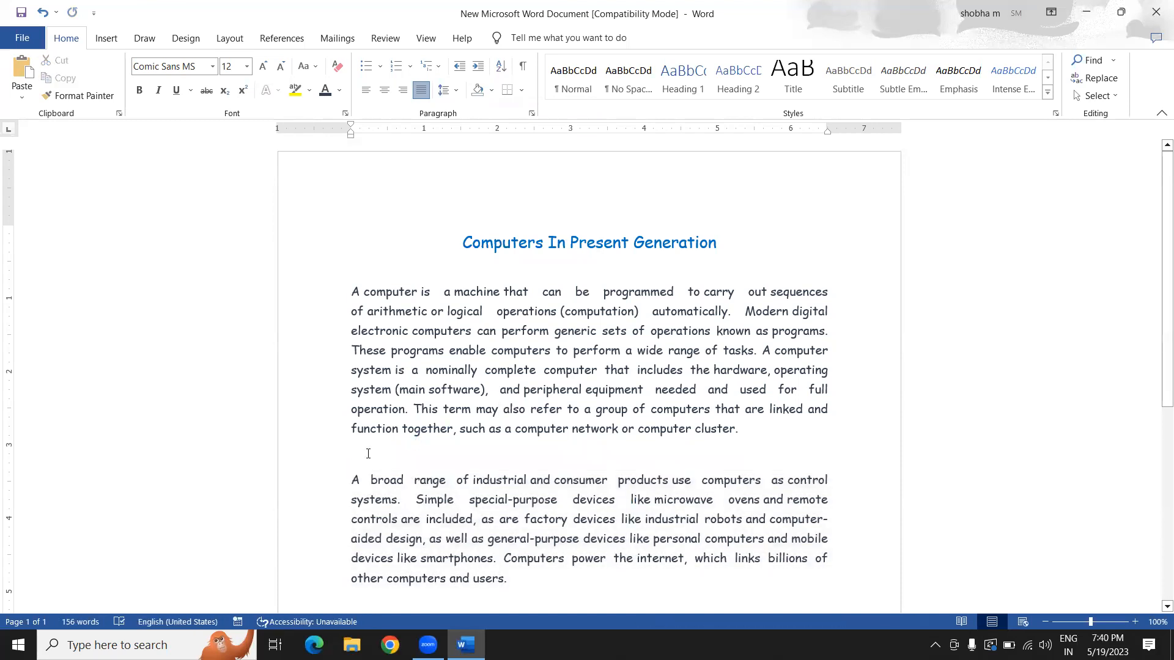
key("BackSpace")
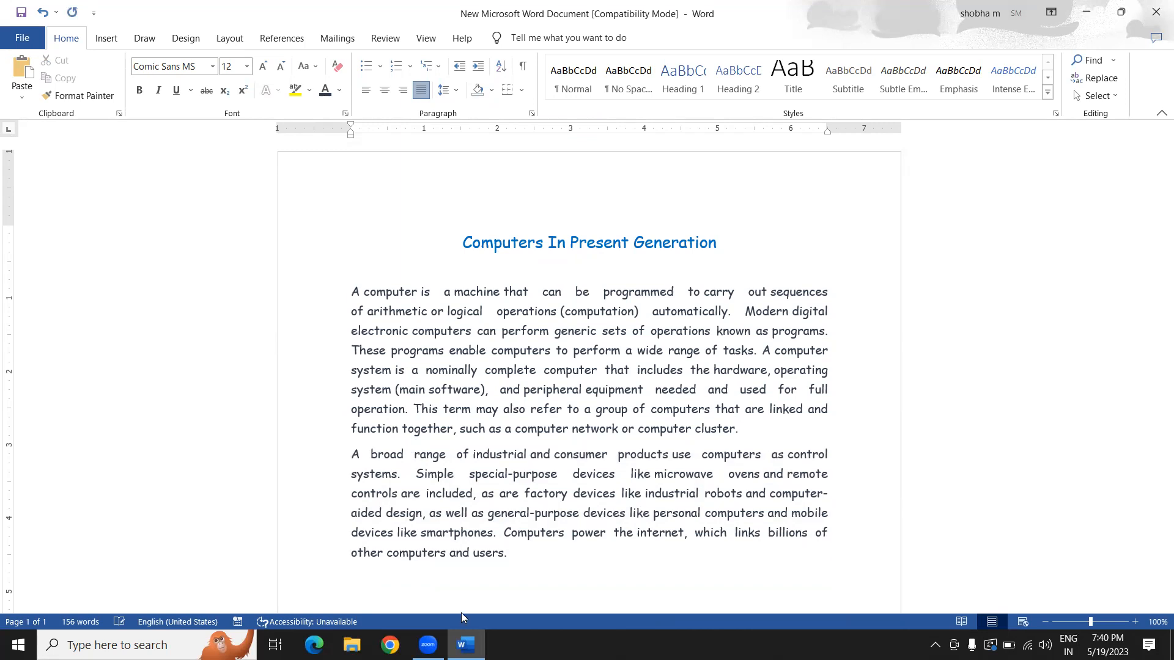
Remove the space after both body paragraphs and deselect the text
left_click_drag(320, 361, 356, 291)
left_click(446, 90)
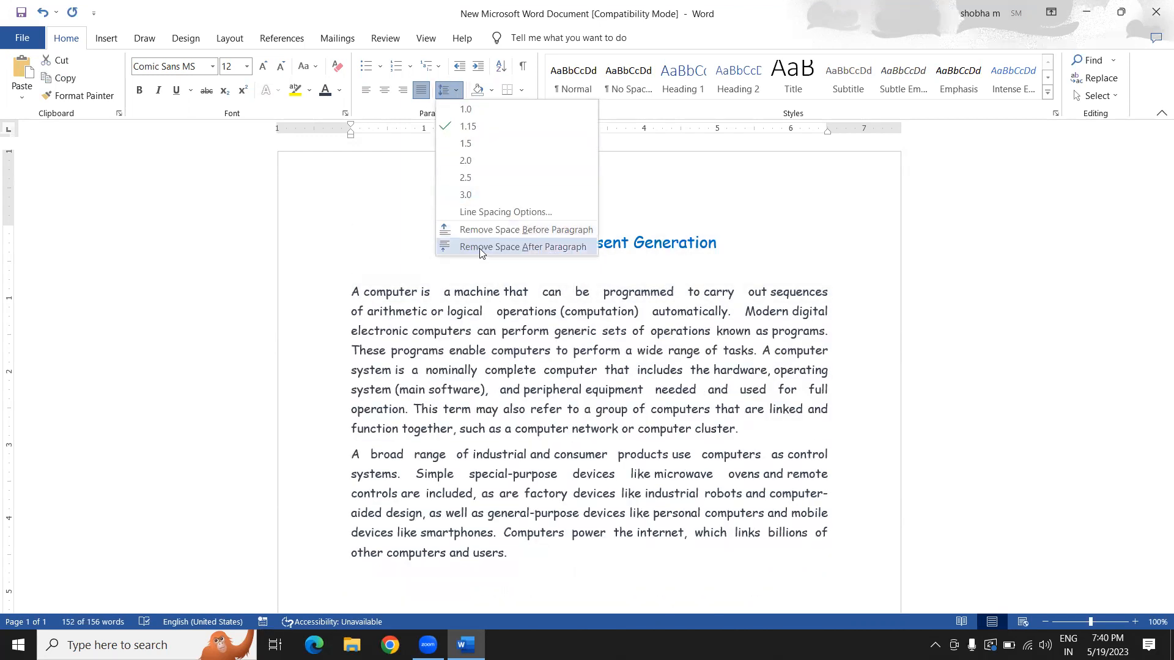
left_click(480, 247)
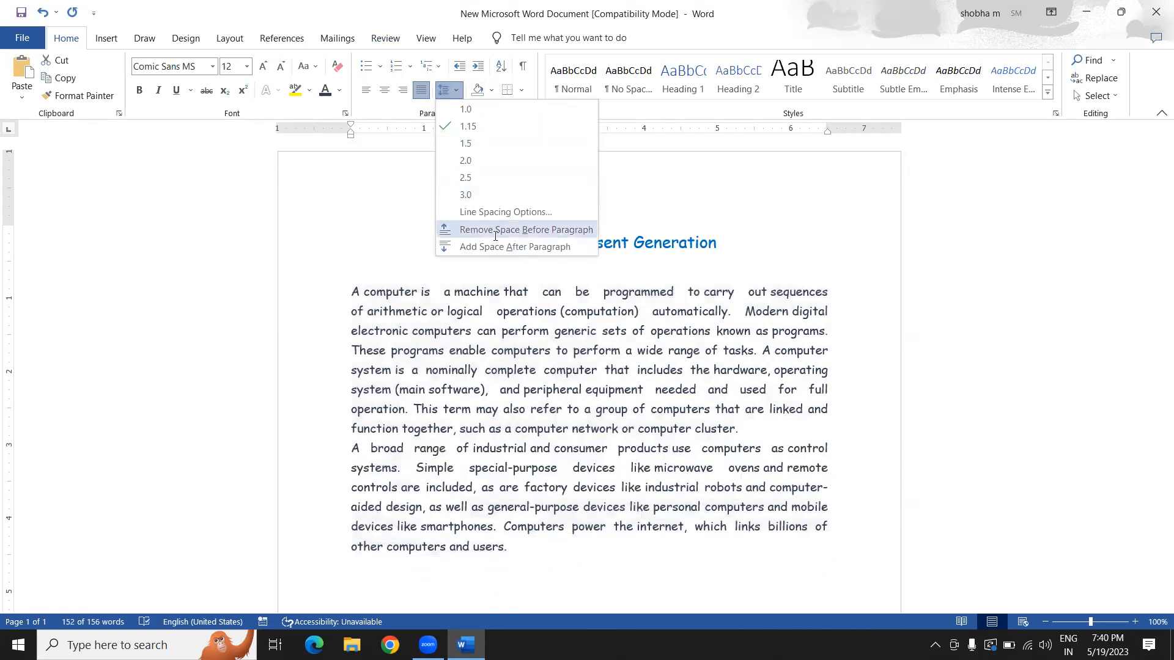
left_click(486, 232)
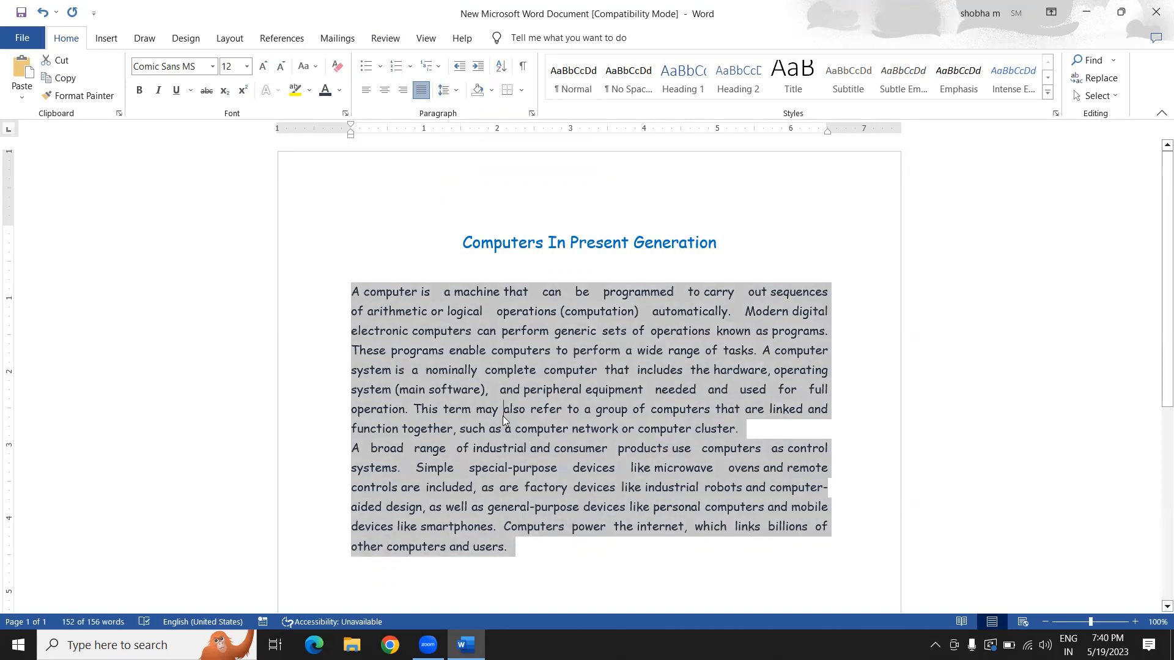
left_click(503, 414)
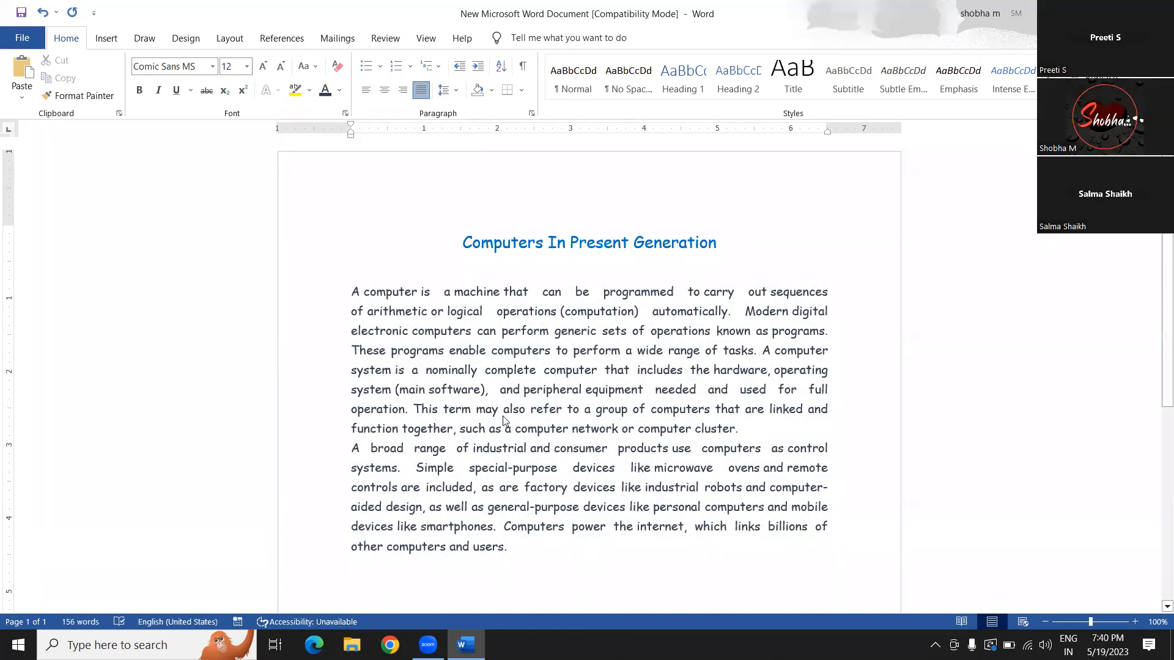
Undo the removal of the space after the body paragraphs and deselect the text
key("ctrl+z")
left_click(502, 415)
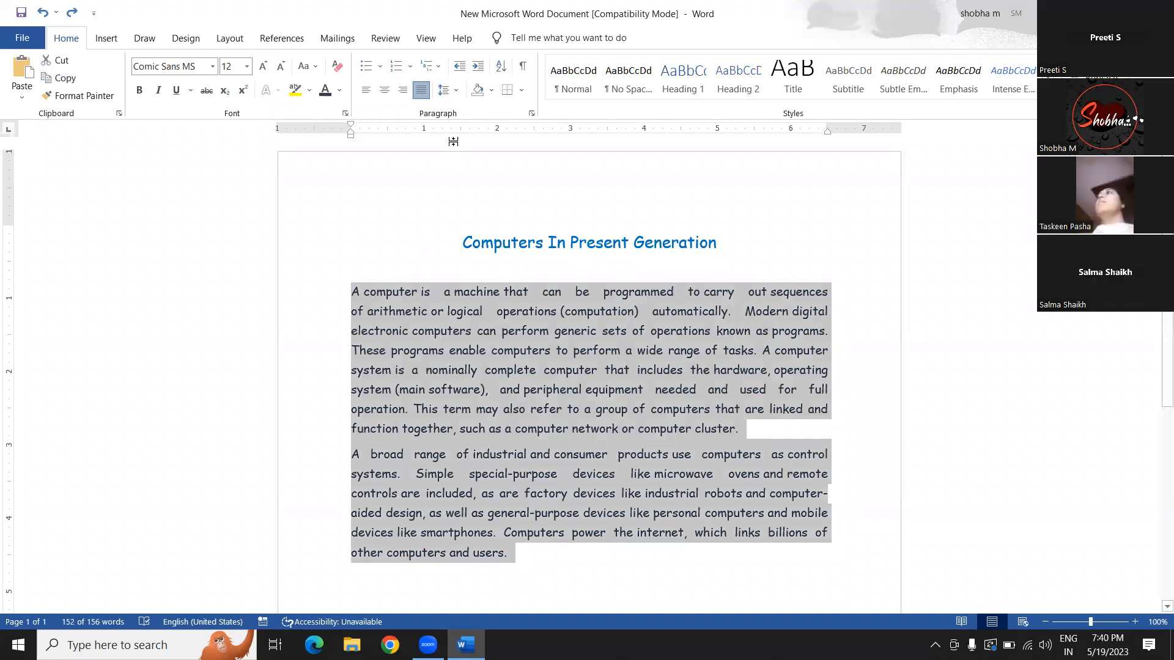
left_click(456, 92)
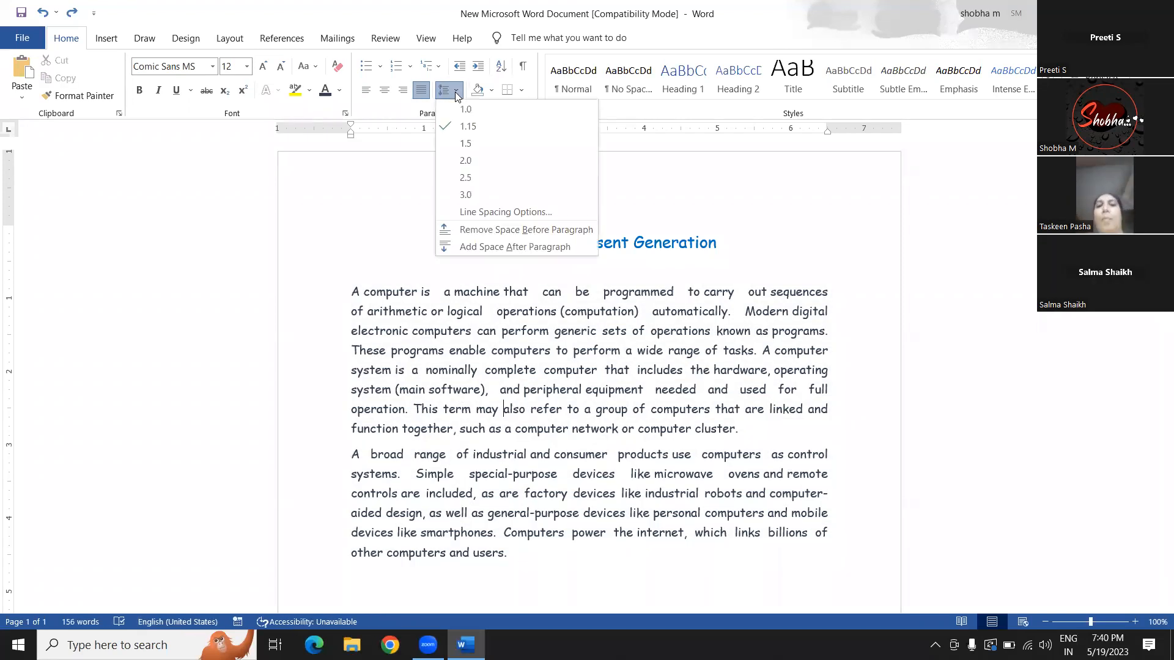
left_click(449, 299)
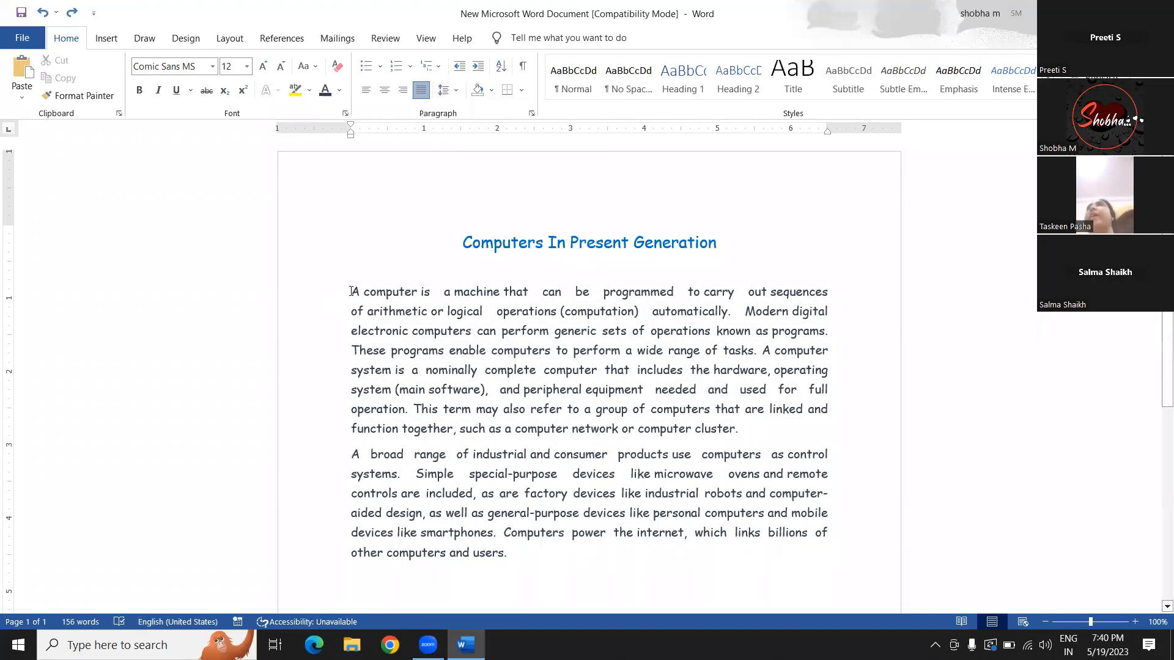
Apply a red 2 ¼ pt Box border around both body paragraphs and the empty line below them
left_click_drag(351, 293, 446, 459)
left_click_drag(510, 626, 574, 587)
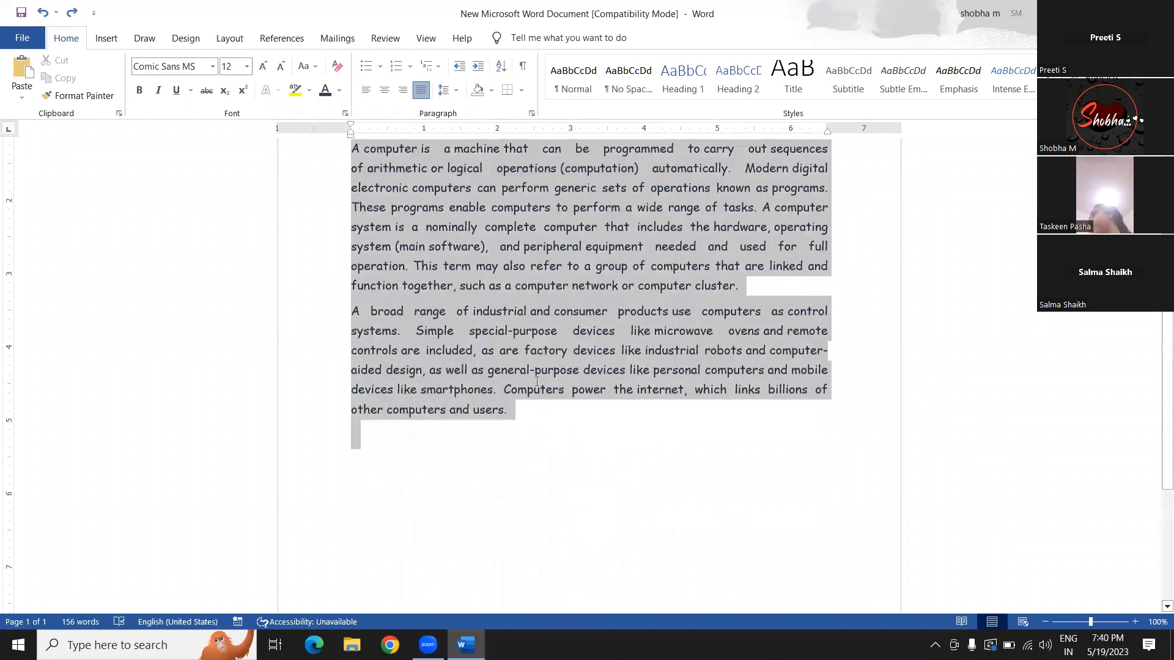
left_click(522, 90)
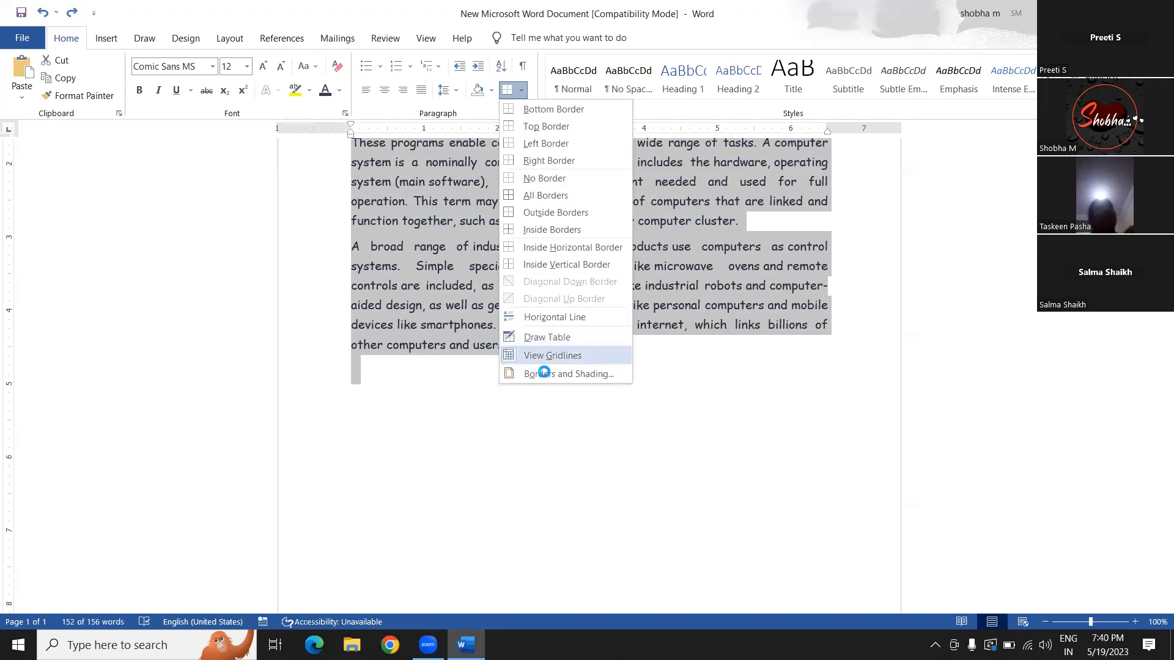
left_click(543, 373)
left_click(381, 254)
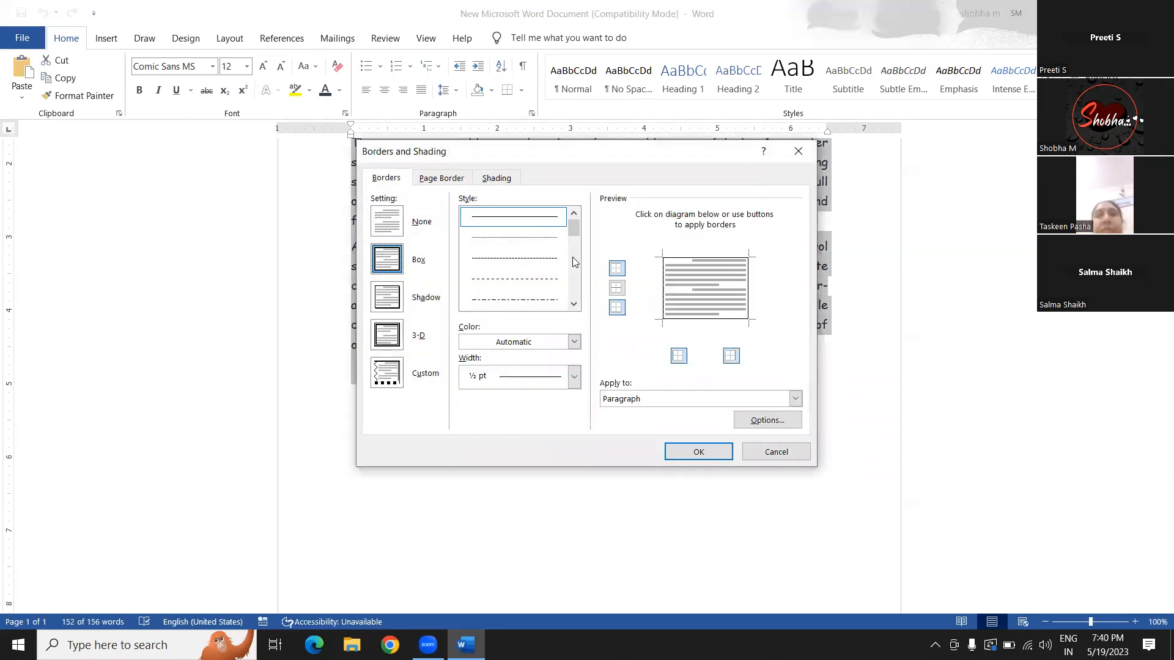
left_click(573, 342)
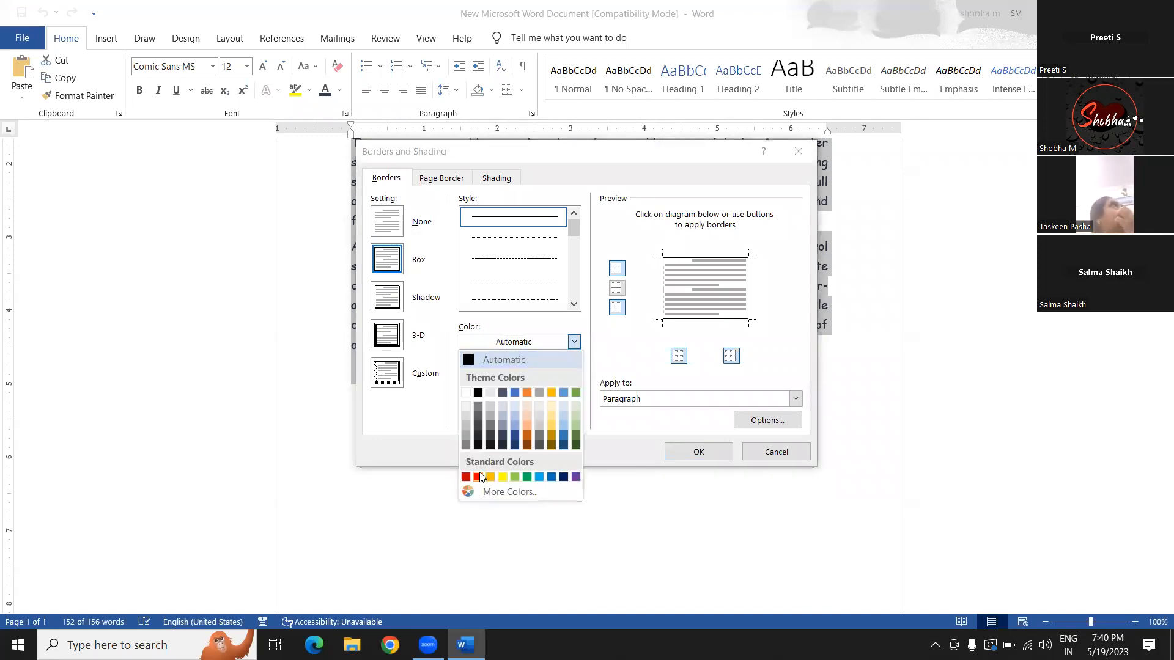
left_click(478, 477)
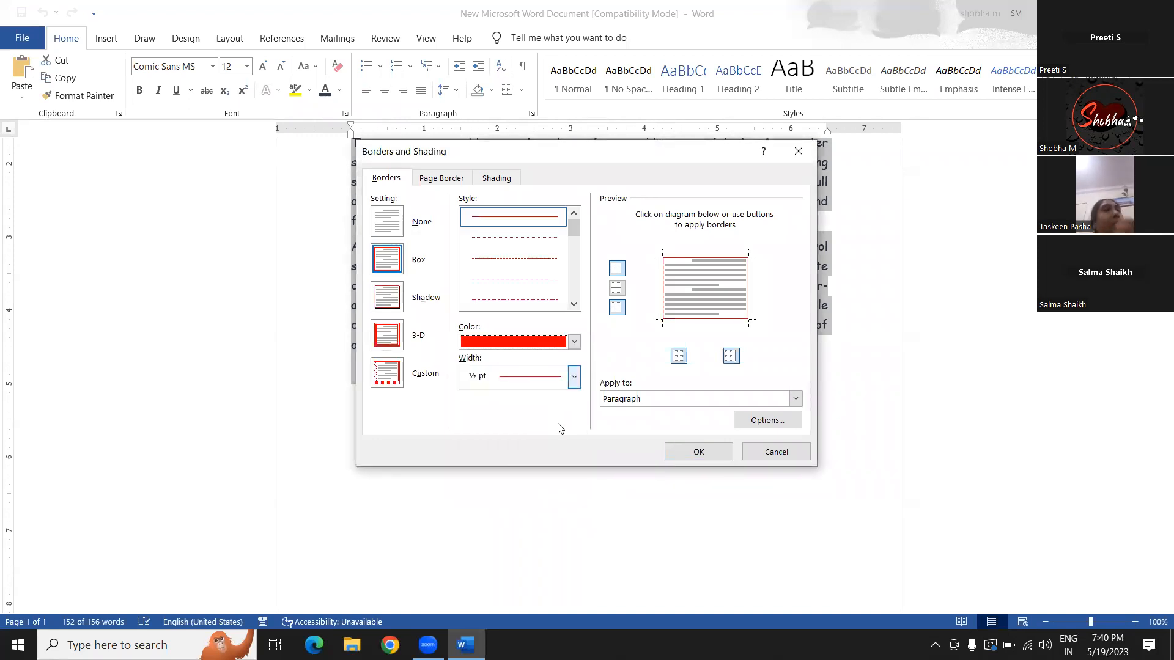
left_click(574, 376)
left_click(718, 450)
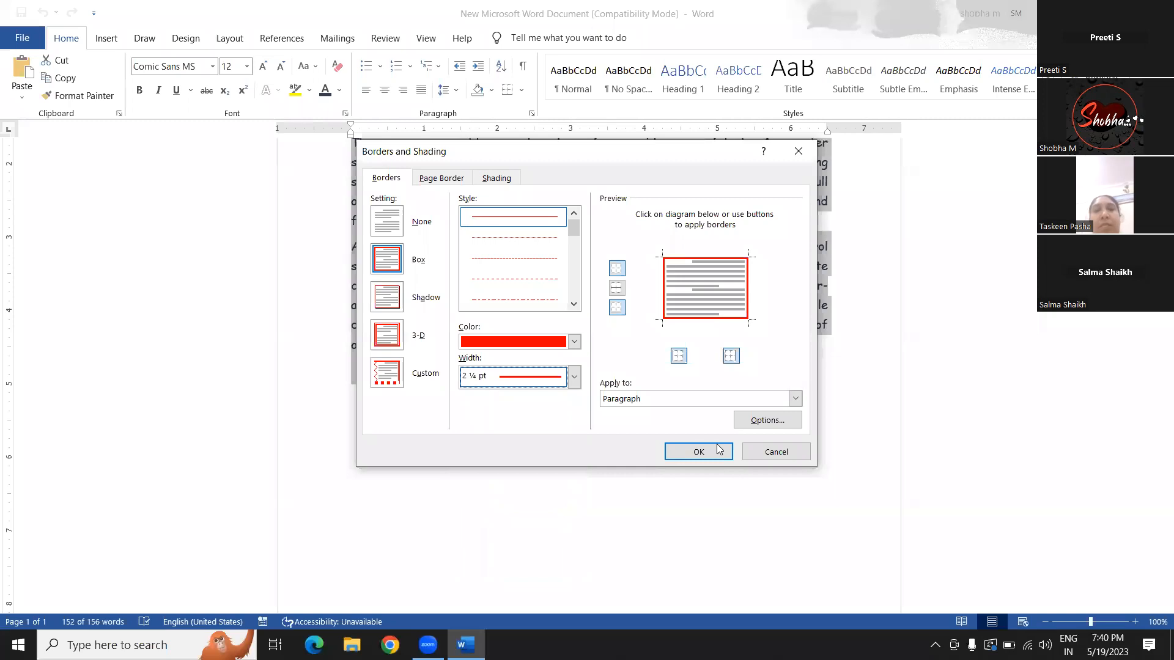
left_click(721, 448)
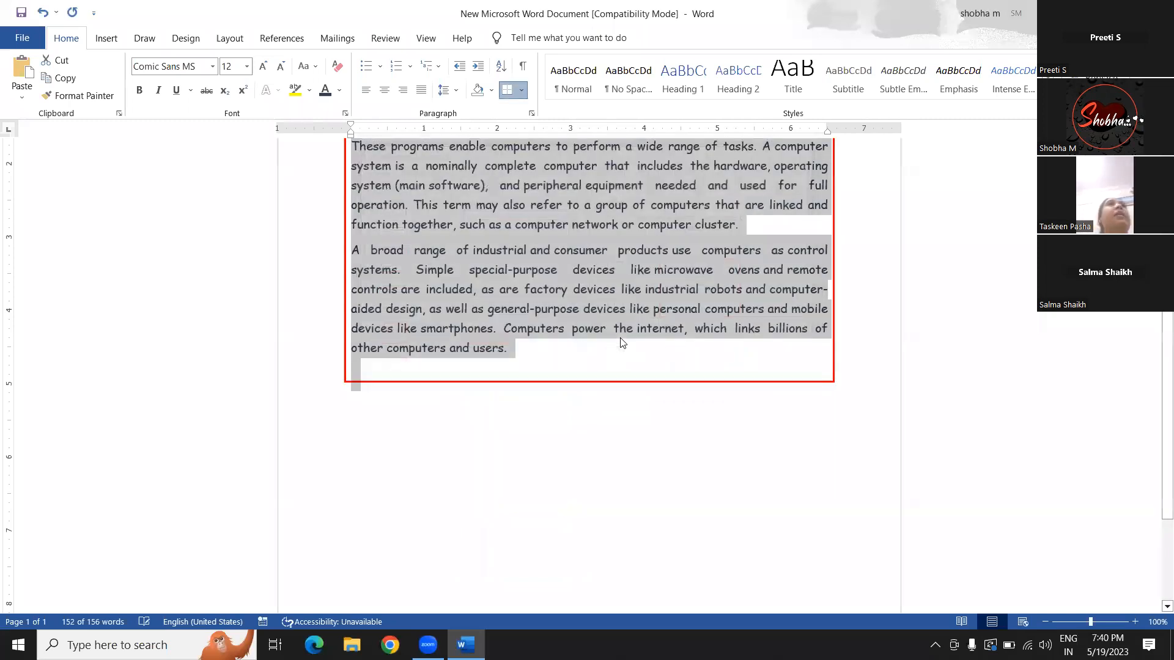
left_click(621, 339)
Choose a Box page border for the whole document in the Borders and Shading settings
key("ctrl+Home")
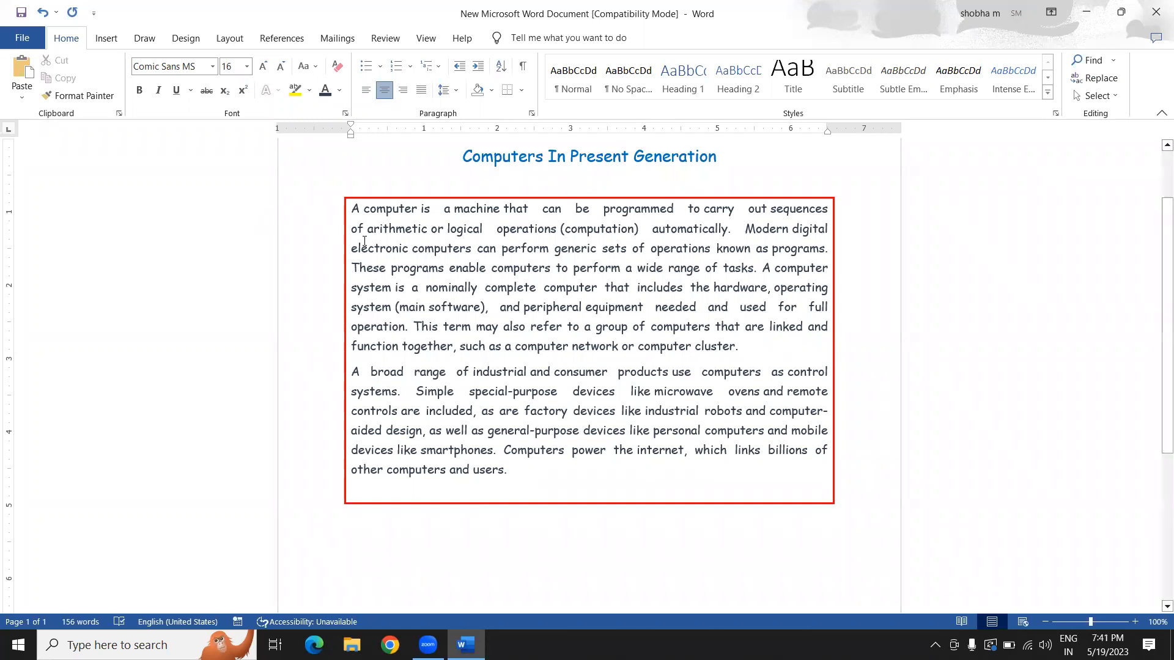
left_click(521, 91)
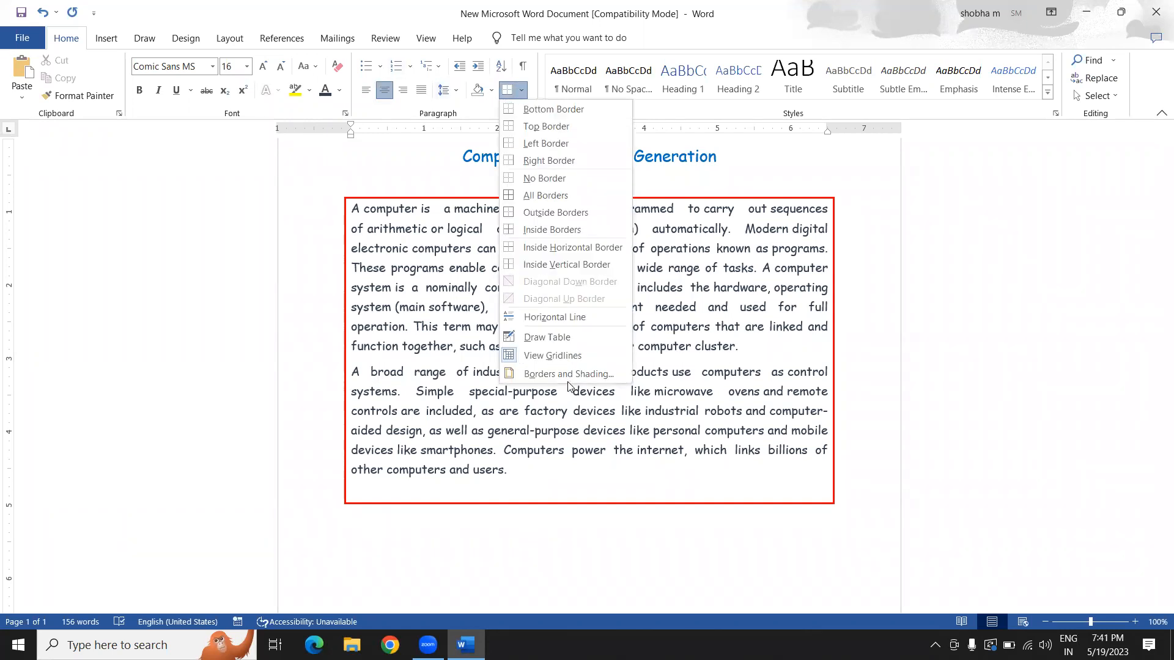
left_click(570, 375)
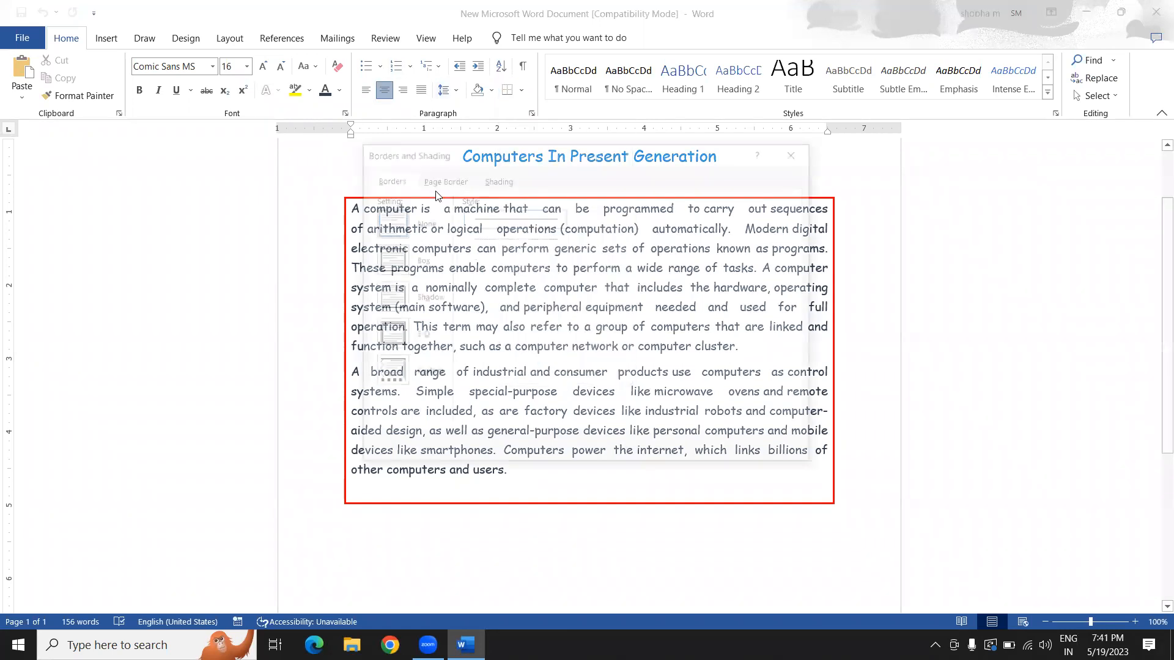
left_click(442, 178)
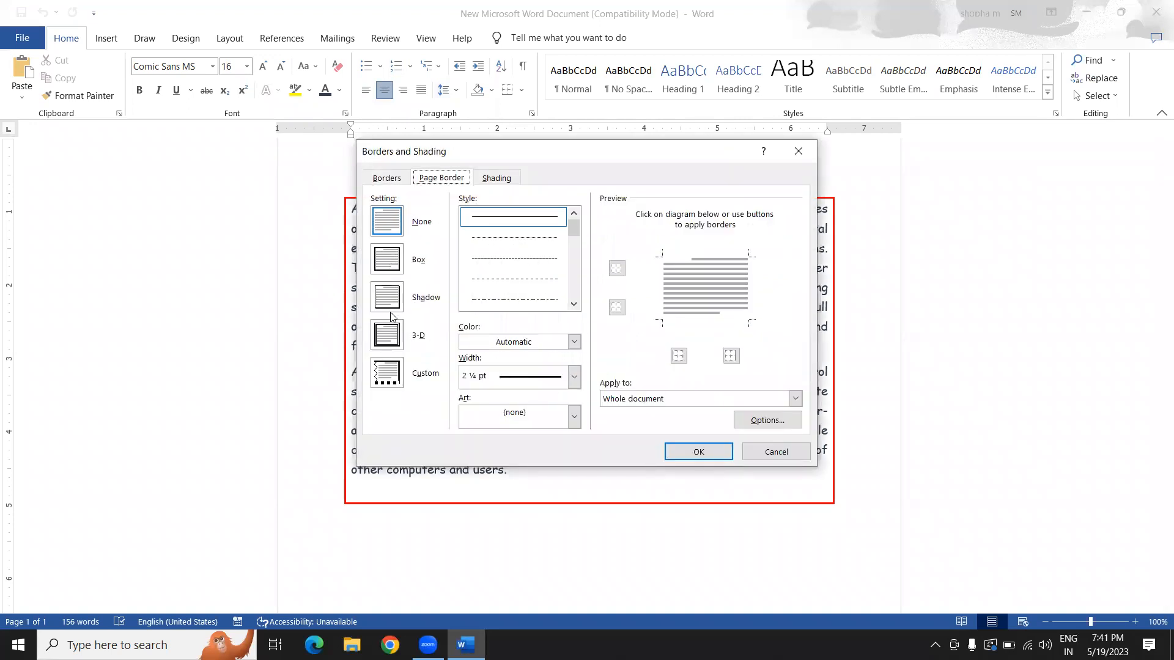
left_click(387, 259)
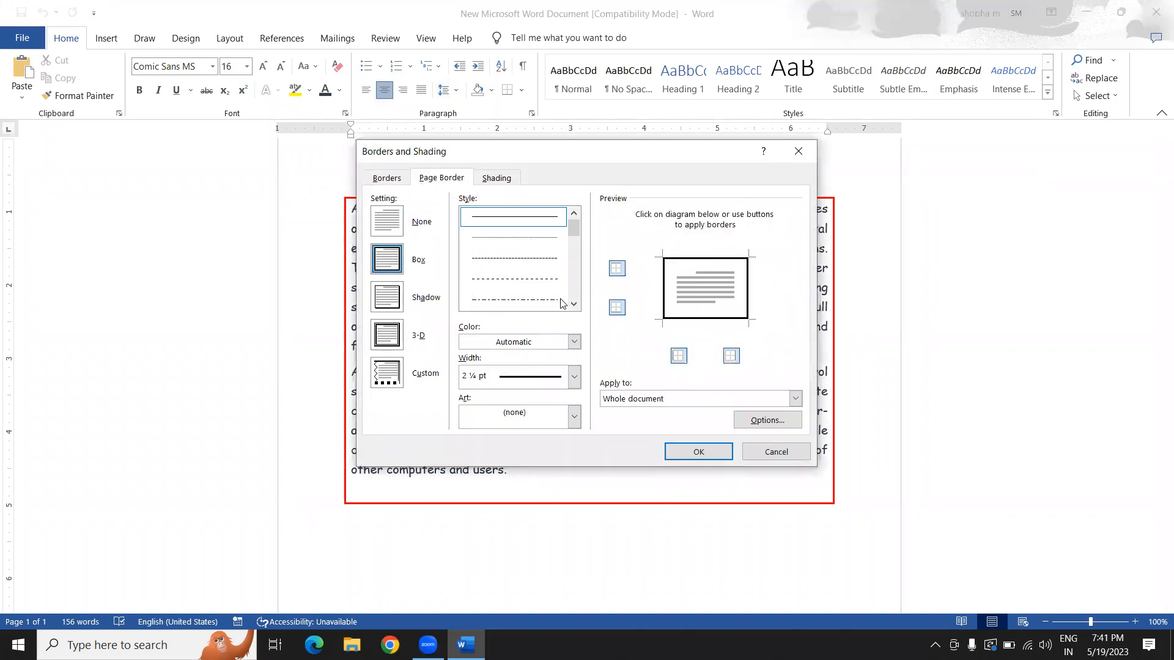
Give the page border a double-line style and a darker blue theme colour, and apply it
left_click(574, 303)
left_click(573, 304)
left_click(573, 304)
left_click(559, 300)
left_click(574, 377)
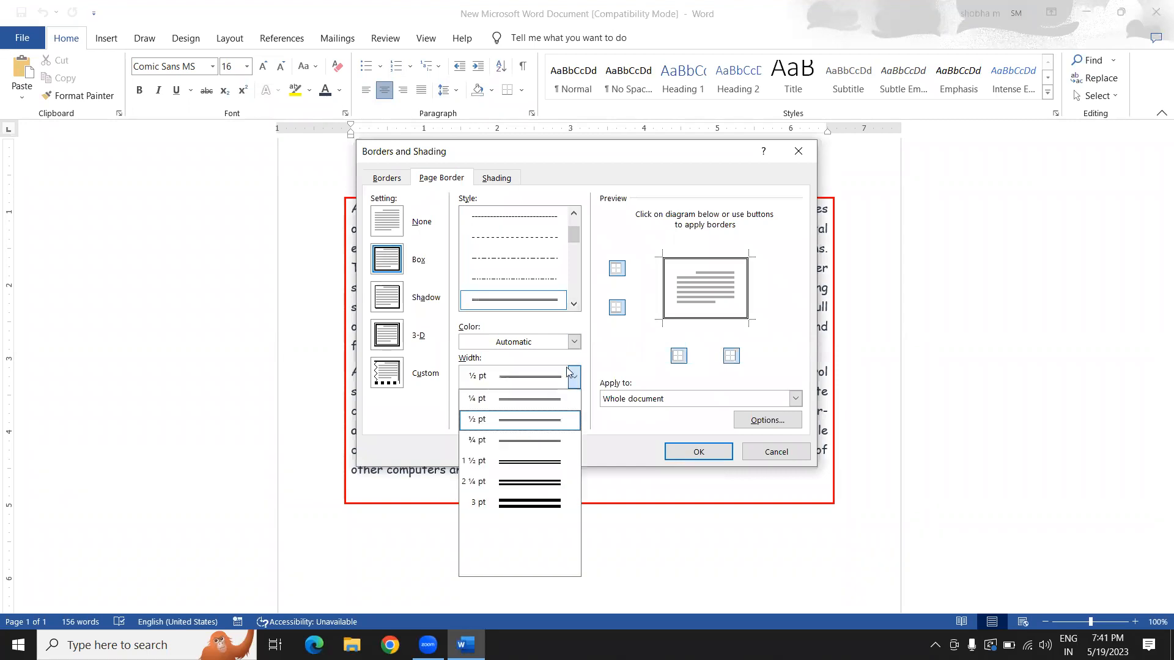
left_click(574, 342)
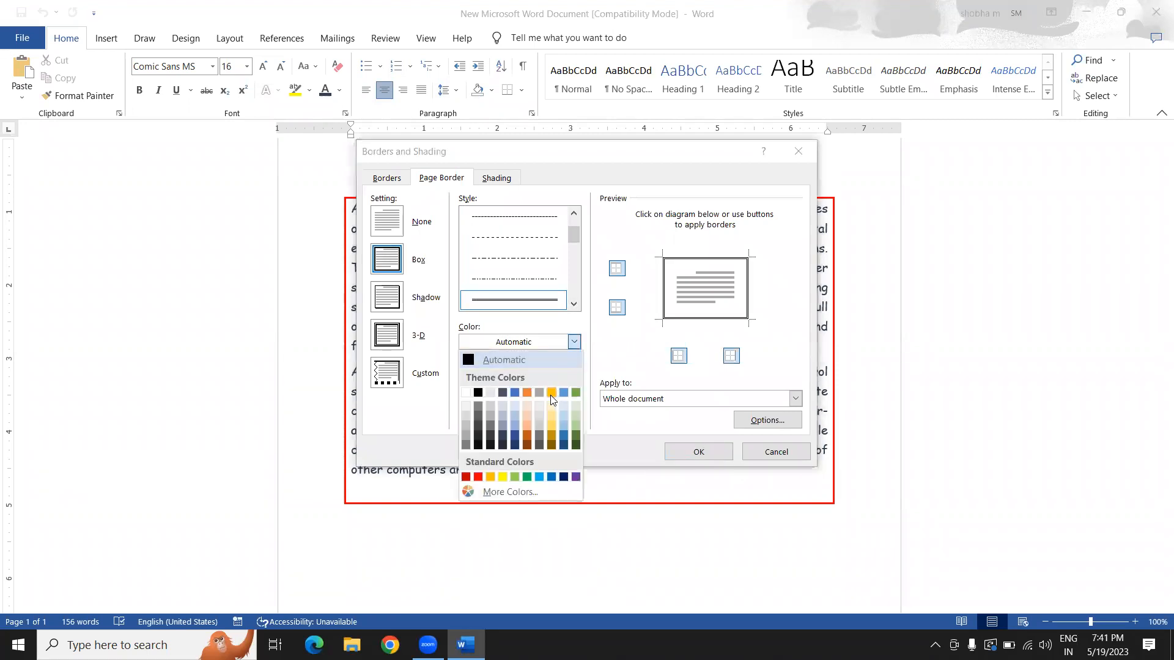
left_click(514, 437)
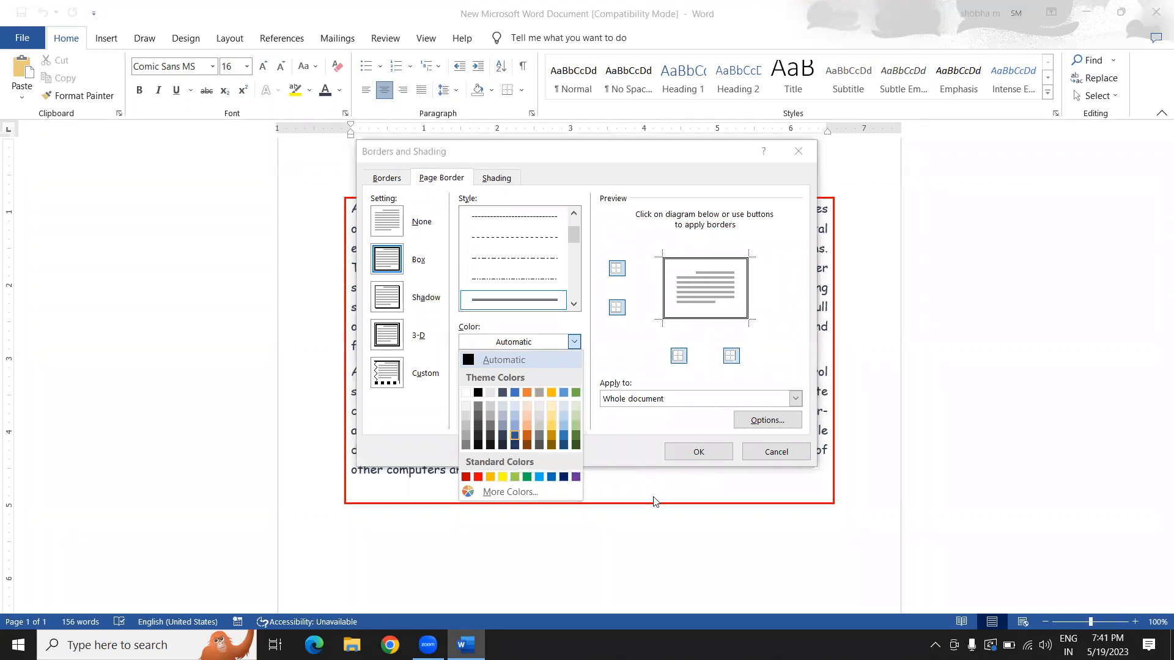
left_click(674, 454)
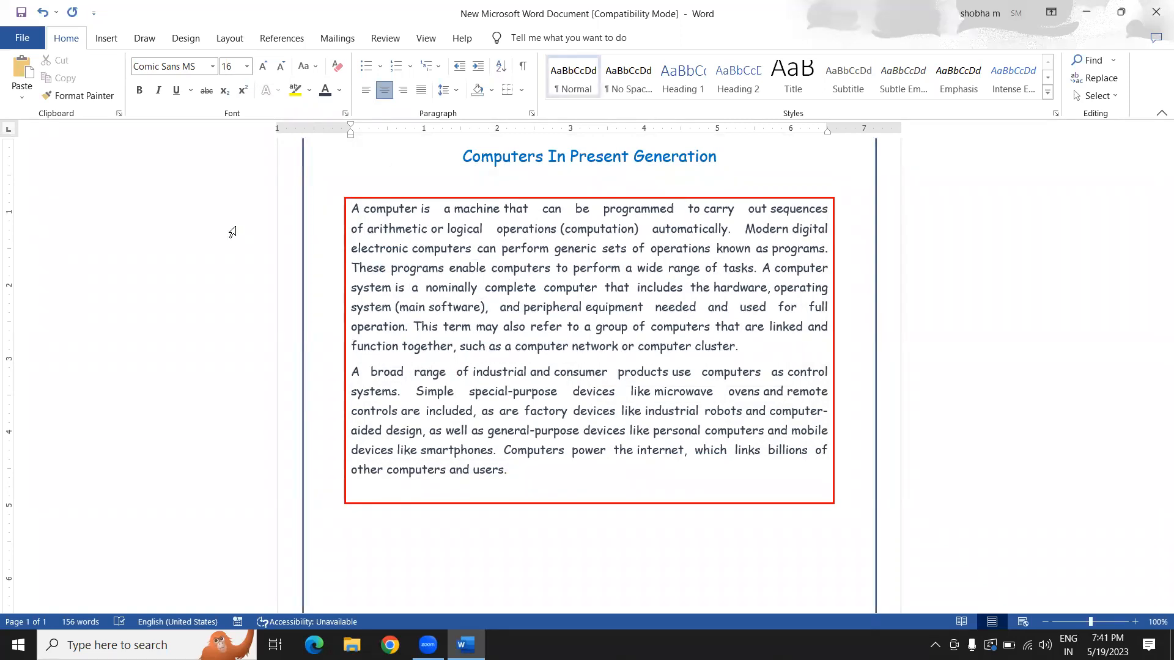
Replace the page border's line with the green champagne-bottle art for the whole document and apply it
left_click(521, 90)
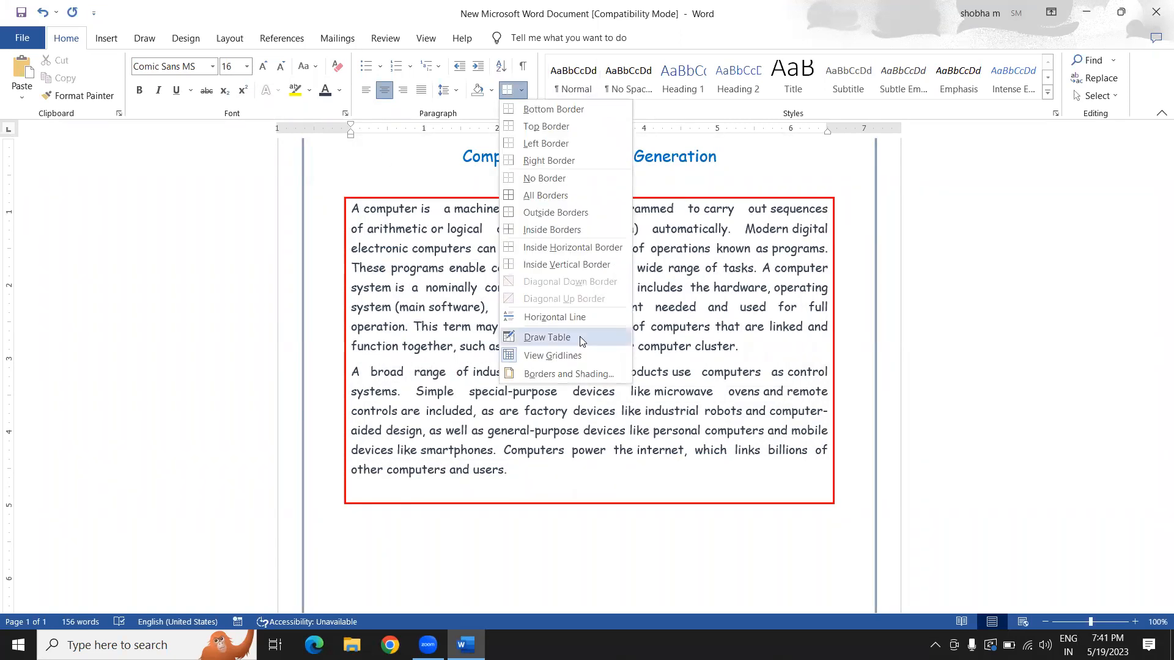
left_click(568, 374)
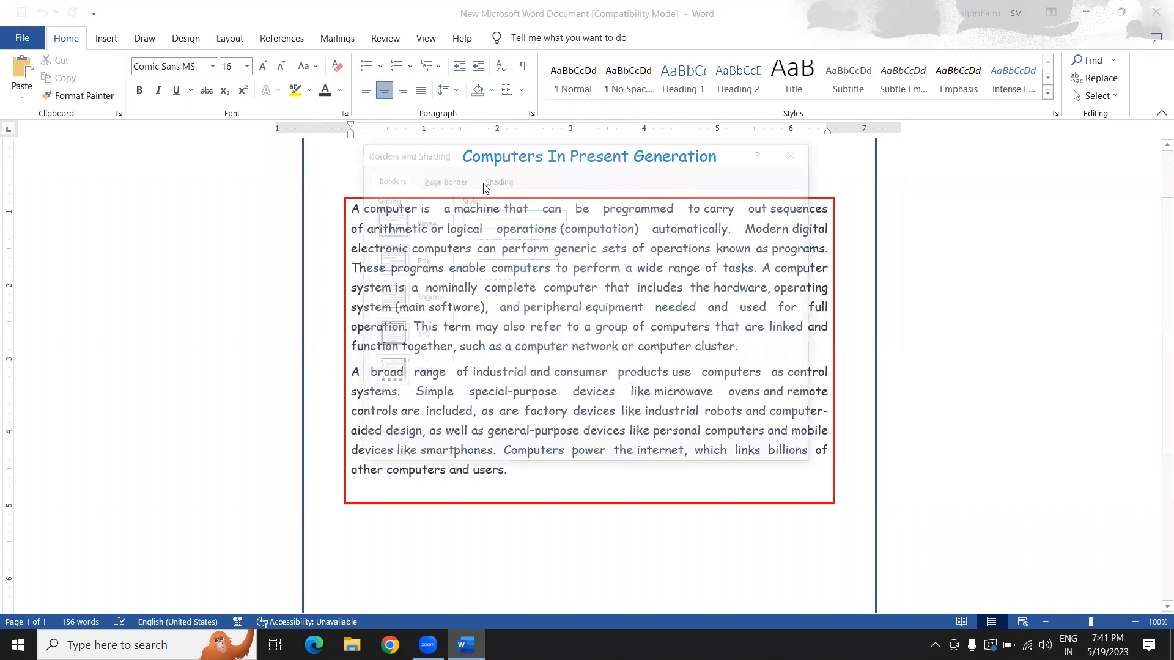
left_click(463, 184)
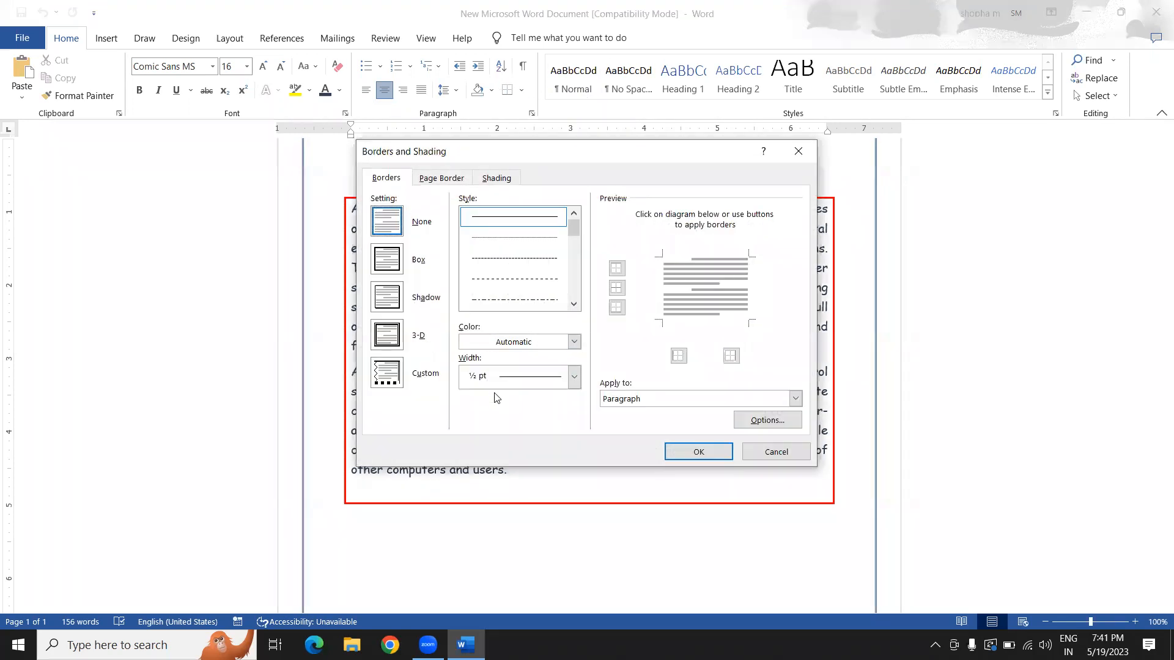
left_click(574, 416)
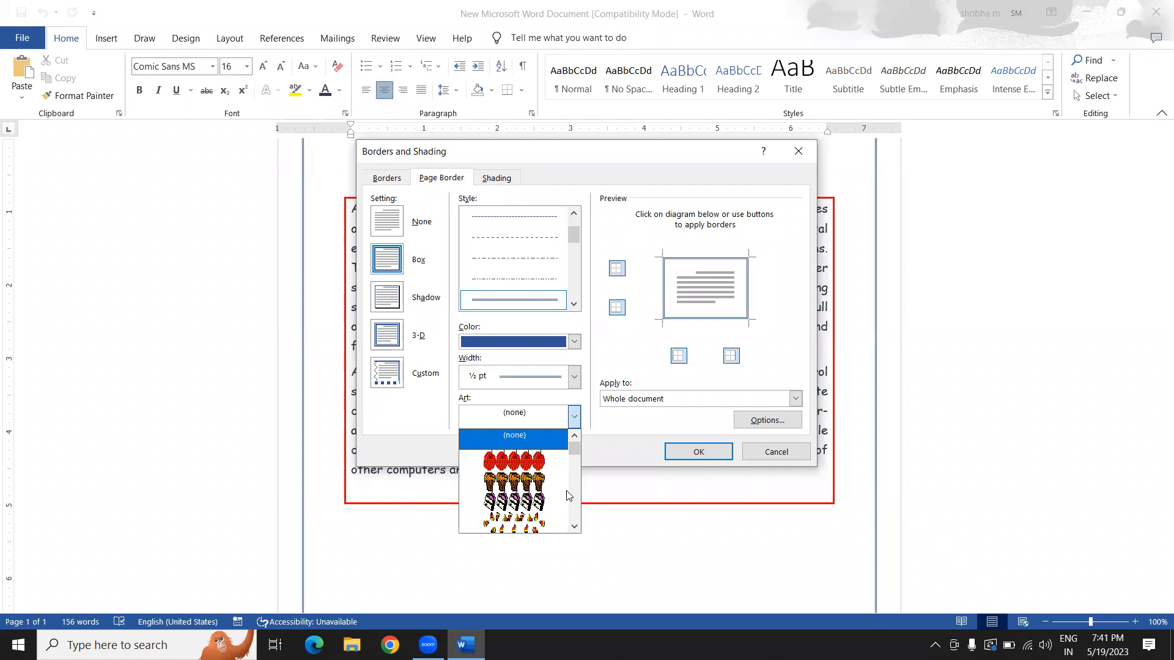
scroll(578, 492, "down", 5)
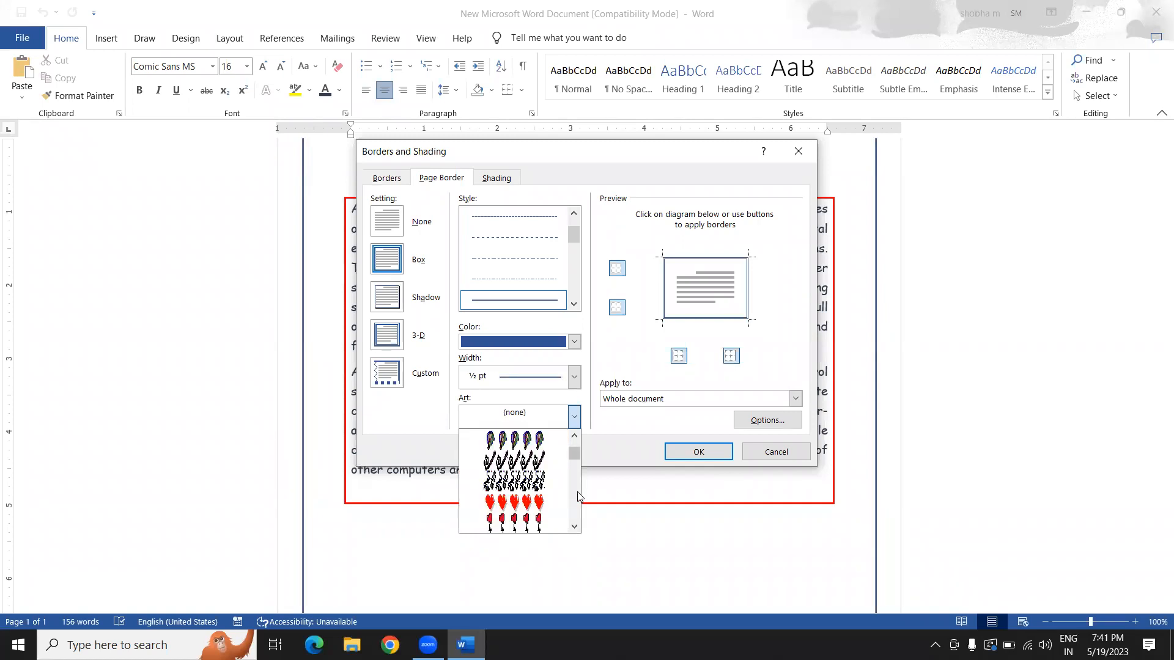
left_click(574, 437)
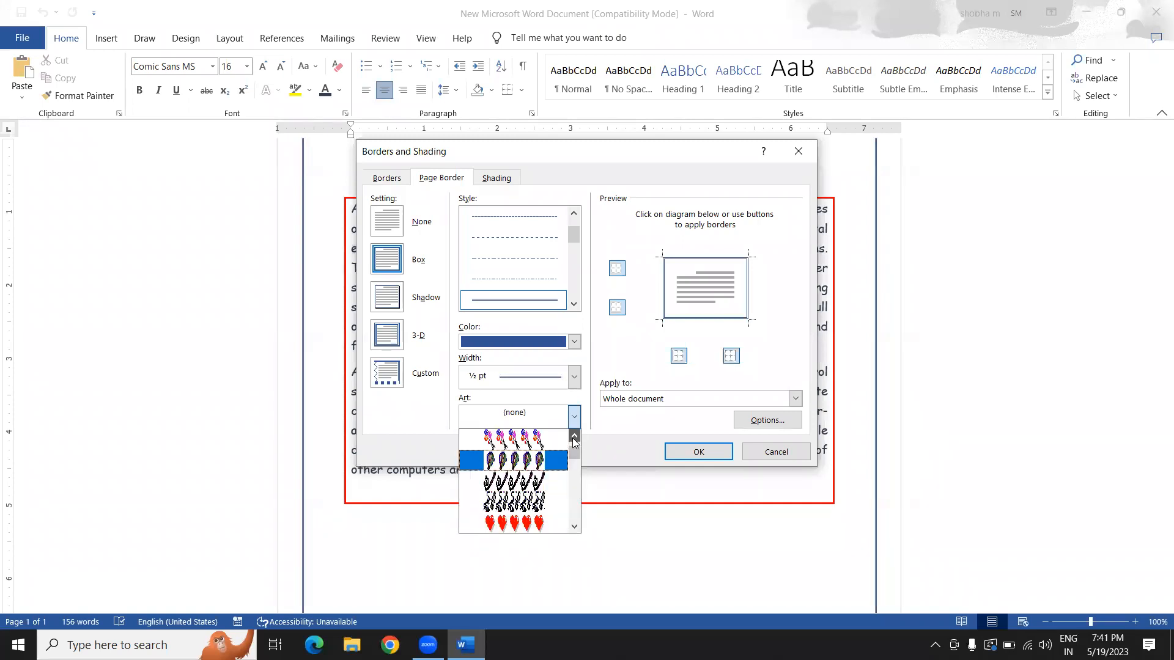
left_click(574, 436)
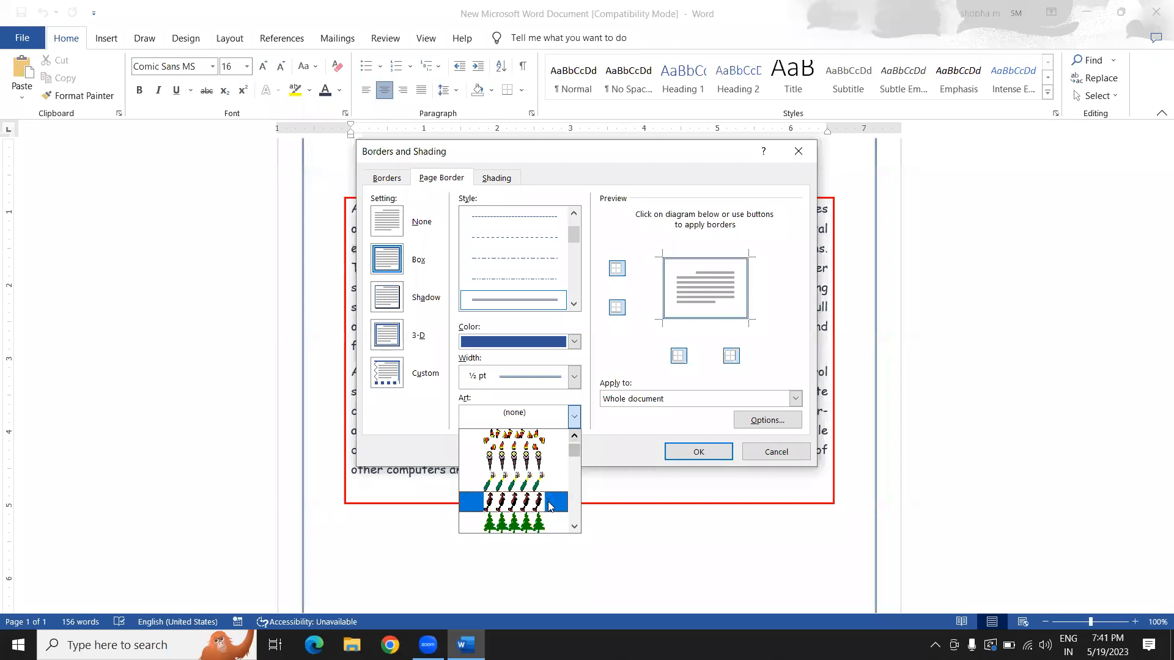
left_click(513, 484)
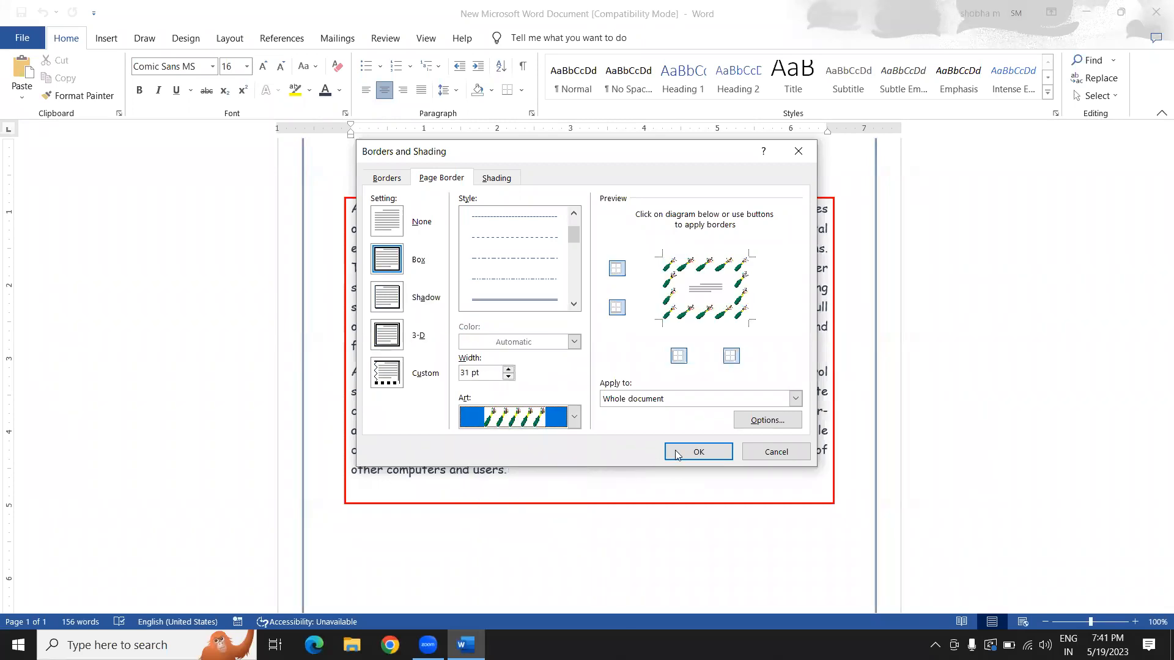
left_click(676, 452)
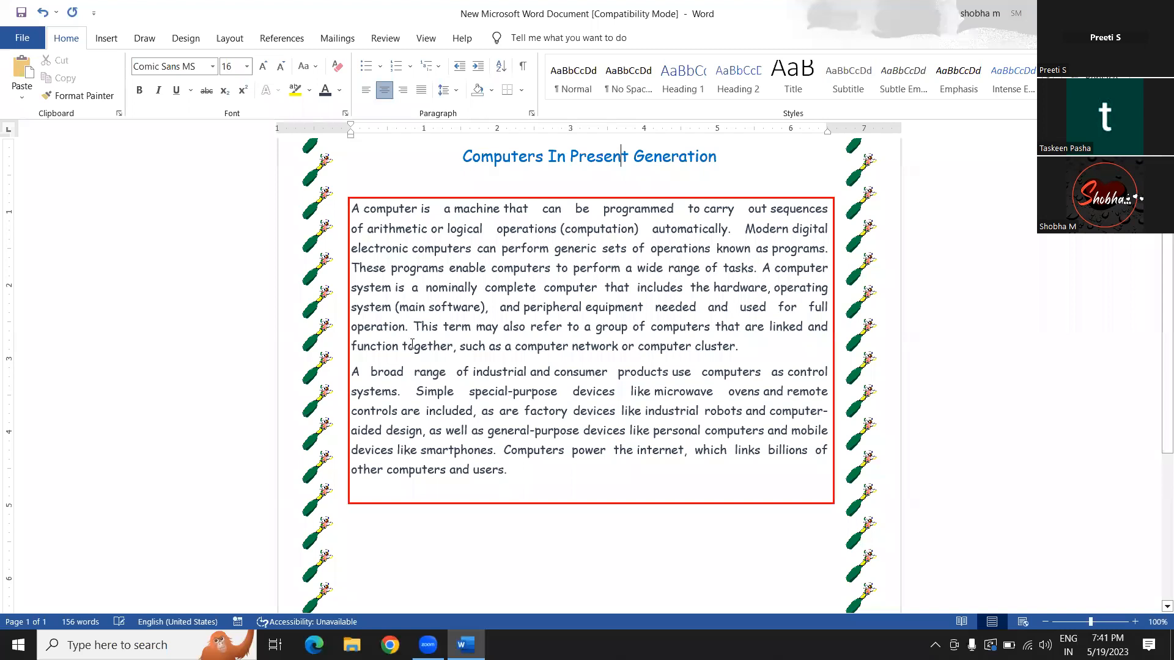
Shade both body paragraphs and the empty line above them with a lighter gold theme colour, then deselect the text
left_click_drag(503, 469, 494, 100)
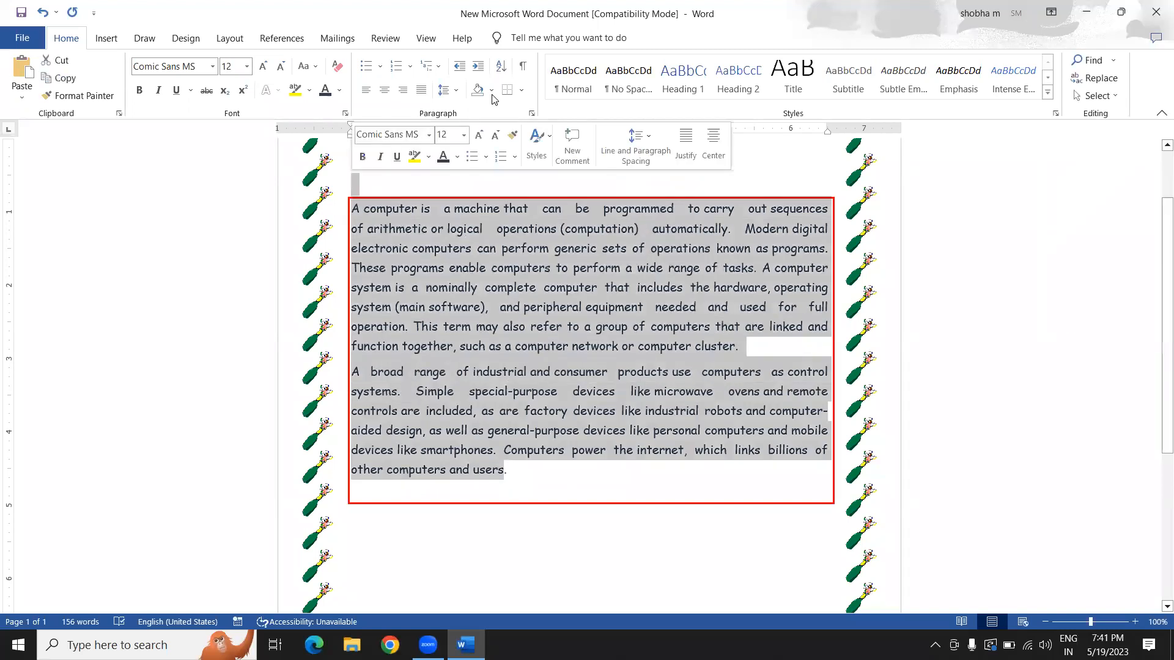
left_click(492, 90)
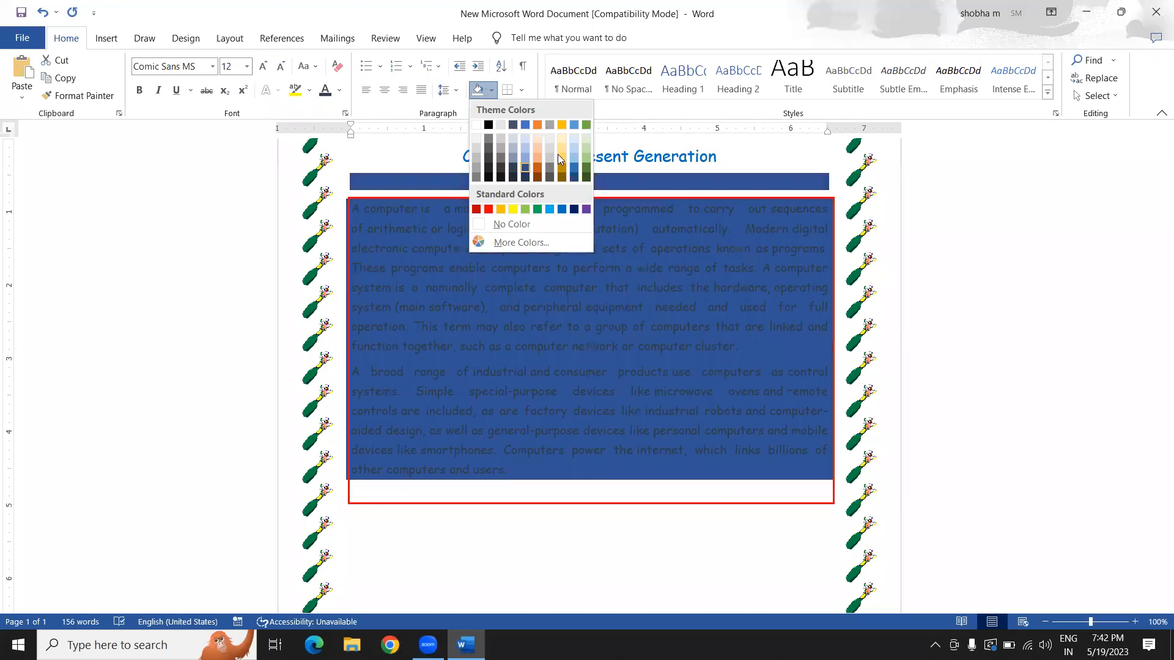
left_click(557, 154)
left_click(574, 328)
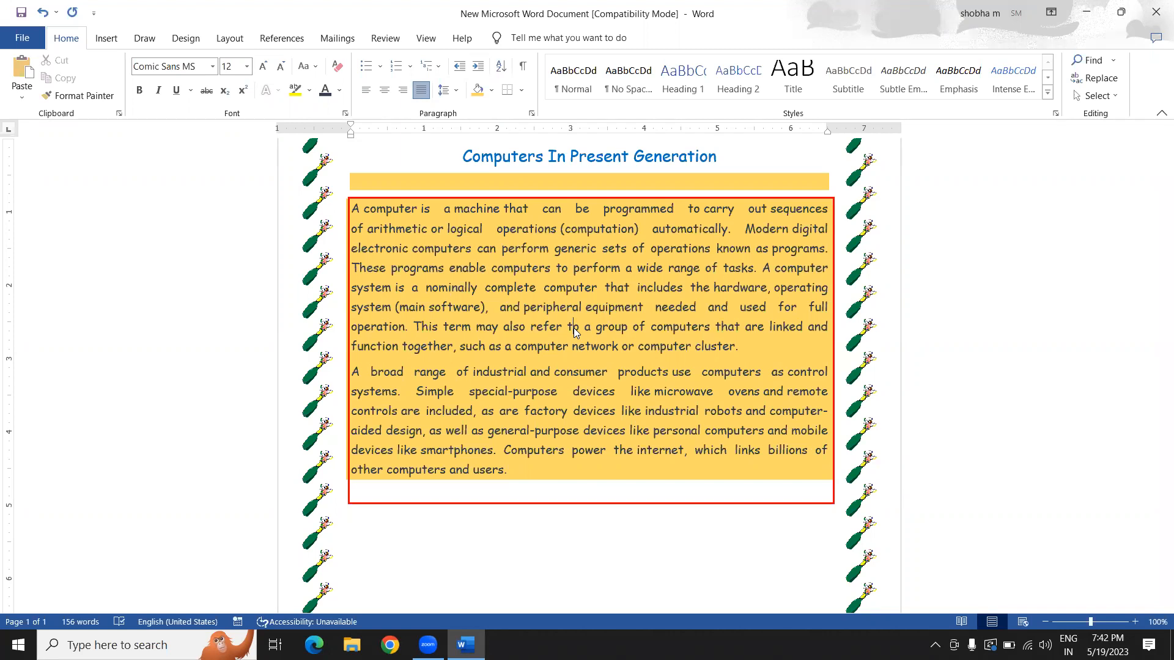
Create a new blank document and insert a table with eight columns and six rows
left_click(31, 42)
left_click(183, 158)
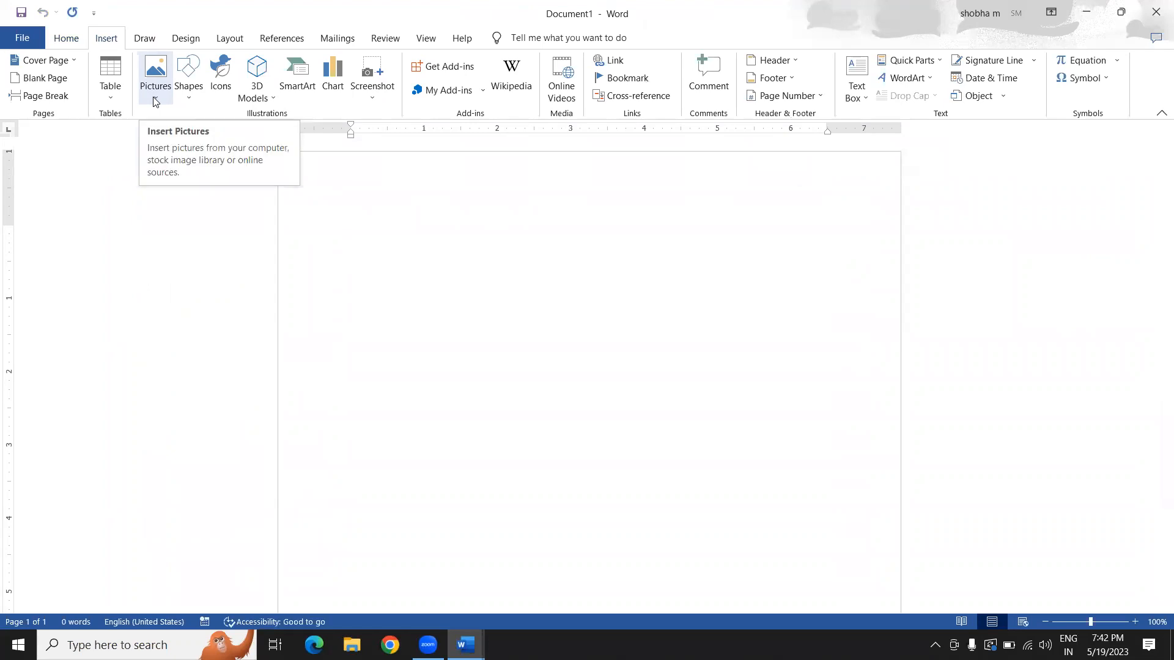
left_click(104, 103)
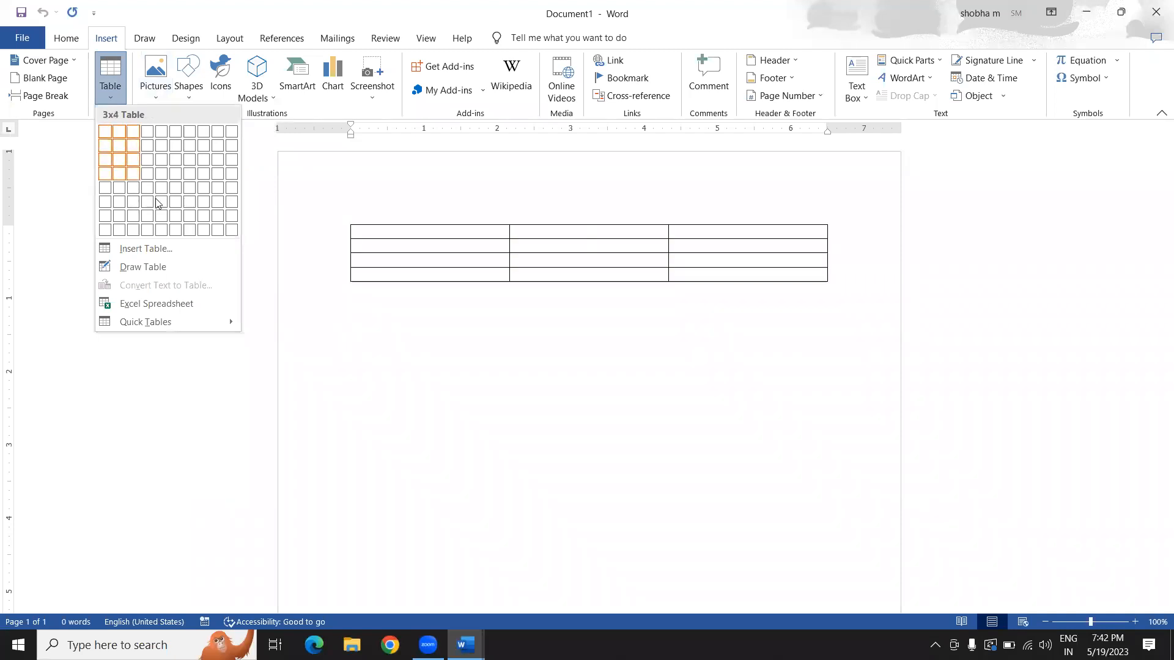
left_click(194, 202)
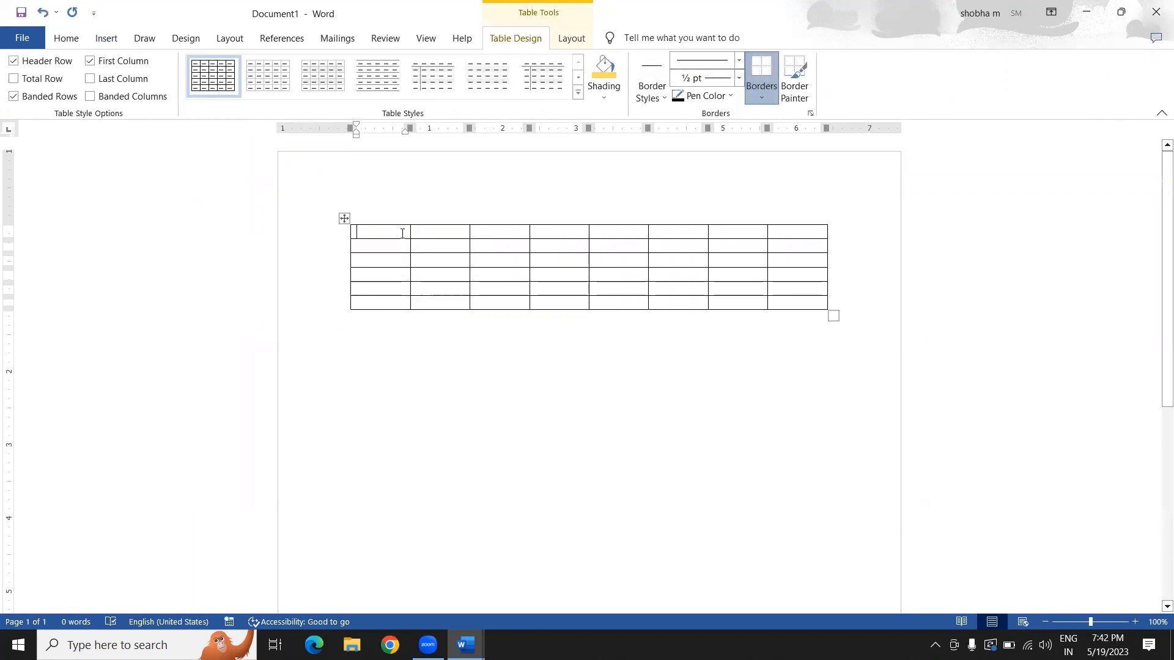
Merge all eight cells of the table's first row into one cell
left_click(450, 237, "shift")
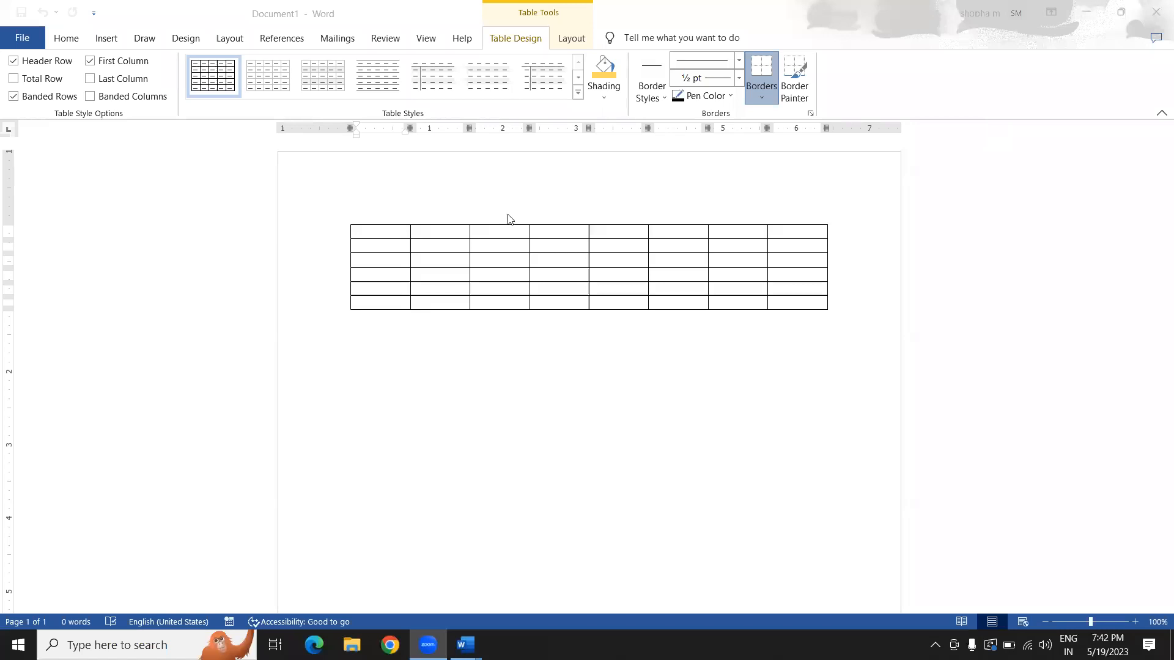
left_click_drag(400, 239, 454, 257)
left_click_drag(787, 236, 418, 245)
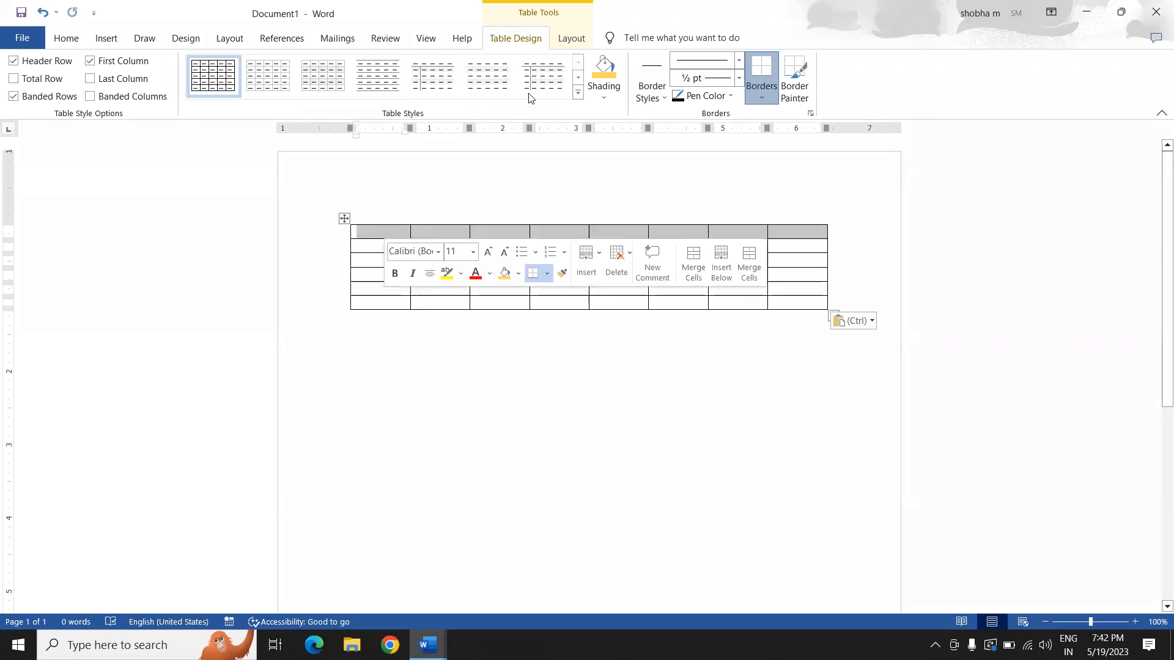
left_click(574, 39)
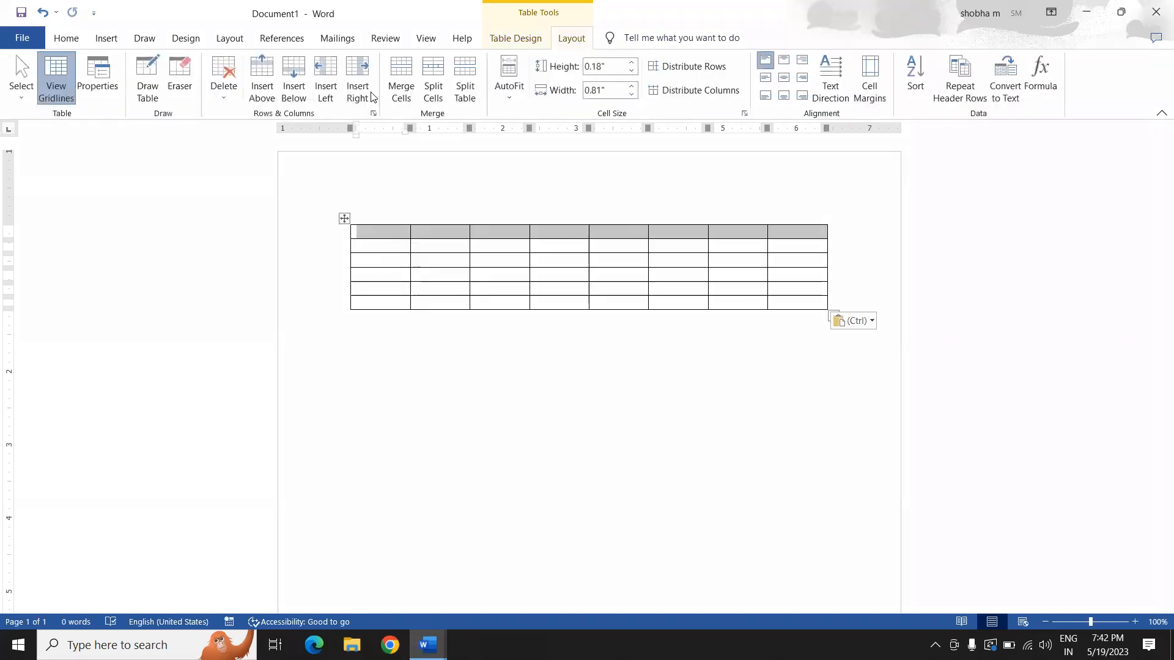
left_click(402, 76)
left_click(491, 260)
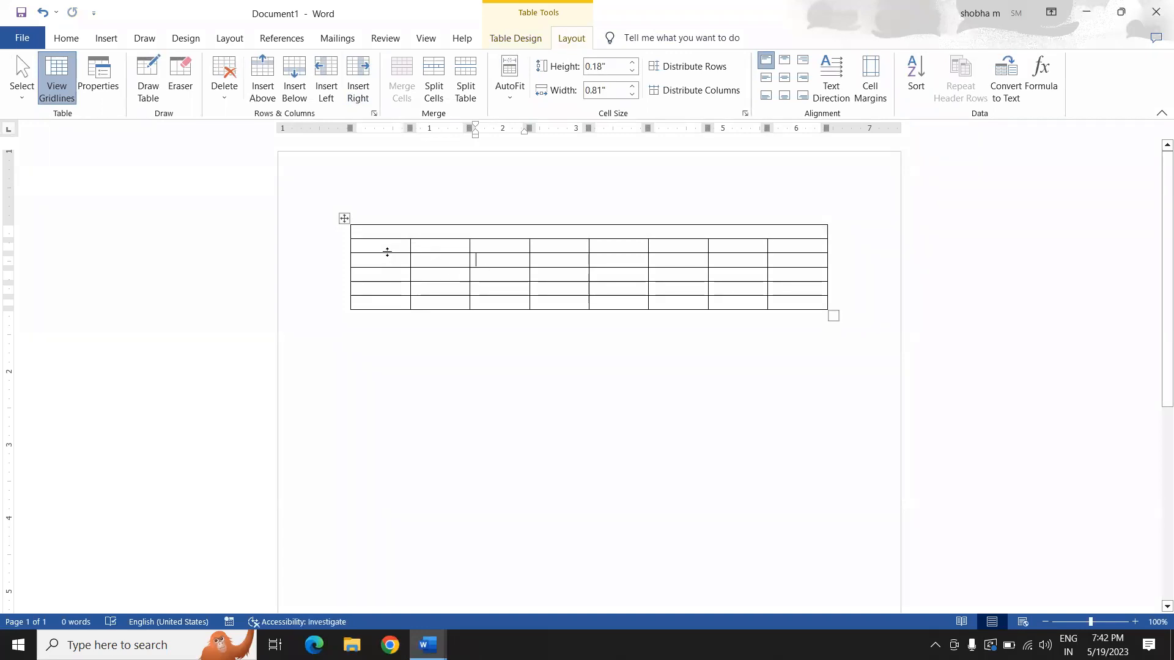
Merge the first two columns of rows two and three, then extend the merged cell across the first four columns
mouse_move(400, 251)
left_mouse_down()
mouse_move(440, 248)
mouse_move(424, 267)
mouse_move(423, 253)
left_mouse_up()
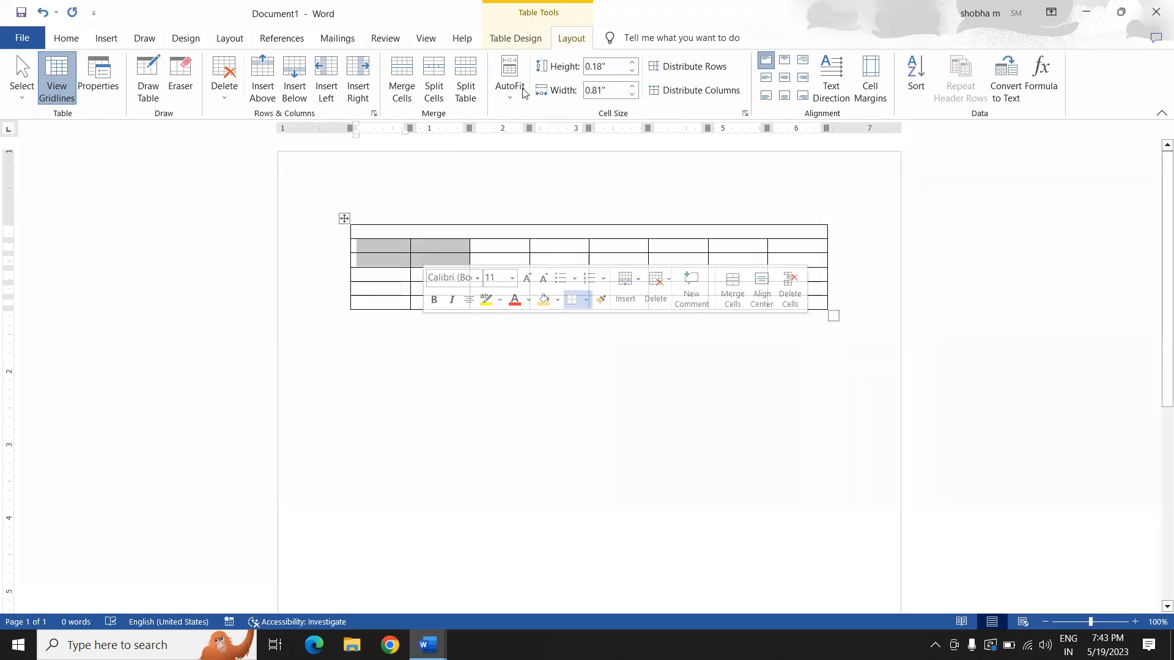
left_click(402, 95)
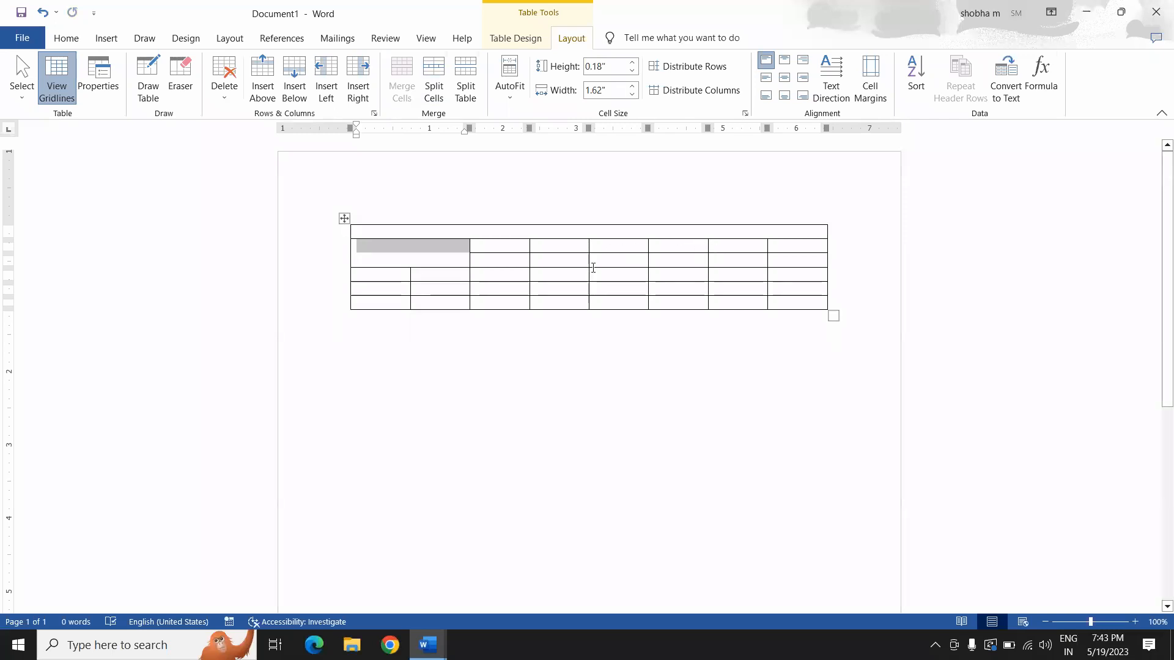
left_click(457, 250)
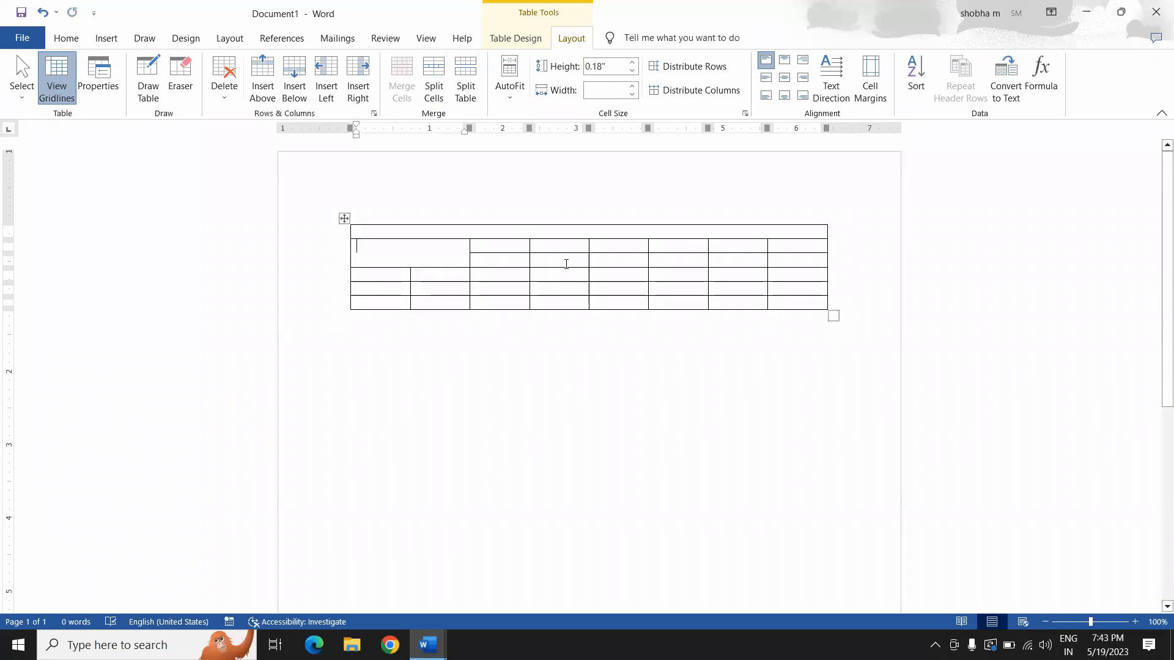
left_click_drag(537, 259, 450, 254)
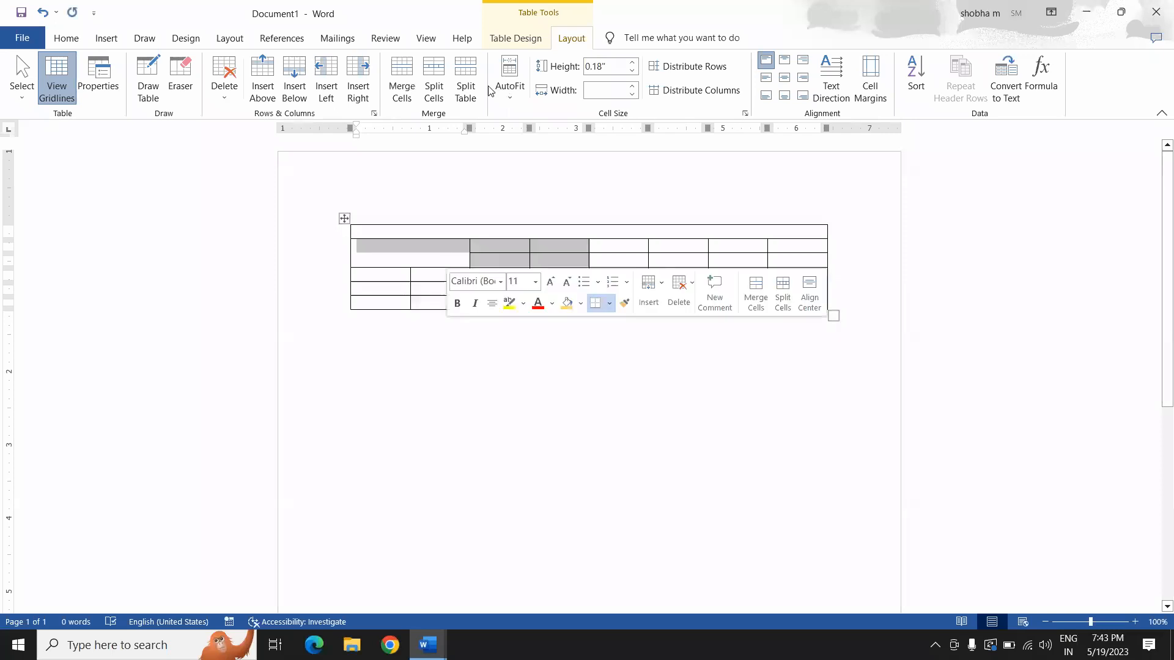
left_click(402, 86)
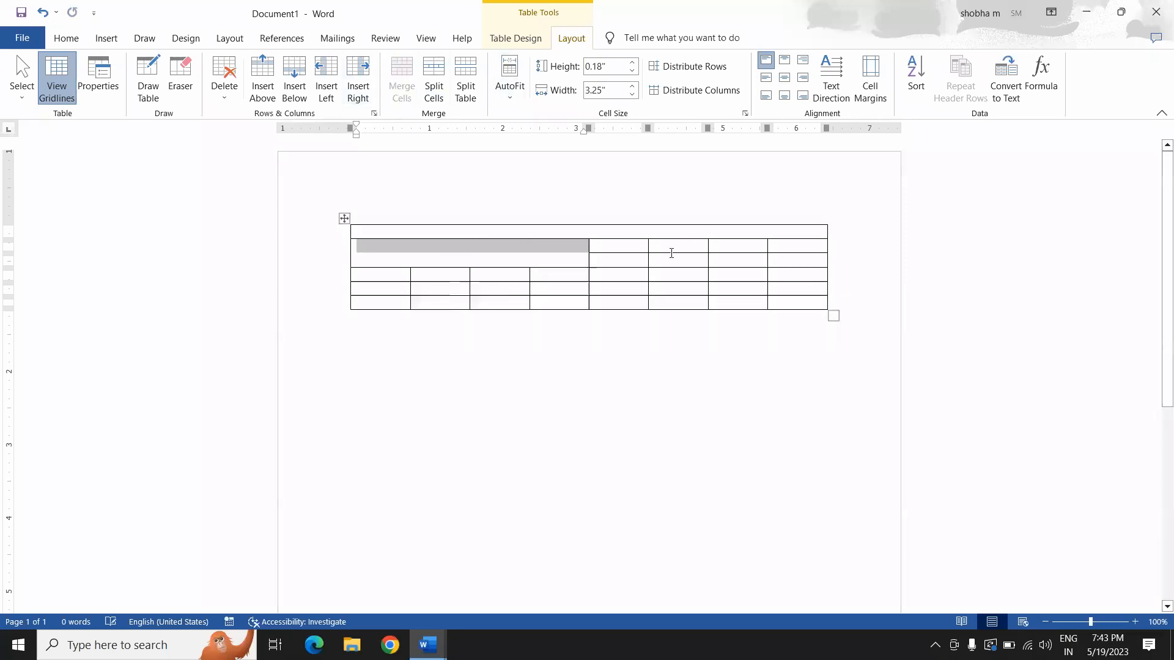
Merge the last four columns of rows two and three into one cell and deselect the table
left_click_drag(611, 260, 807, 258)
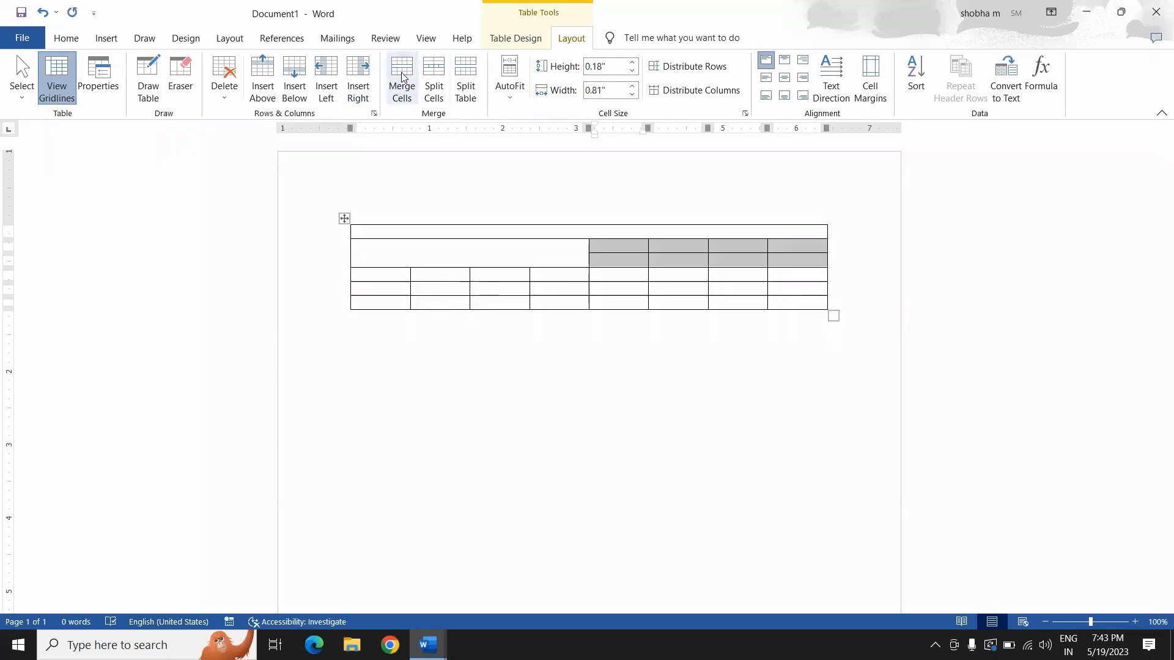
left_click(402, 79)
left_click(442, 342)
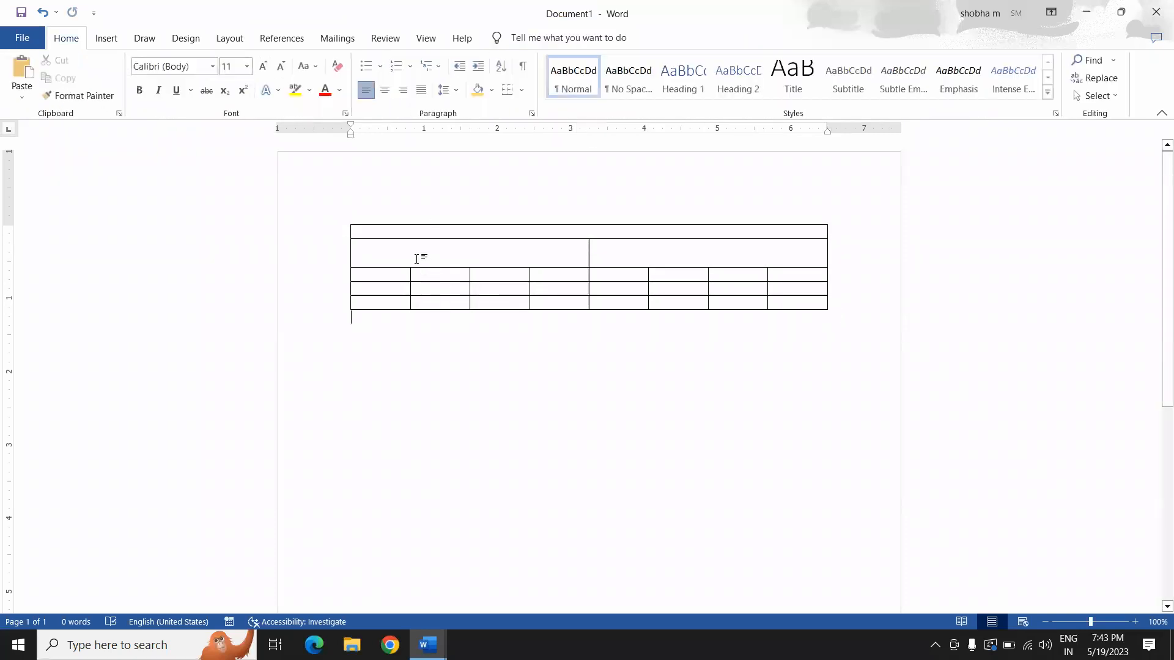
Enter "text" in the left merged cell of the second row and change it to UPPERCASE
left_click(415, 257)
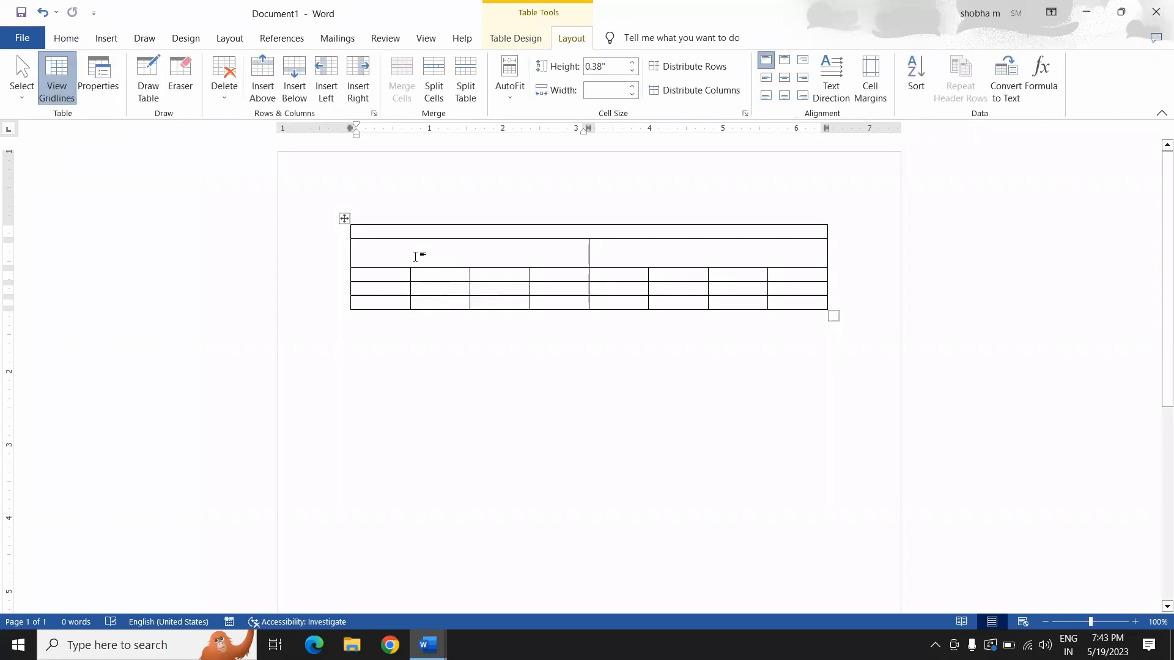
type("text")
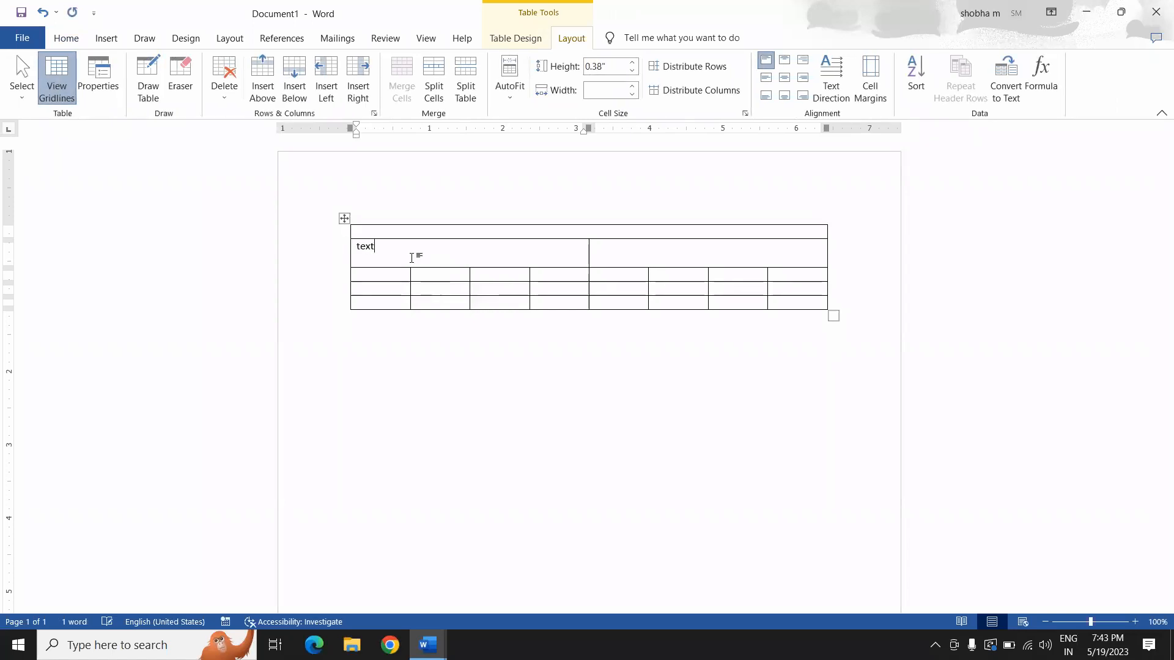
double_click(360, 247)
left_click(66, 38)
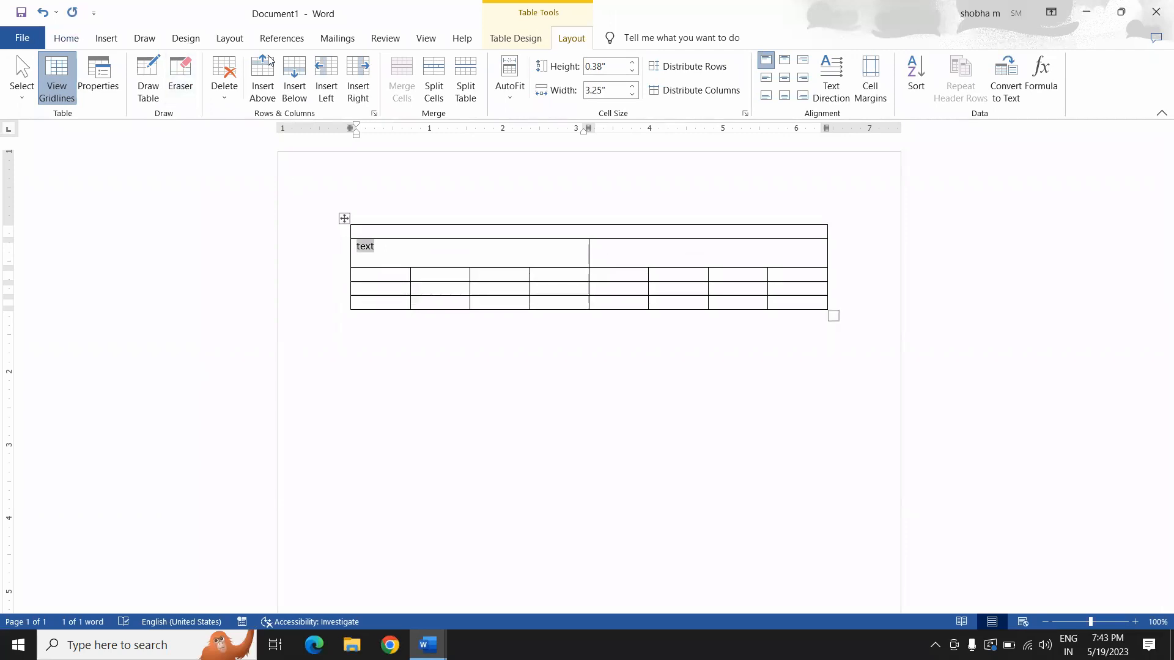
left_click(306, 66)
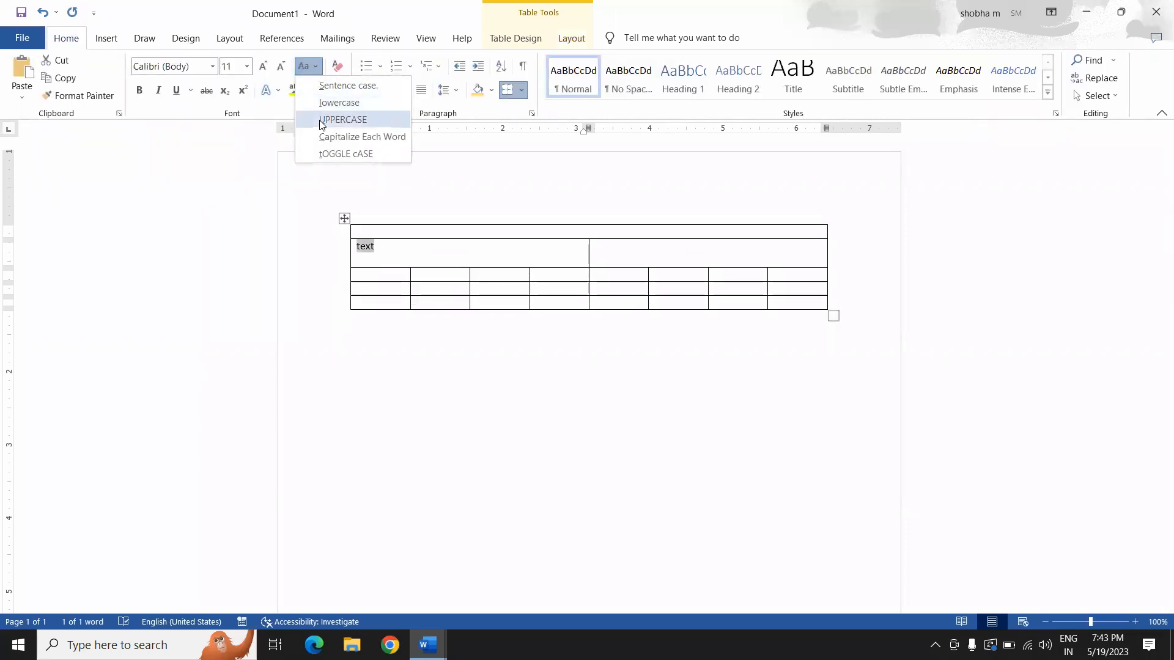
left_click(333, 118)
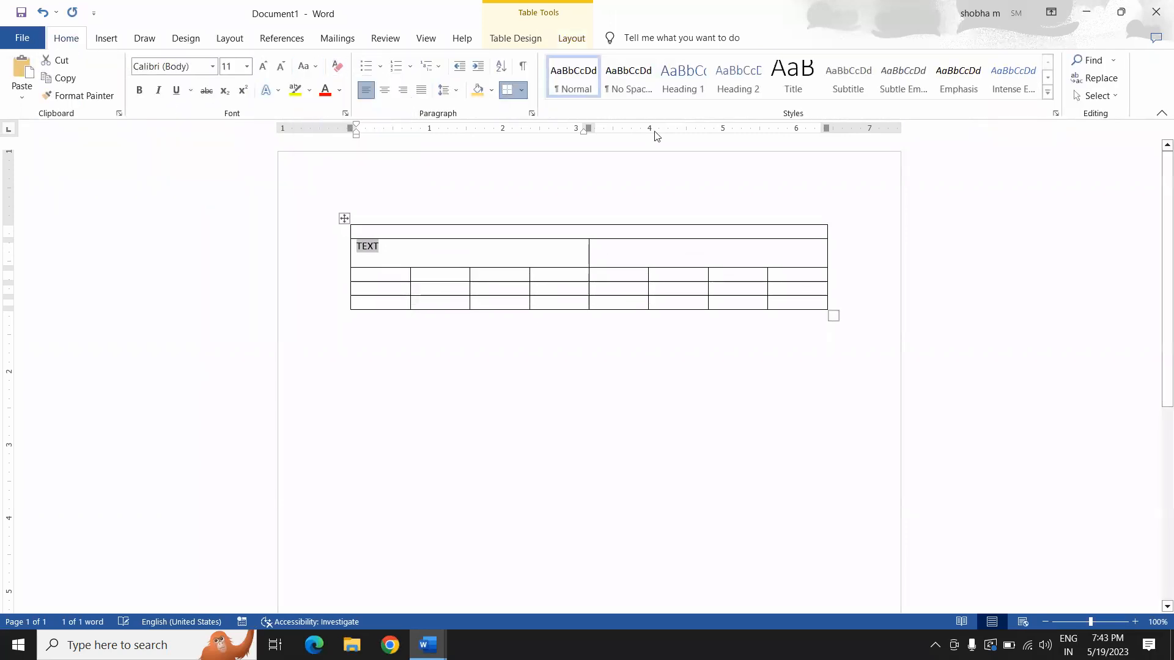
Cycle the text direction of the TEXT cell through the vertical orientations and back to horizontal, then deselect the word
left_click(558, 40)
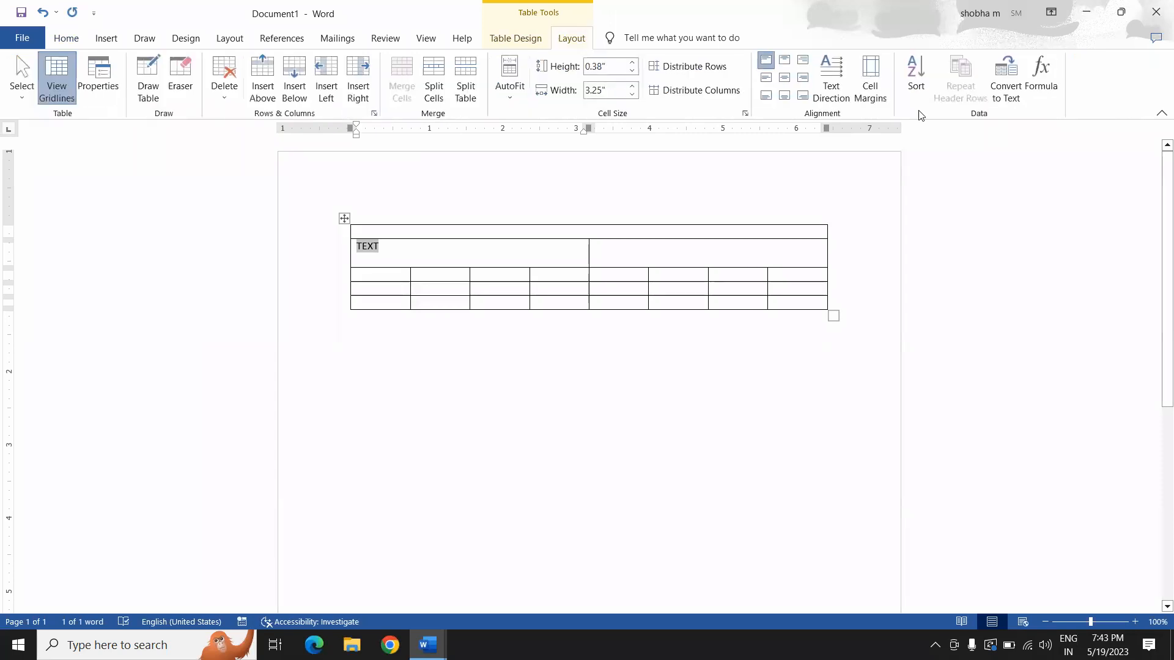
left_click(842, 93)
left_click(843, 93)
left_click(842, 94)
left_click(842, 93)
left_click(842, 93)
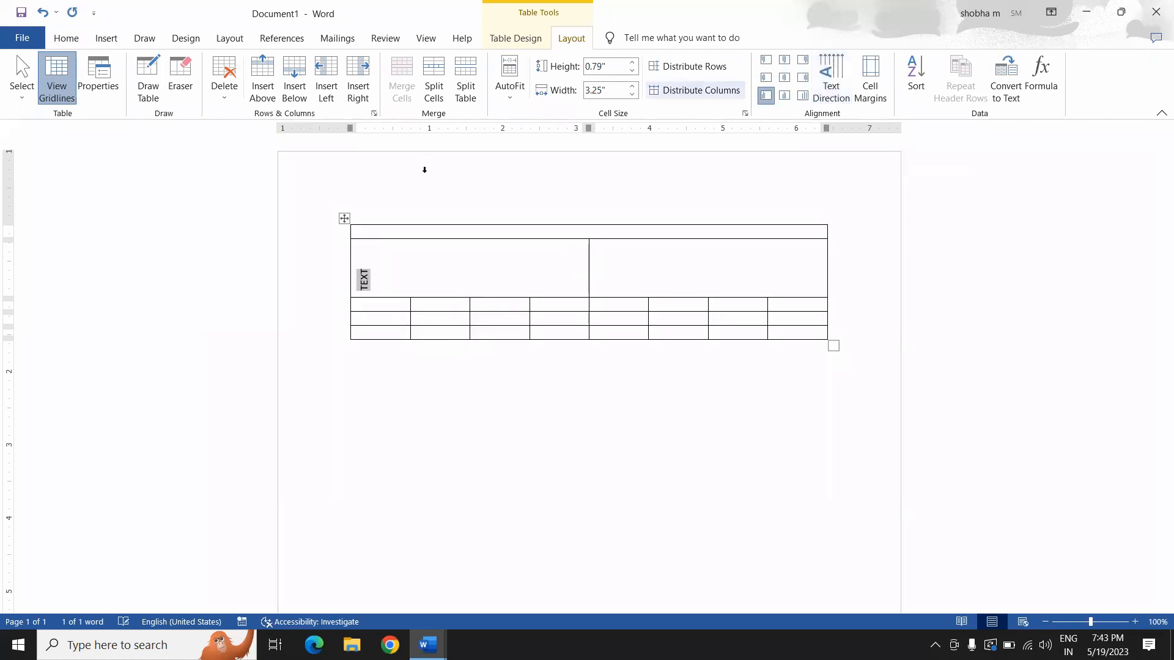
left_click(819, 100)
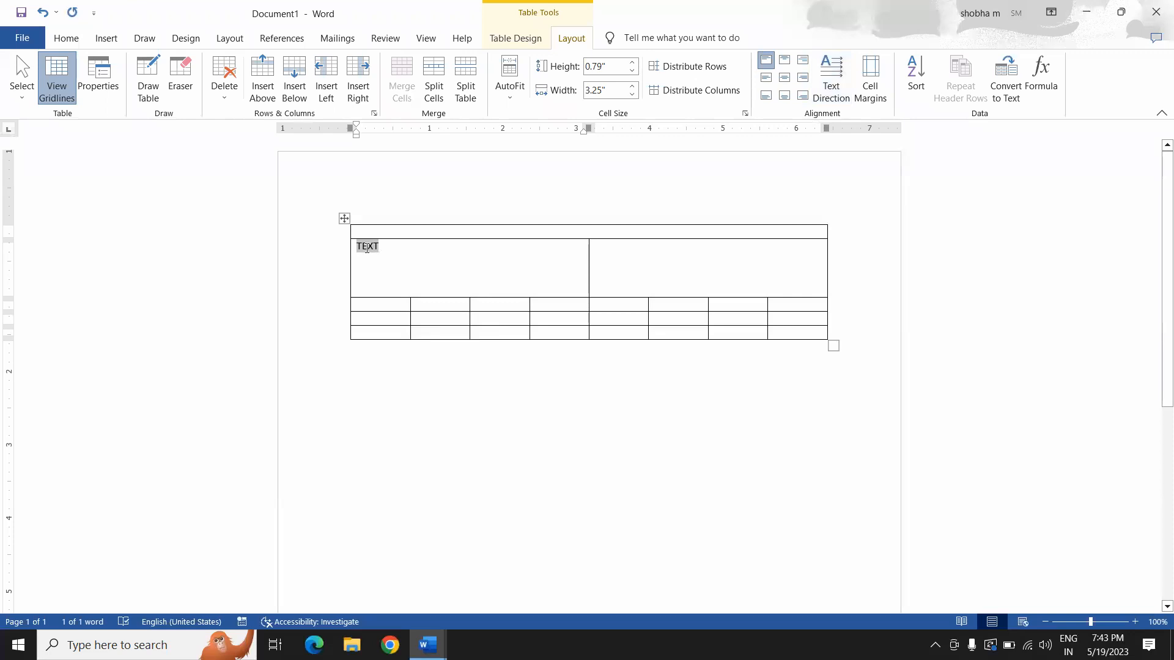
left_click(375, 247)
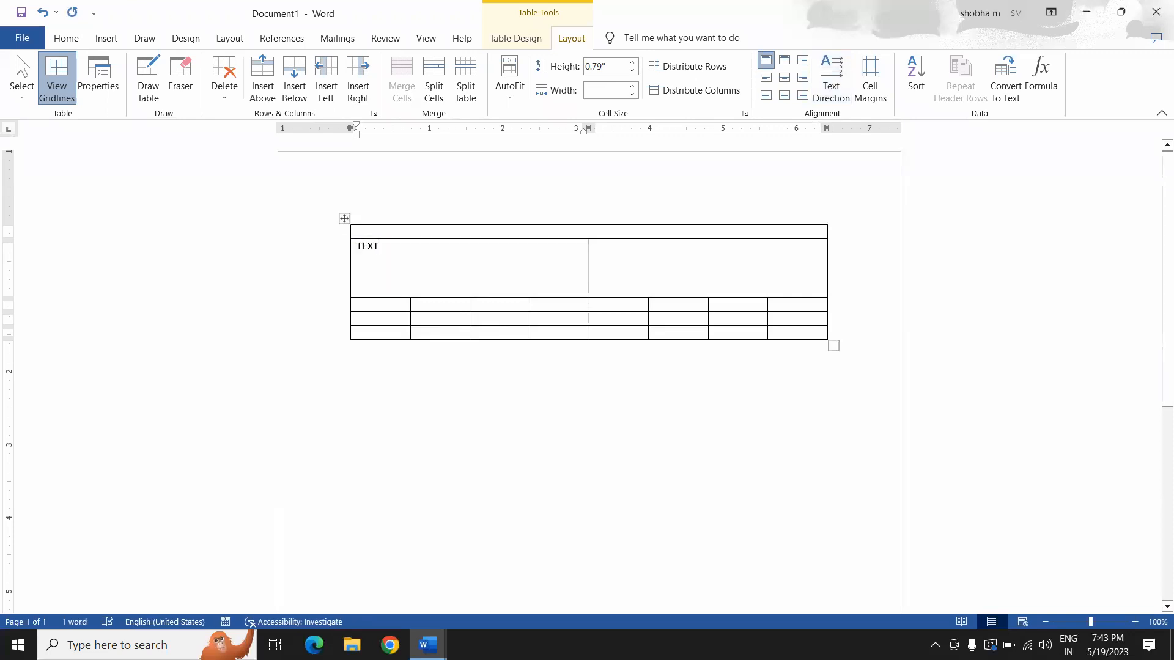
Extend the text in the left merged cell to "ONE TEXT / TWO TEXT"
type("oo")
key("BackSpace")
key("BackSpace")
type("ONR")
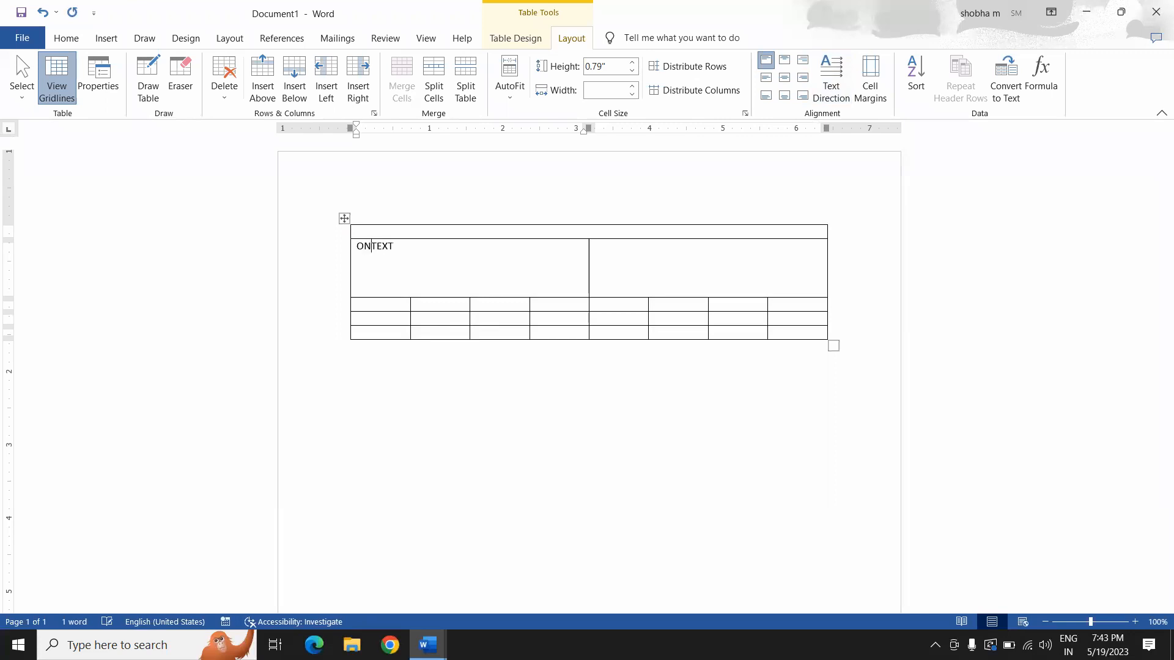
key("BackSpace")
type("E")
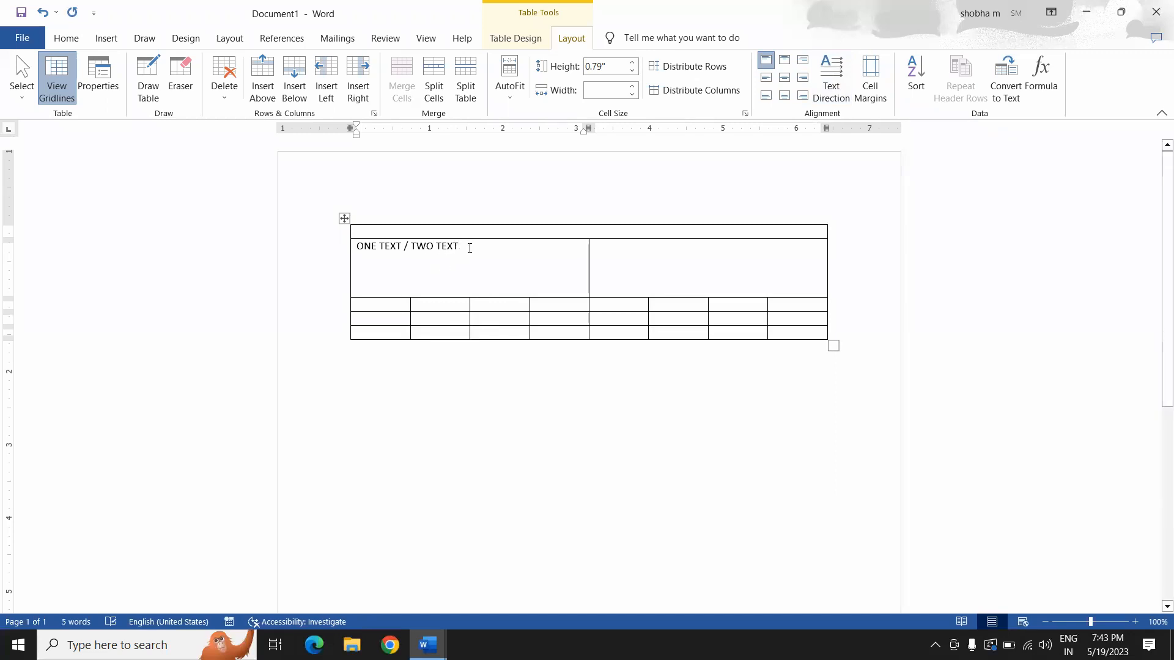
Rotate the cell's text to read vertically from bottom to top and enlarge the row height to about 1.67"
left_click_drag(418, 249, 355, 247)
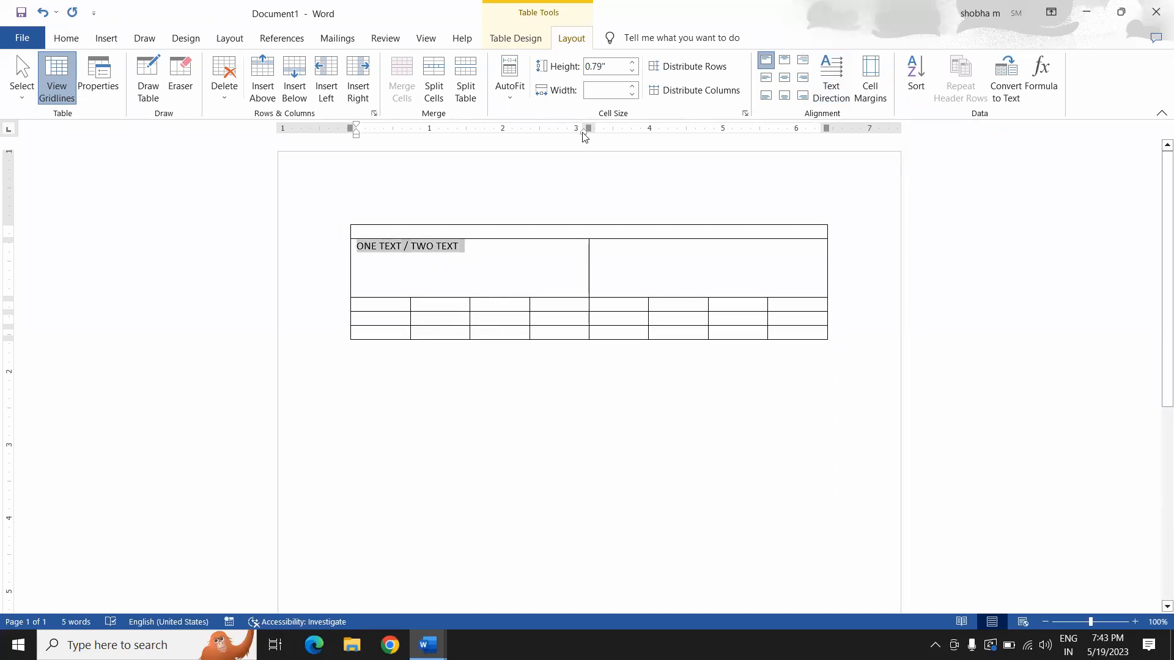
left_click(841, 88)
left_click(841, 88)
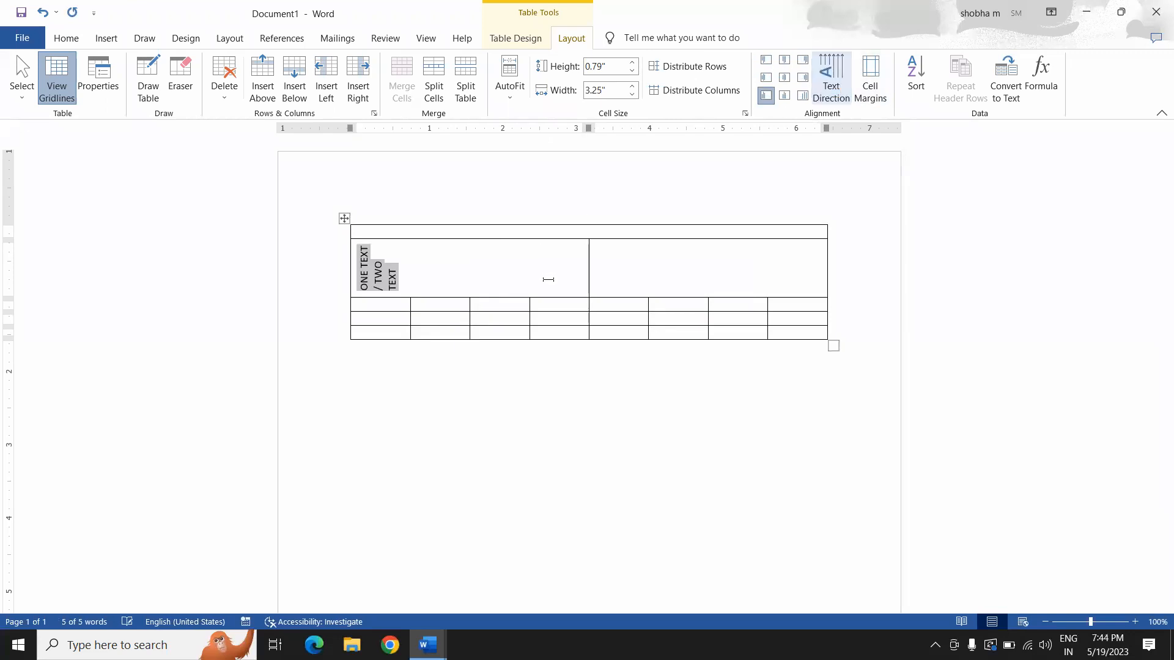
left_click_drag(394, 299, 387, 363)
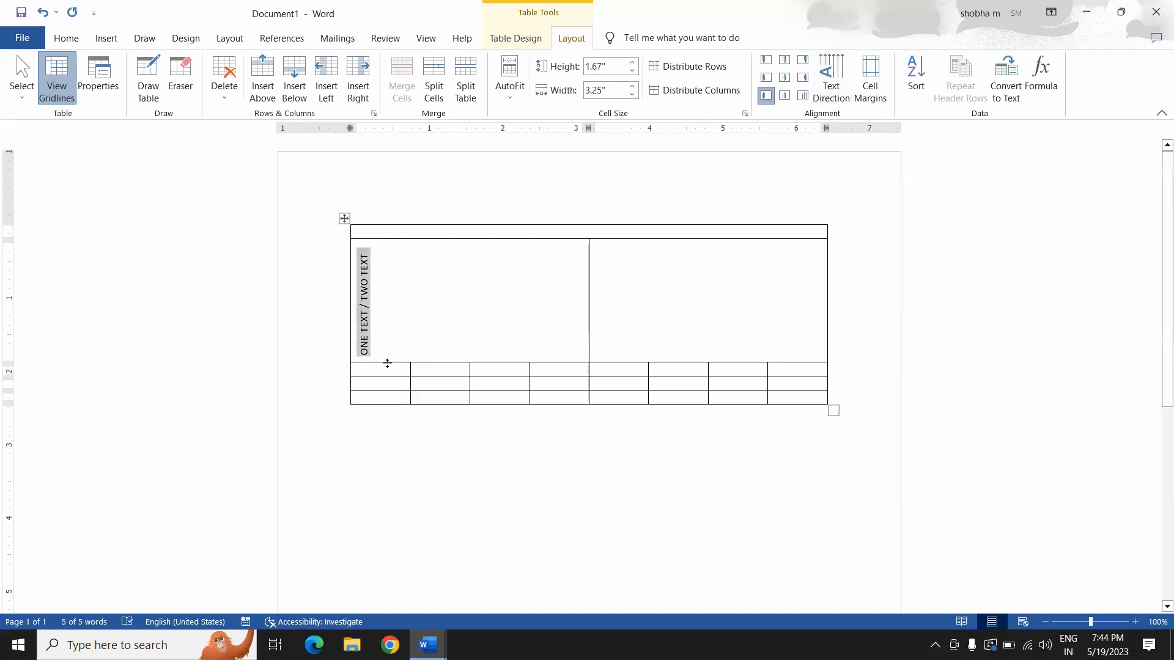
left_click(436, 292)
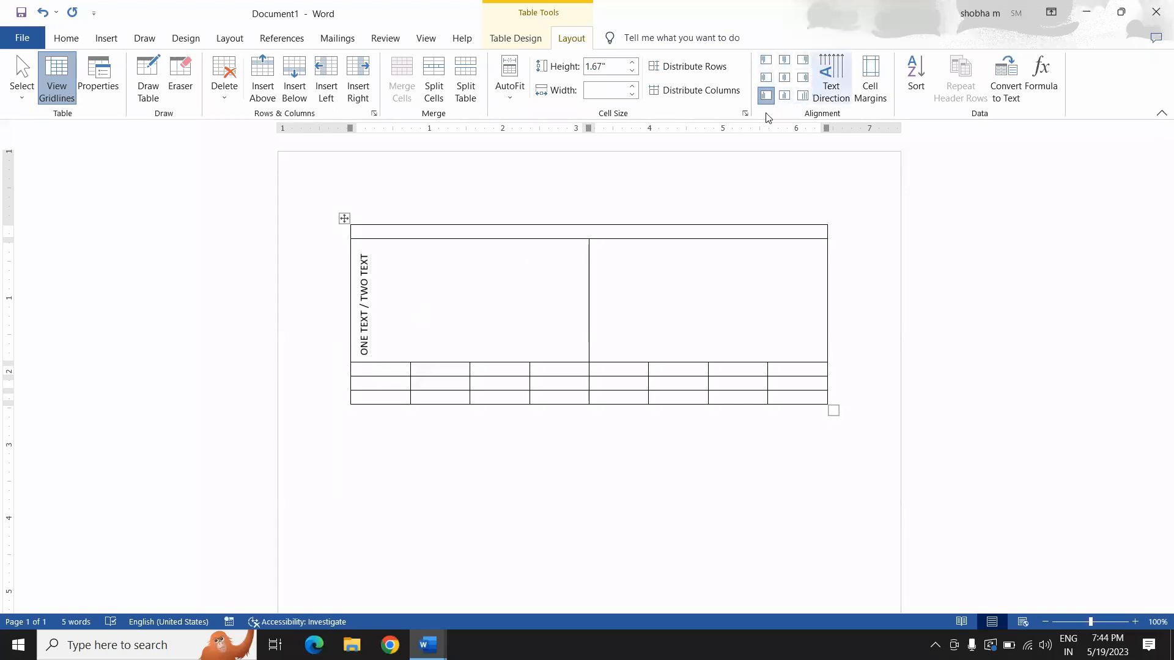
Try the fully centred and top-centred alignments on the vertical text, and settle on vertically centred along the cell's left edge
left_click(784, 77)
left_click(784, 60)
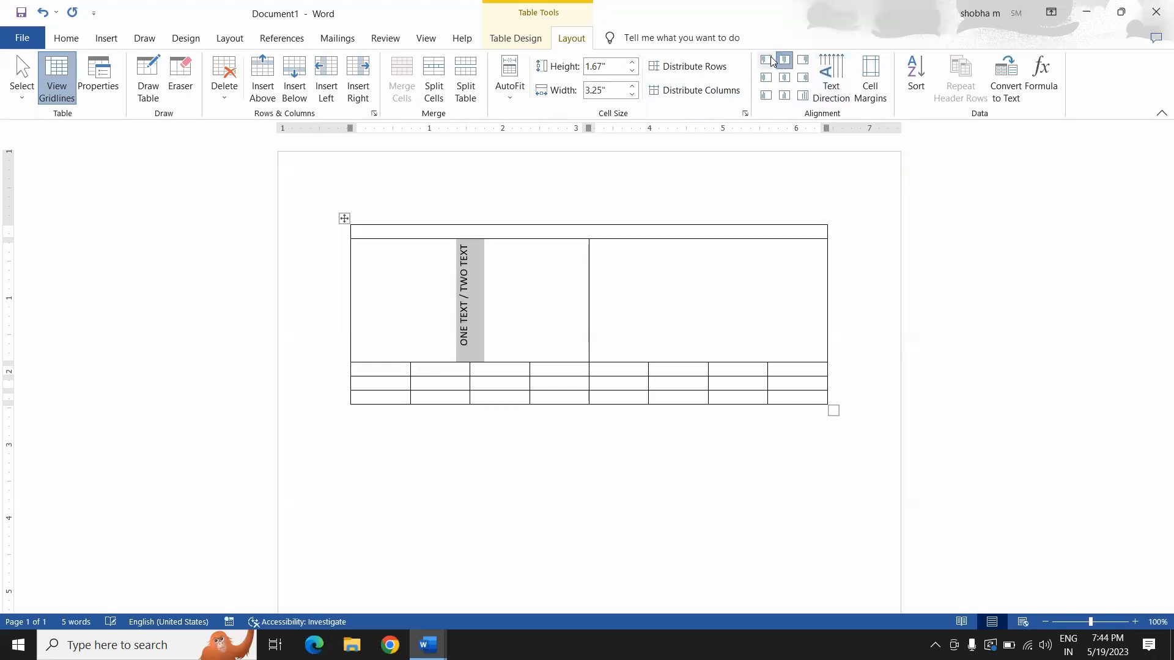
left_click(766, 78)
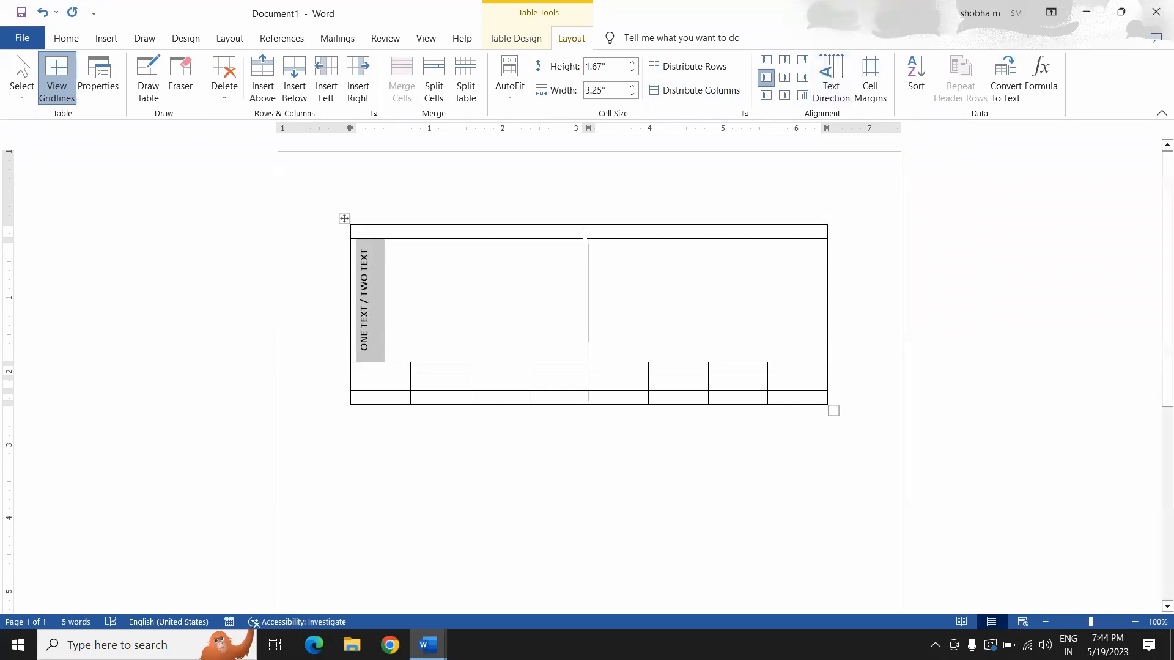
Deselect the cell text and place the insertion point on a blank line below the table
left_click(500, 261)
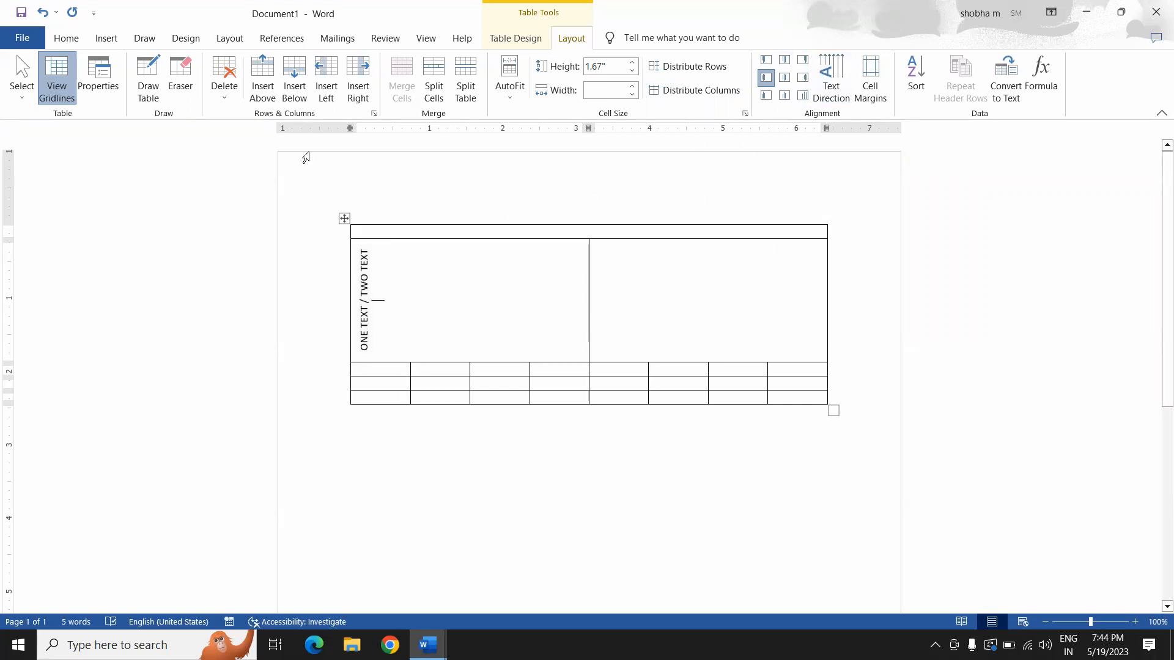
left_click(107, 38)
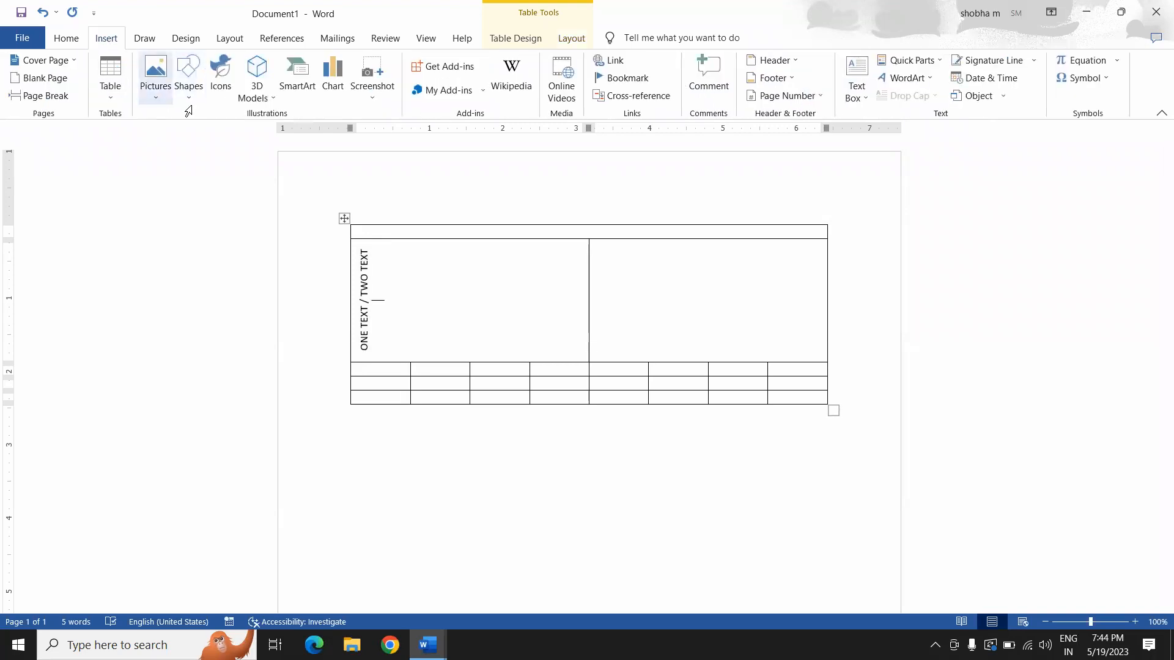
left_click(393, 416)
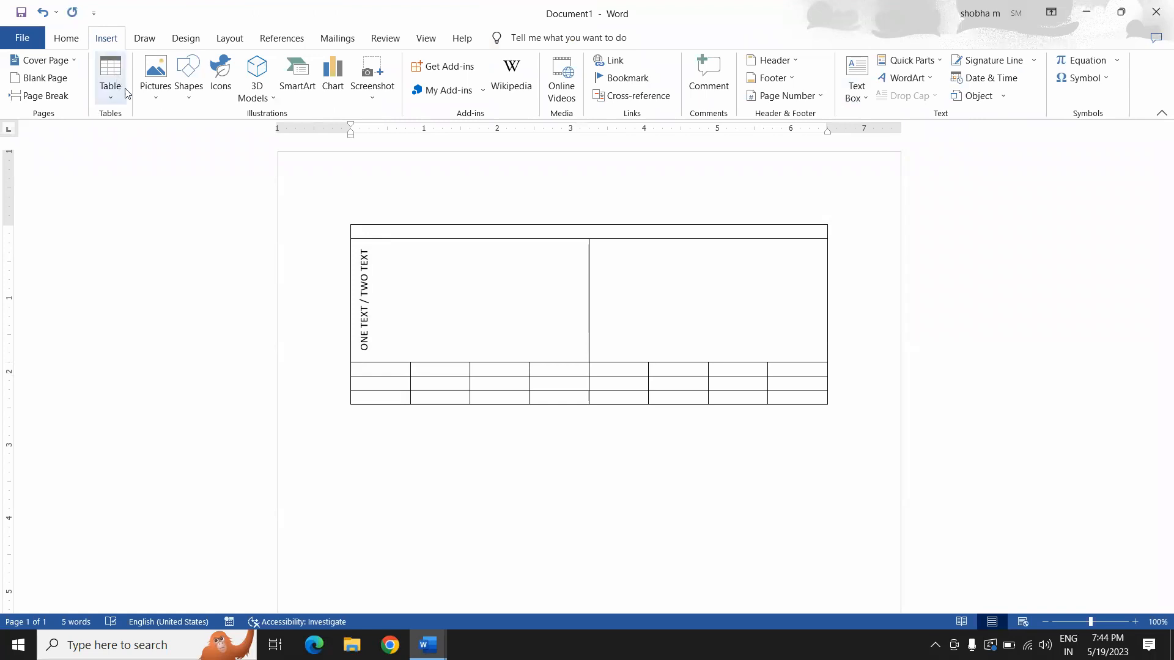
left_click(154, 98)
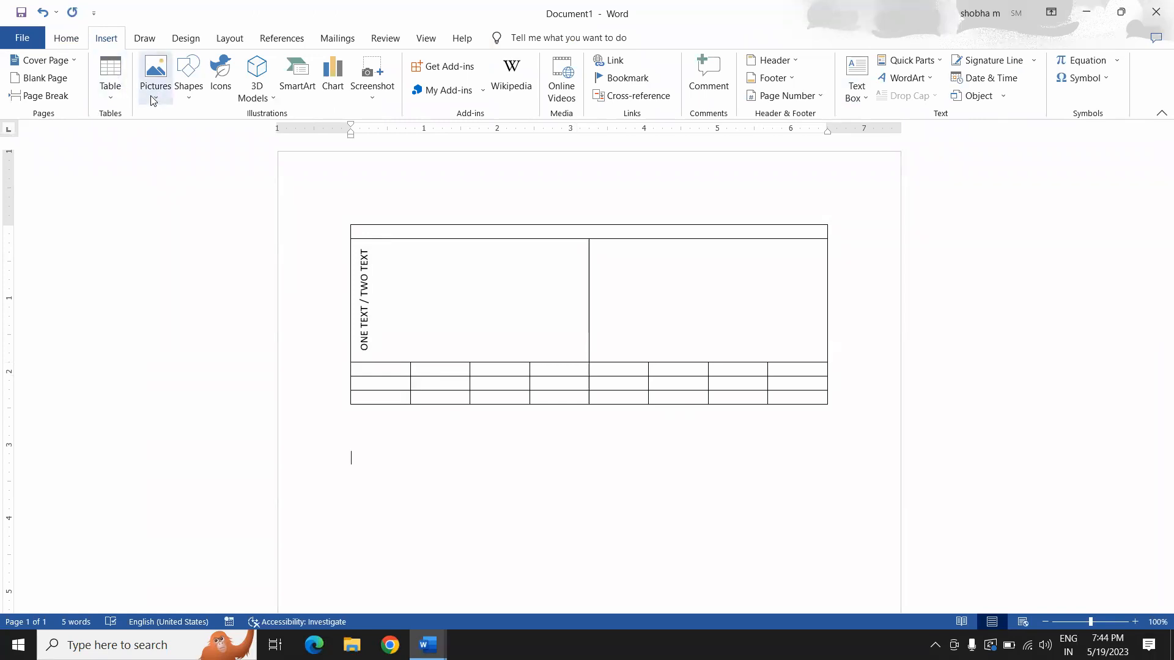
left_click(163, 136)
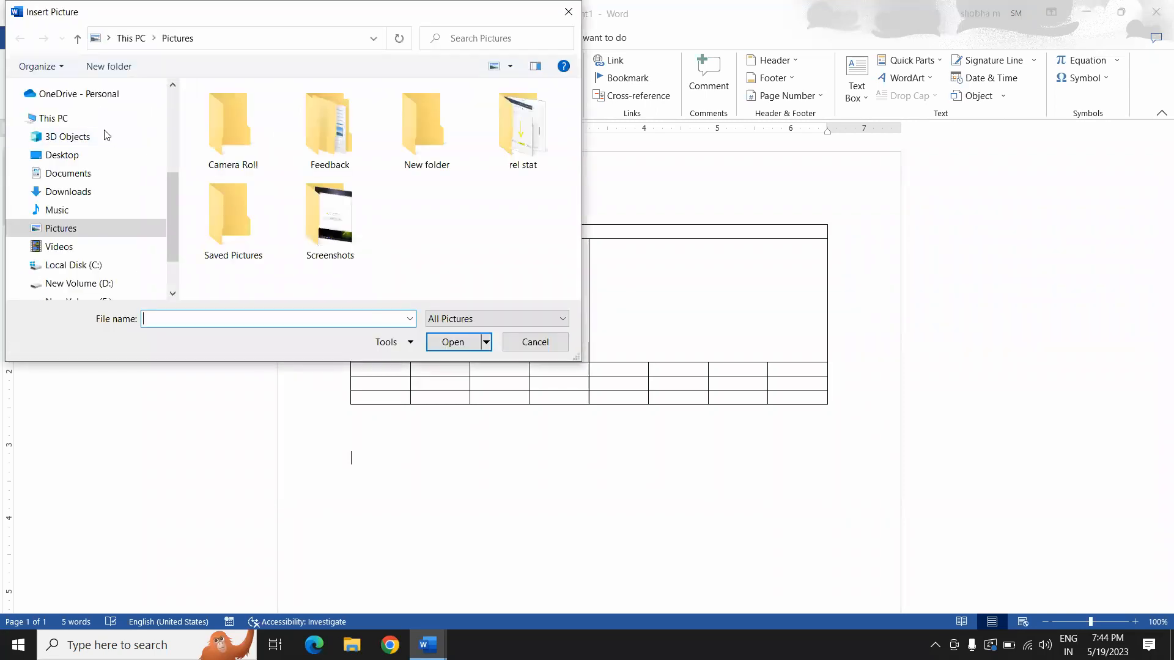
left_click(67, 192)
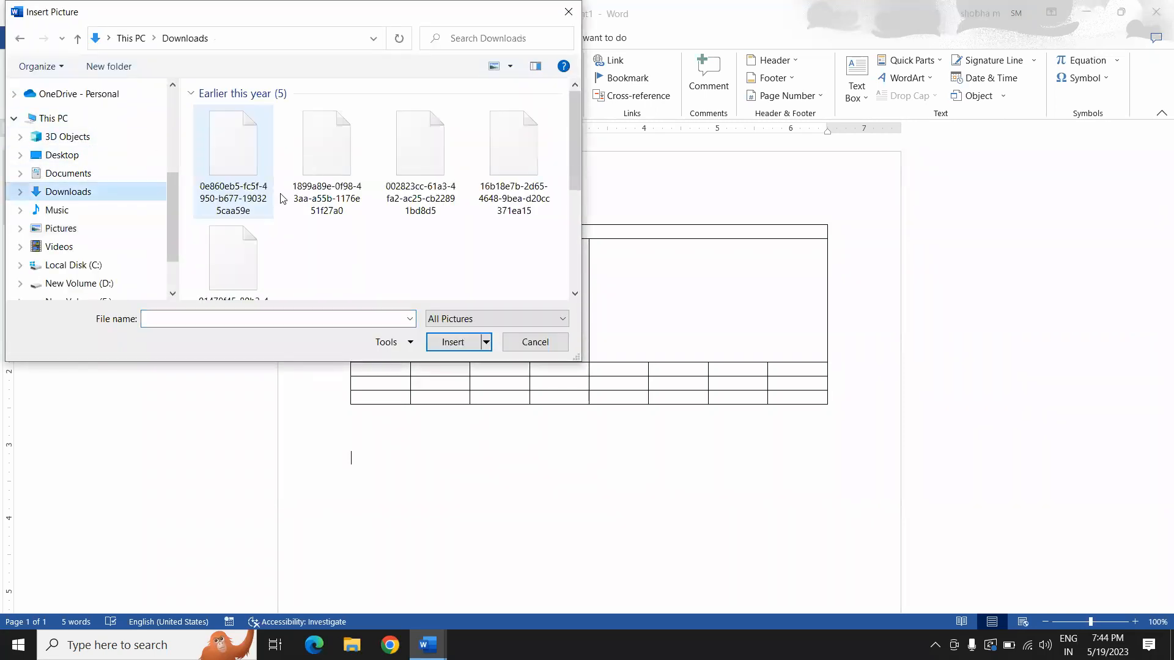
left_click(546, 341)
Switch to Chrome with the XL_Online profile, search Google for "COMPUTERS" and show the image results
left_click(390, 645)
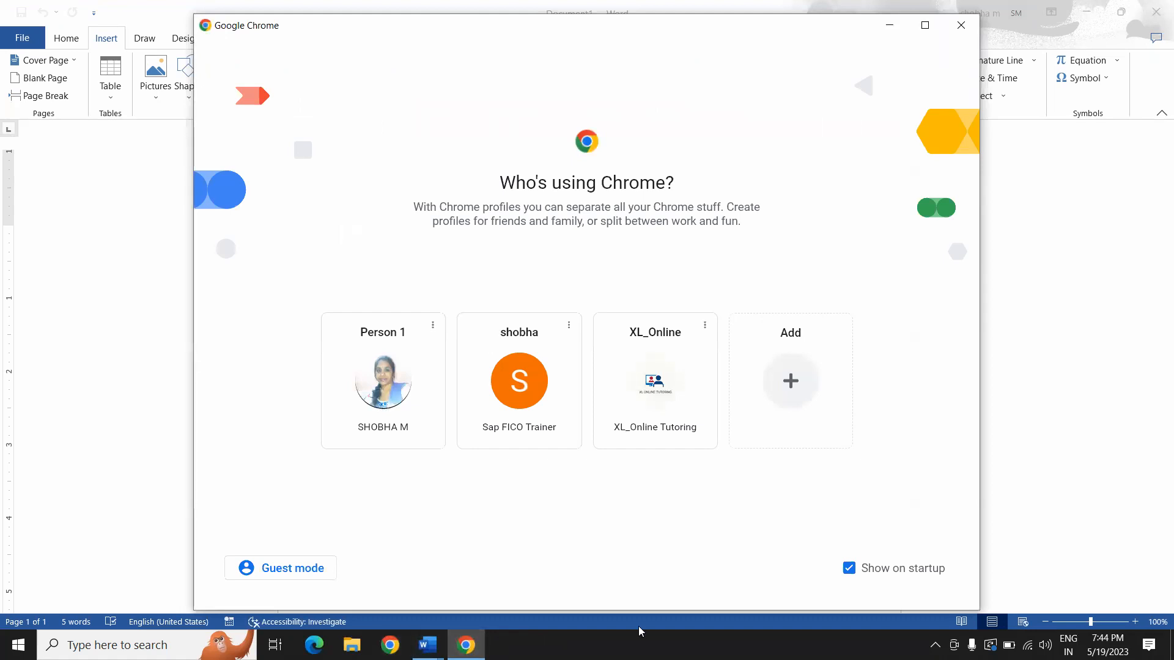
left_click(644, 403)
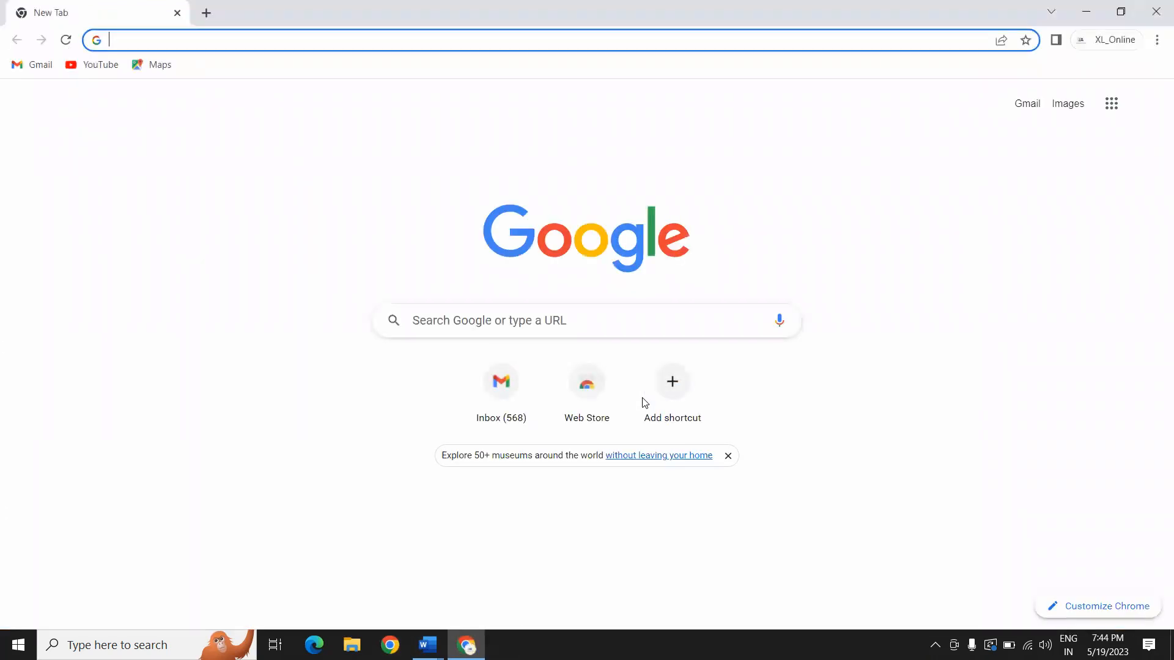
type("COMPUE")
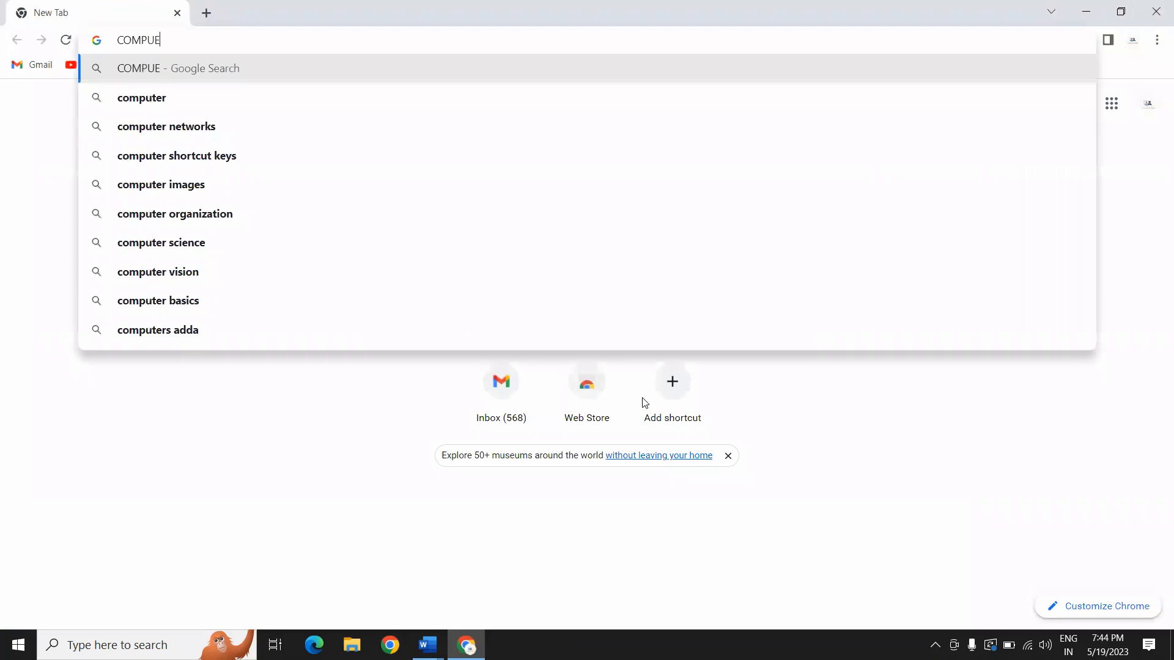
key("BackSpace")
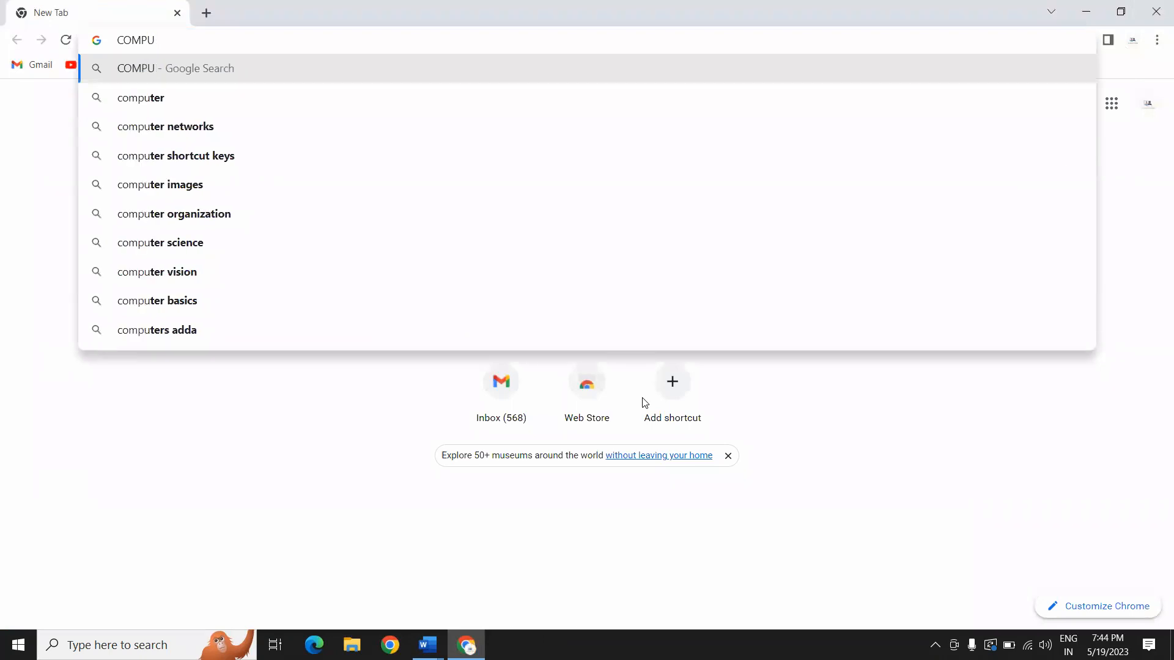
type("TER")
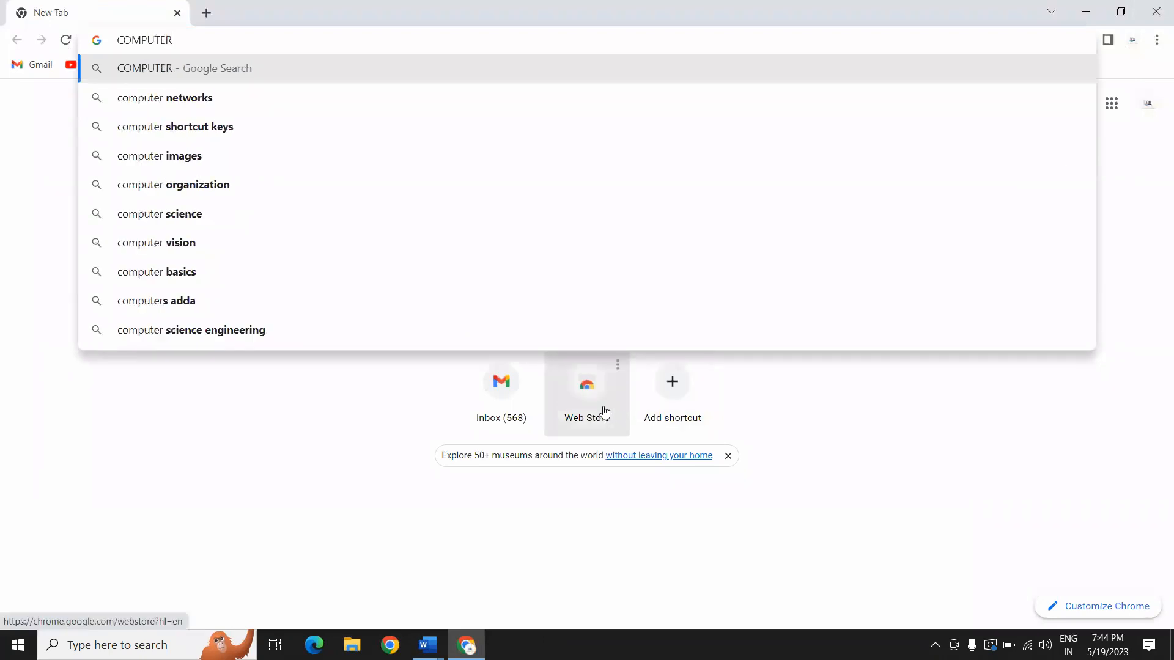
type("S")
key("Return")
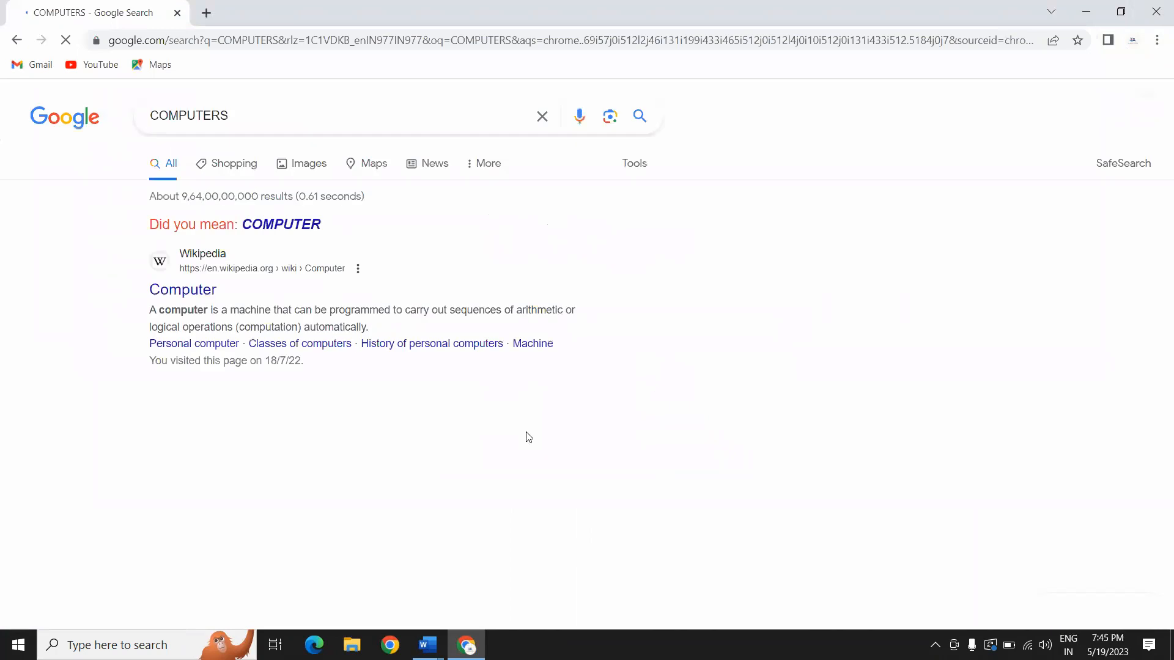
left_click(306, 178)
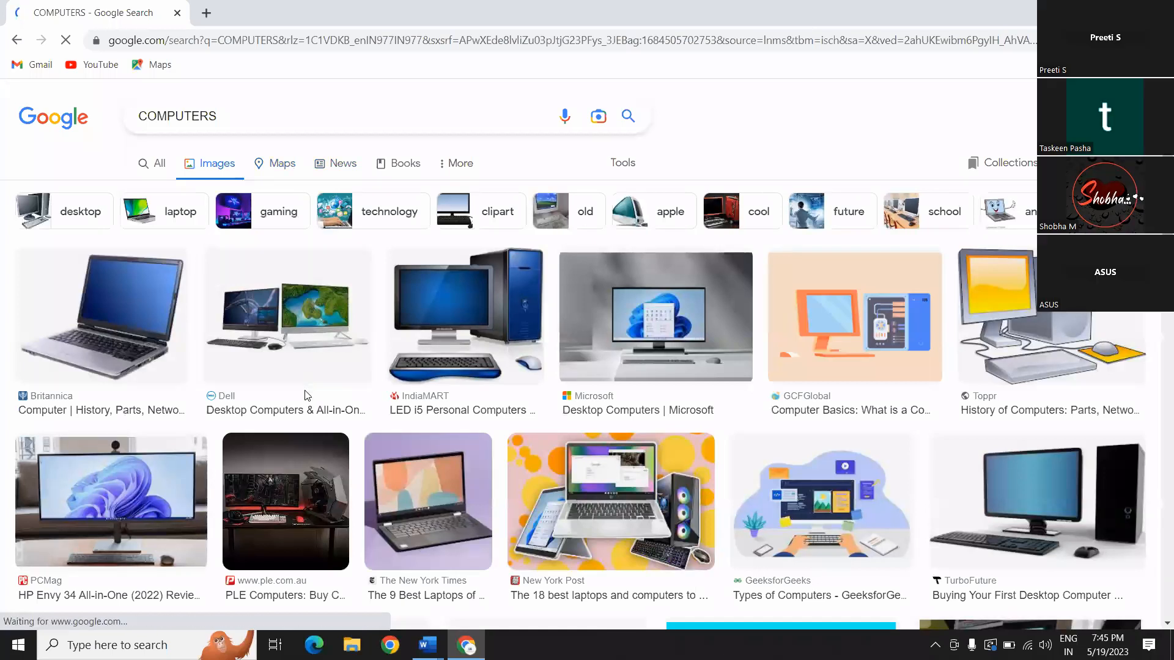
Preview a few computer images and save the IndiaMART blue desktop computer picture in Downloads as a JPEG named "download"
left_click(871, 304)
scroll(341, 246, "down", 2)
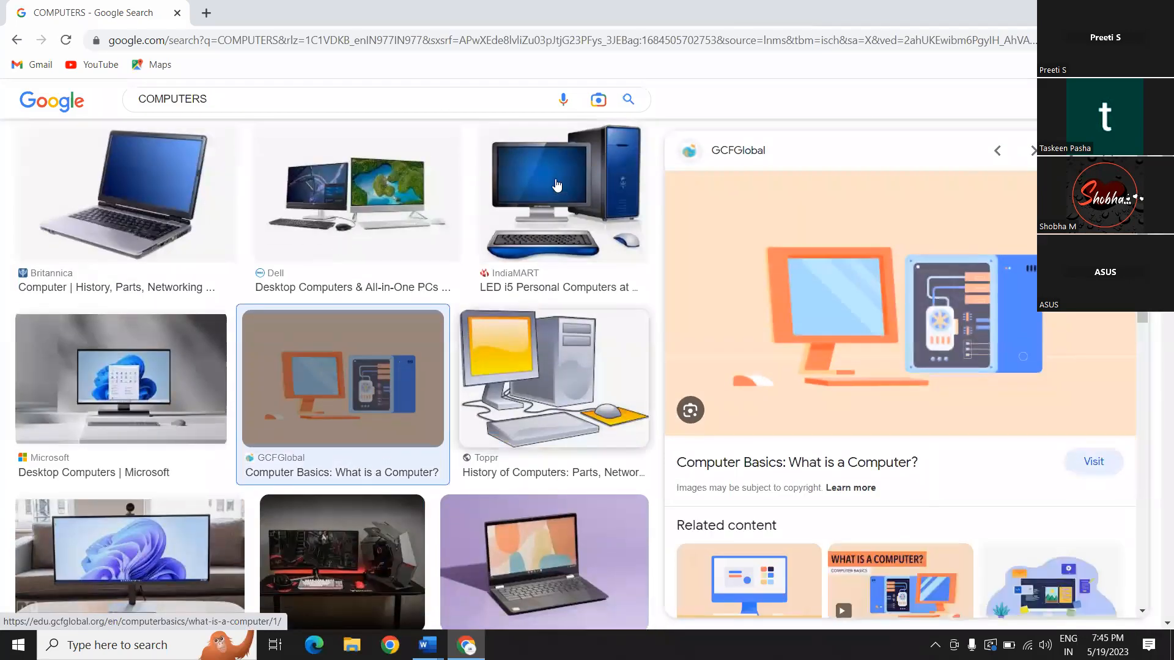
key("Up")
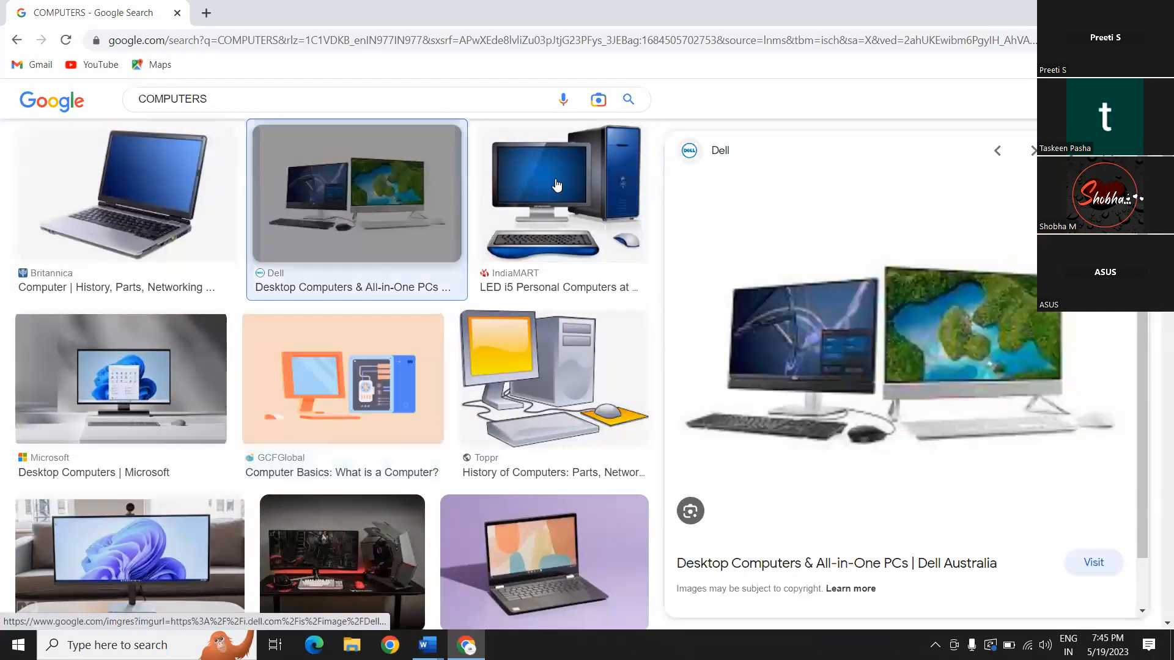
left_click(566, 179)
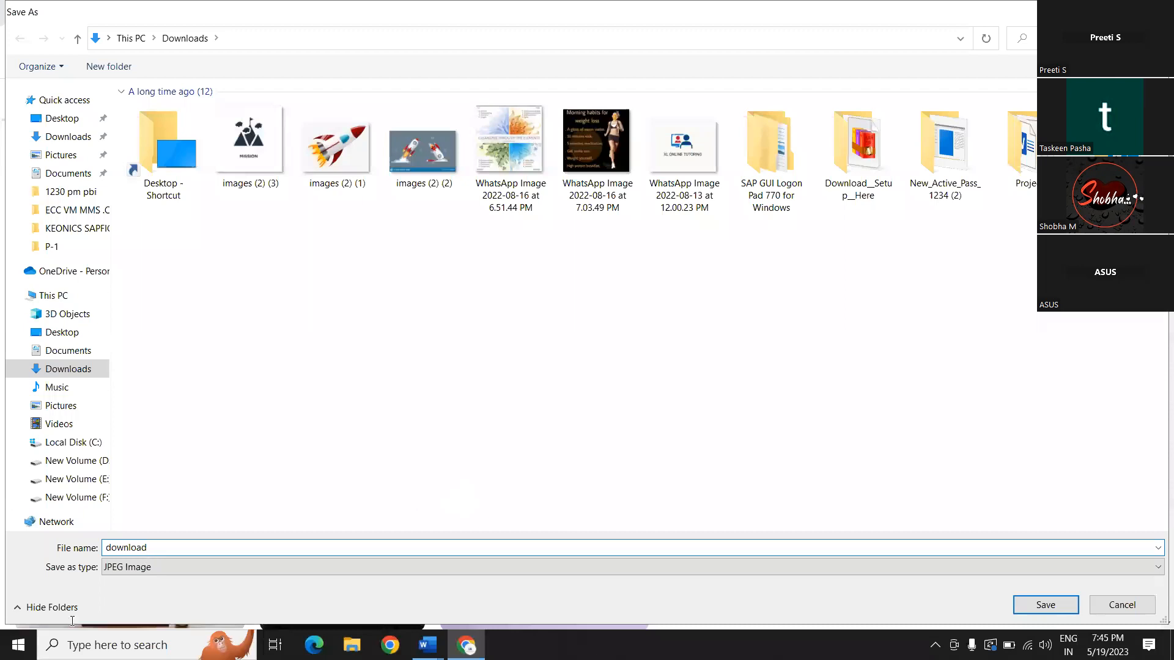
key("Return")
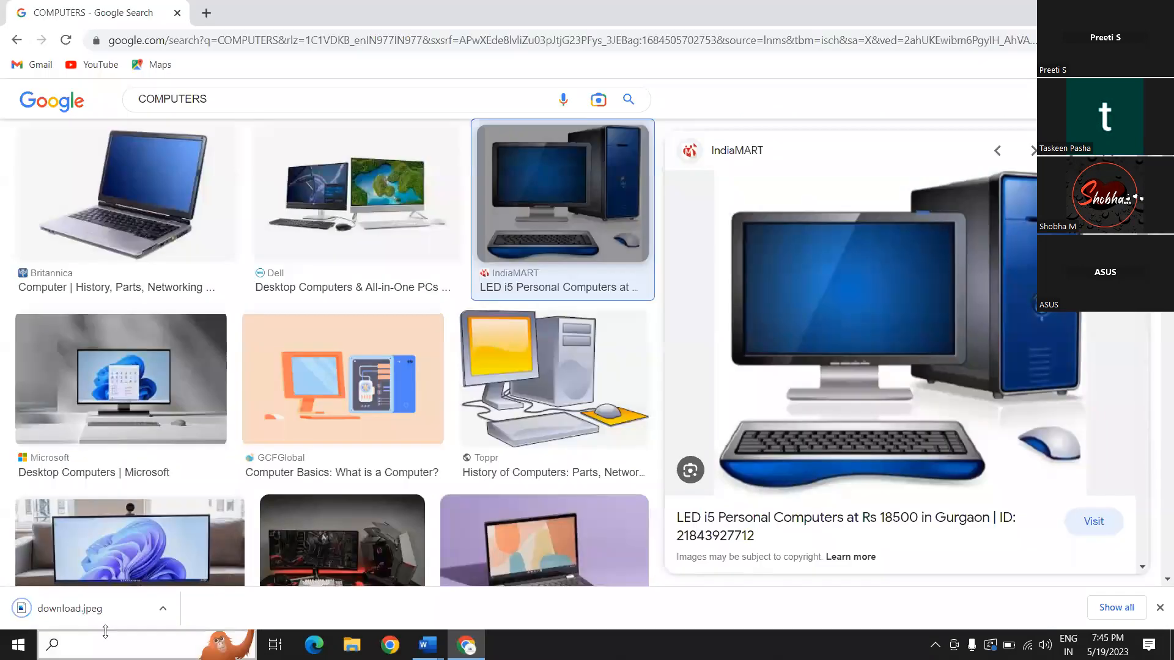
Save the Microsoft desktop computer image in Downloads as a JPEG named "download (1)"
left_click(164, 389)
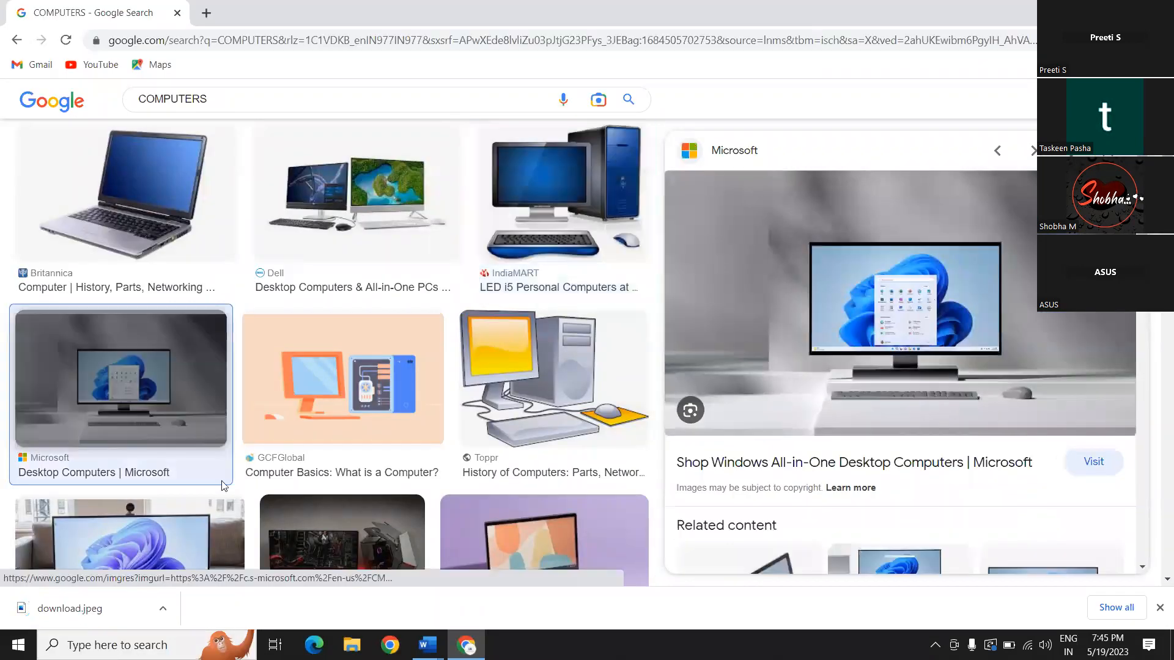
right_click(164, 384)
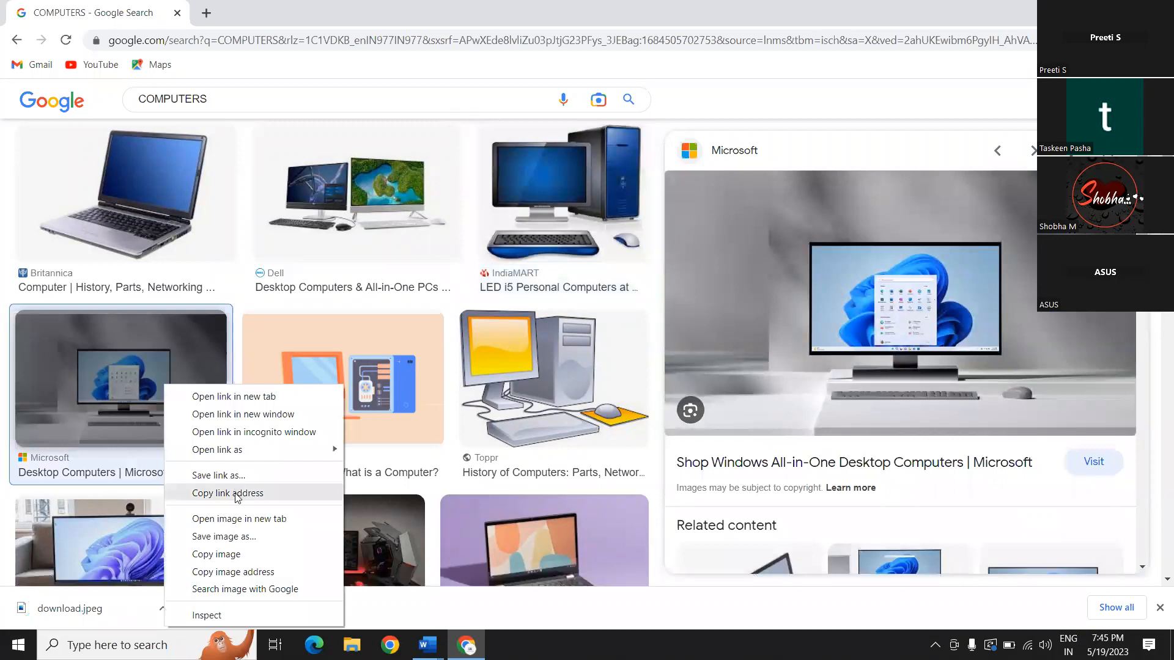
left_click(237, 493)
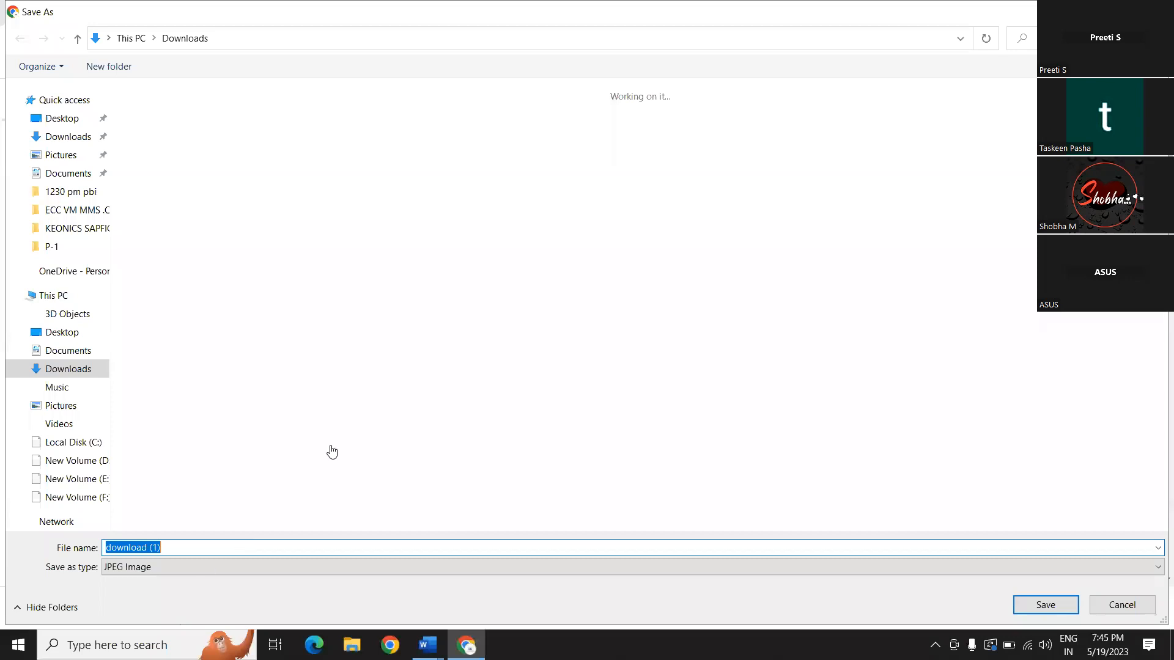
key("Return")
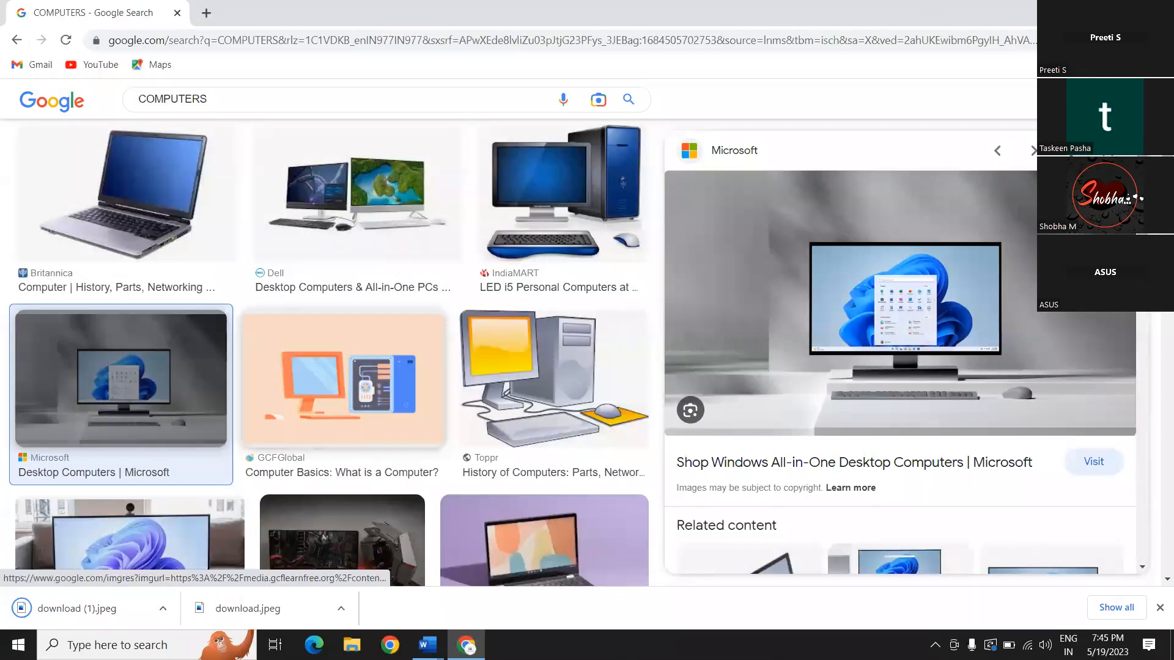
Return to Word, insert the picture "download (1)" from this device below the table, and deselect it
left_click(427, 644)
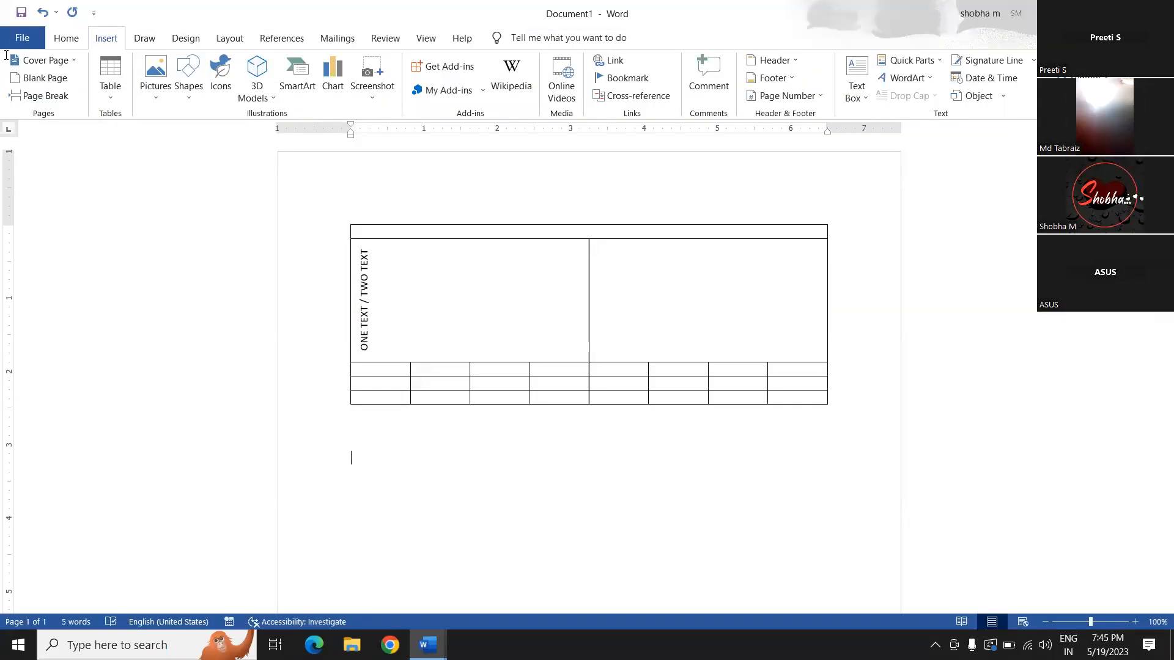
left_click(157, 98)
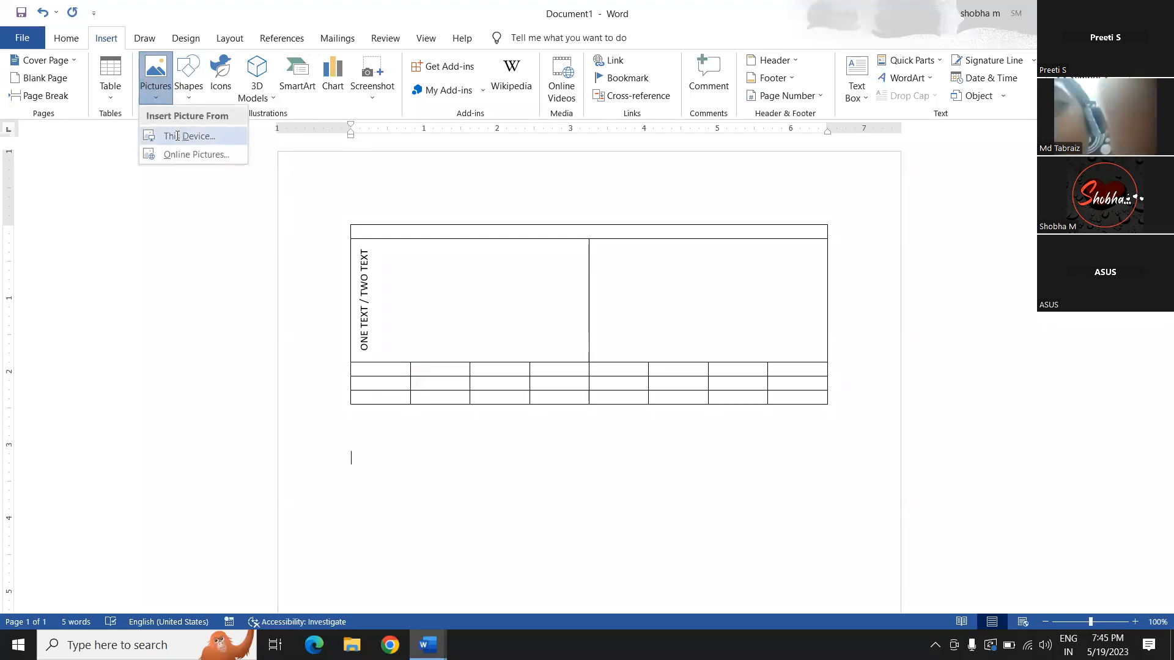
left_click(177, 134)
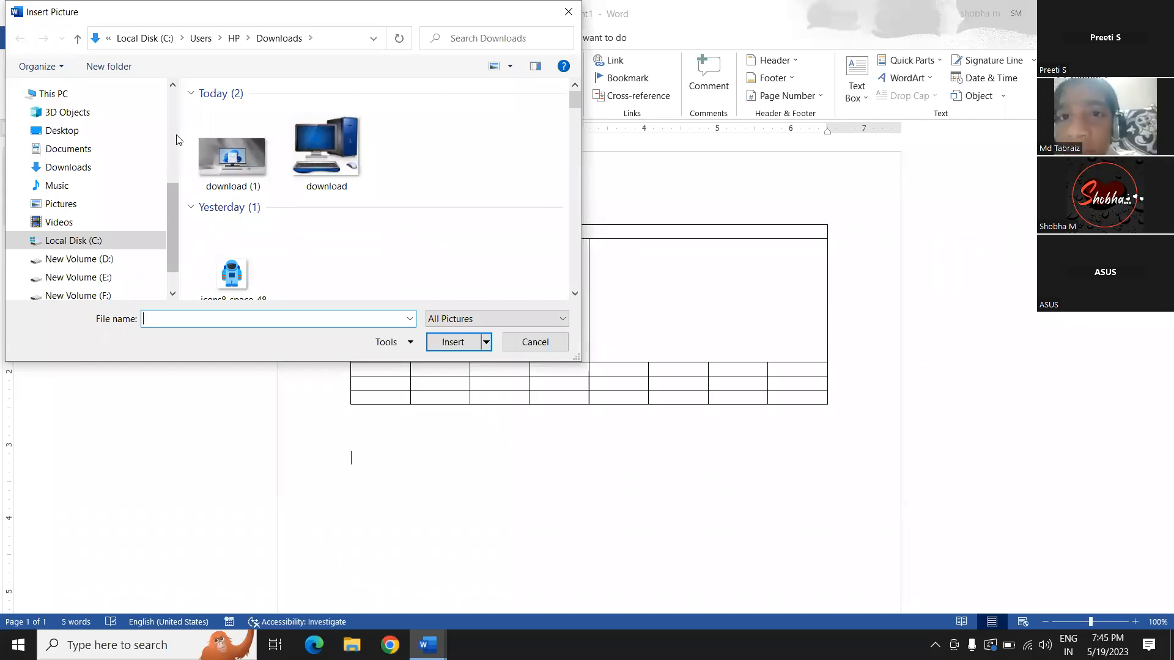
left_click(233, 181)
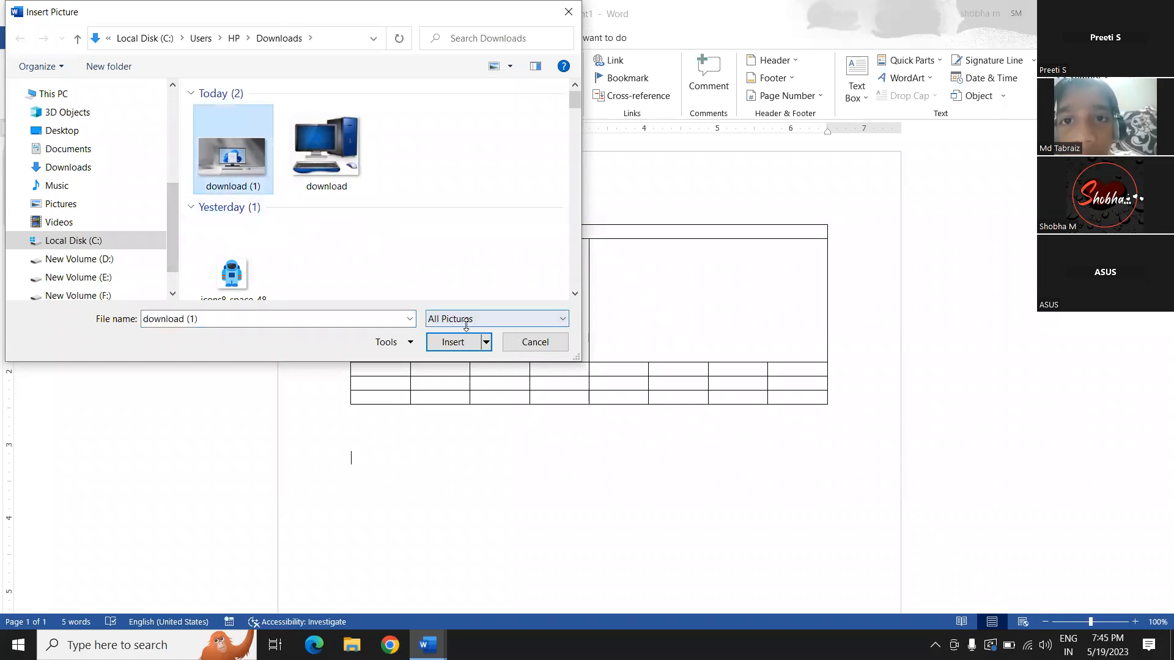
left_click(461, 341)
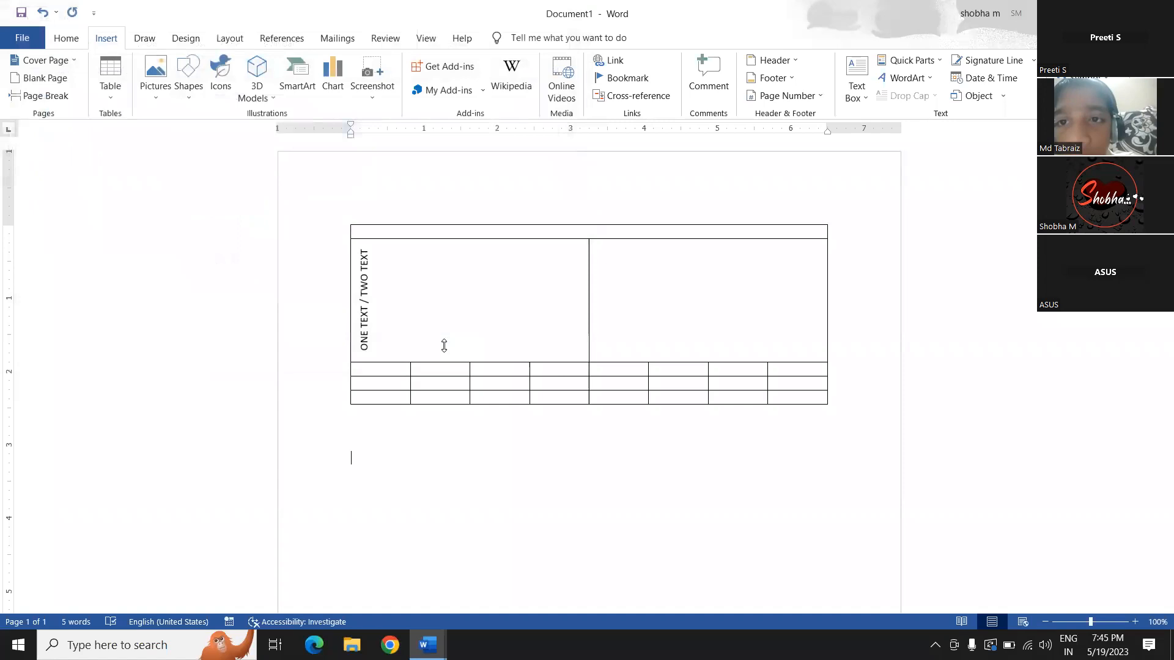
left_click(657, 481)
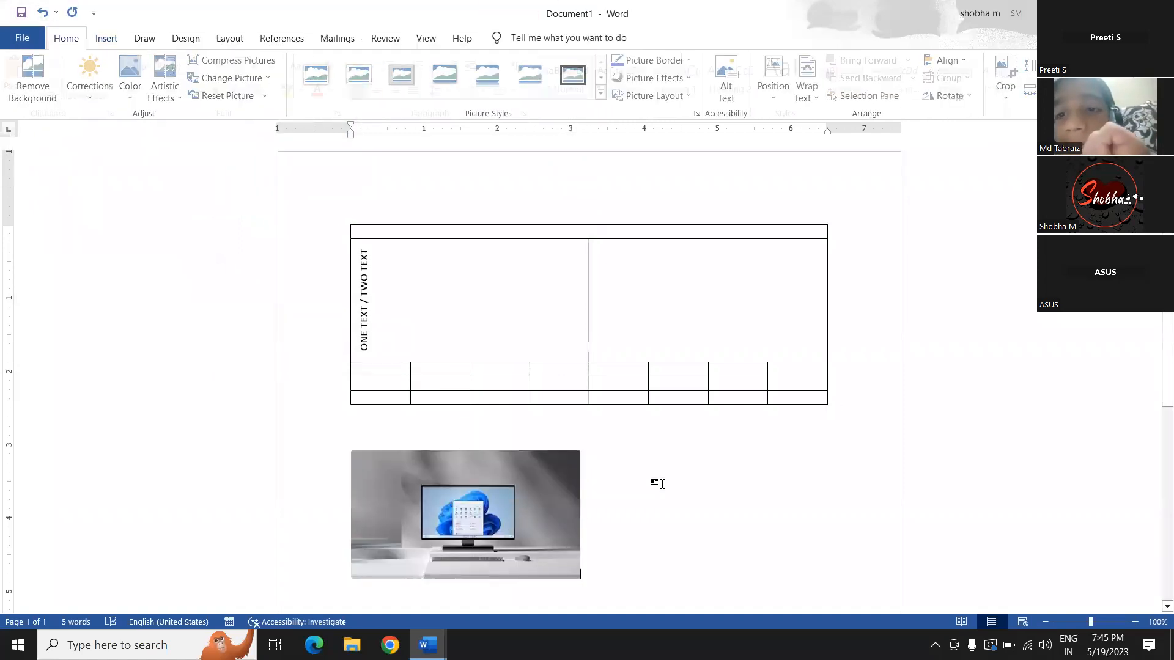
Start a new line below the Microsoft desktop picture and insert the downloaded blue desktop computer picture from this device
left_click(381, 585)
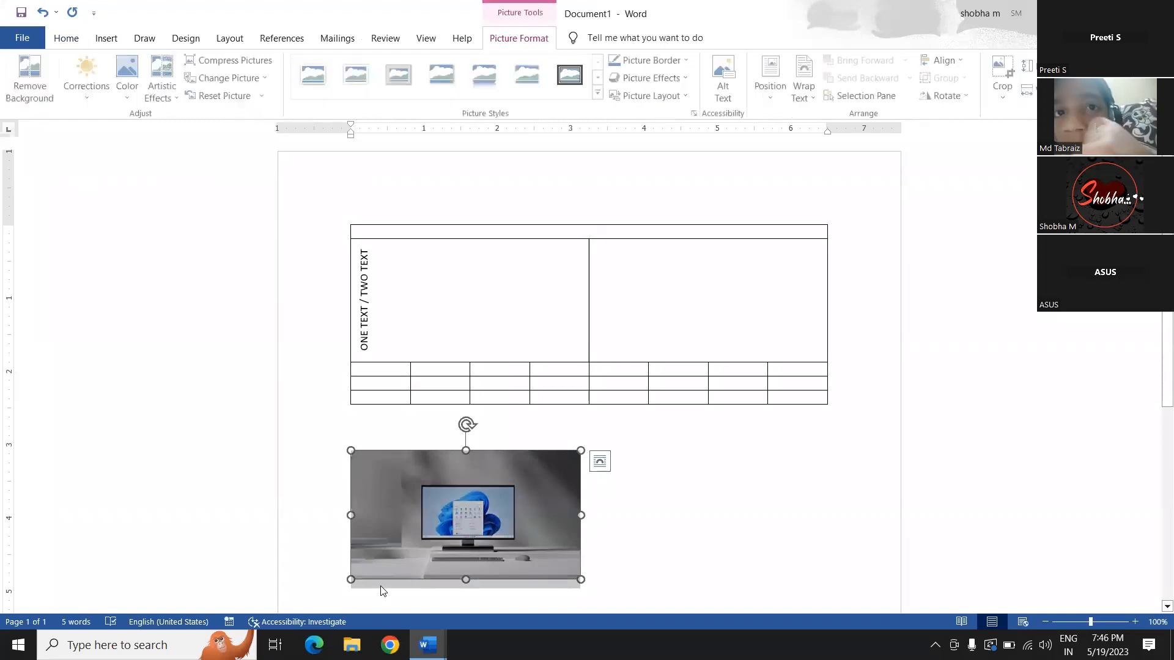
left_click(627, 489)
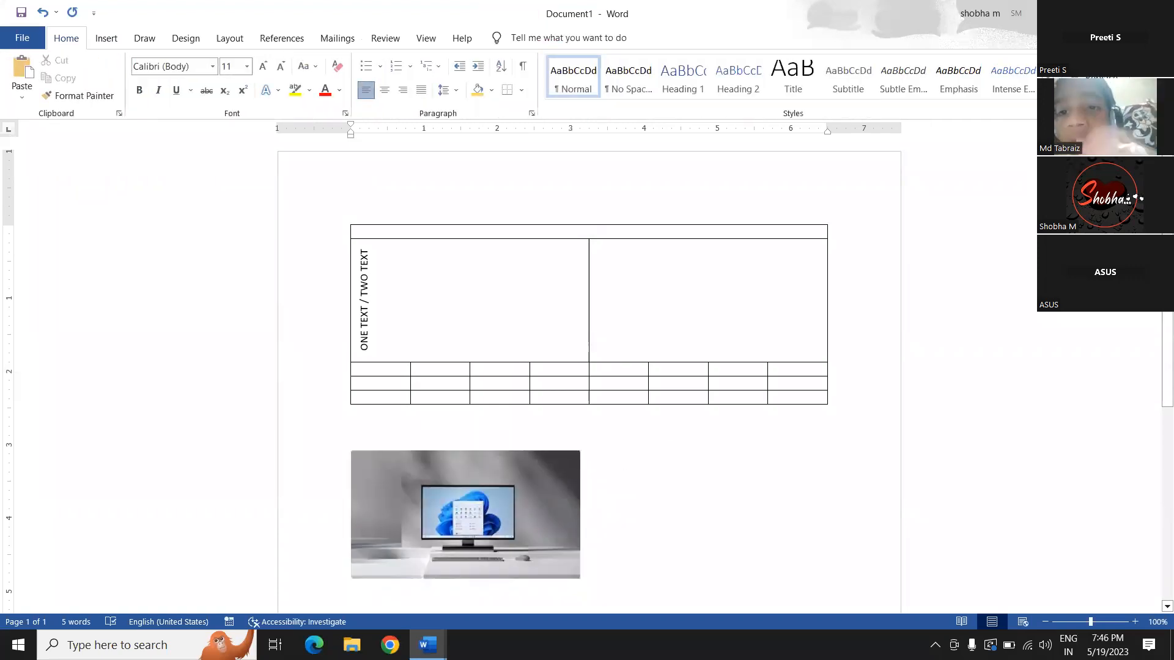
key("Return")
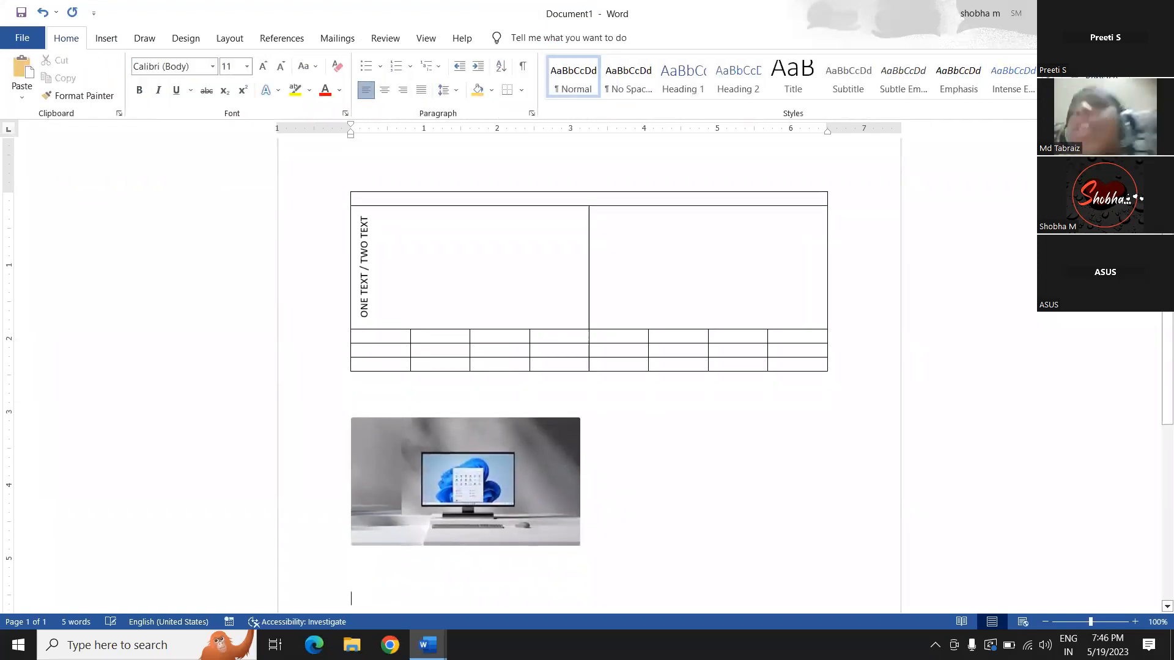
left_click(105, 38)
left_click(182, 134)
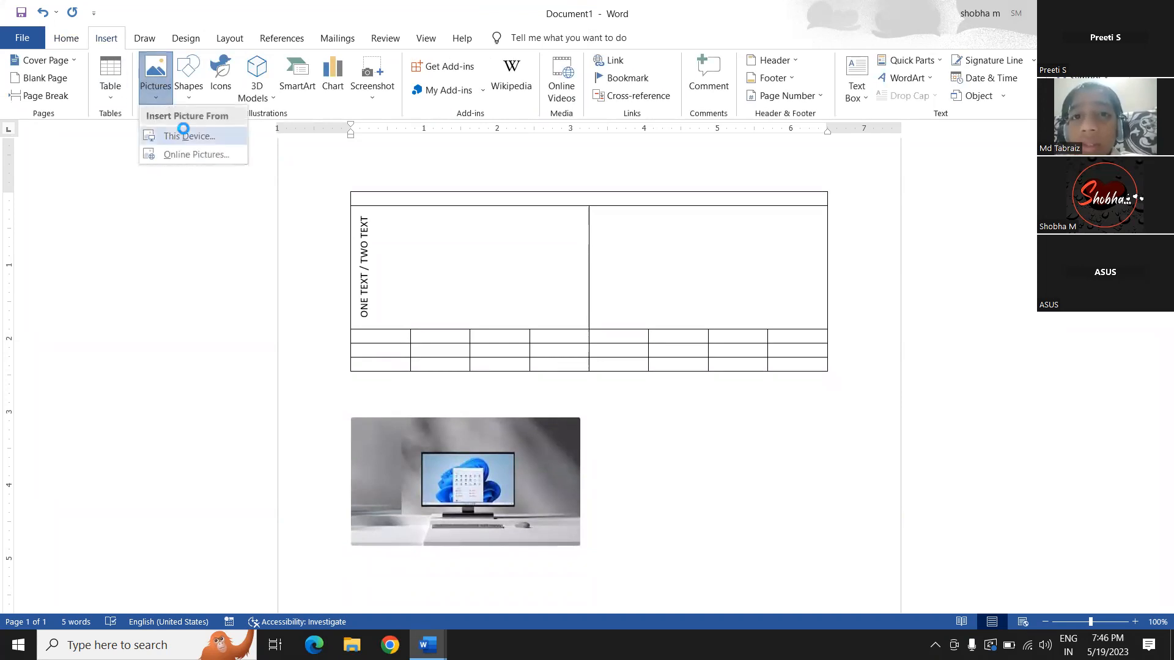
left_click(361, 191)
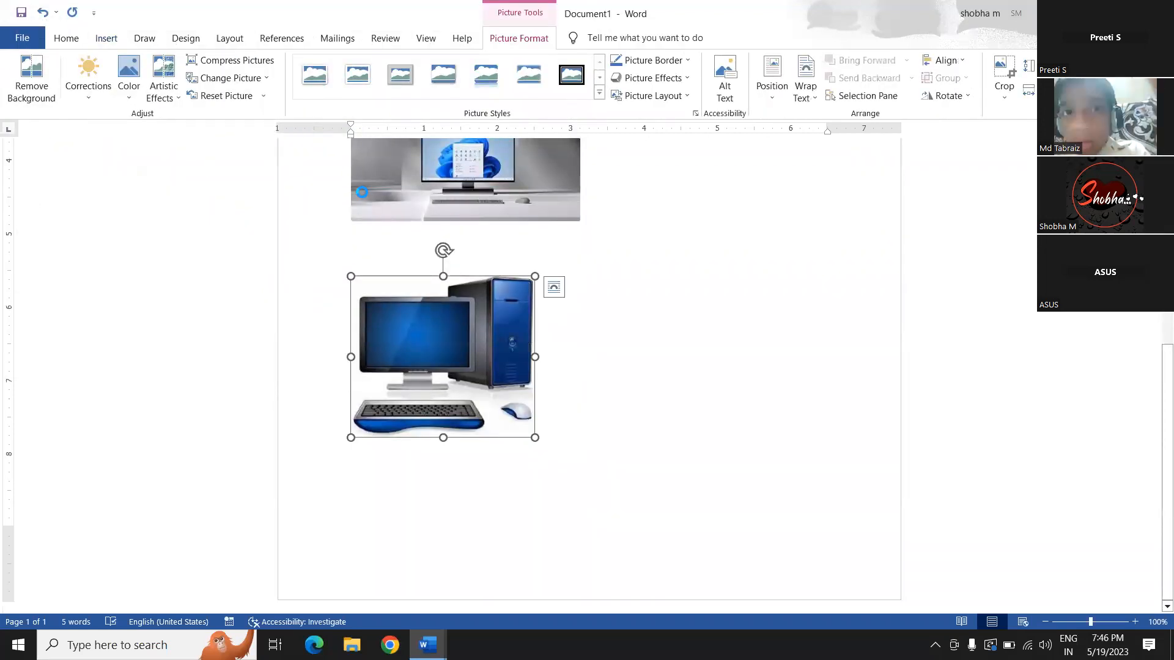
Deselect the blue computer picture and add blank lines after it until the cursor is on a second page
left_click(614, 333)
key("Return")
key("Return")
key("Return")
key("Return")
key("Return")
key("Return")
key("Return")
key("Return")
key("Return")
key("Return")
key("Return")
key("Return")
key("Return")
key("Return")
key("Return")
key("Return")
key("Return")
key("Return")
key("Return")
key("Return")
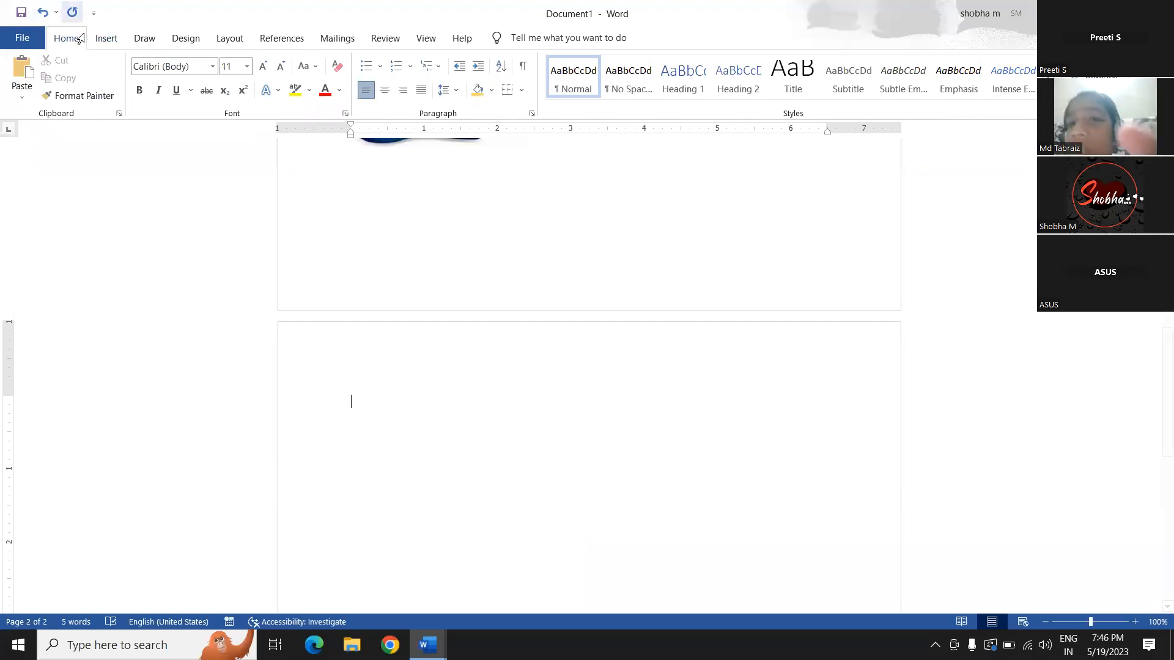
Open Online Pictures and try to find images through the Birds category, repeating the search
left_click(106, 38)
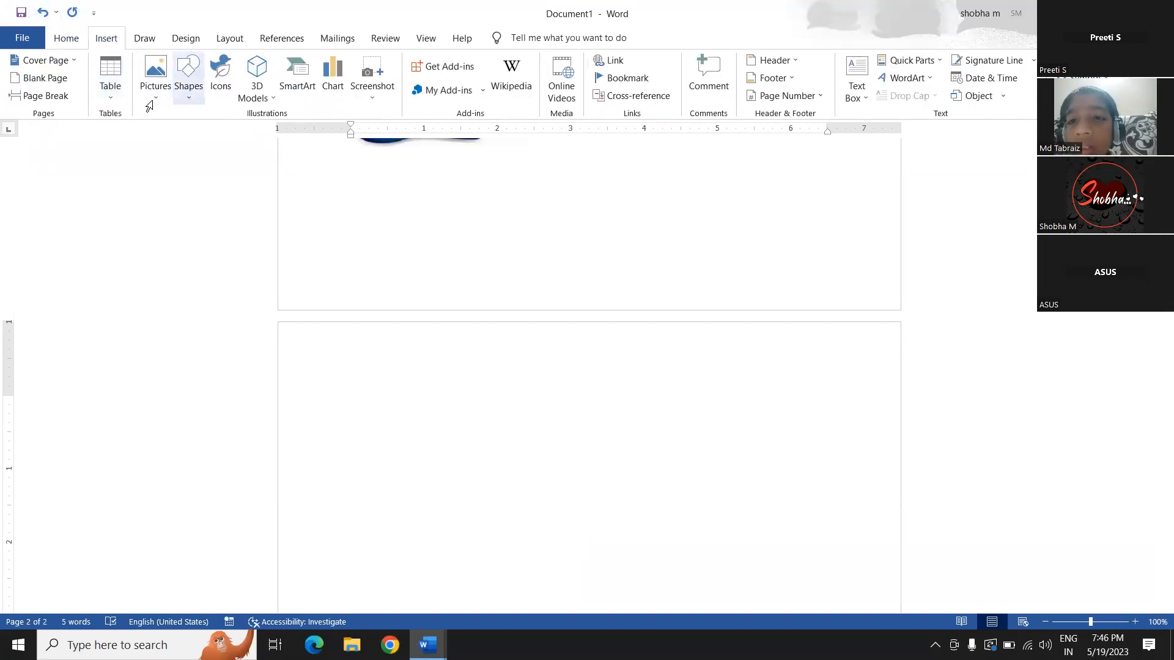
left_click(156, 83)
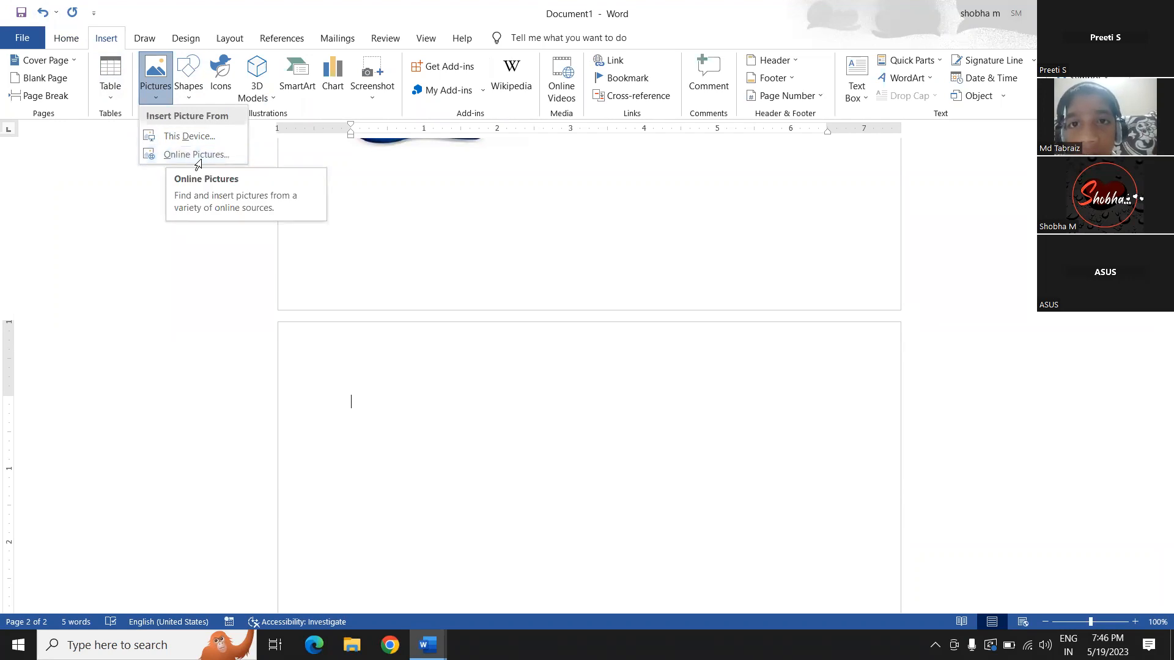
left_click(187, 154)
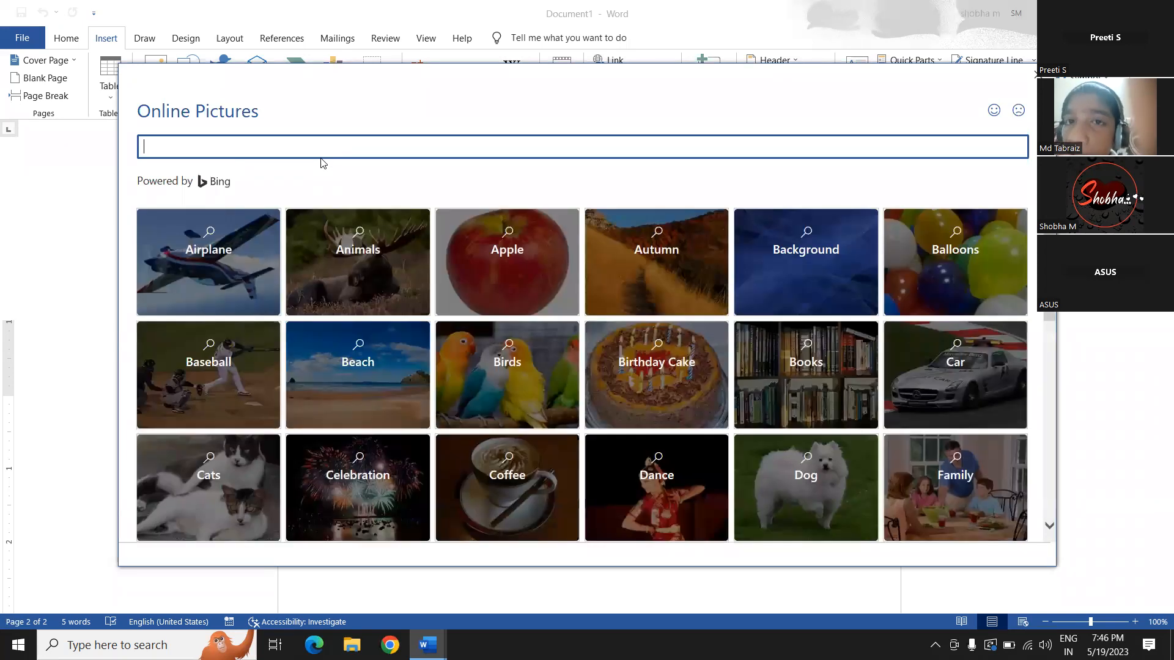
left_click(501, 346)
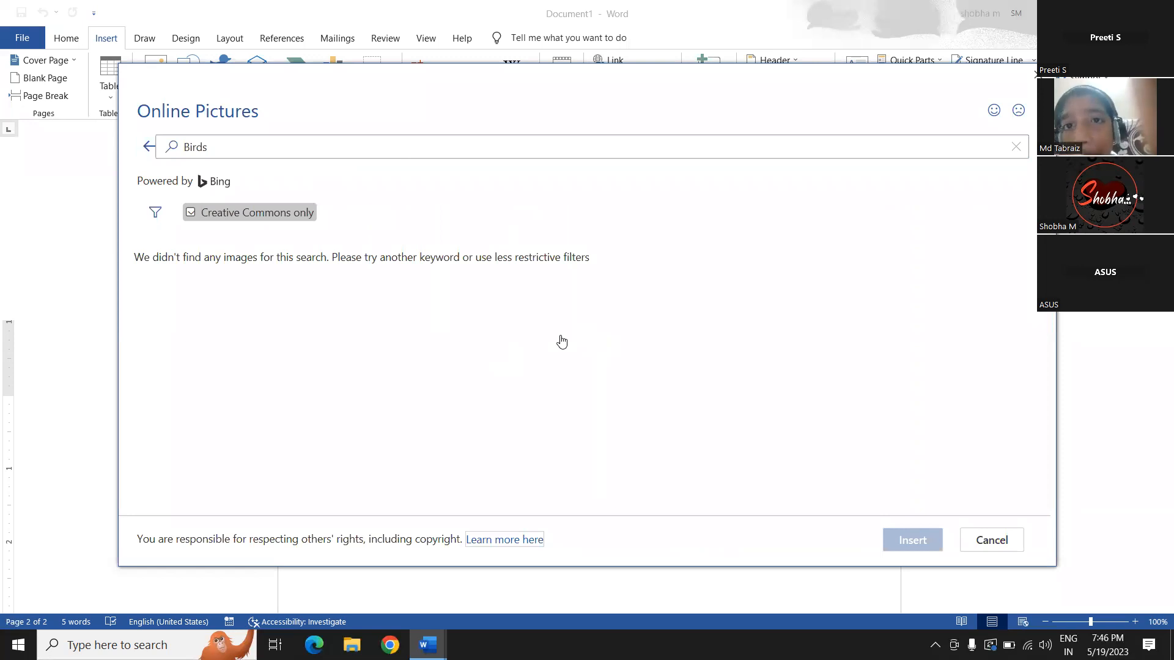
left_click(233, 158)
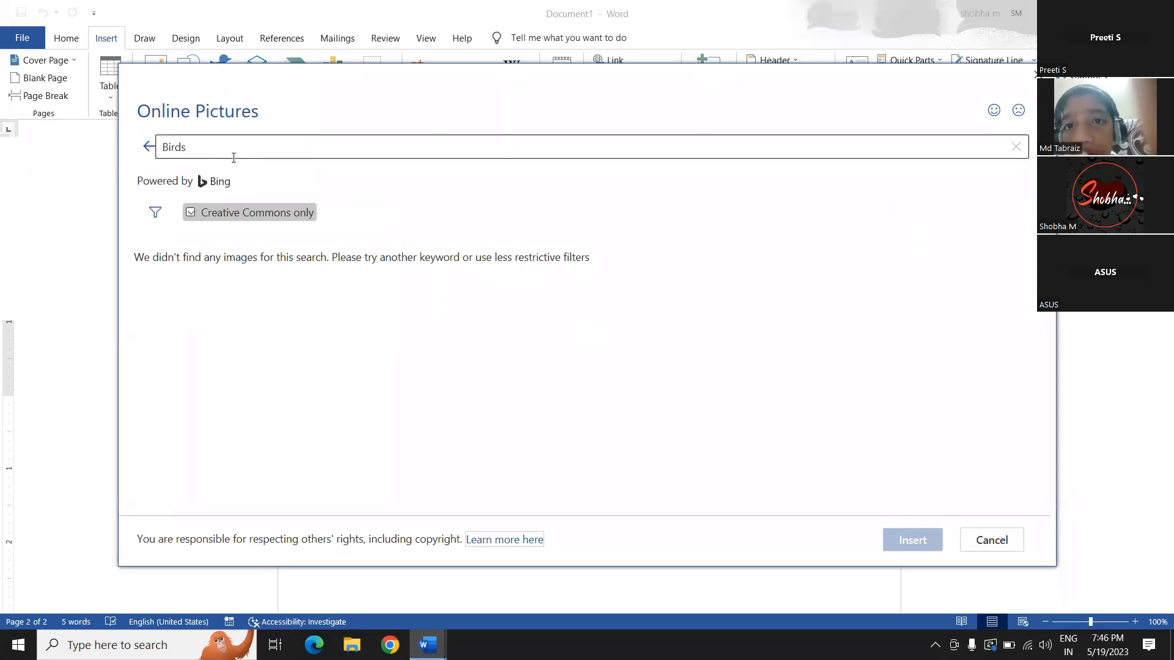
left_click(221, 153)
key("Return")
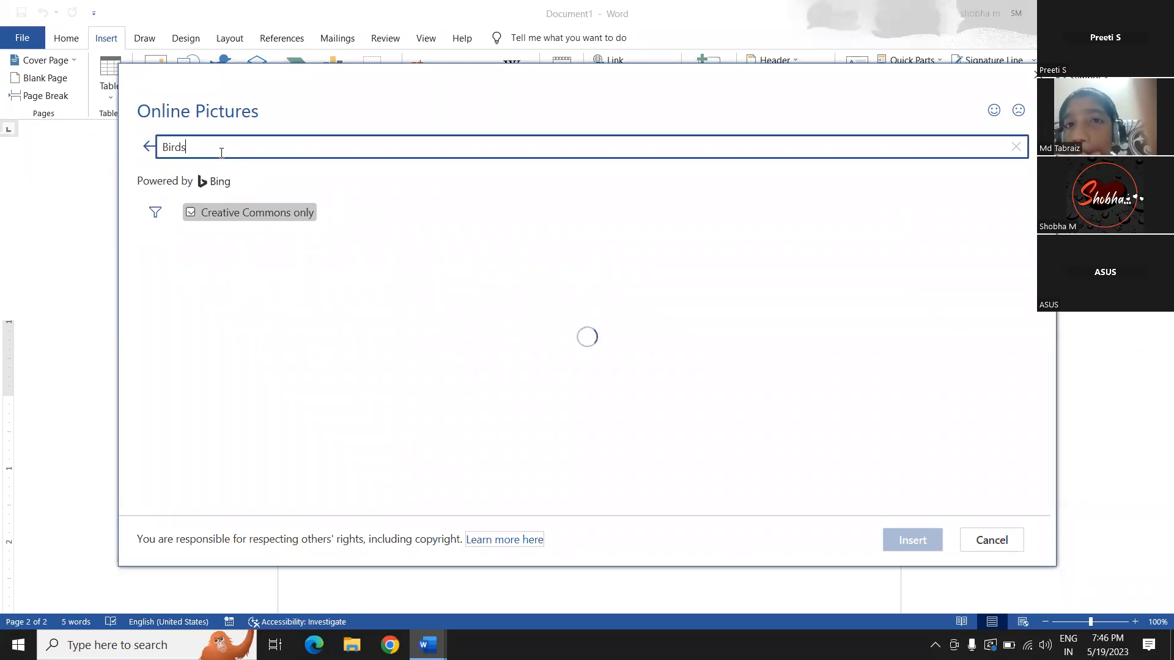
left_click(153, 152)
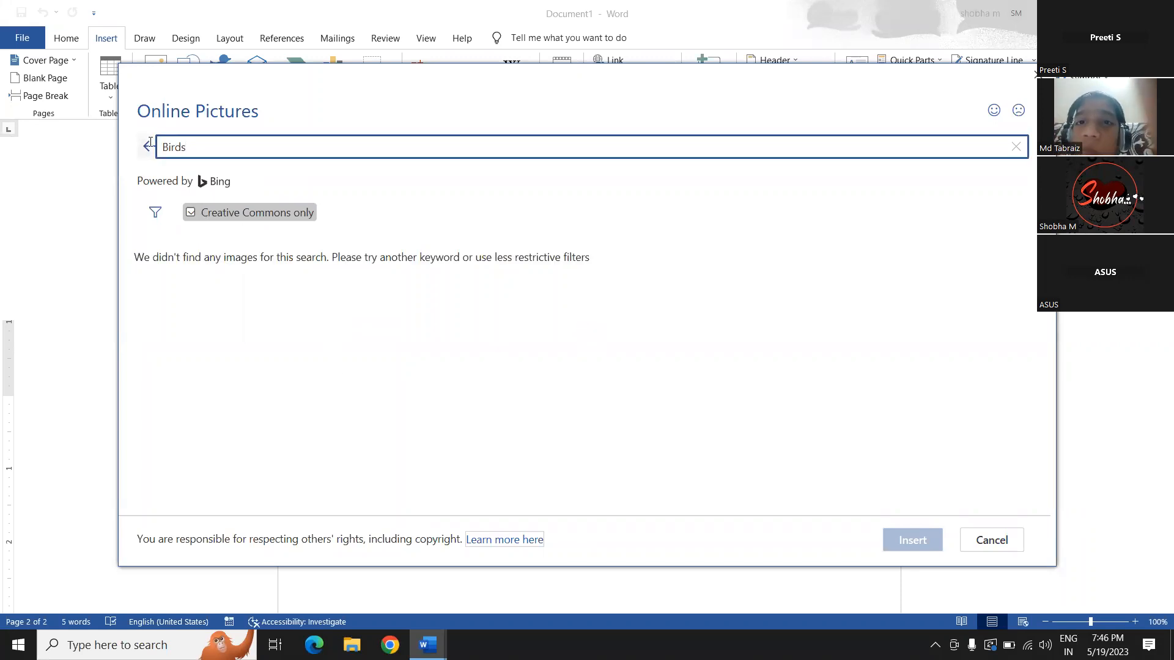
left_click(150, 144)
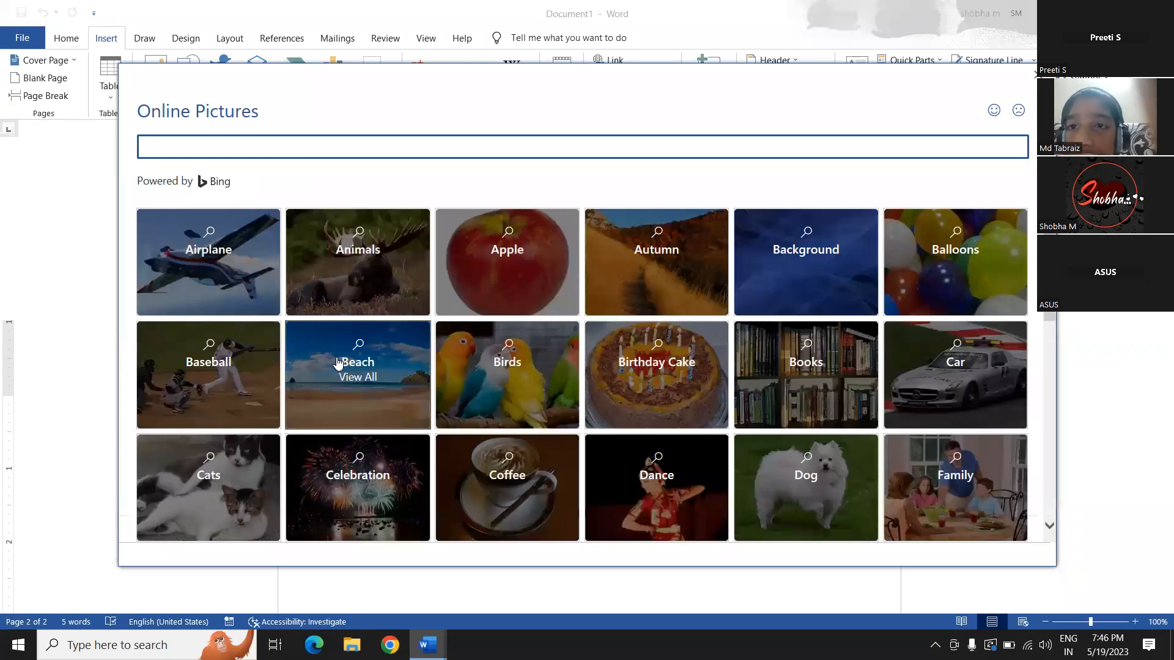
left_click(499, 367)
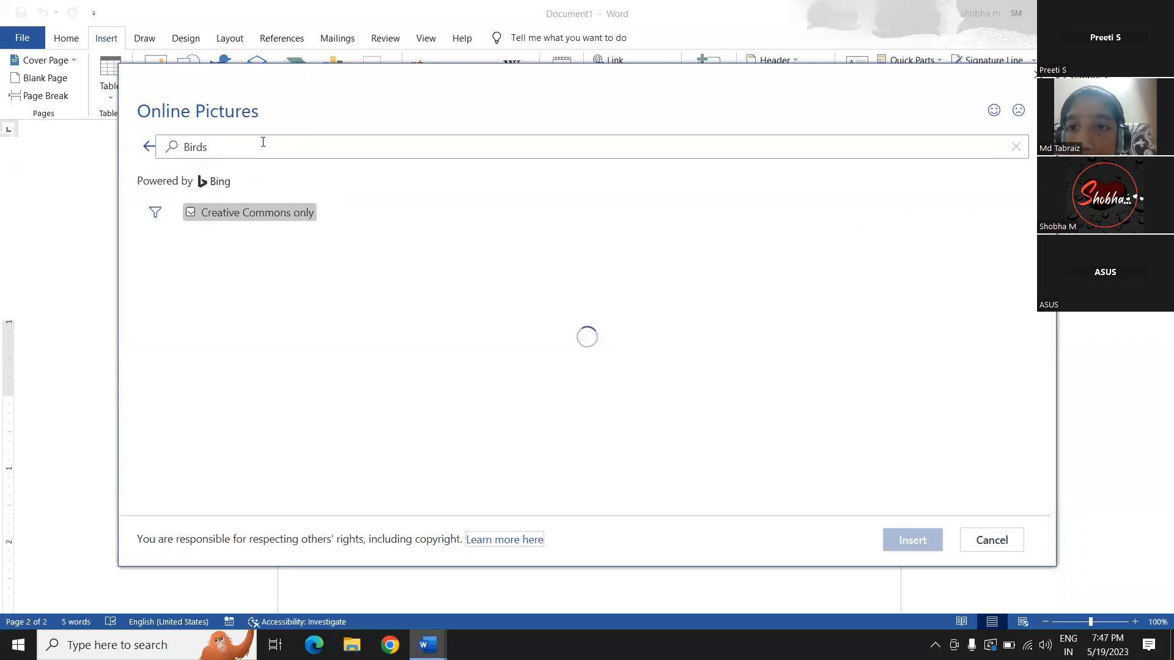
Search Online Pictures for "BIRDS" and try to insert the picture of two green parakeets on a branch
left_click(149, 147)
left_click(207, 144)
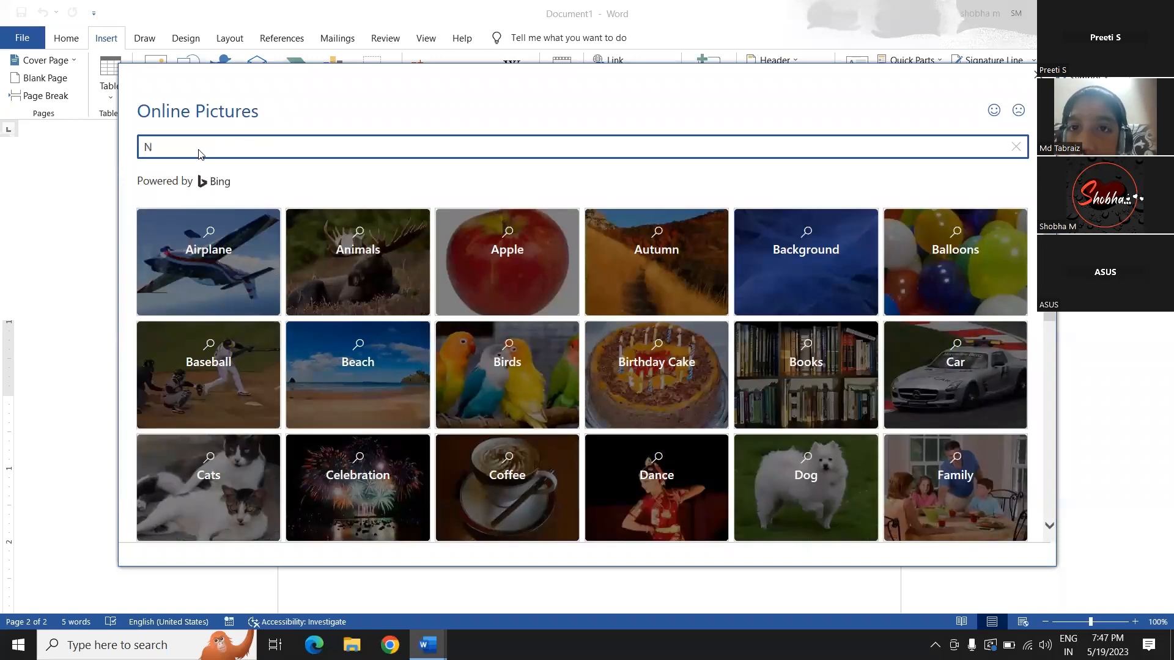
type("BIRDS")
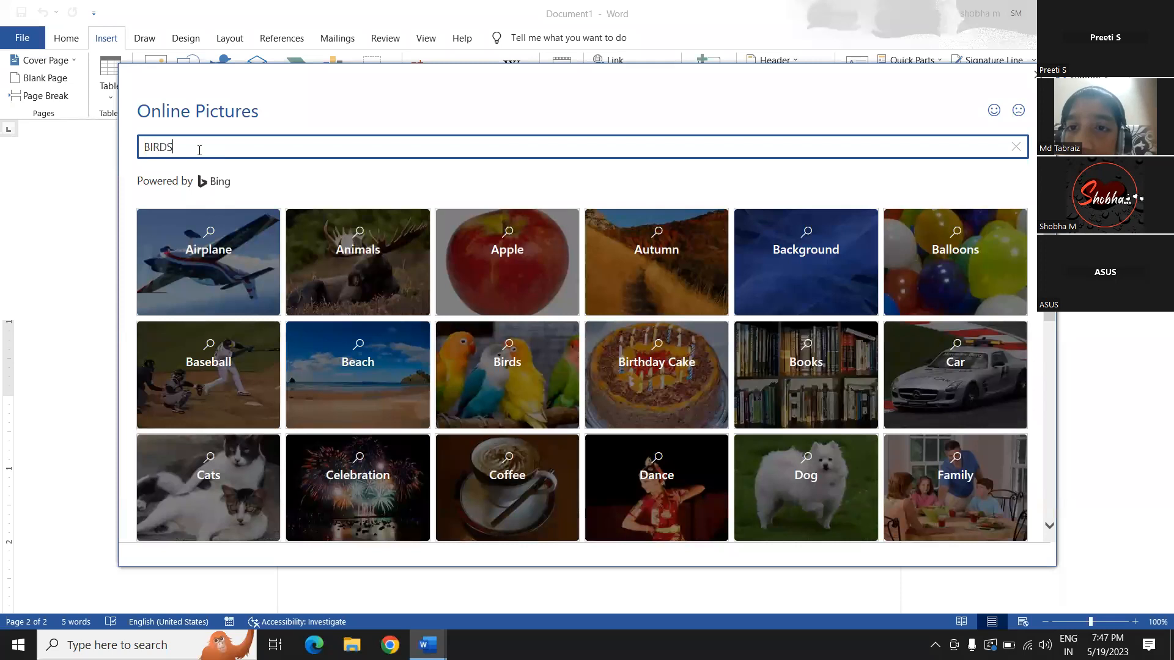
key("Return")
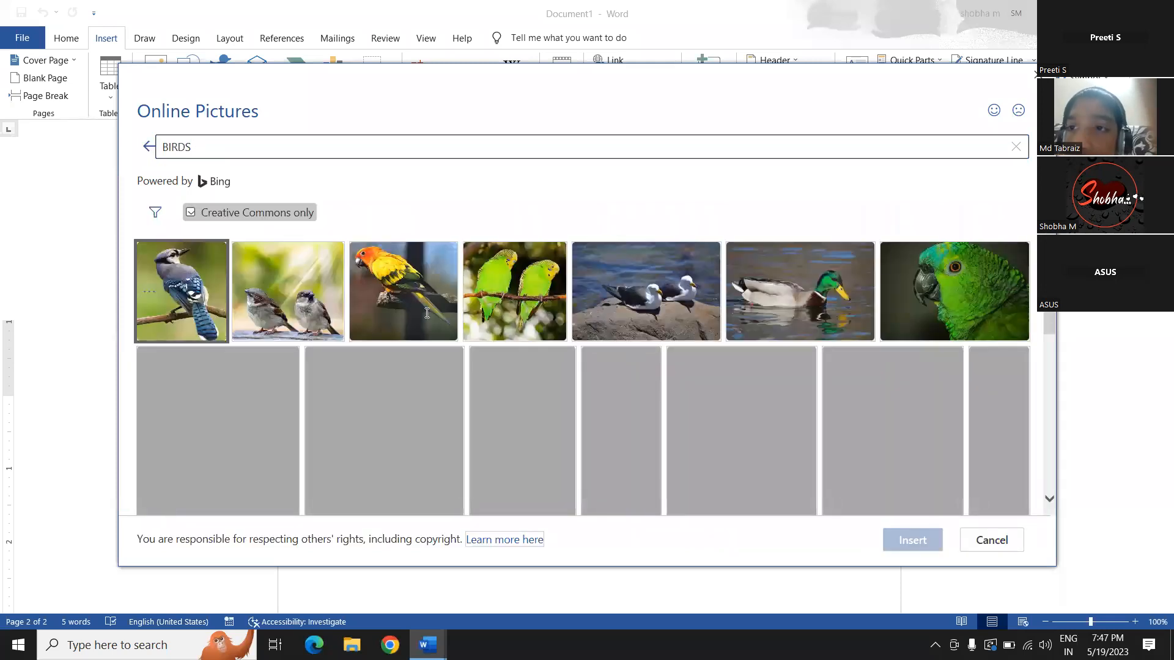
left_click(513, 310)
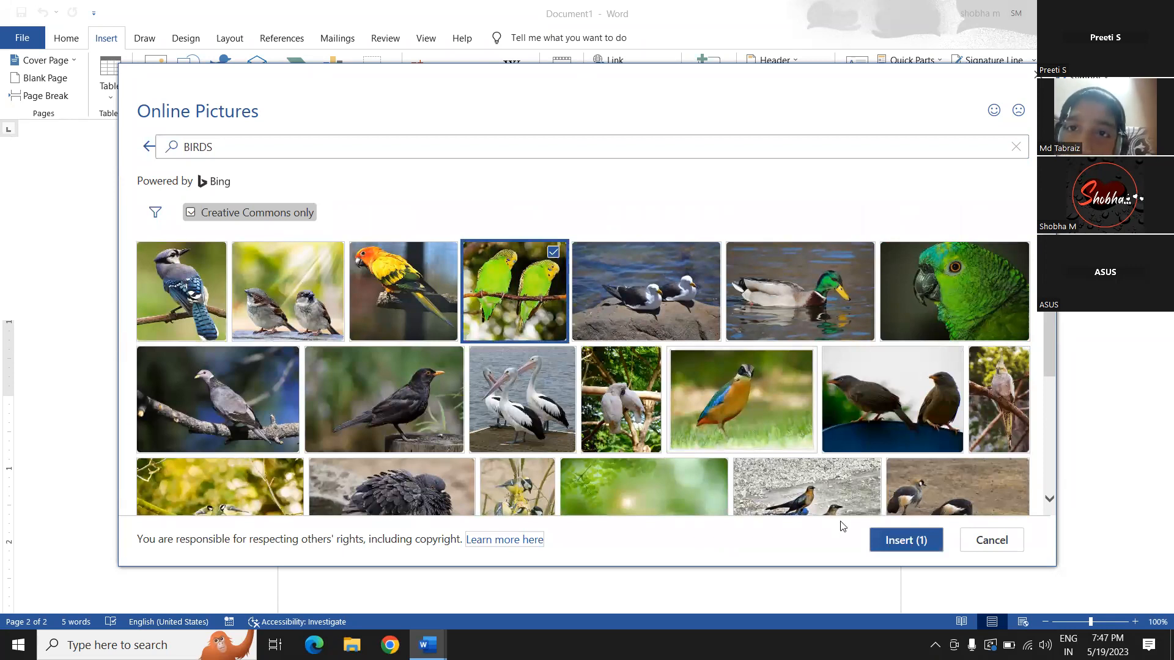
left_click(875, 542)
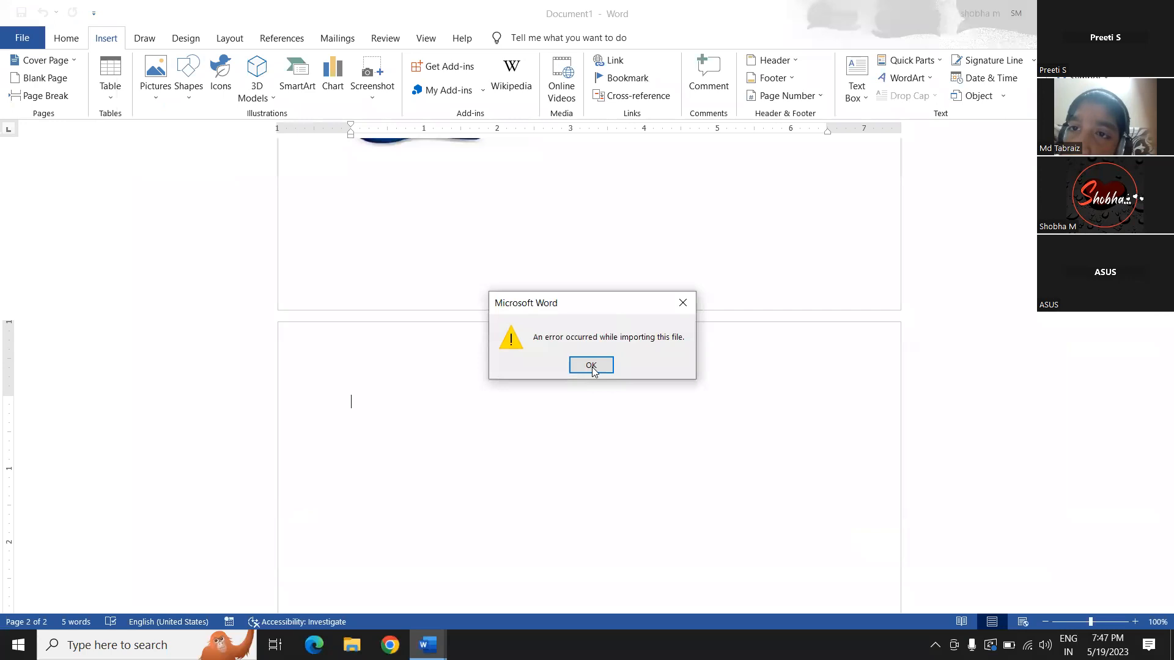
left_click(592, 366)
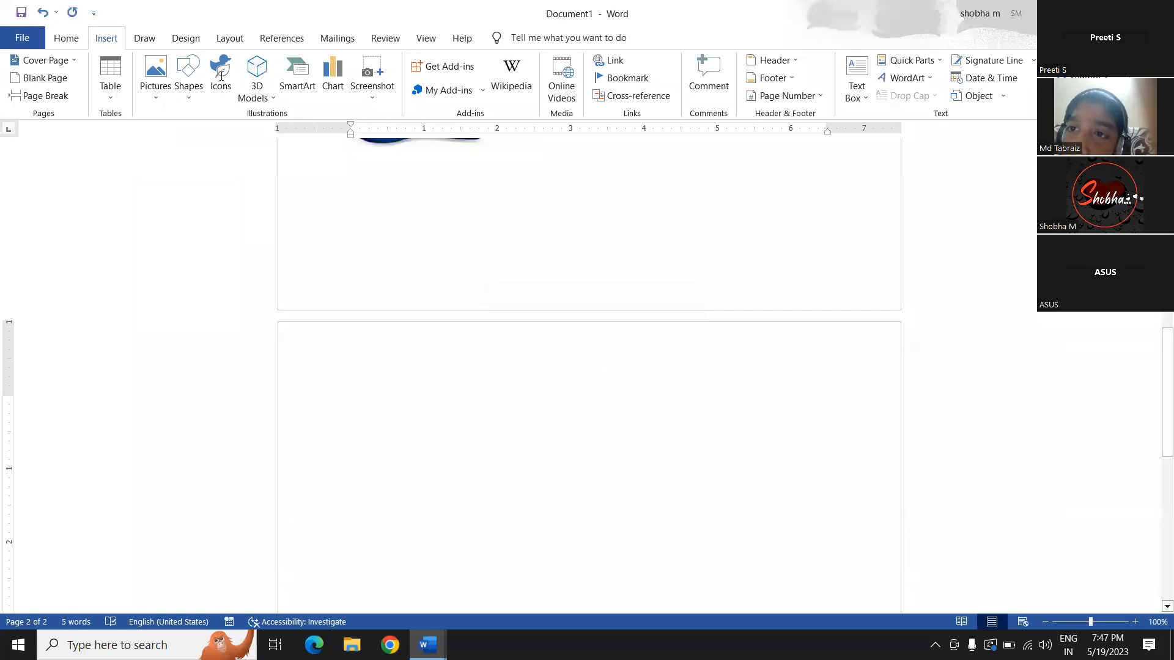
Search Online Pictures for "BIRDS", insert the orange-and-yellow parrot picture on the second page, and shrink it to about 3 inches wide
left_click(156, 76)
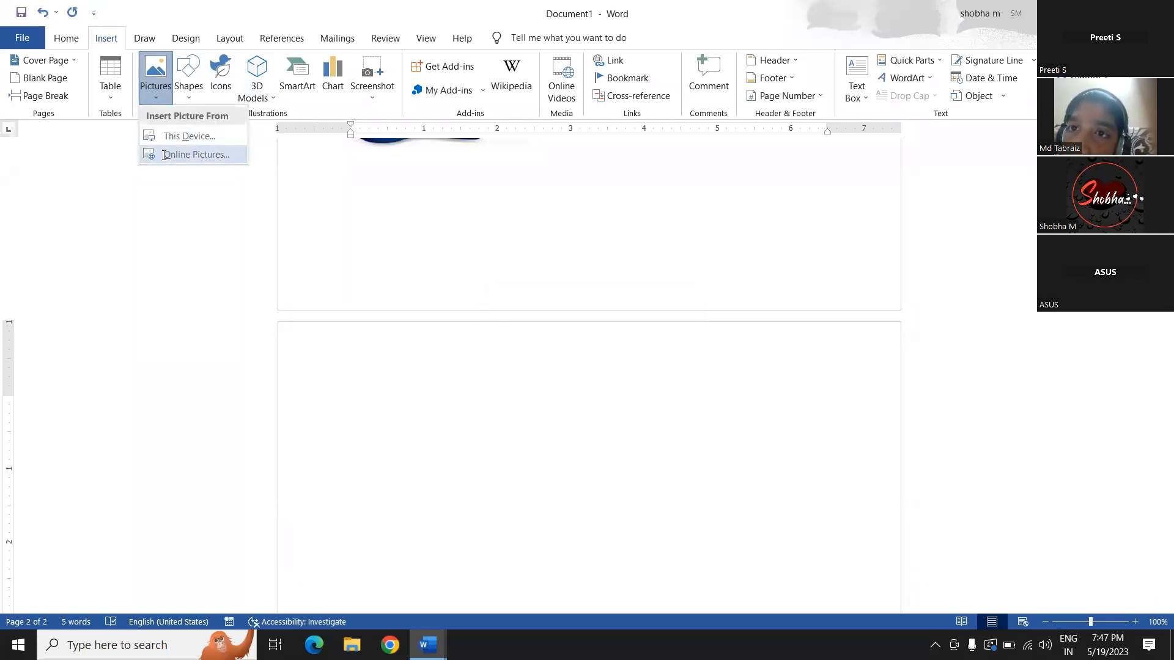
left_click(165, 155)
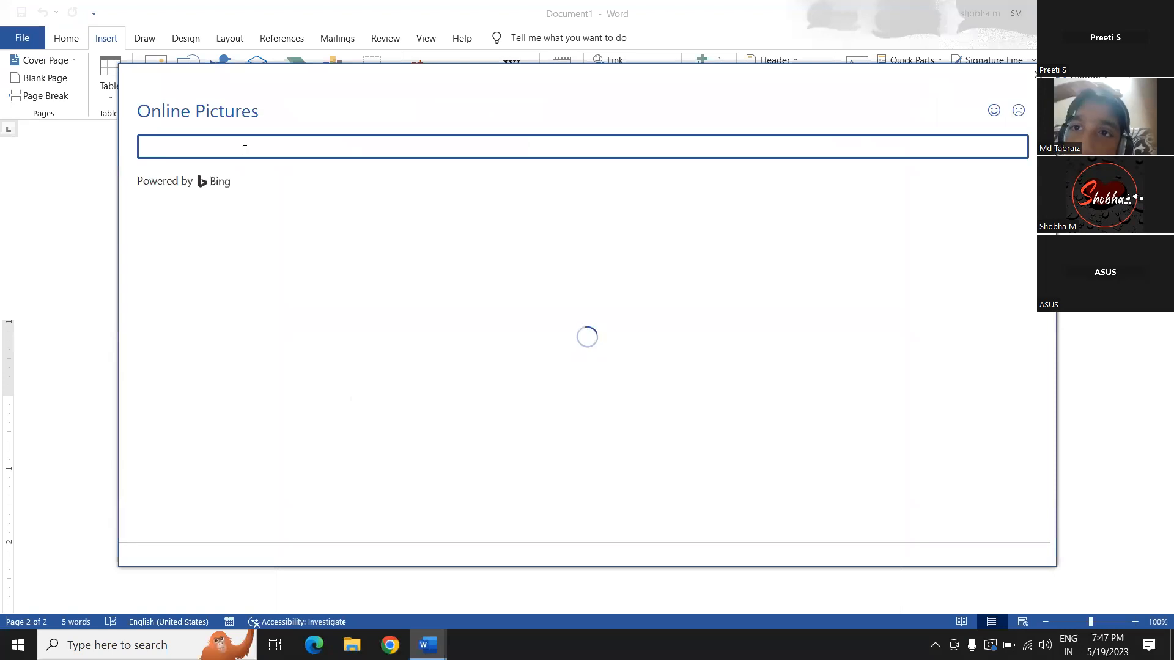
type("BIRDS")
key("Return")
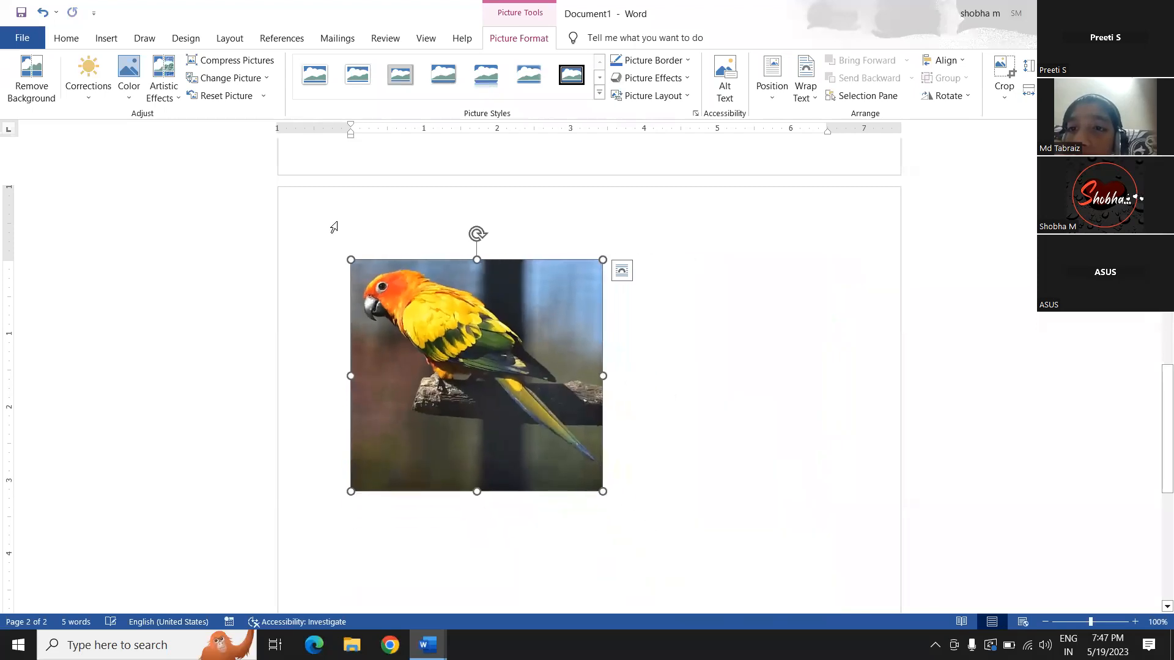
left_click_drag(349, 261, 390, 285)
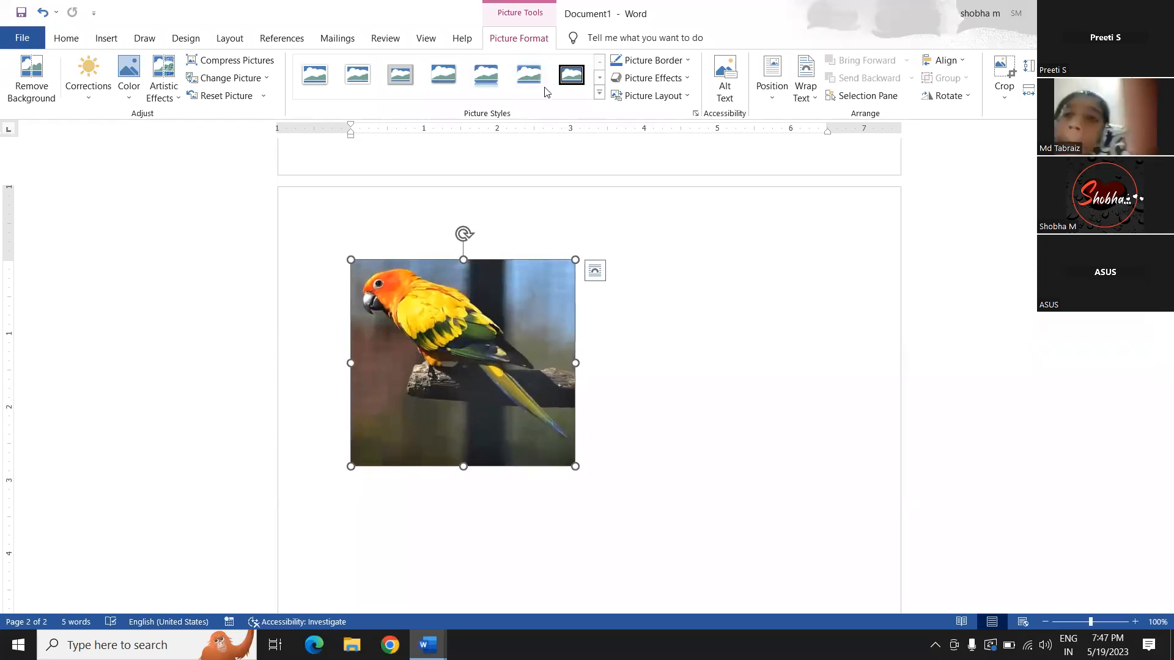
Try framed and oval picture styles on the parrot, settle on the rectangular style with a soft shadow around all edges, and deselect it
left_click(401, 75)
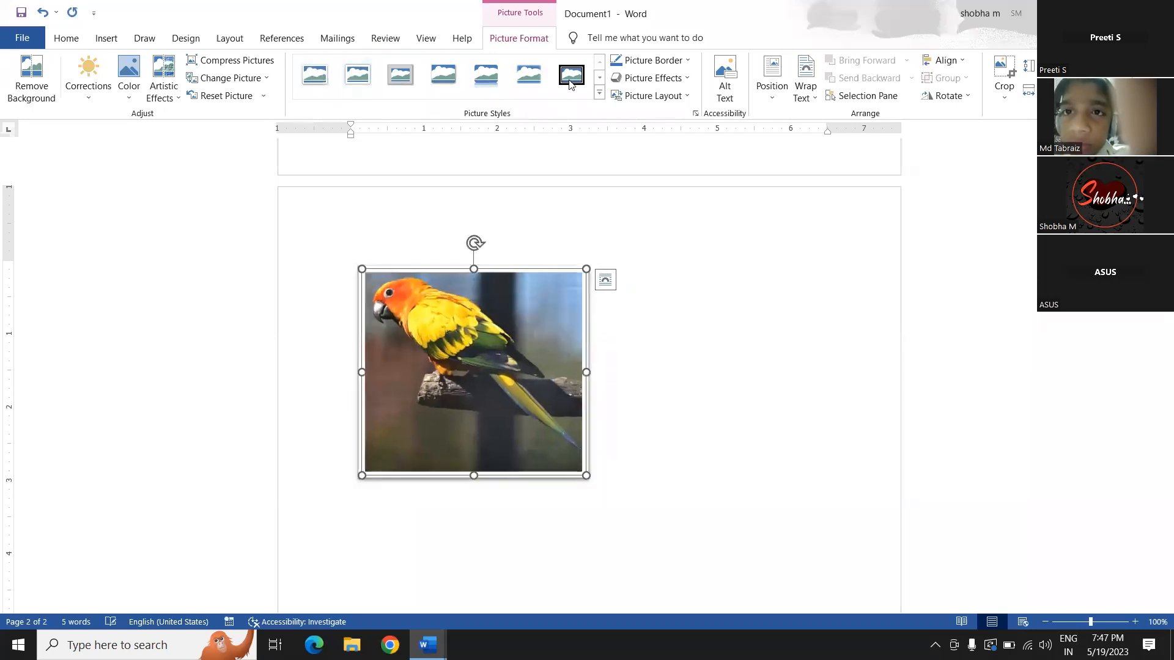
left_click(569, 84)
left_click(600, 93)
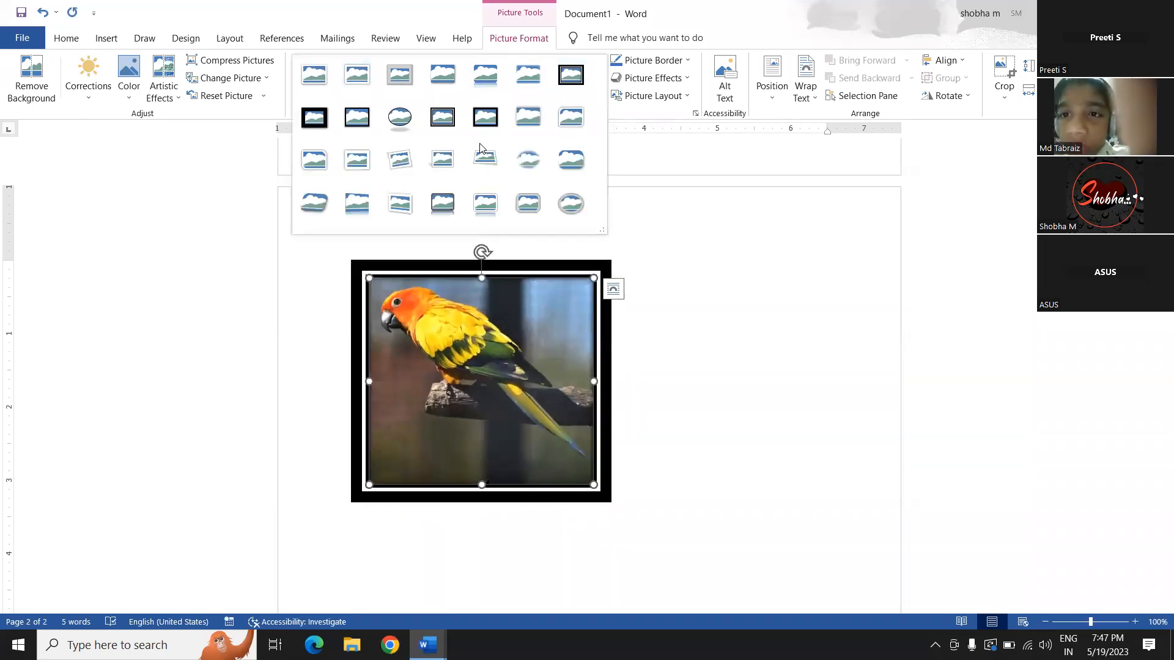
left_click(399, 118)
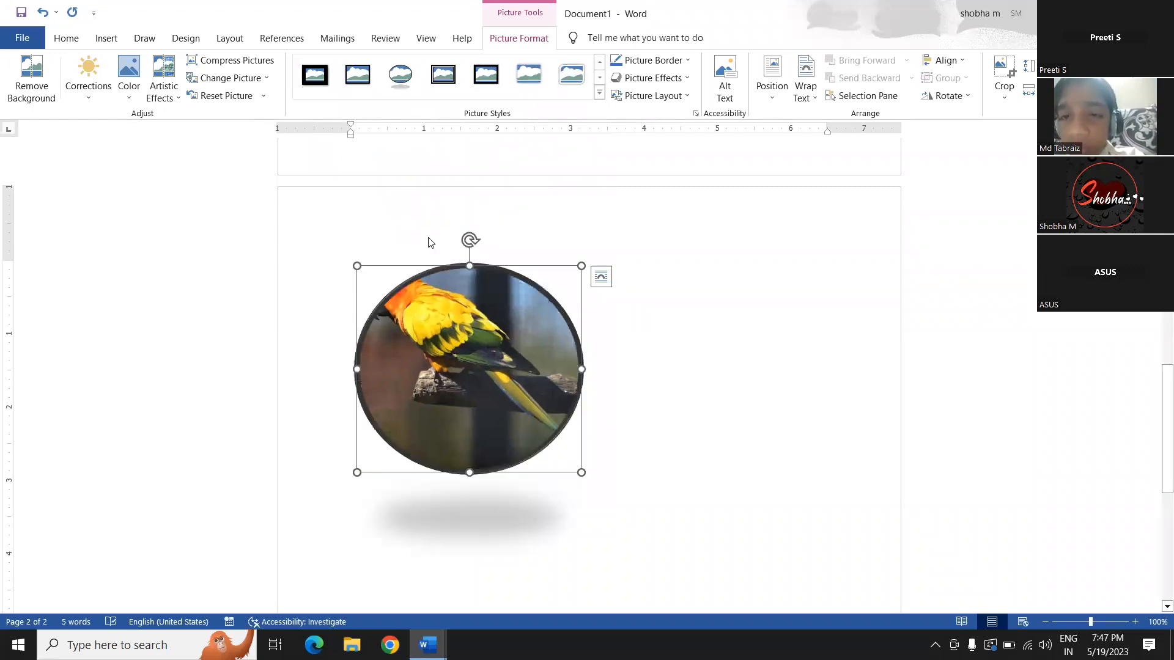
left_click(529, 89)
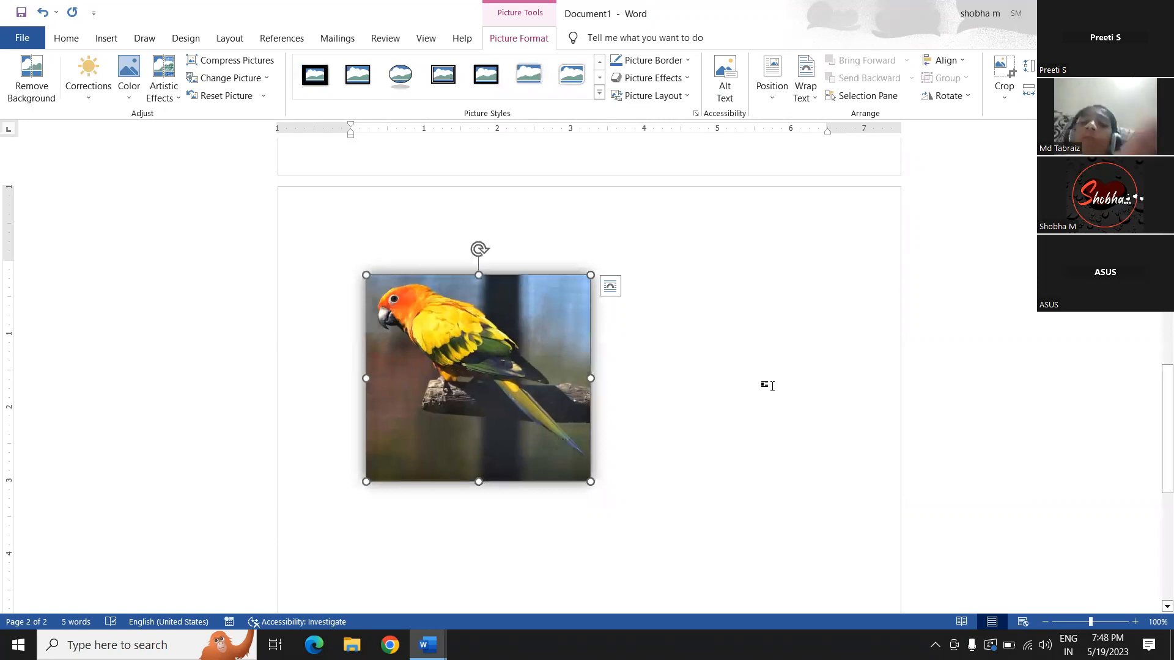
left_click(772, 386)
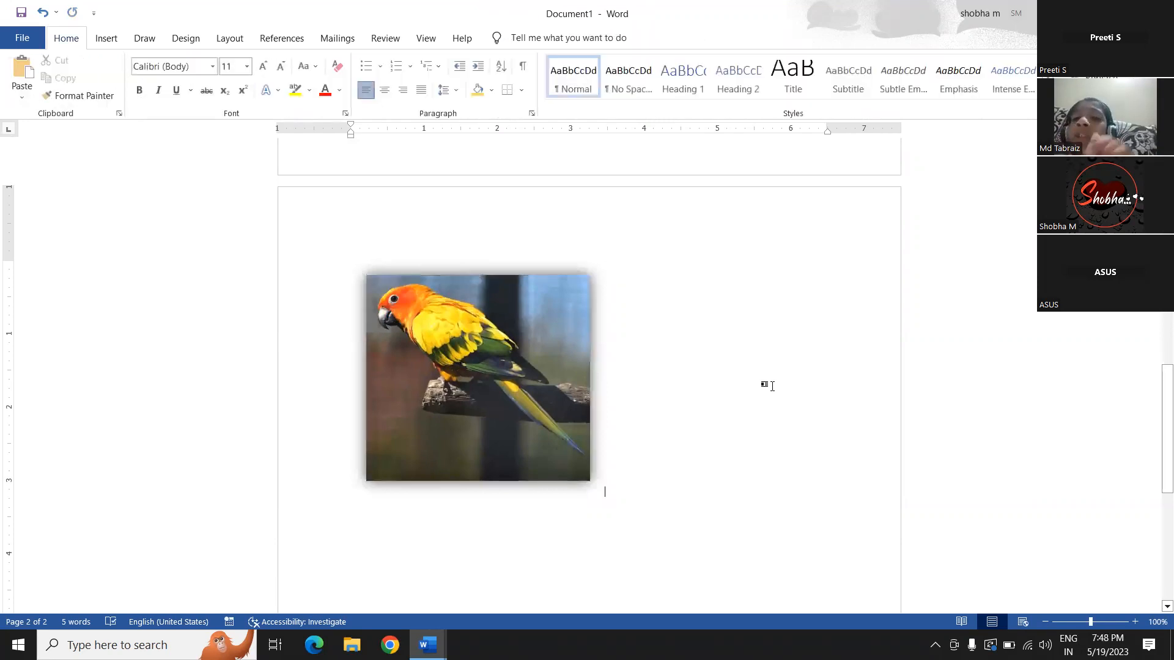
Draw a rectangle shape about 3.75 inches wide and 0.5 inch tall on the page below the parrot picture
left_click(106, 40)
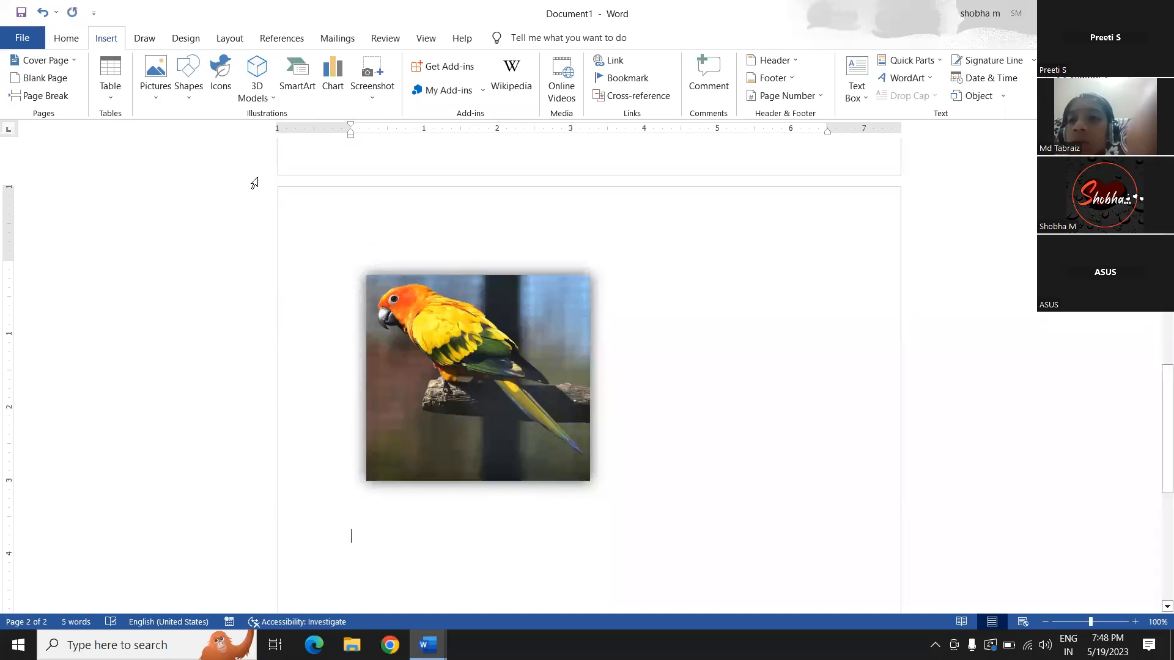
left_click(193, 95)
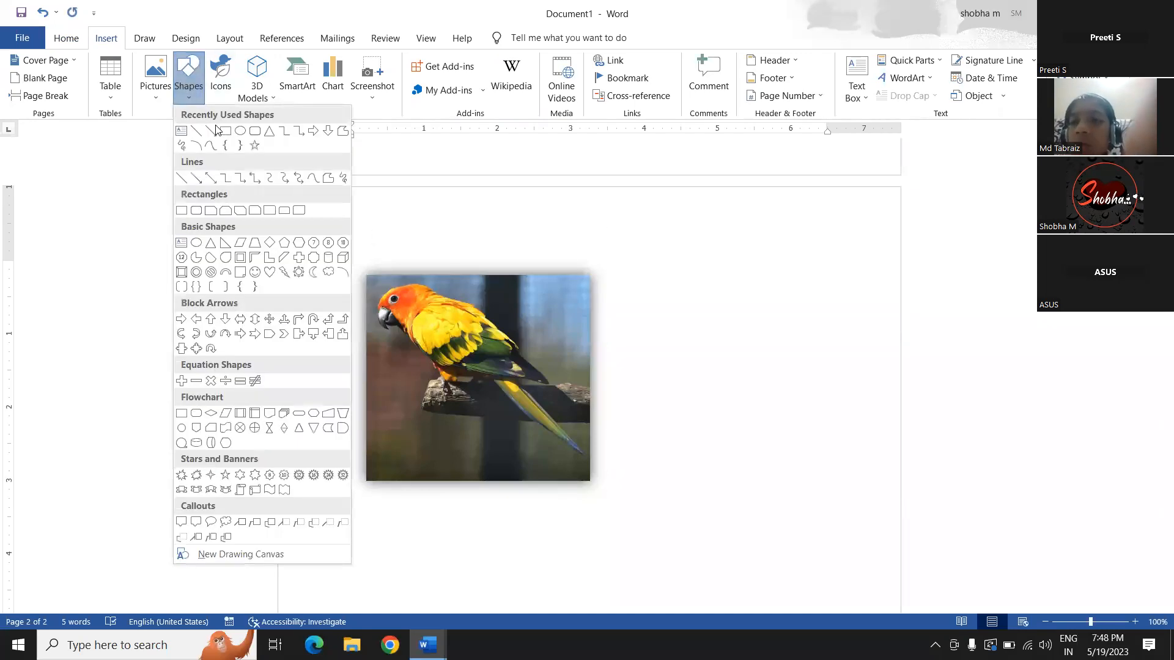
left_click(226, 132)
left_click_drag(374, 530, 649, 564)
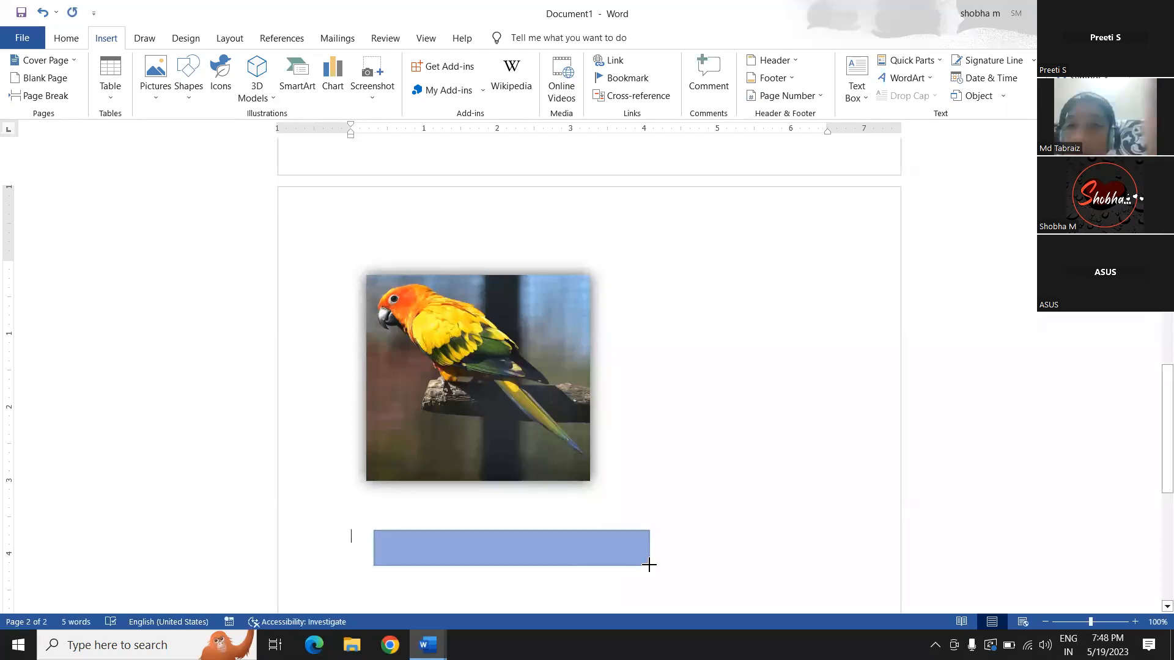
Deselect the rectangle and add several blank lines in the document text below the parrot picture
left_click(728, 518)
key("Return")
key("Return")
key("Return")
key("Return")
key("Return")
key("Return")
key("Return")
key("Return")
key("Return")
Draw a parallelogram about 1.75 inches wide and 0.7 inch tall below the blue rectangle, and deselect it
left_click(413, 453)
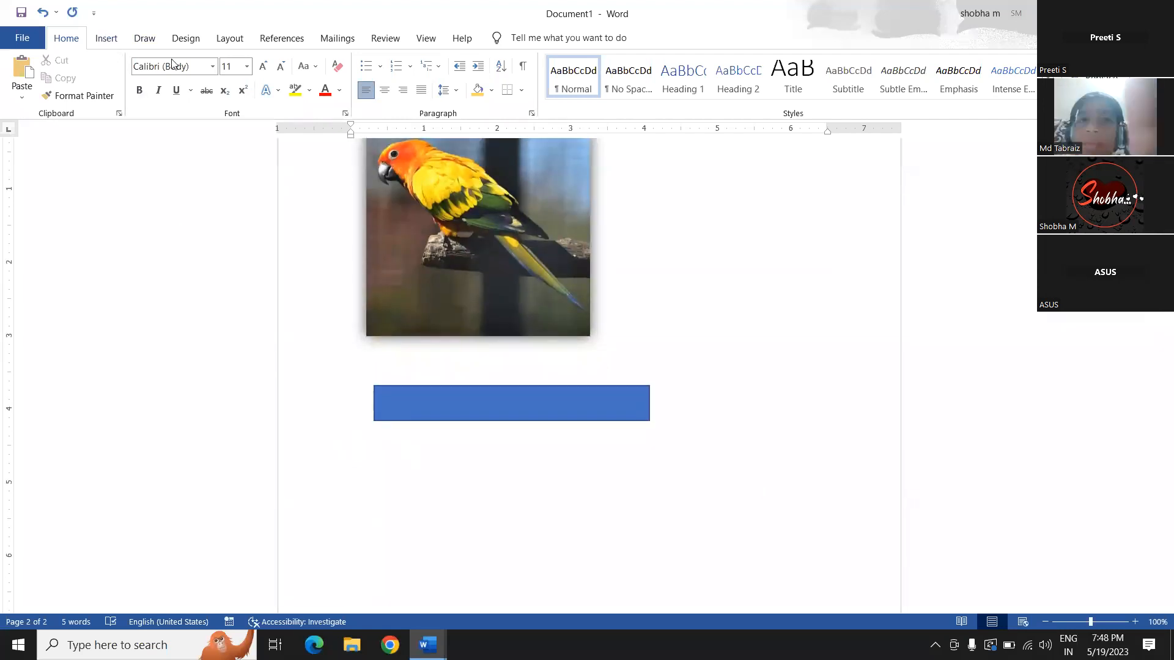
left_click(106, 37)
left_click(188, 74)
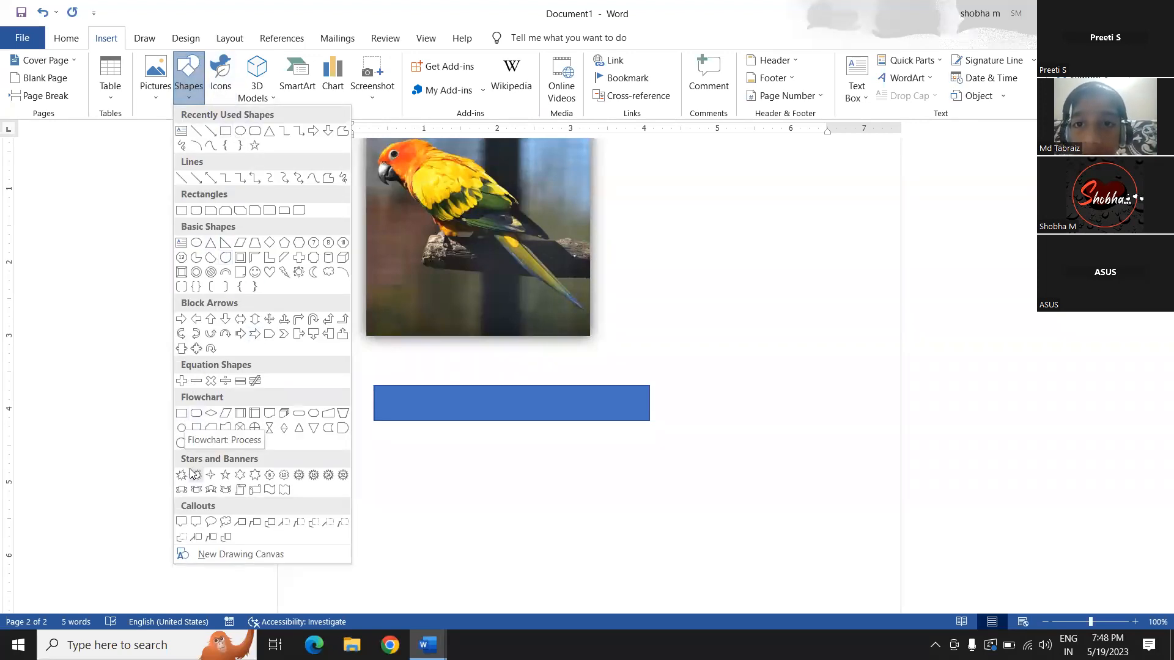
left_click(225, 413)
left_click_drag(397, 459, 525, 511)
left_click(592, 493)
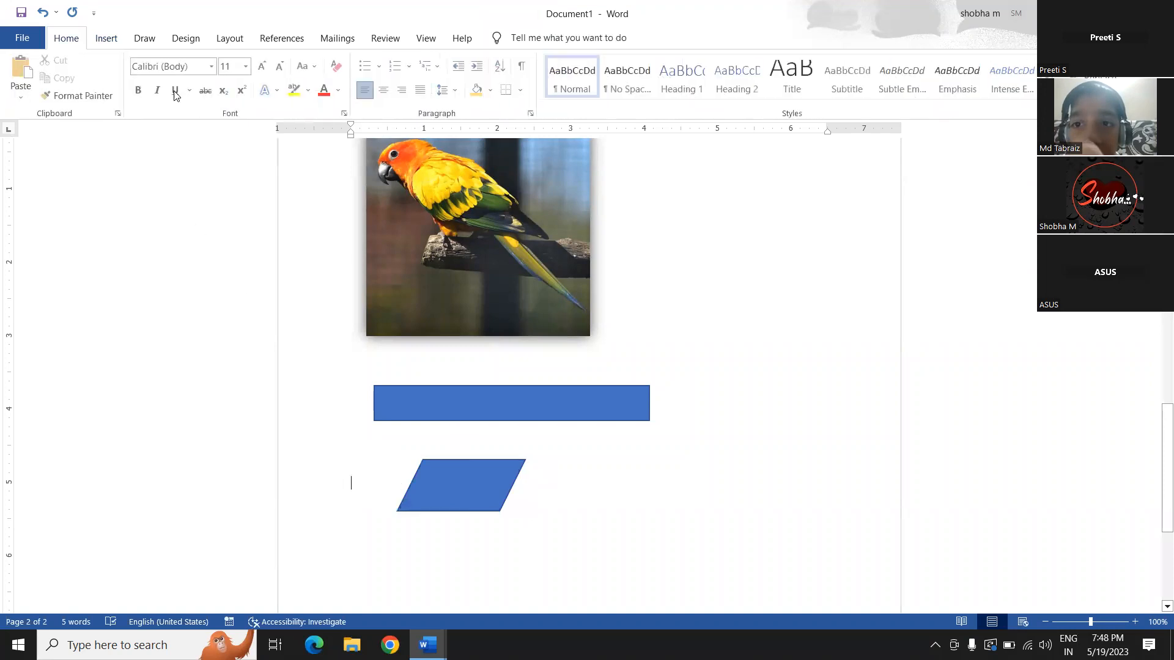
Insert the first bar chart icon from the Analytics icon group below the blue rectangle
left_click(104, 41)
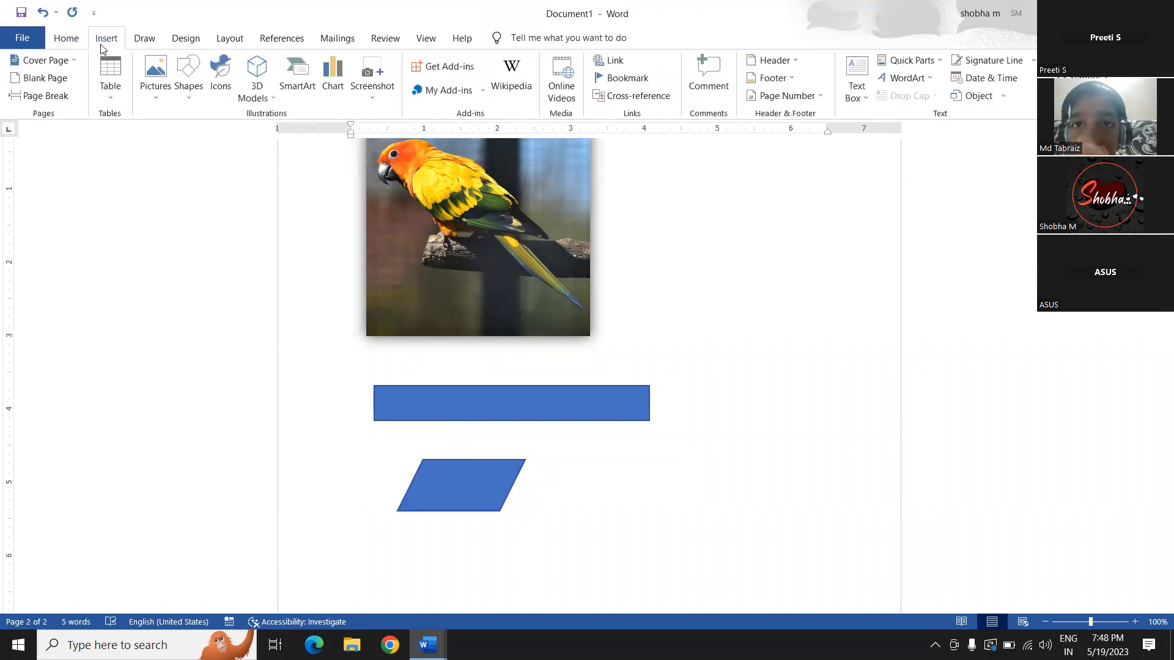
left_click(220, 76)
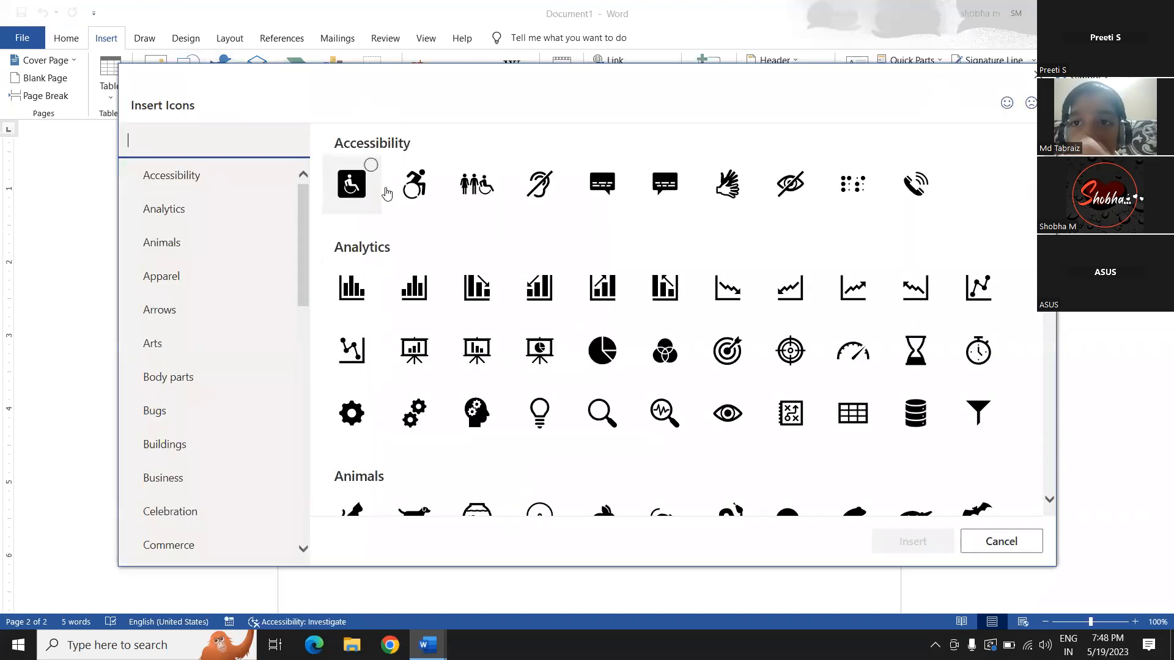
left_click(350, 281)
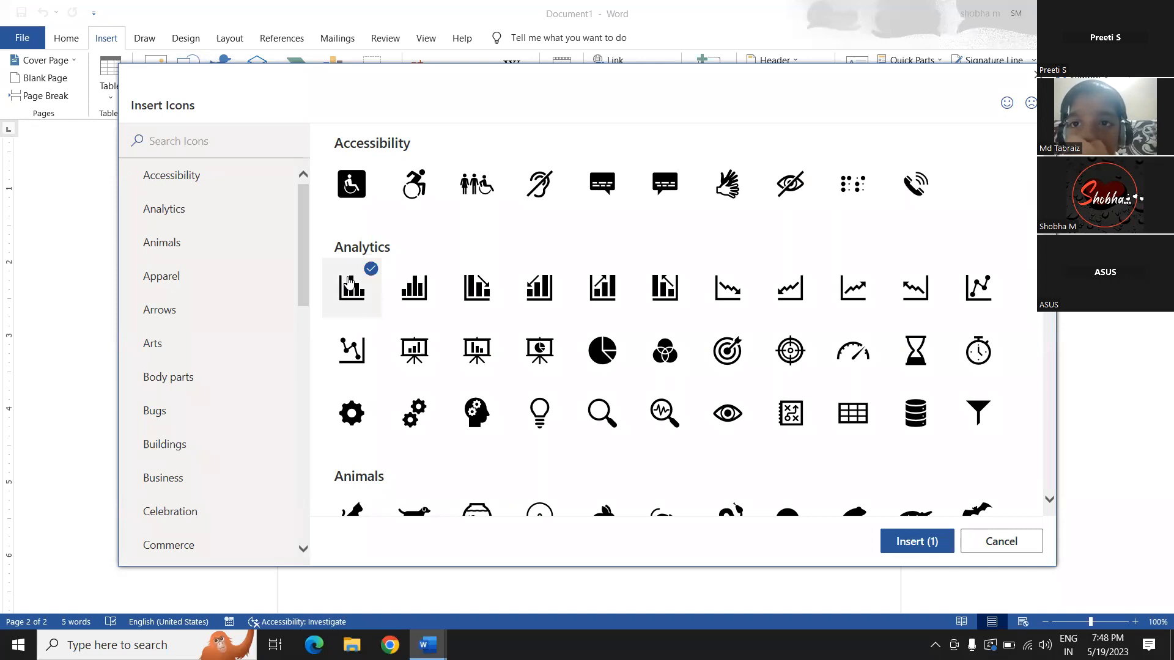
left_click(350, 281)
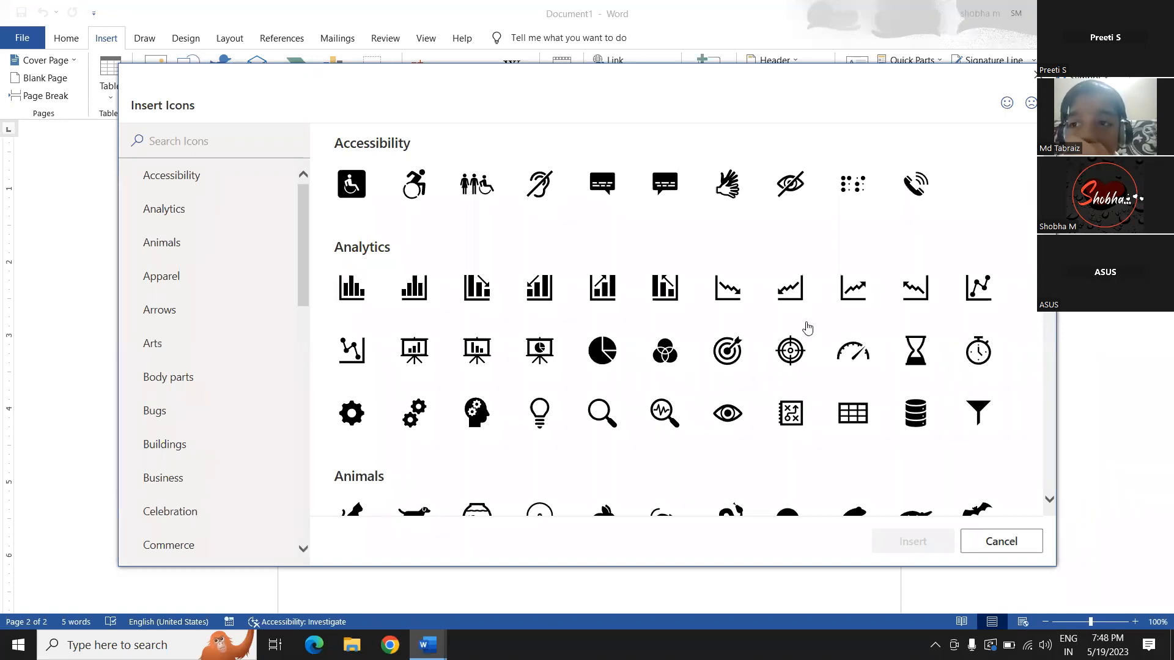
left_click(358, 290)
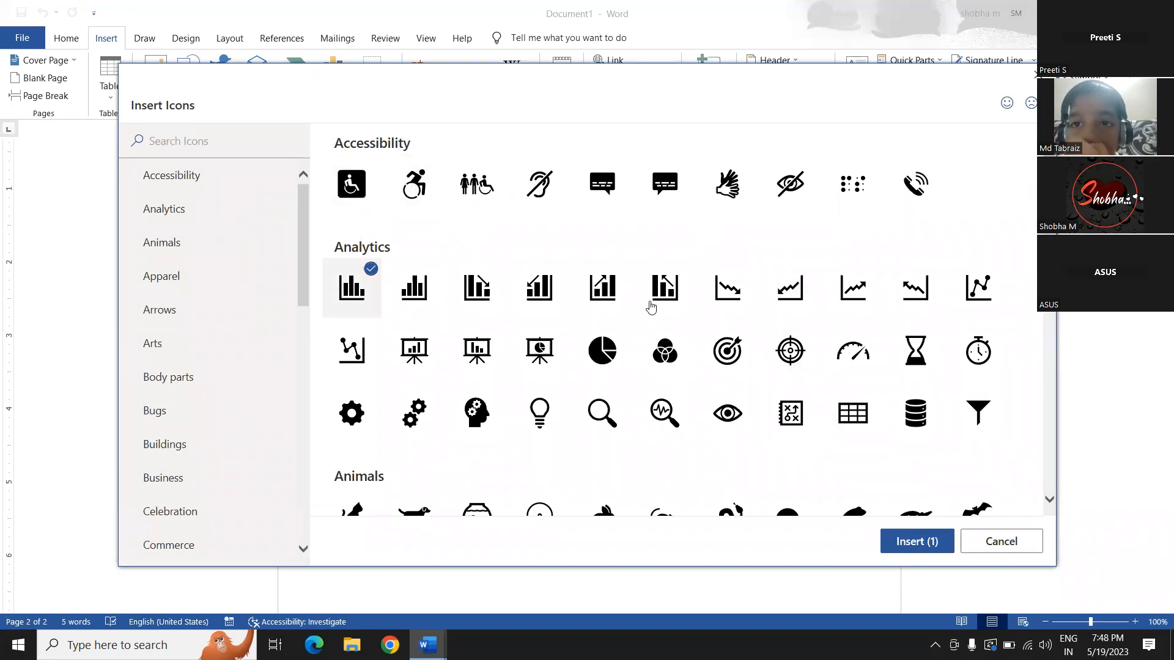
left_click(916, 541)
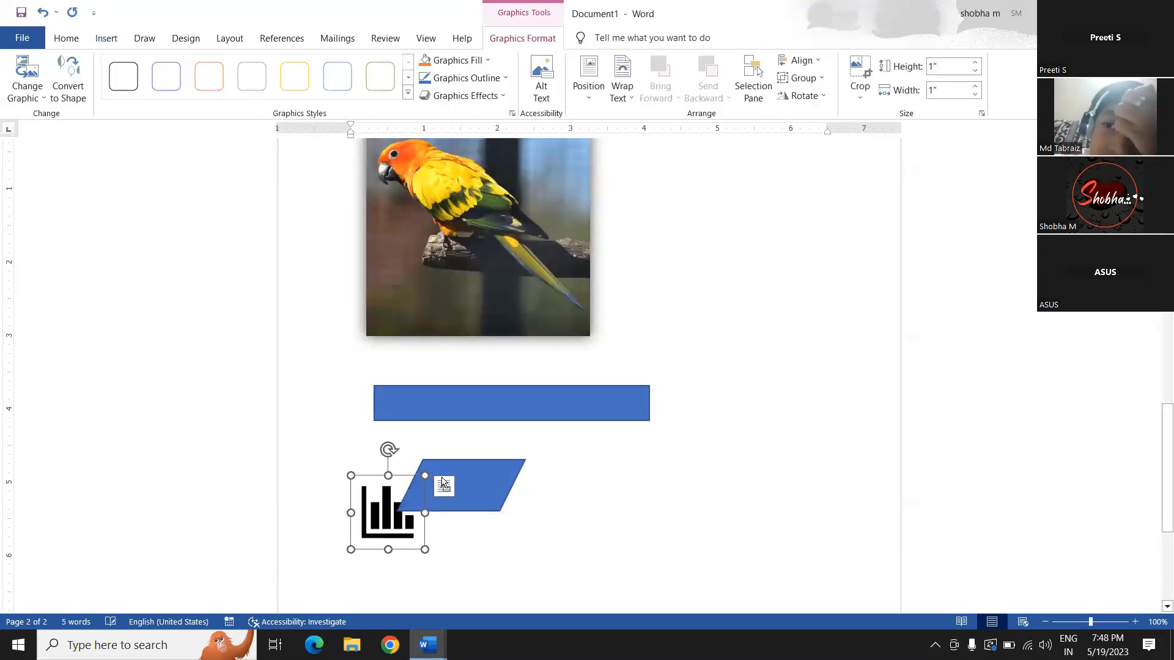
Move the parallelogram about 3.5 inches to the right, clear of the bar chart icon, and deselect it
left_click_drag(465, 489, 725, 474)
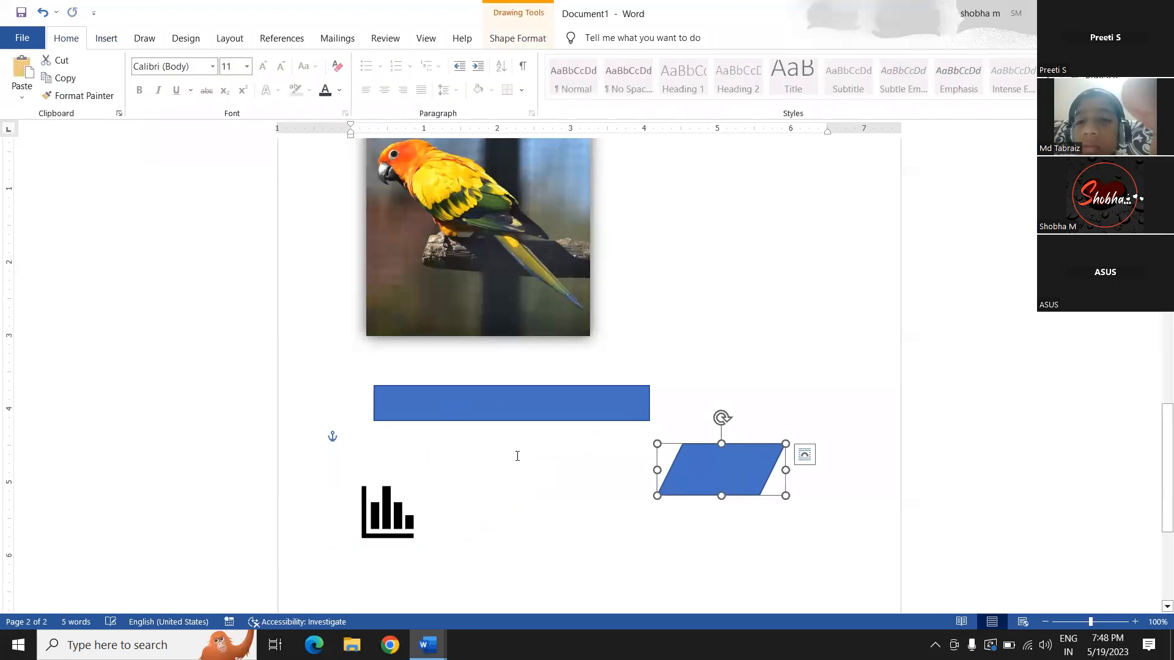
left_click(380, 518)
left_click(479, 513)
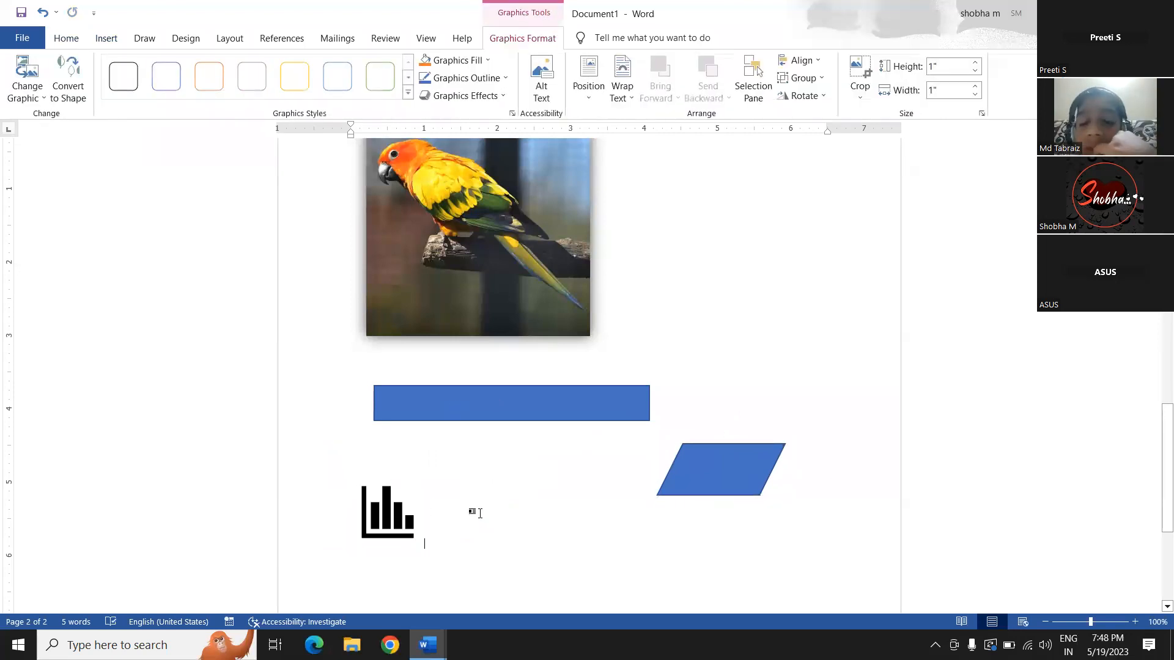
Insert the single gear icon from the Analytics group into the table, in the first cell below the "ONE TEXT / TWO TEXT" row
scroll(479, 513, "up", 15)
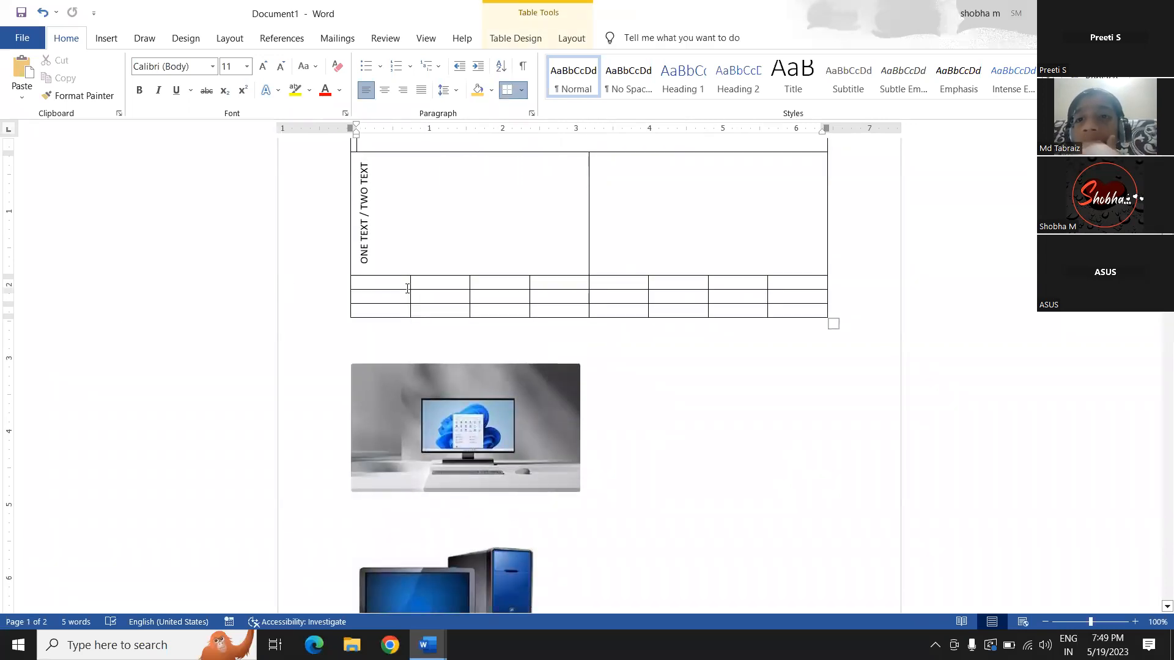
left_click(221, 74)
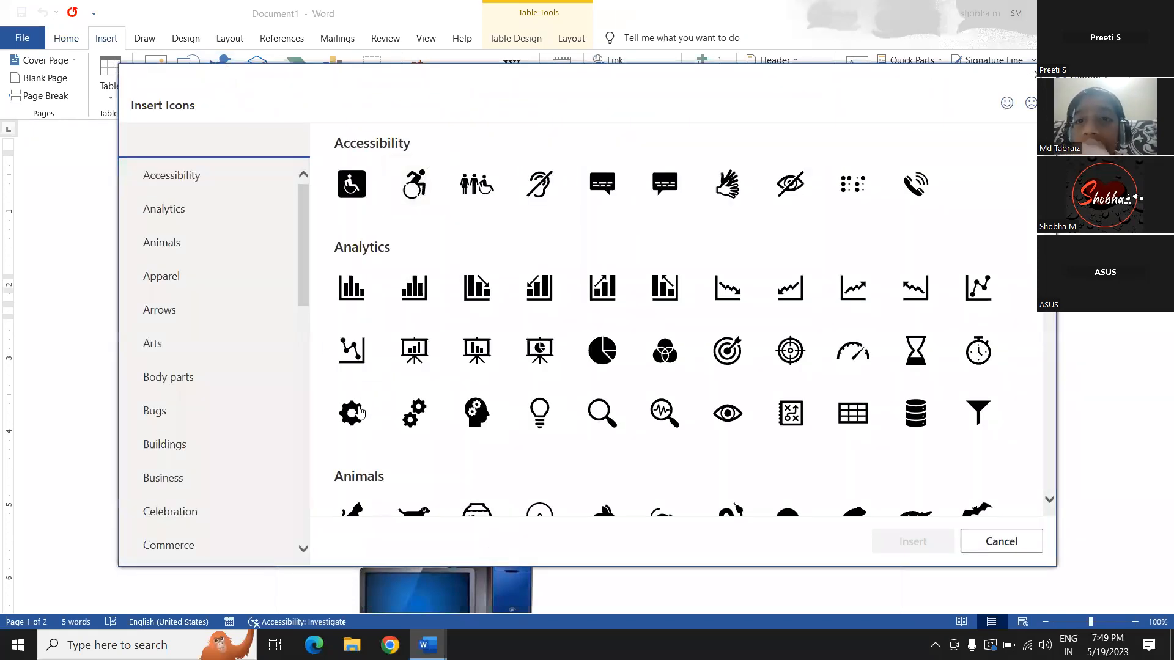
left_click(360, 414)
left_click(899, 542)
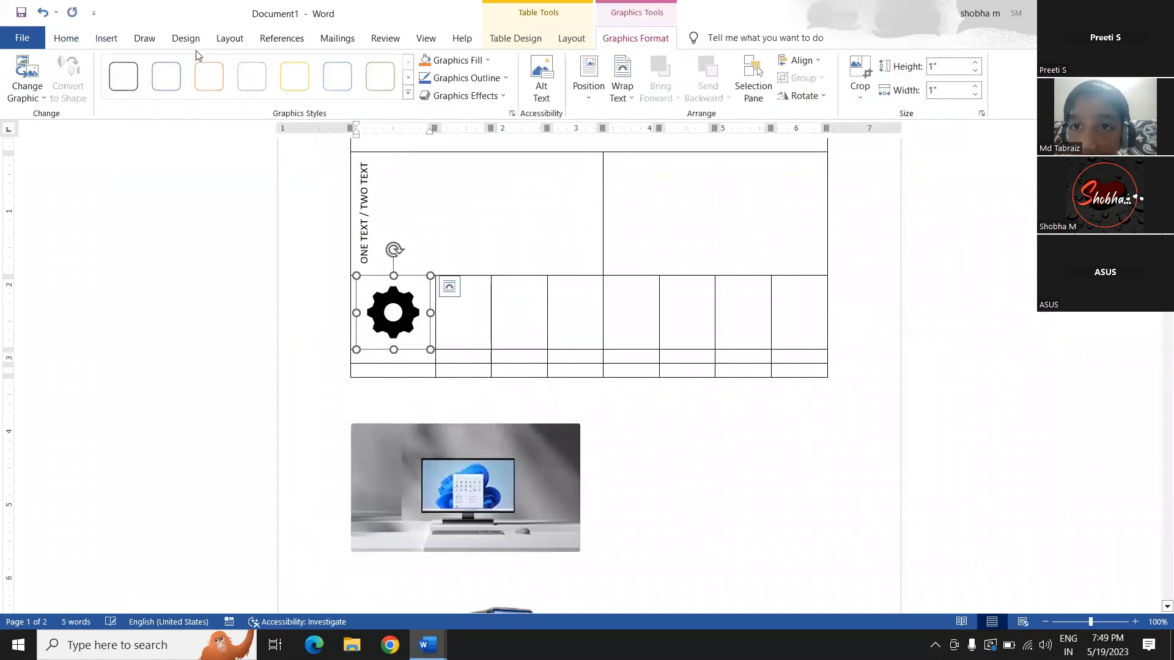
Create a new blank document
left_click(106, 41)
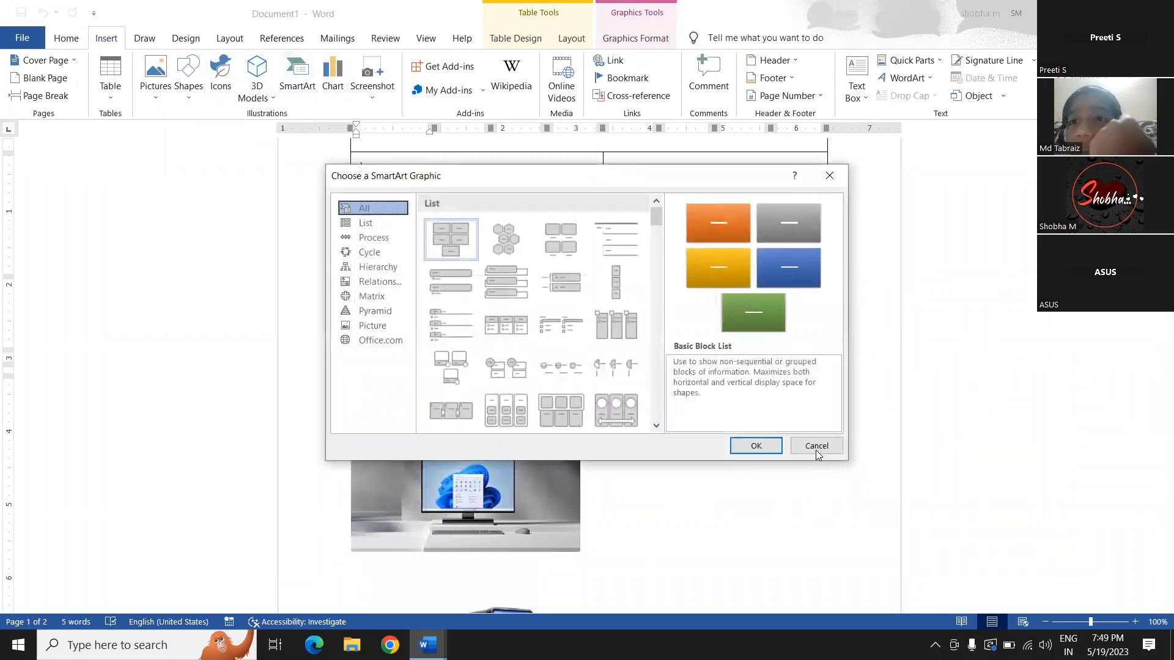
key("Escape")
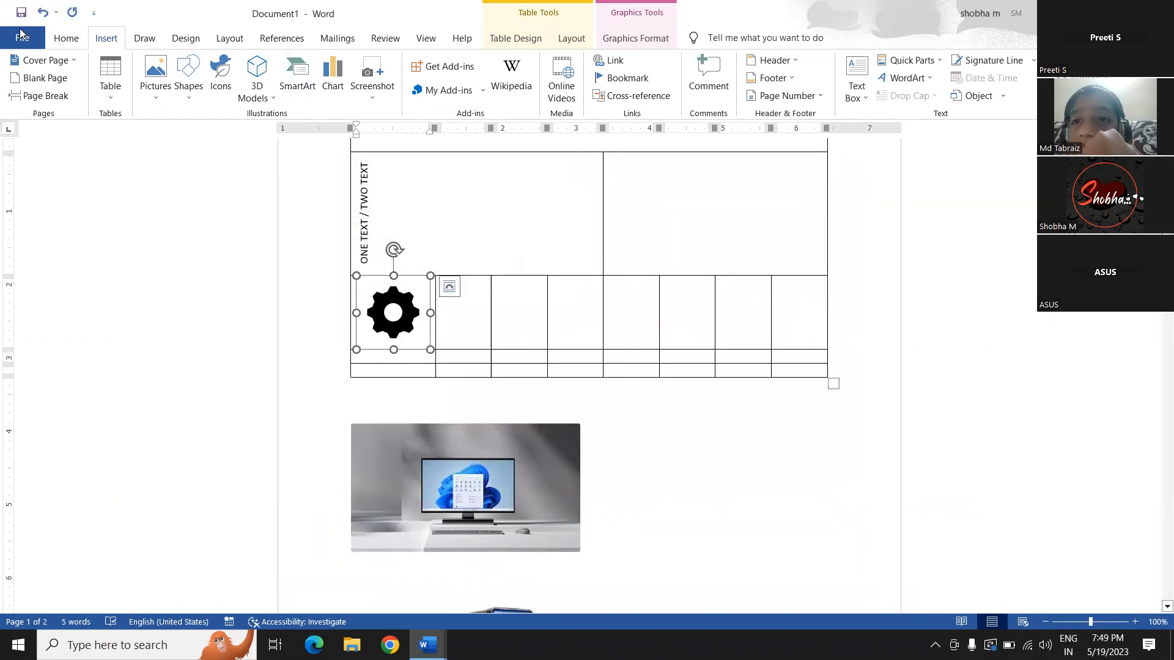
left_click(25, 44)
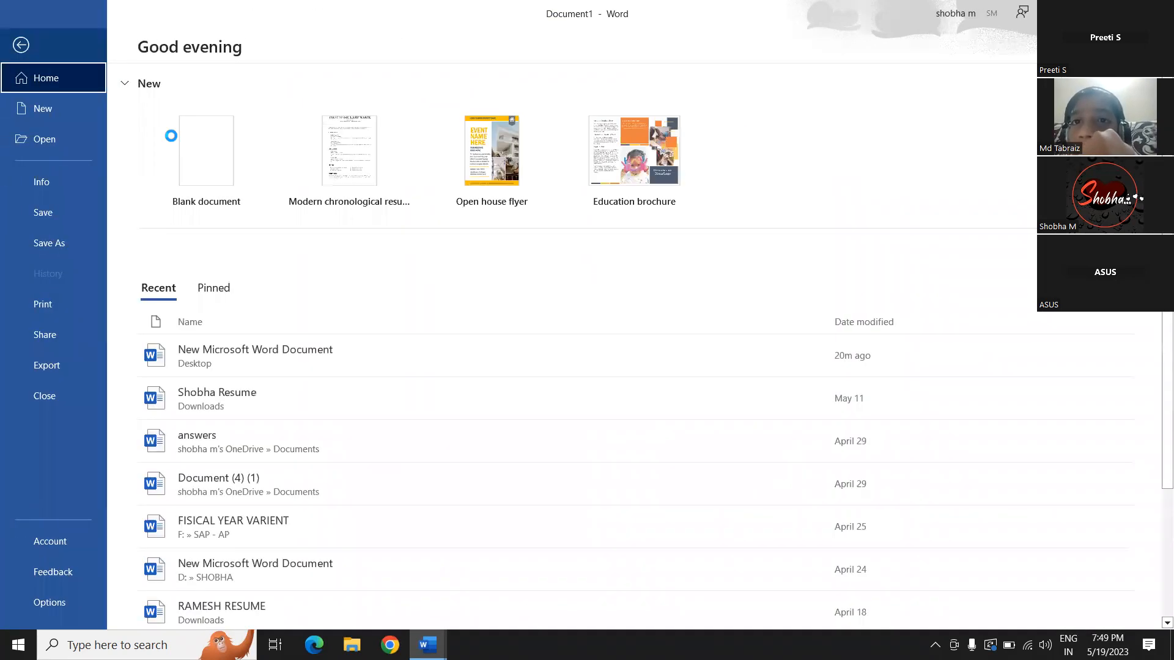
left_click(194, 109)
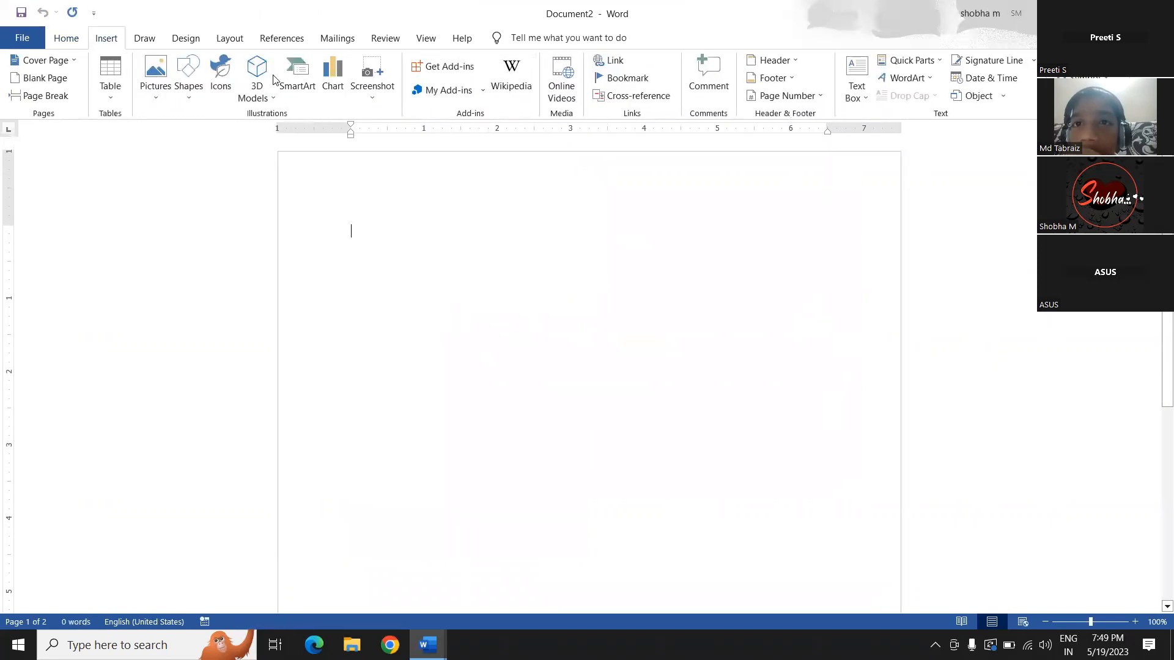
Insert a Cycle SmartArt graphic with six hexagons around a central hexagon, and deselect it
left_click(305, 92)
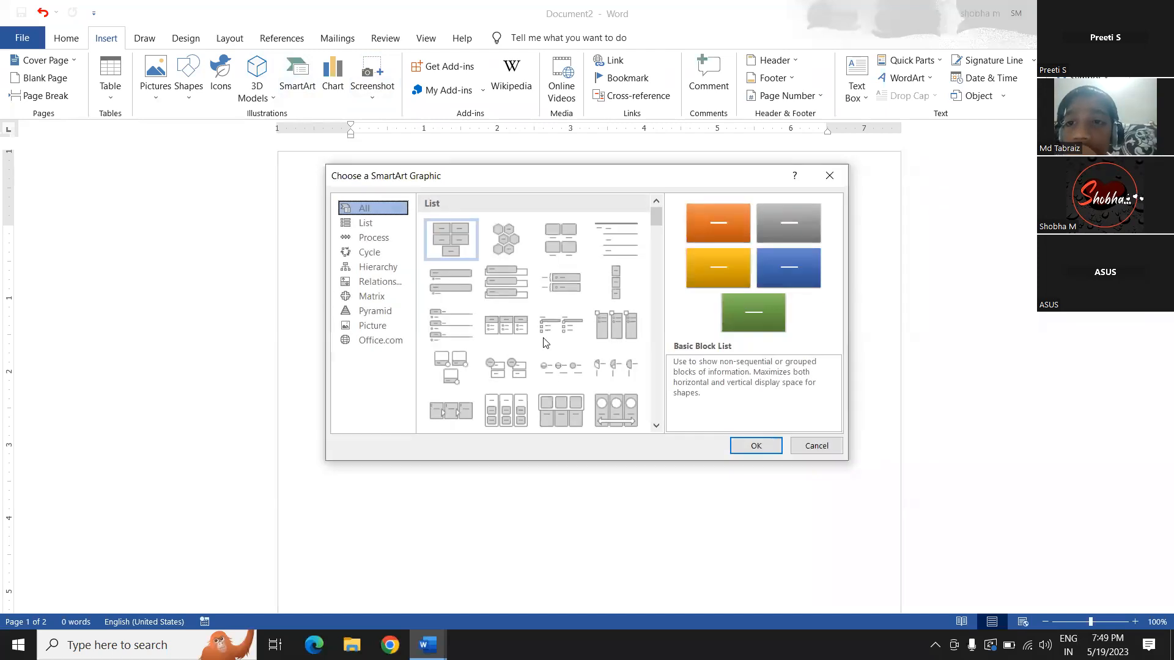
left_click(384, 238)
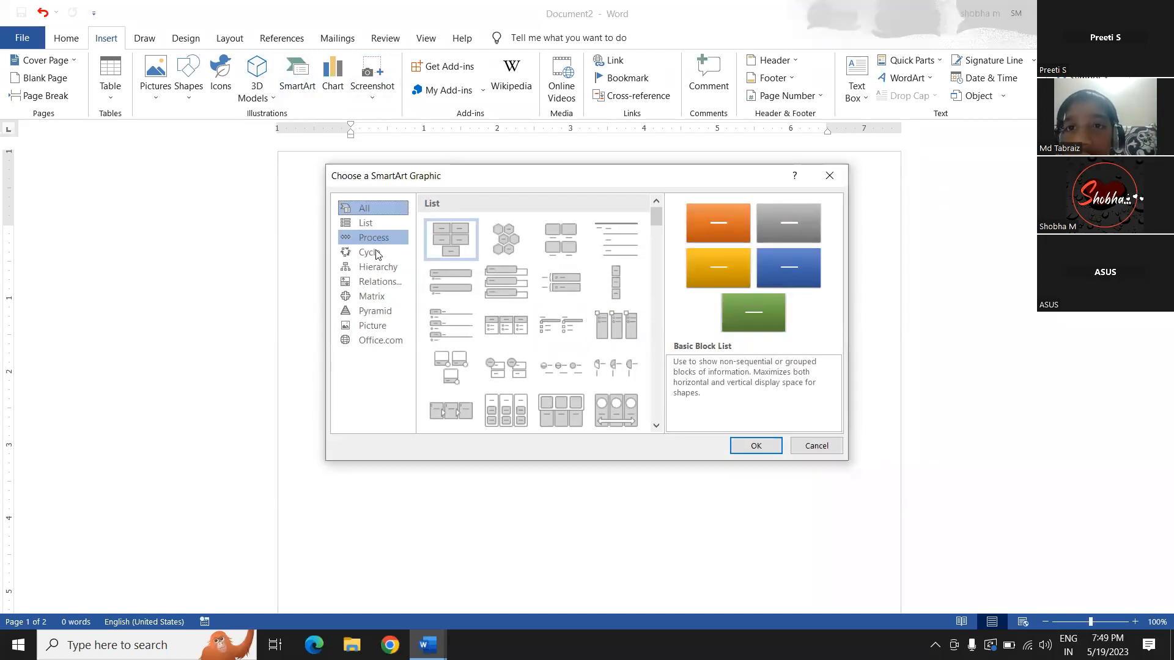
left_click(377, 253)
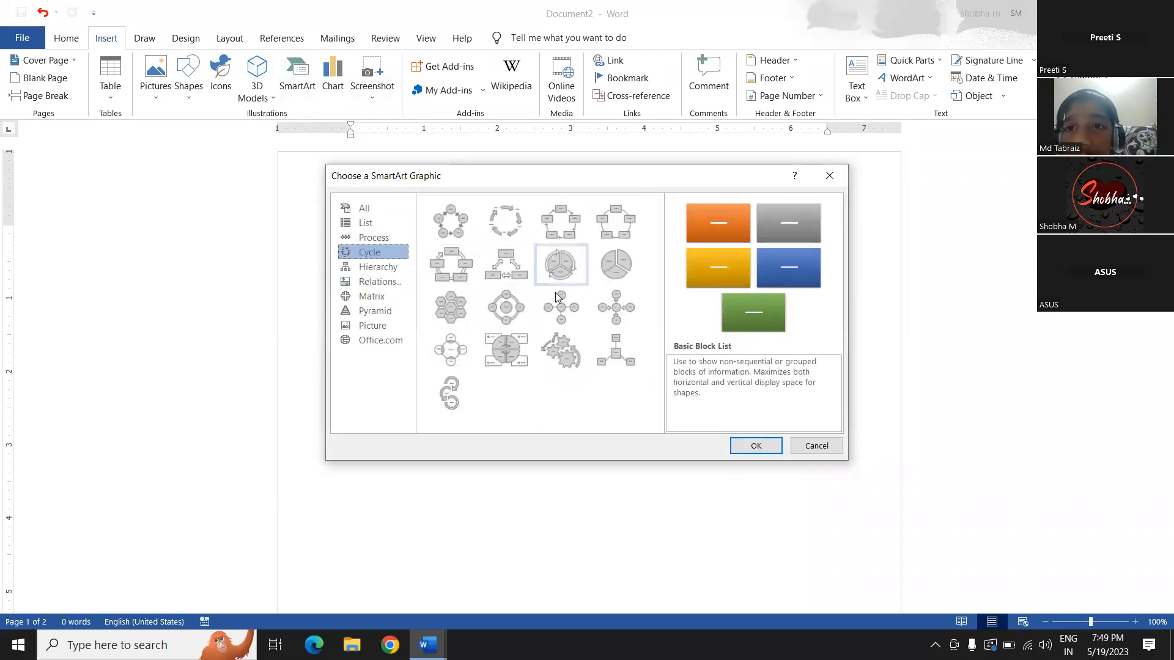
left_click(451, 307)
left_click(756, 445)
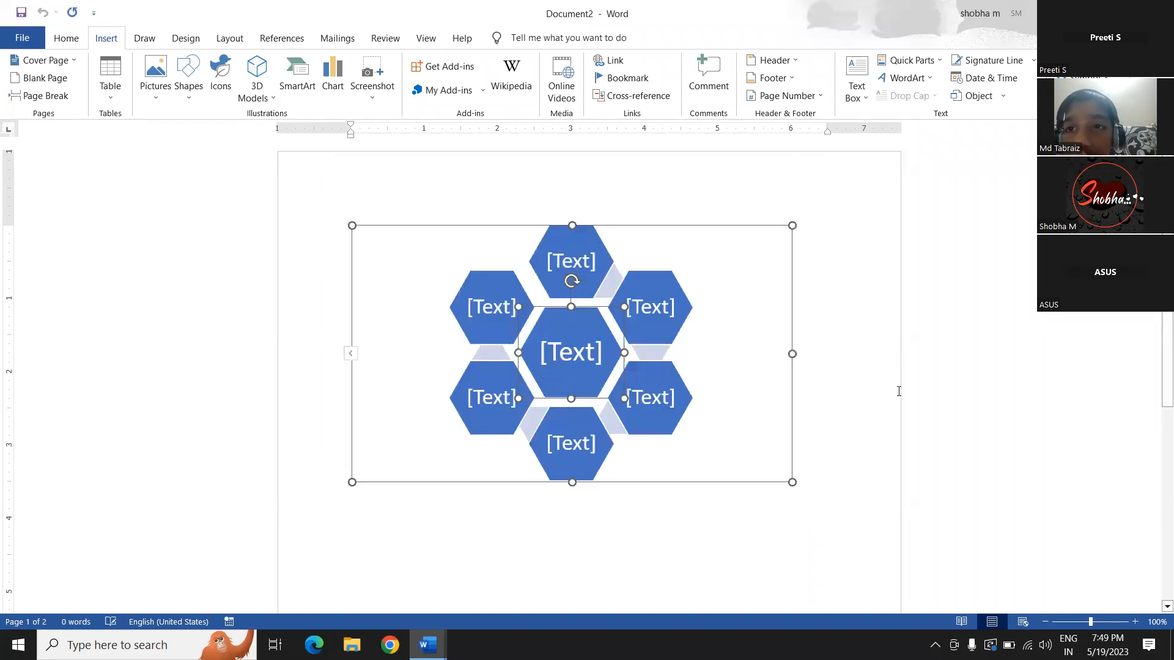
left_click(649, 147)
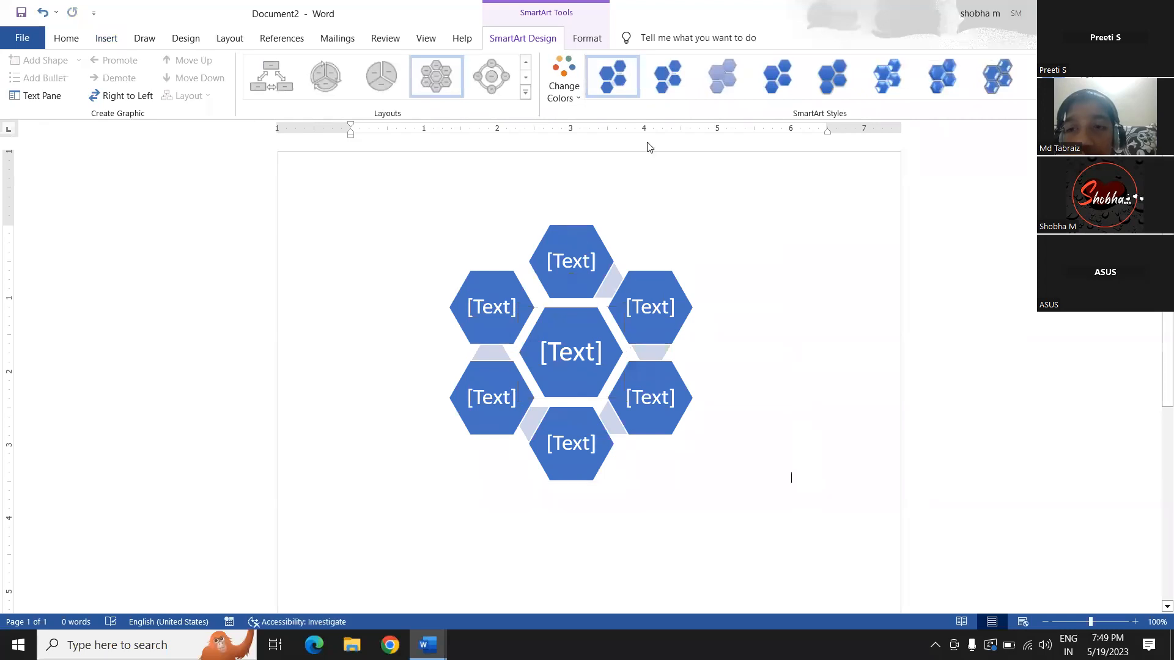
Recolor the hexagon SmartArt with the first Colorful scheme, apply a glossy 3-D SmartArt style, and deselect it
left_click(605, 232)
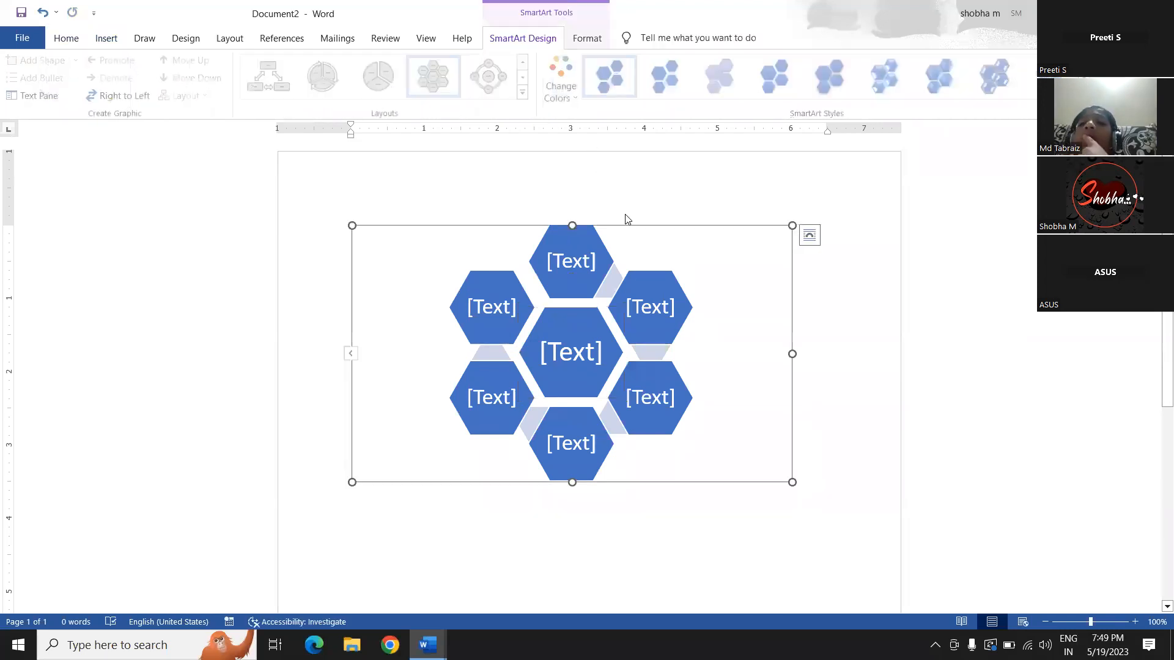
left_click(564, 80)
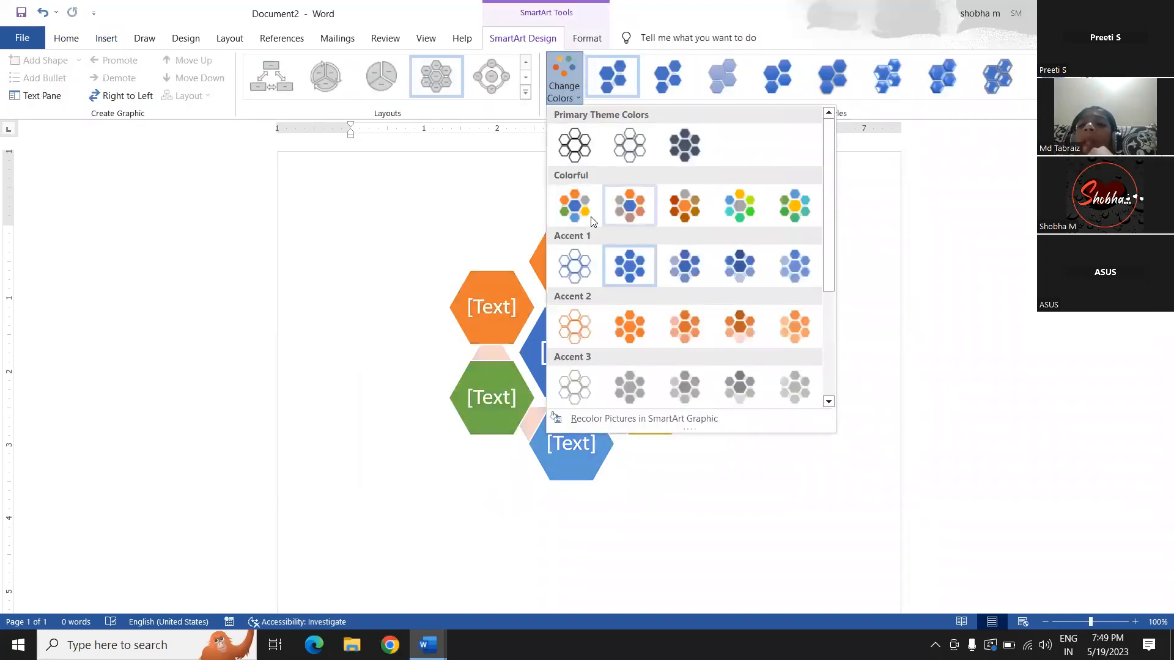
left_click(574, 205)
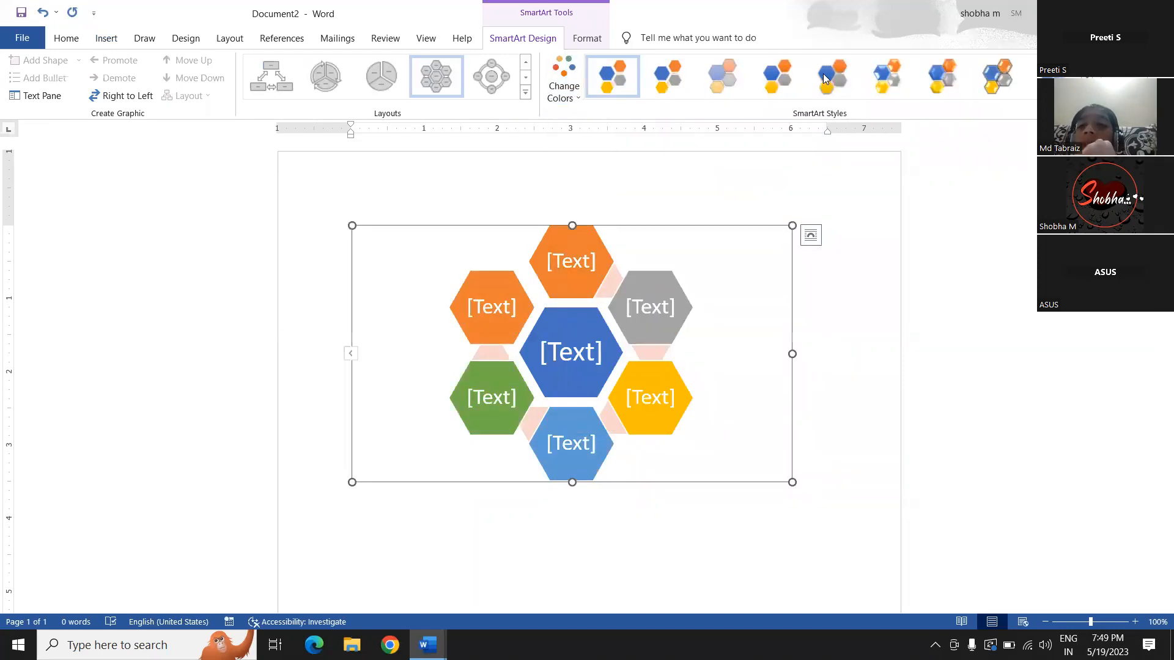
left_click(886, 77)
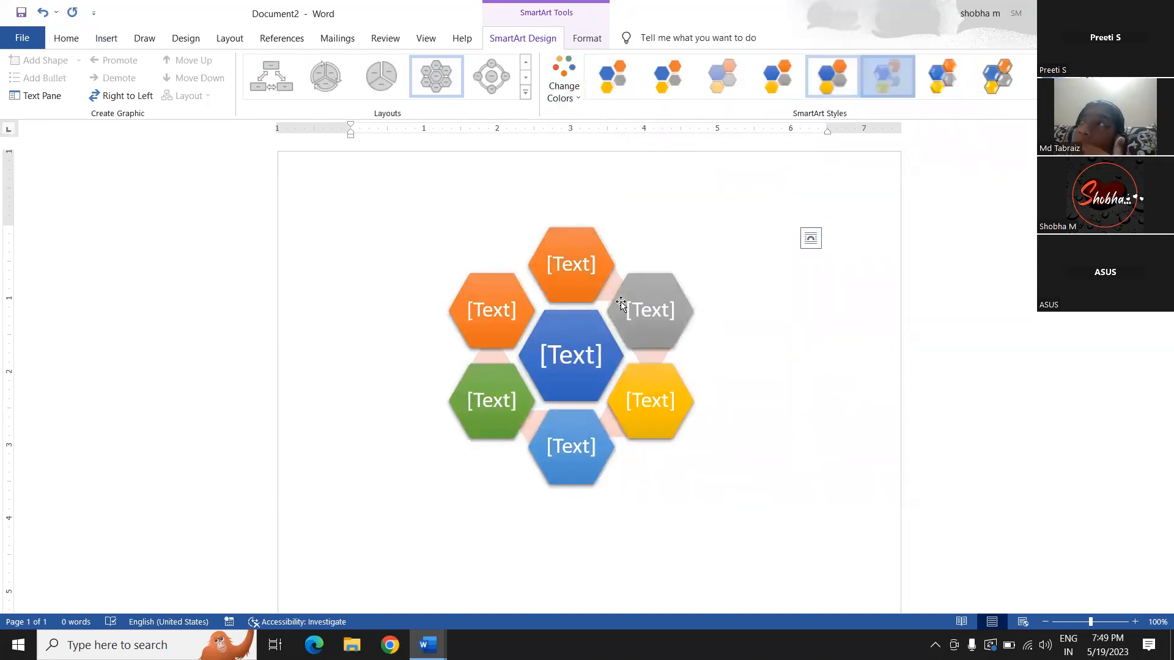
left_click(848, 283)
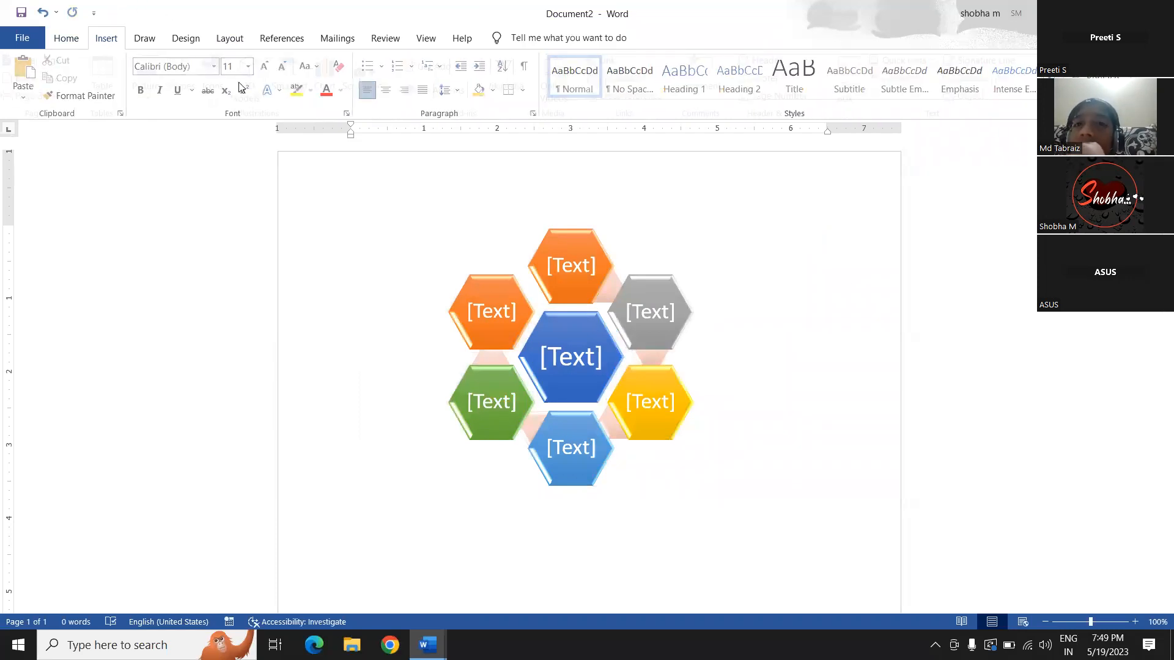
Insert the default clustered column chart below the hexagon SmartArt, and close its data sheet
left_click(105, 42)
left_click(335, 86)
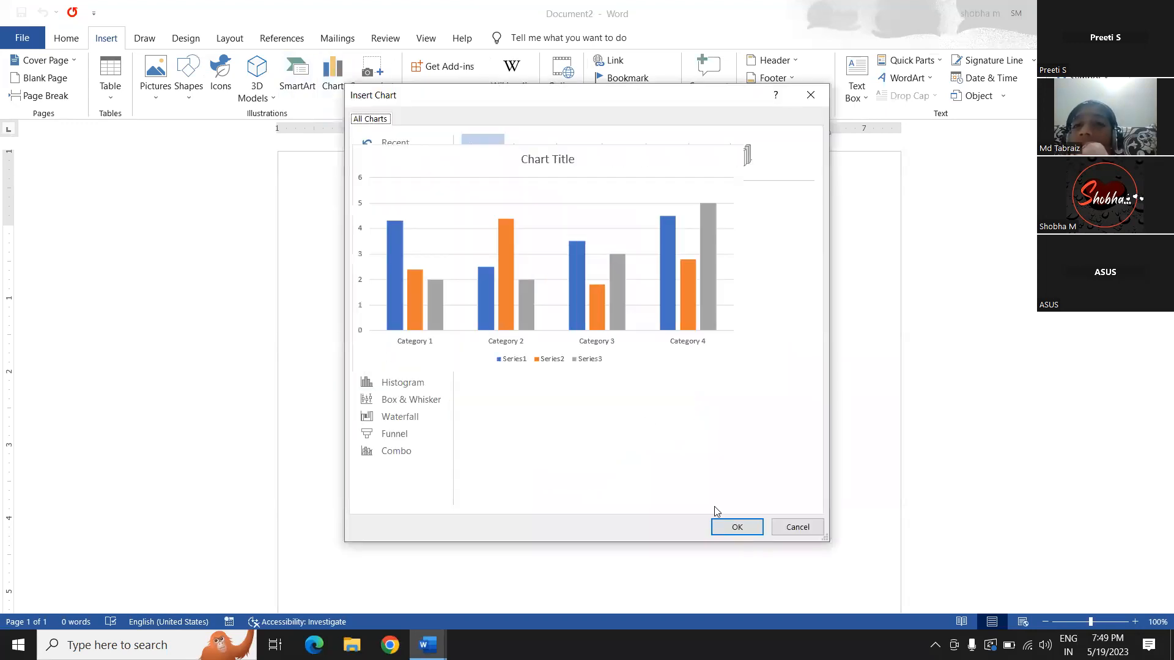
left_click(742, 528)
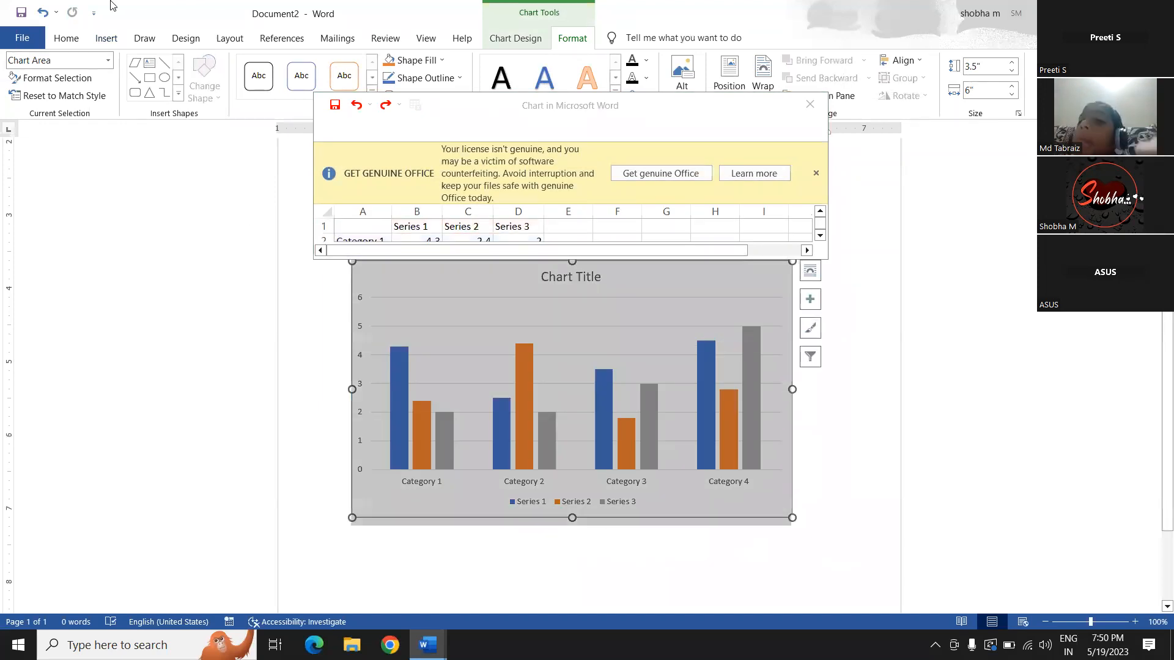
left_click(103, 37)
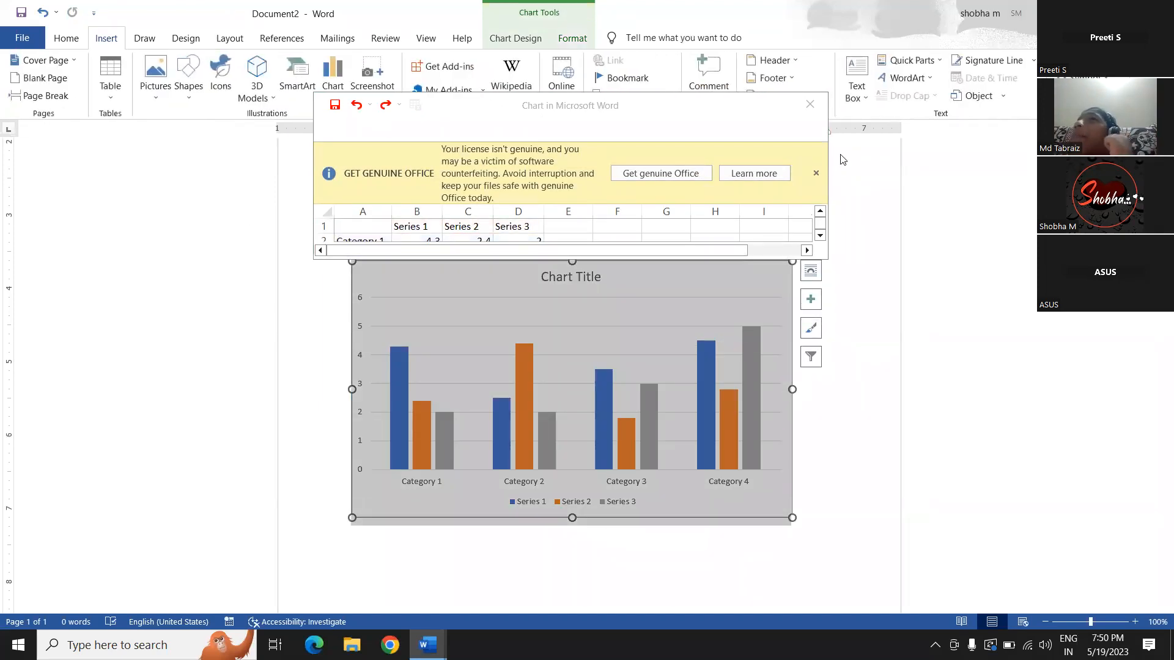
left_click(811, 106)
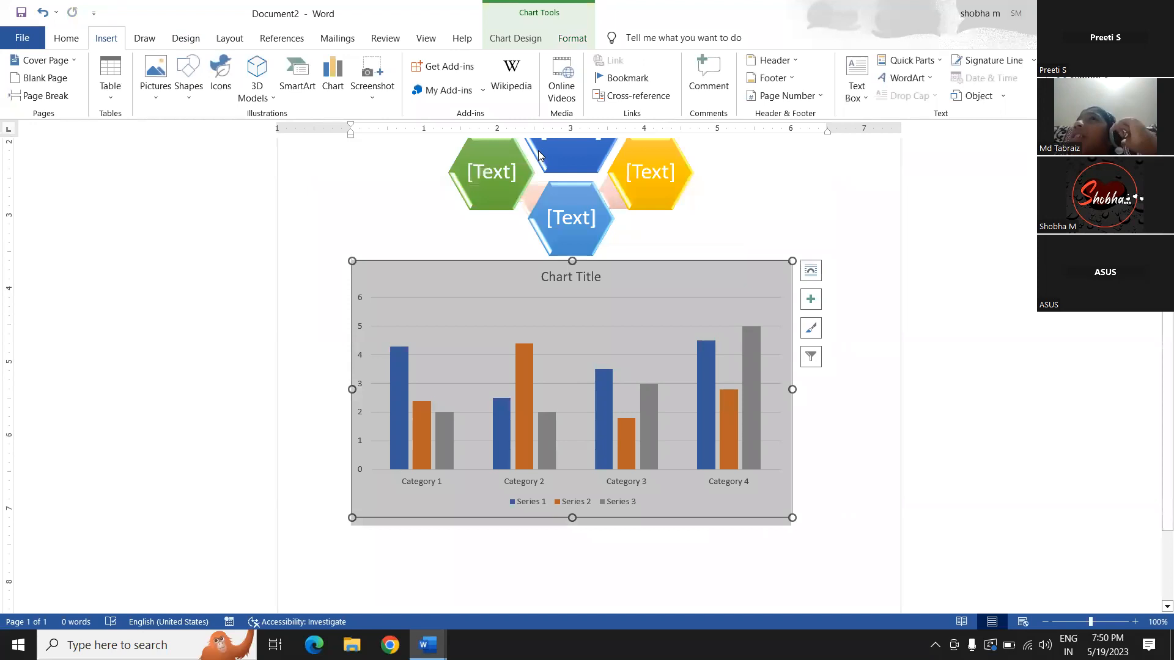
left_click(361, 193)
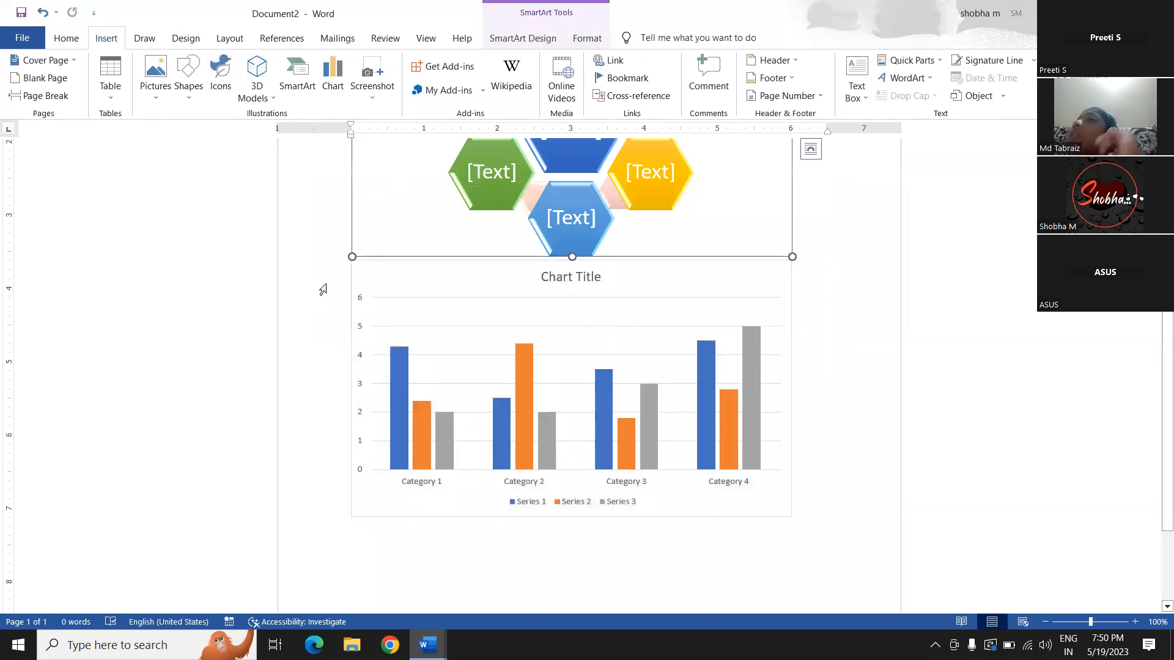
left_click(323, 289)
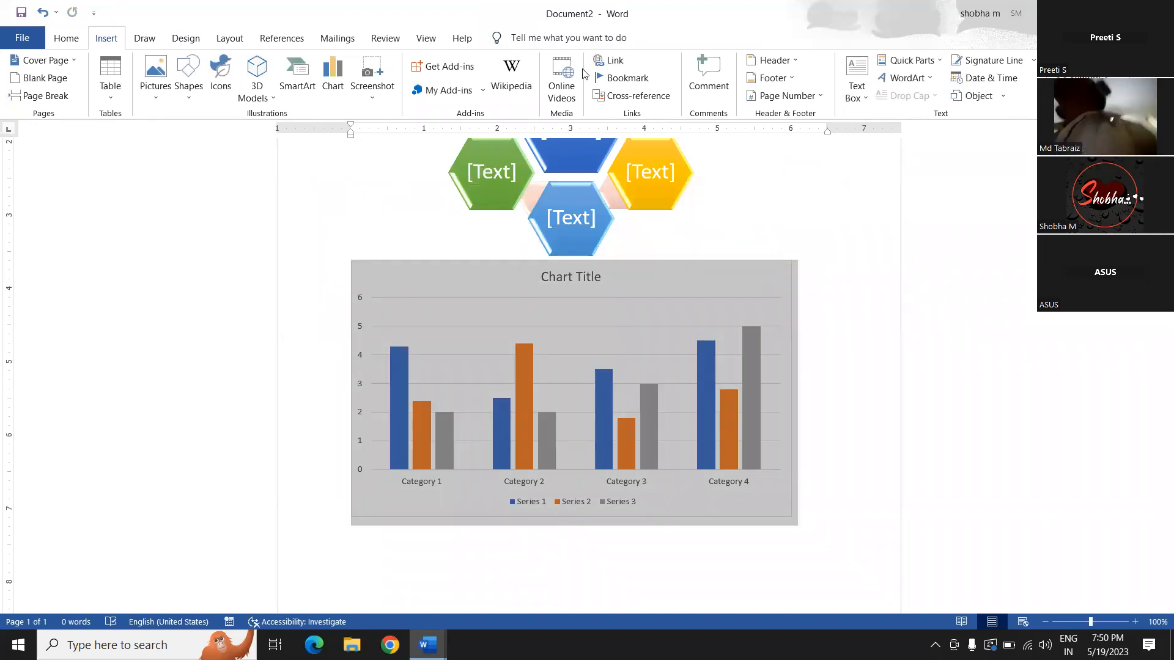
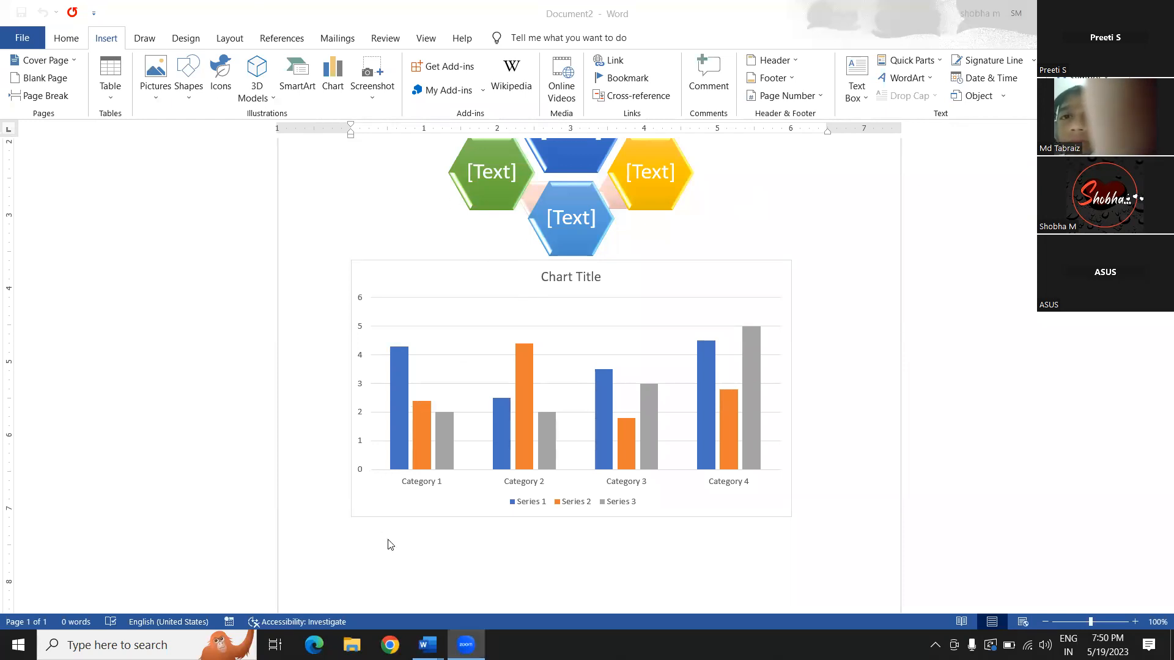
Insert a blank page ahead of the chart, and show the document's page thumbnails in the Navigation pane
left_click(44, 79)
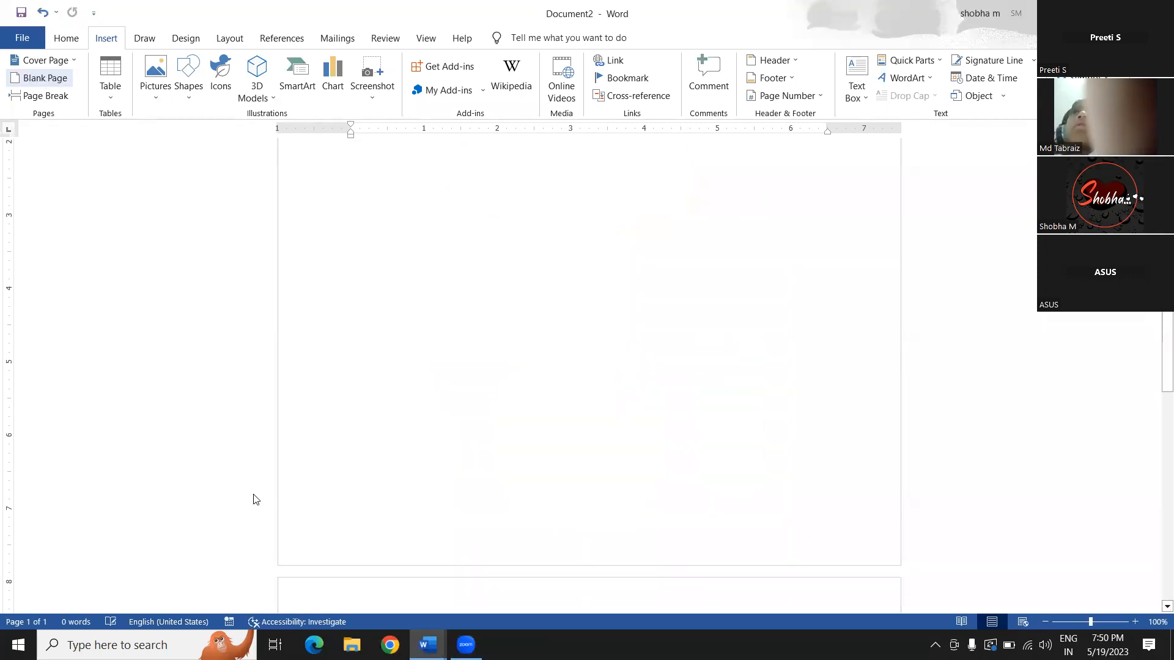
left_click(437, 235)
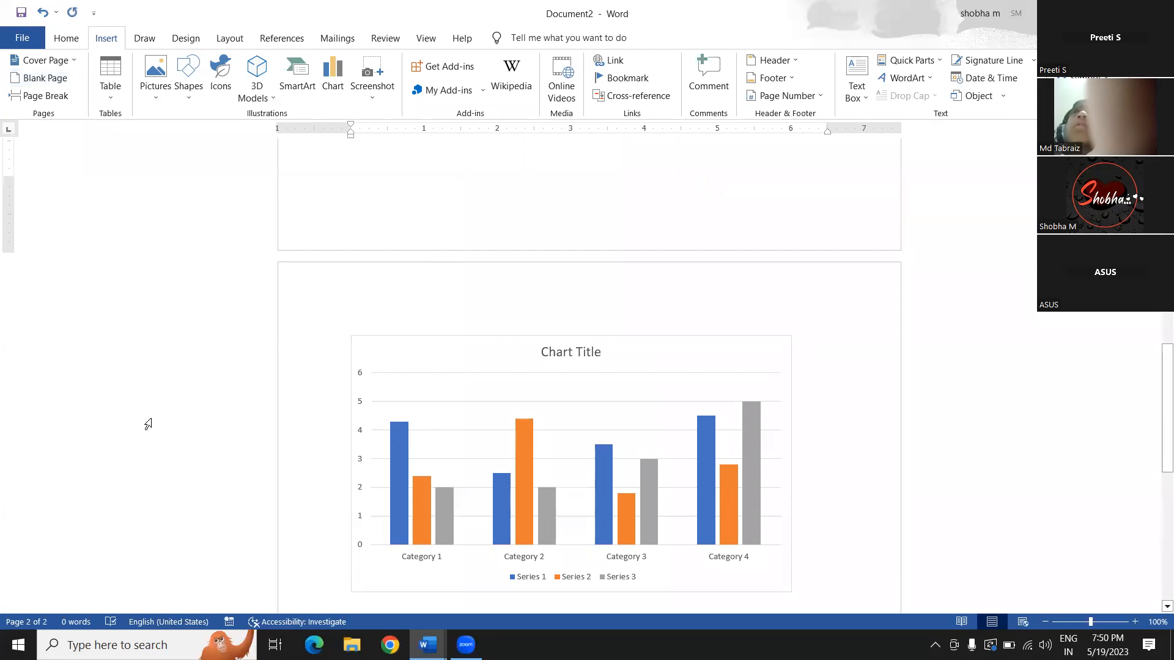
left_click(76, 622)
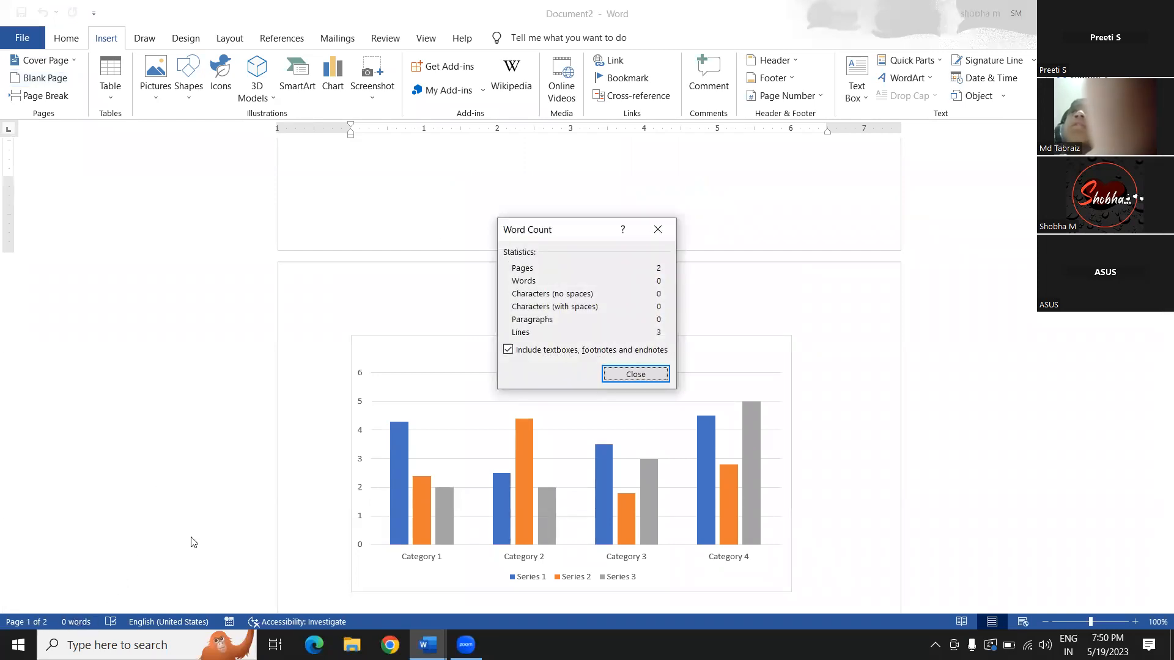
left_click(657, 229)
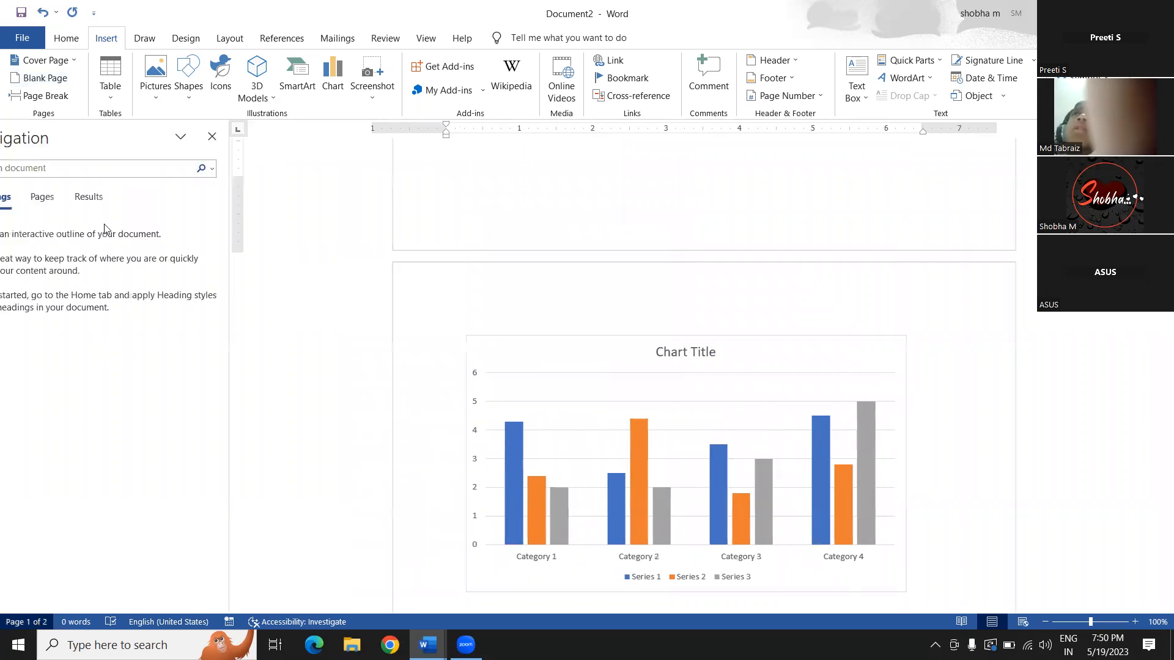
left_click(80, 197)
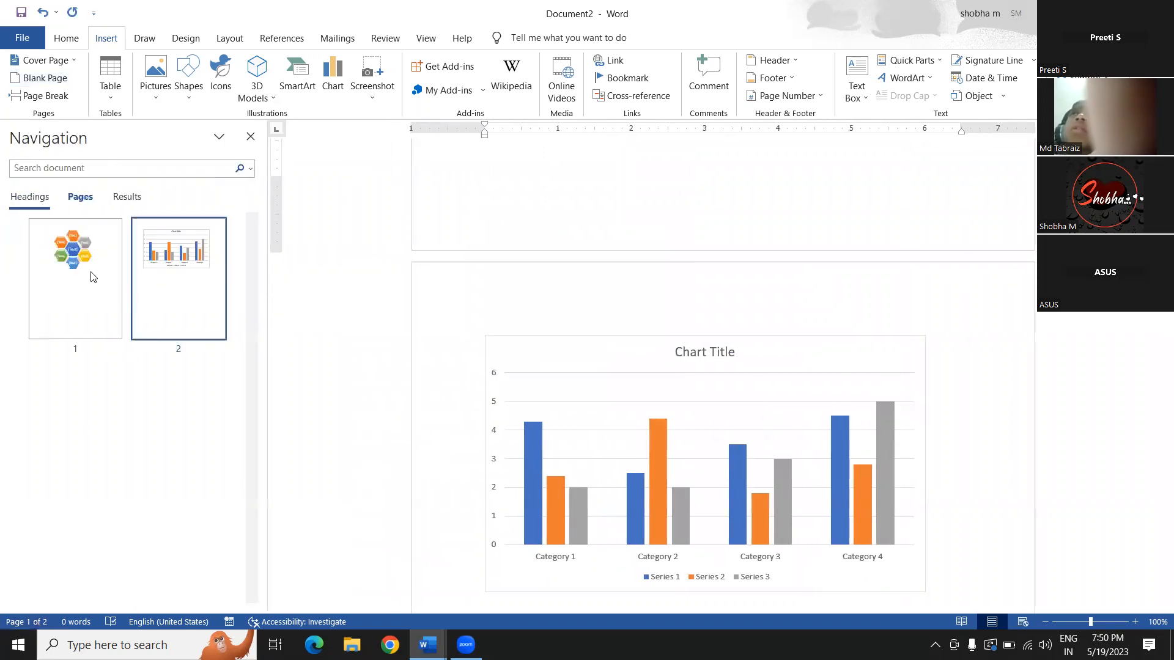
Insert another blank page between the SmartArt and the chart, go to page 2, and close the Navigation pane
left_click(47, 78)
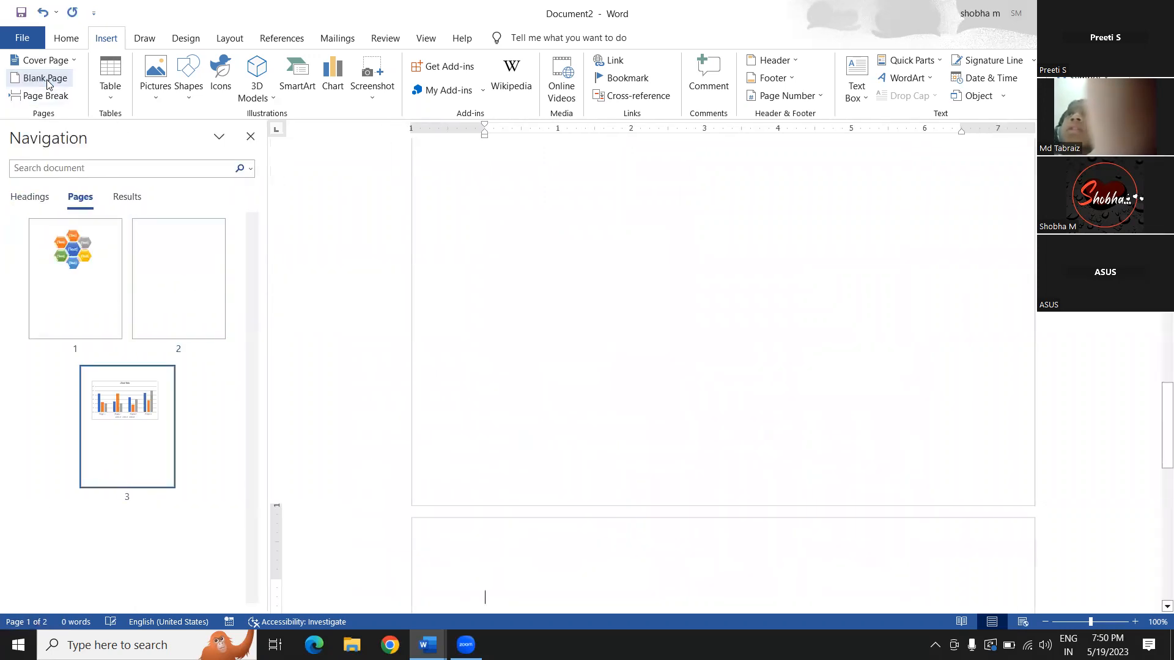
left_click(176, 295)
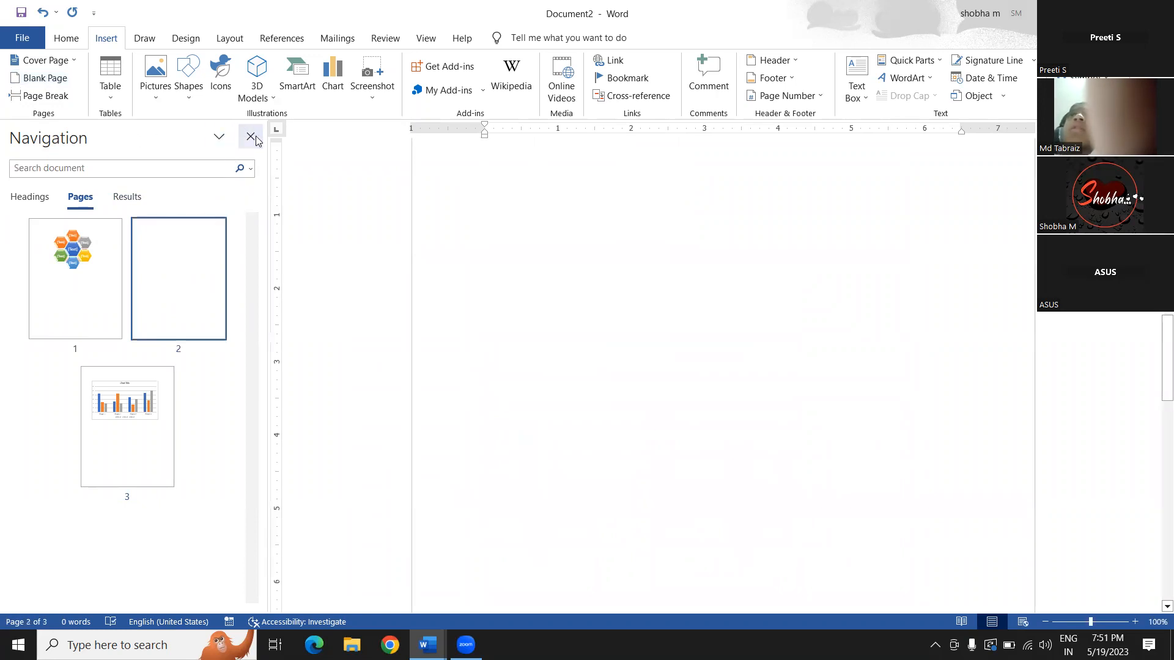
left_click(251, 136)
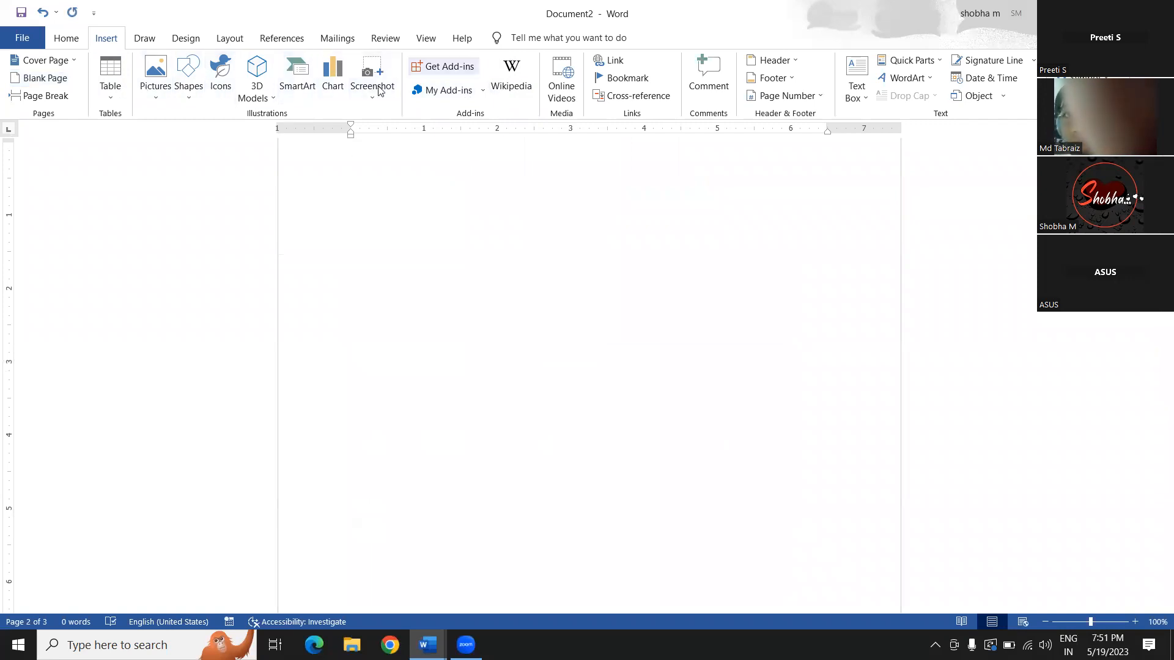
Insert the built-in header that has a green page-number band beside the document title
left_click(774, 60)
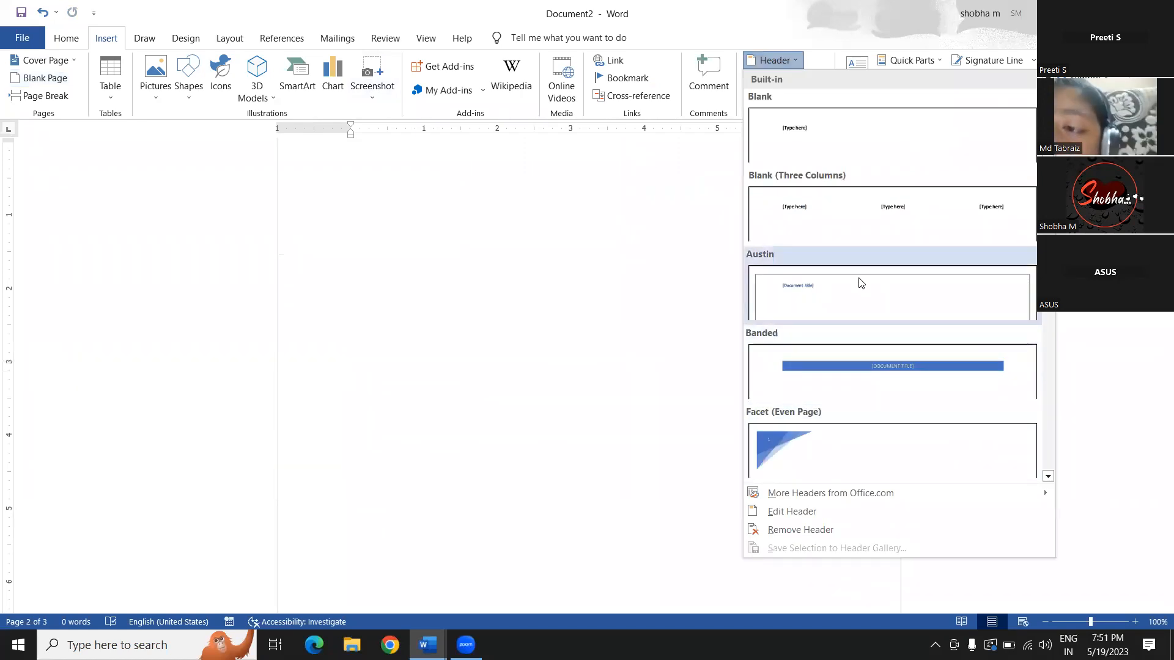
scroll(987, 160, "down", 3)
left_click_drag(1048, 200, 1069, 330)
left_click(879, 276)
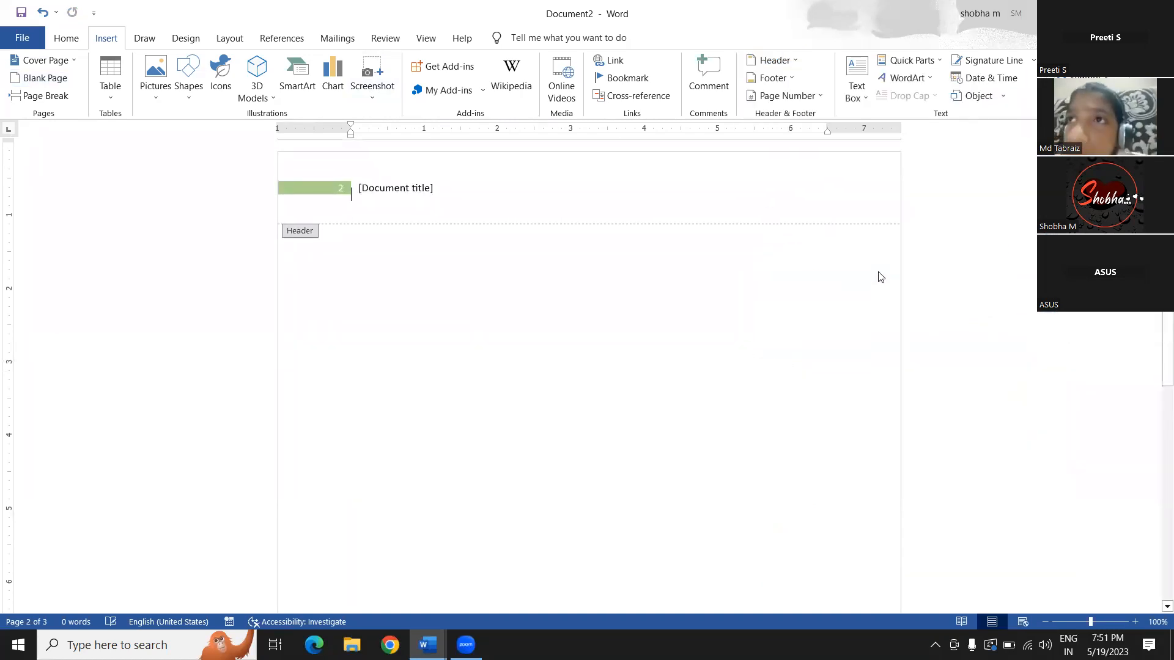
Set the header's document title to MS OFFICE PROJECT and return to the document body
left_click(408, 189)
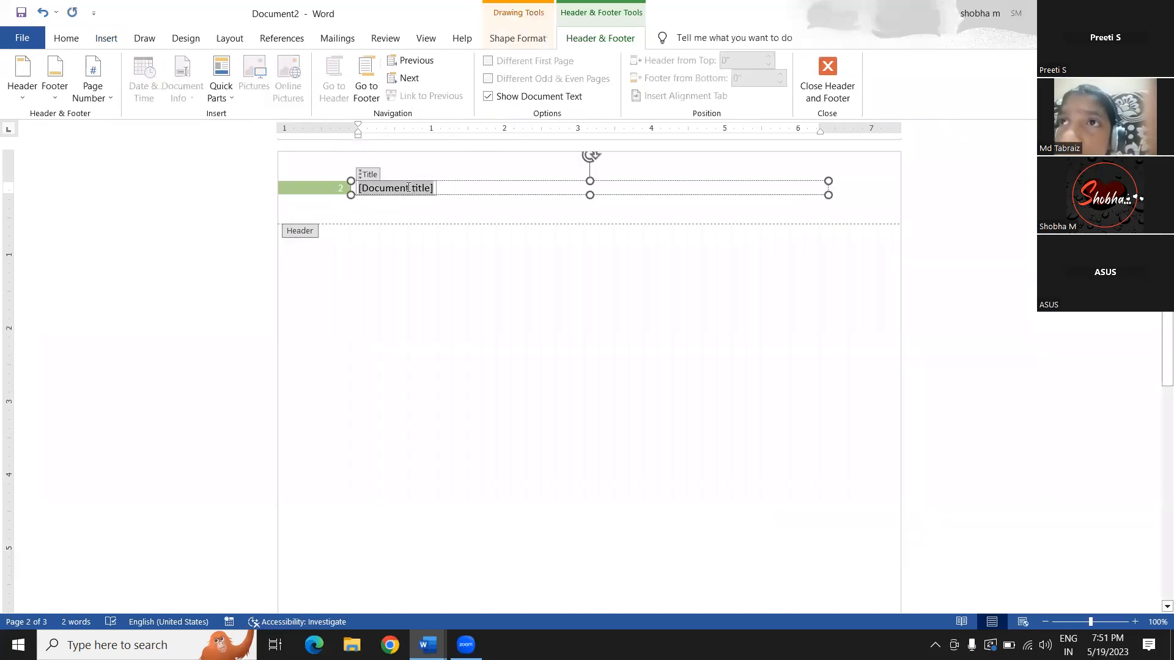
type("M")
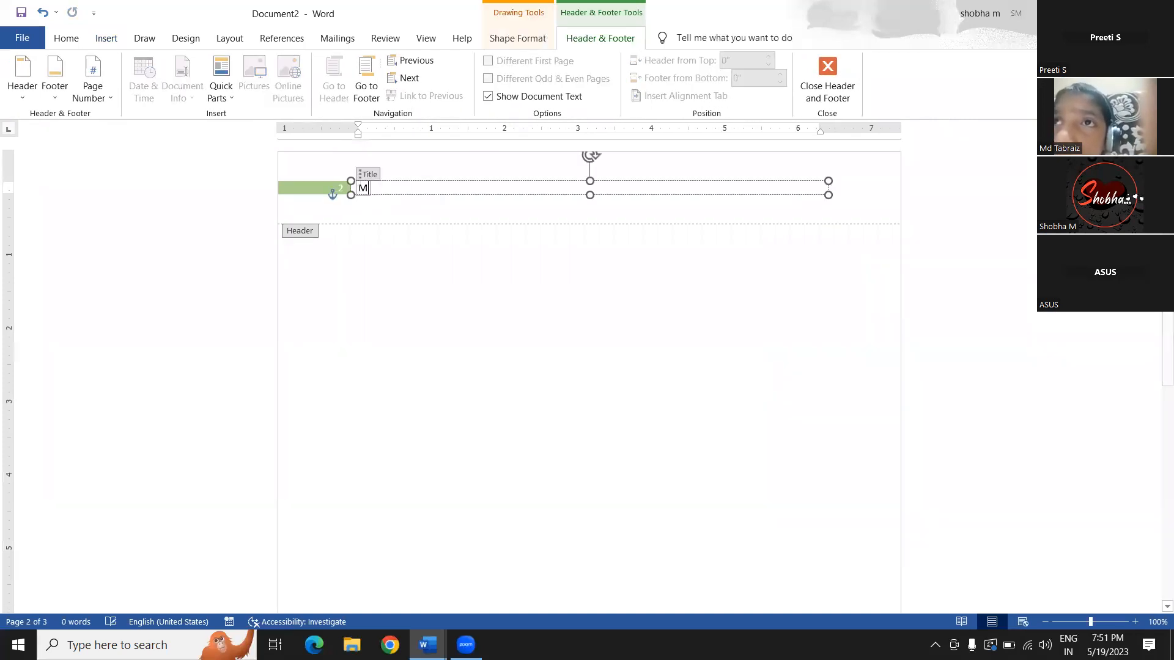
type("S OFFICE")
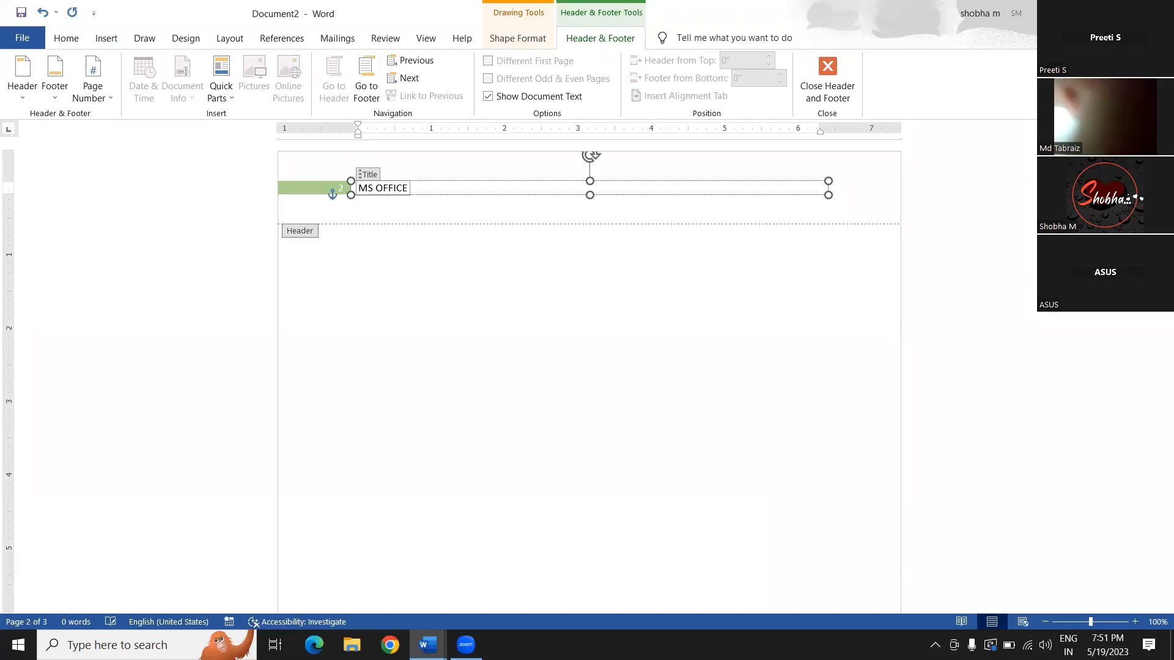
type(" PROJECT")
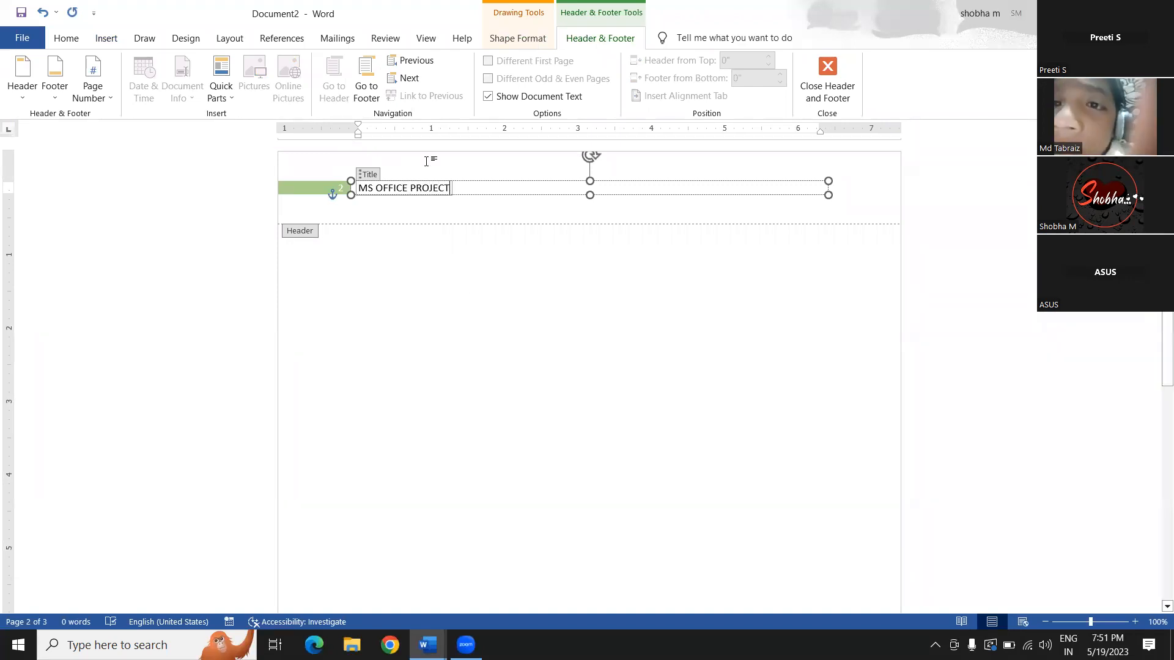
double_click(482, 341)
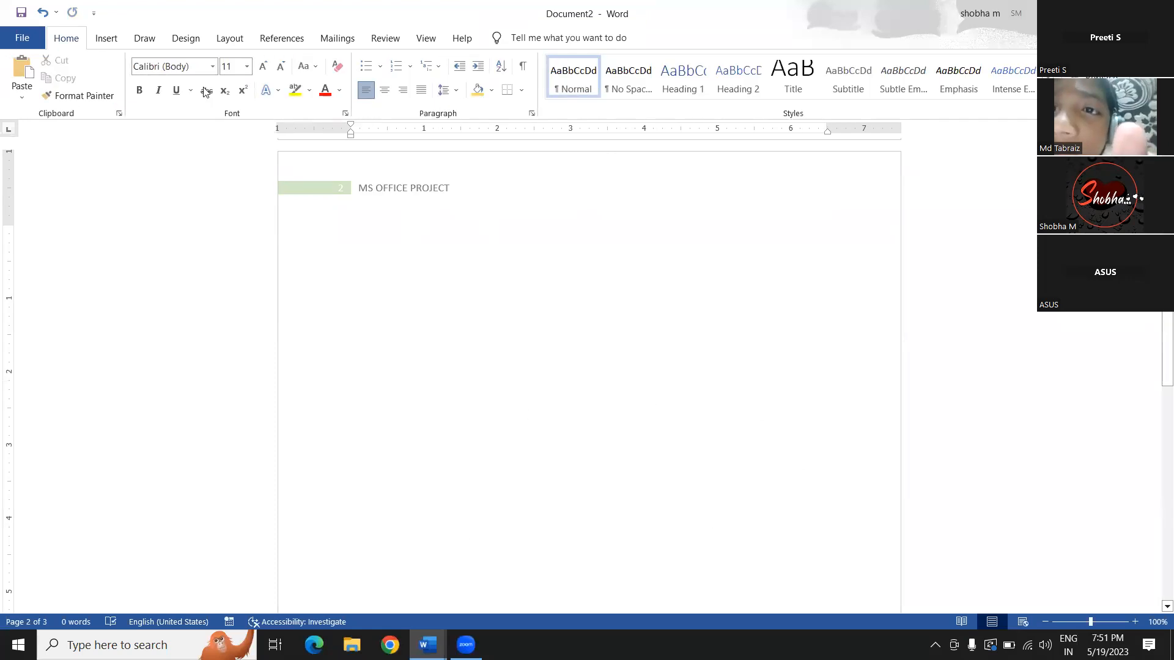
Insert a Blank footer with the text XL ONLINE and return to the document body
left_click(106, 38)
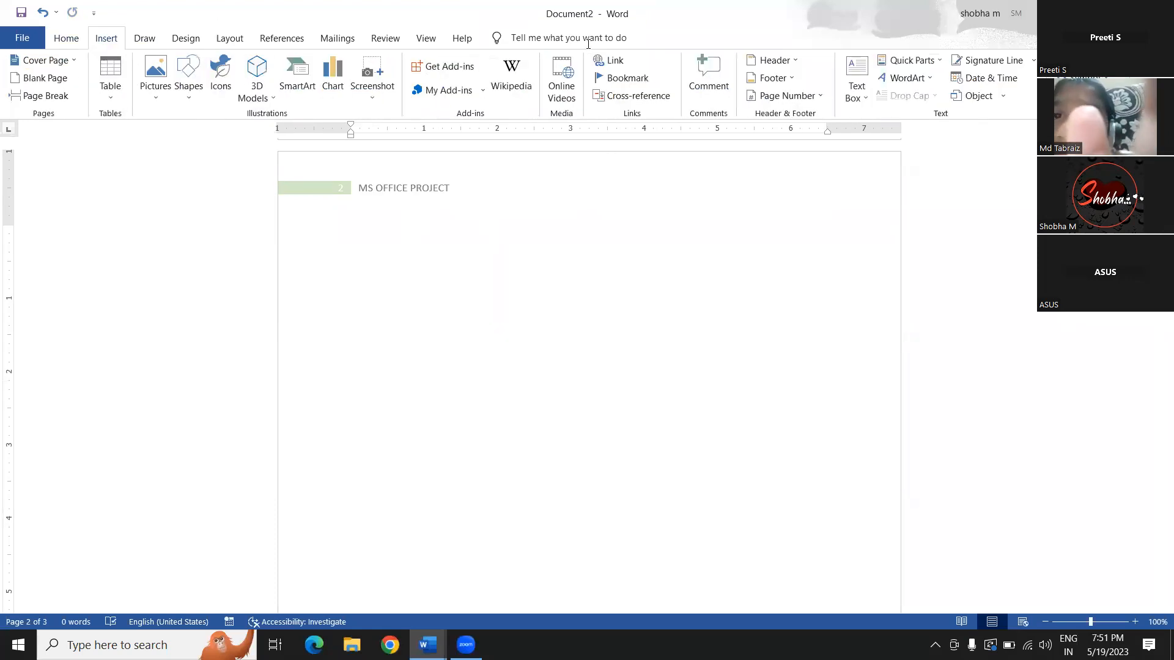
left_click(772, 81)
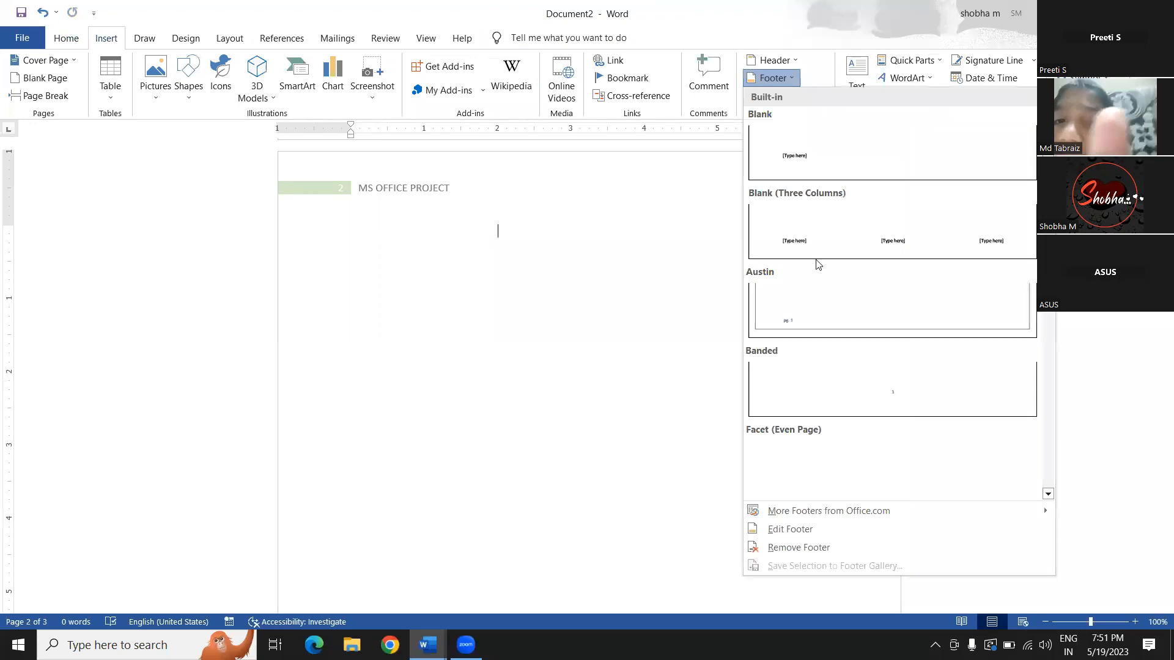
left_click(810, 137)
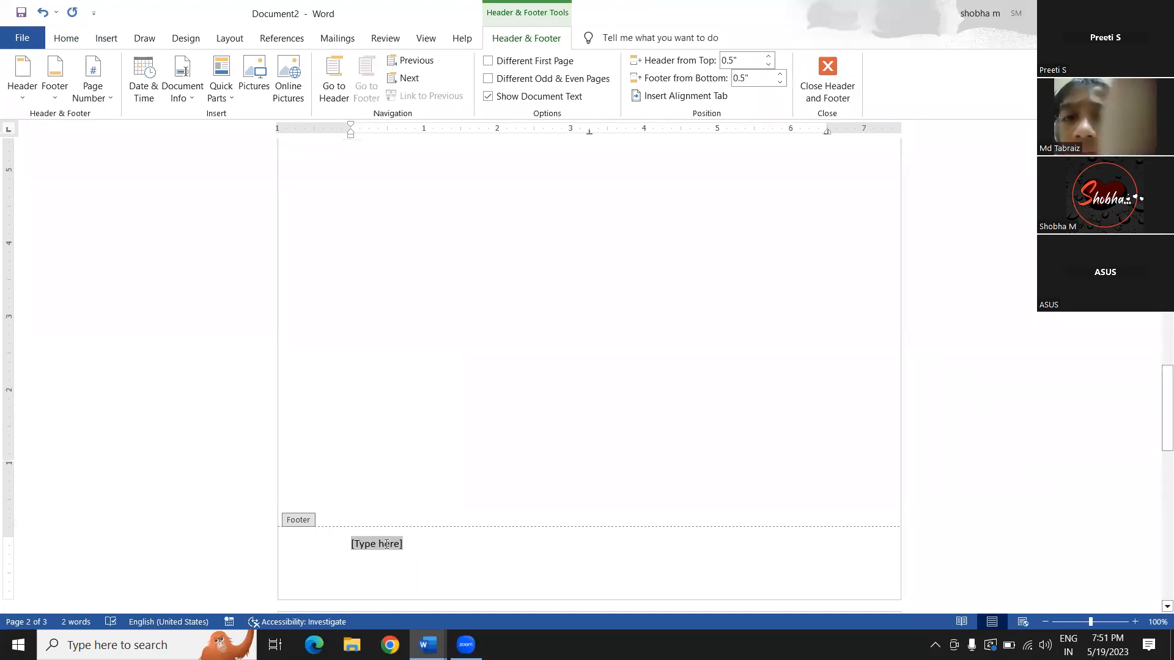
type("-")
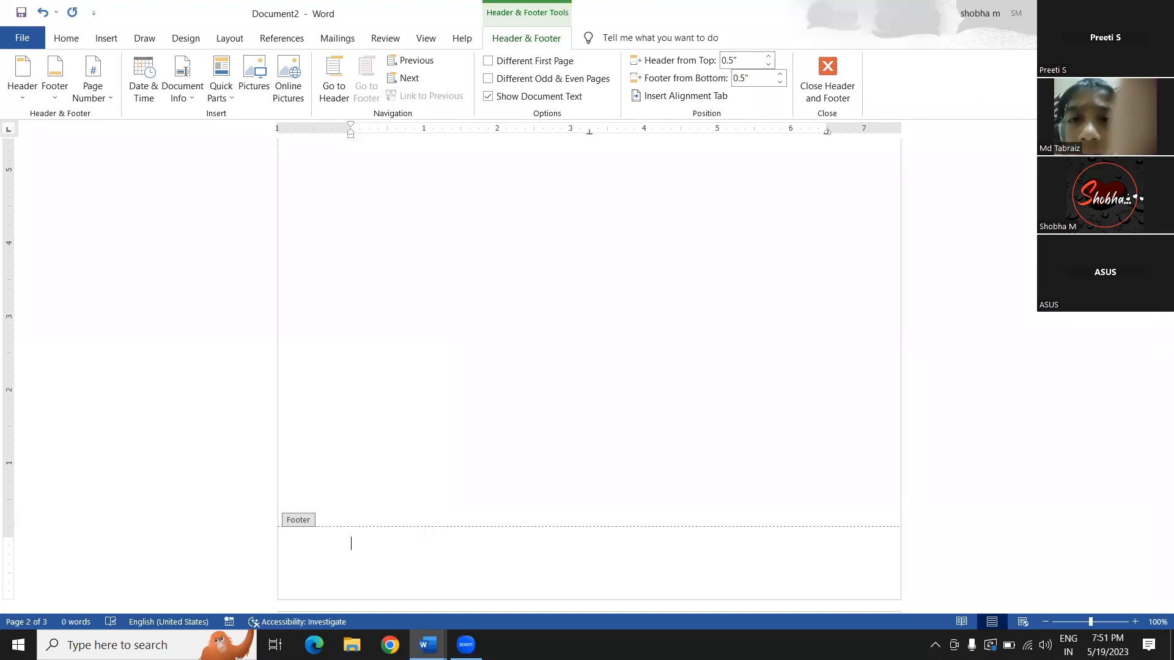
type("XL ONLINE")
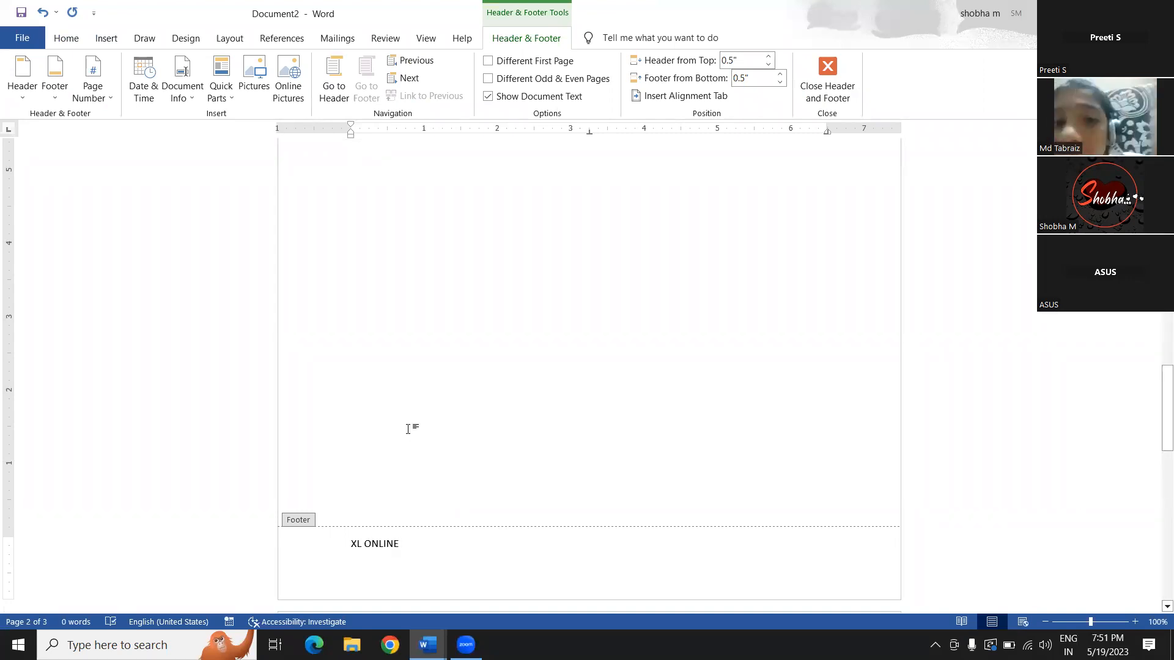
double_click(407, 429)
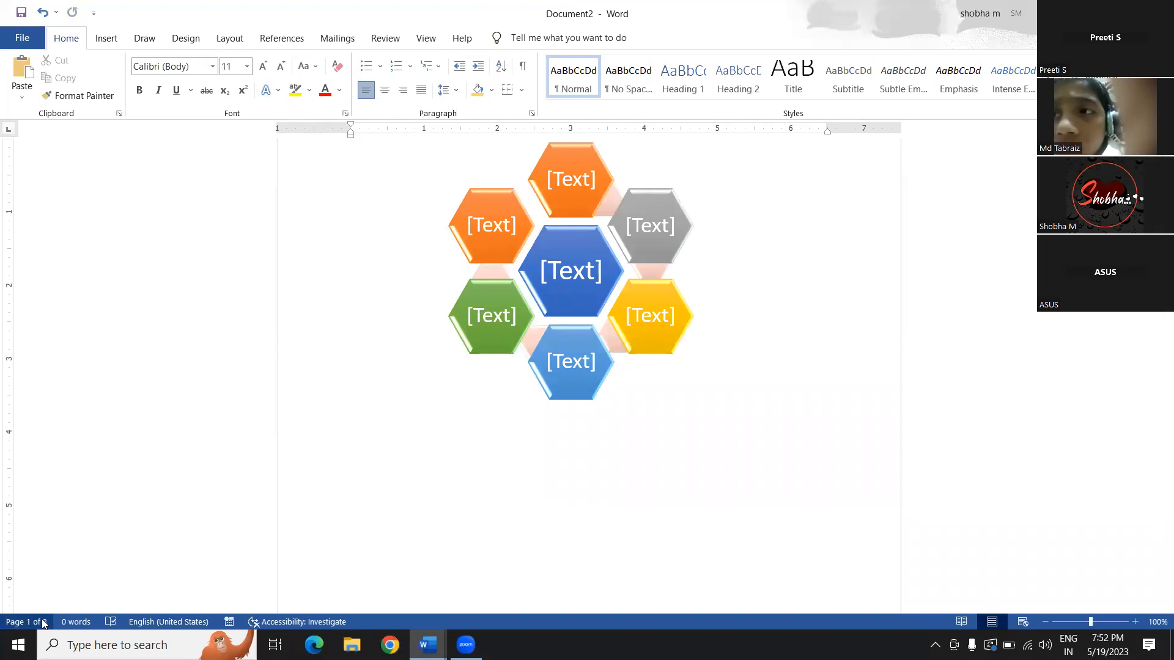
Show the page thumbnails and check the header and footer across pages 1 to 3
left_click(24, 622)
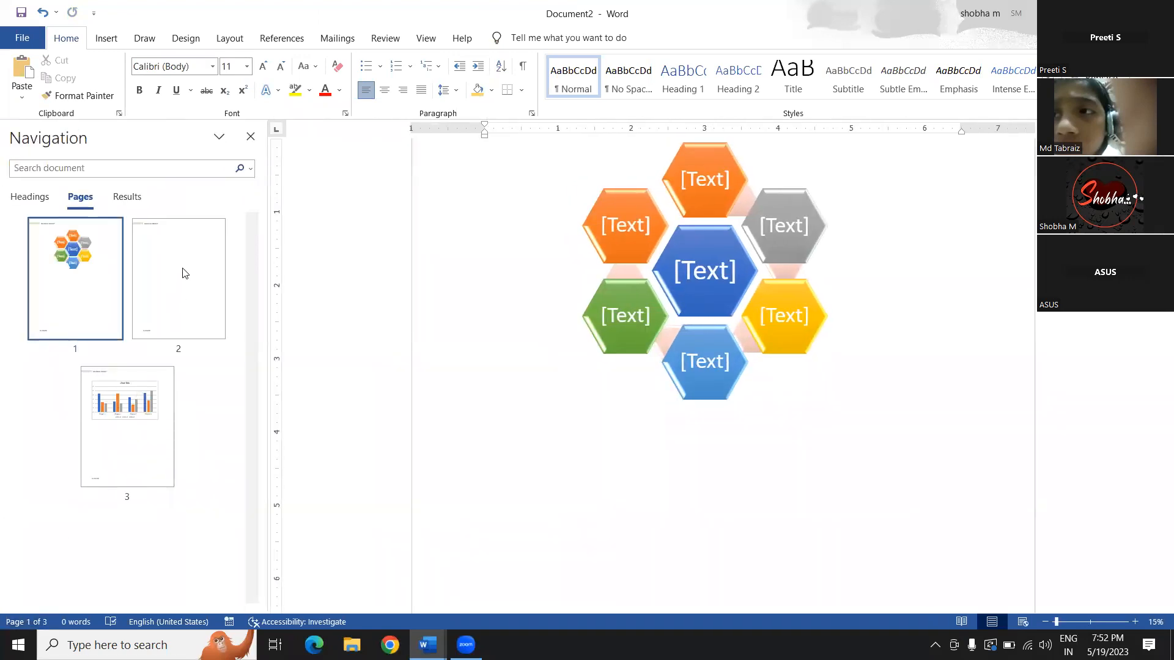
left_click(184, 273)
left_click(141, 447)
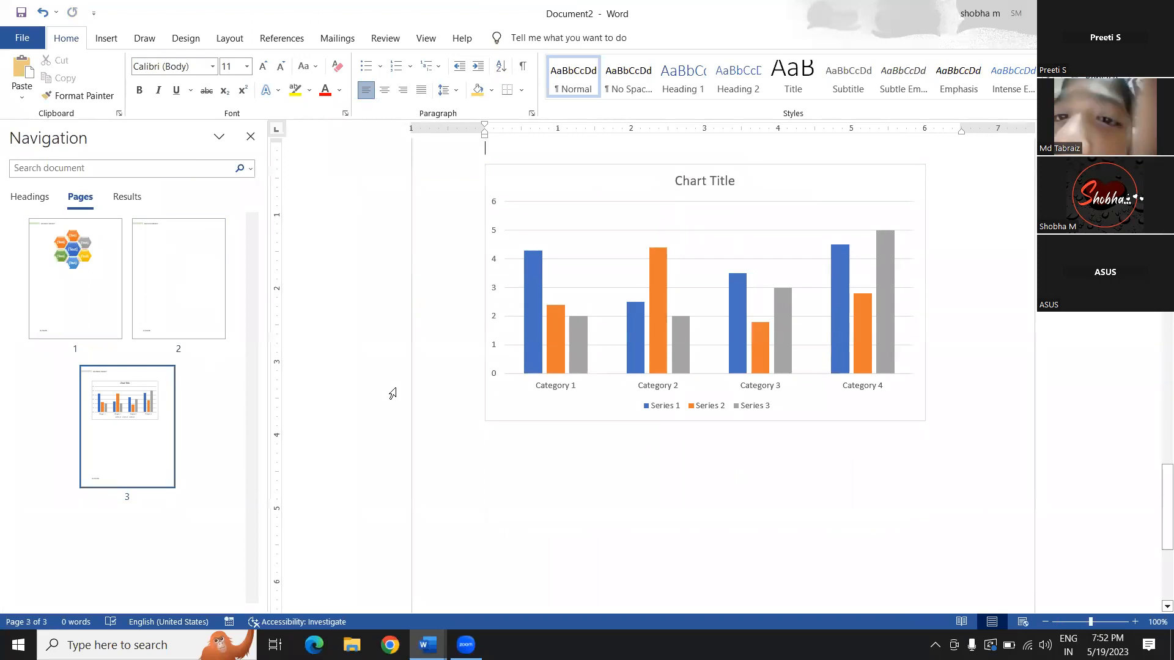
Insert a Simple Text Box on the empty page 2
left_click(121, 39)
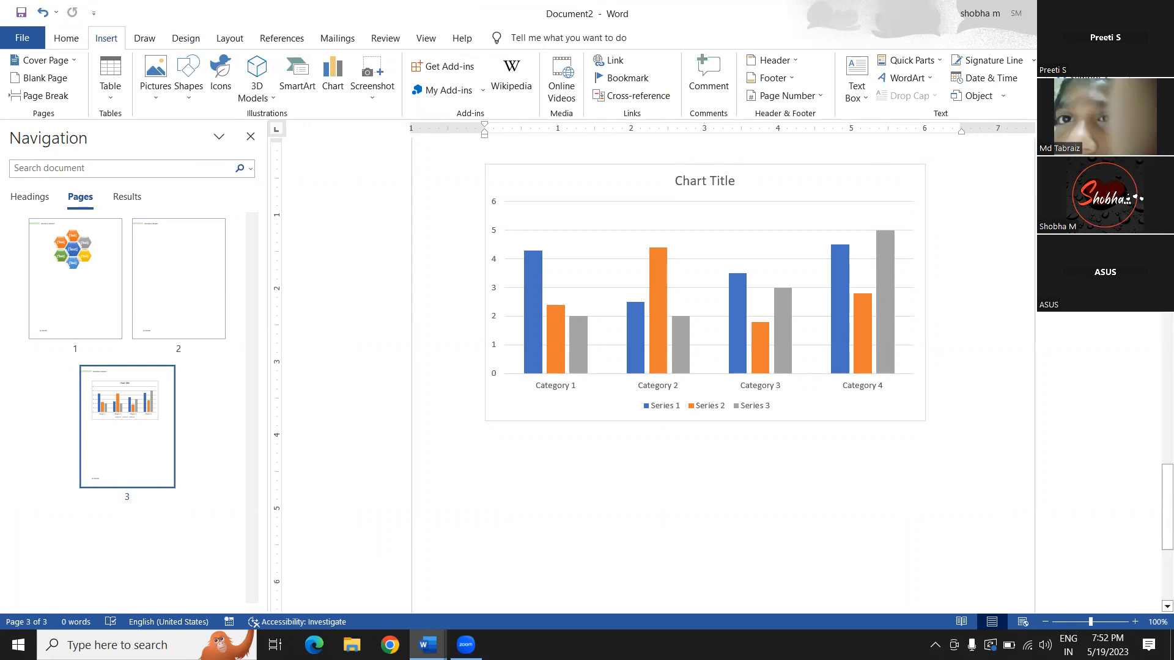
left_click(191, 235)
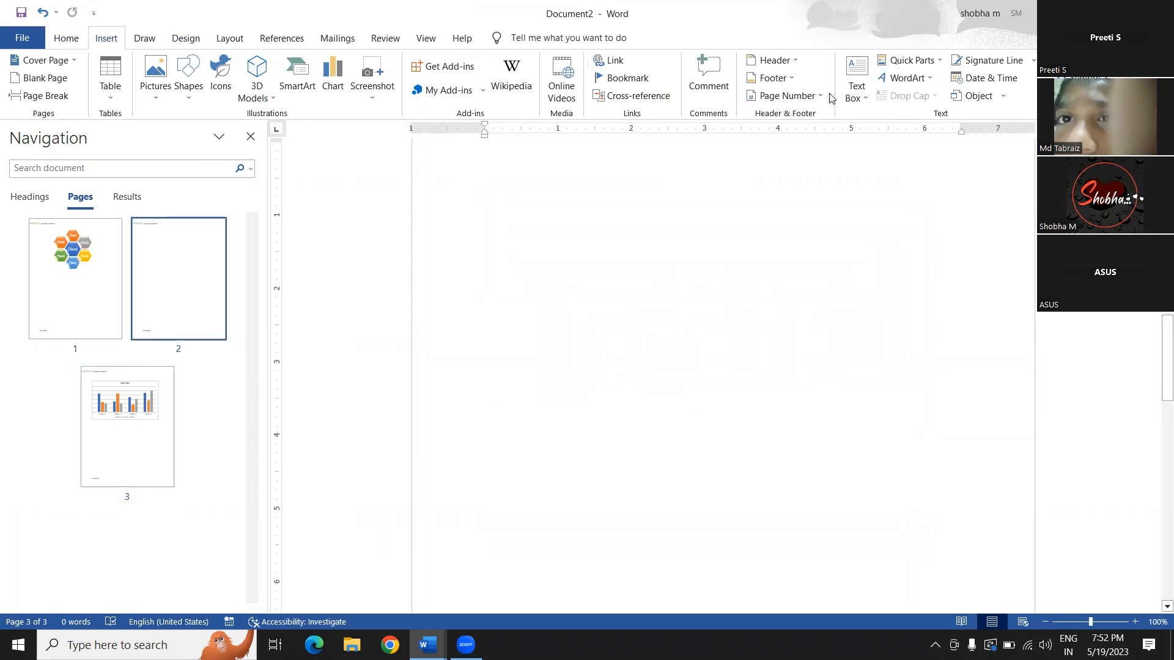
left_click(860, 99)
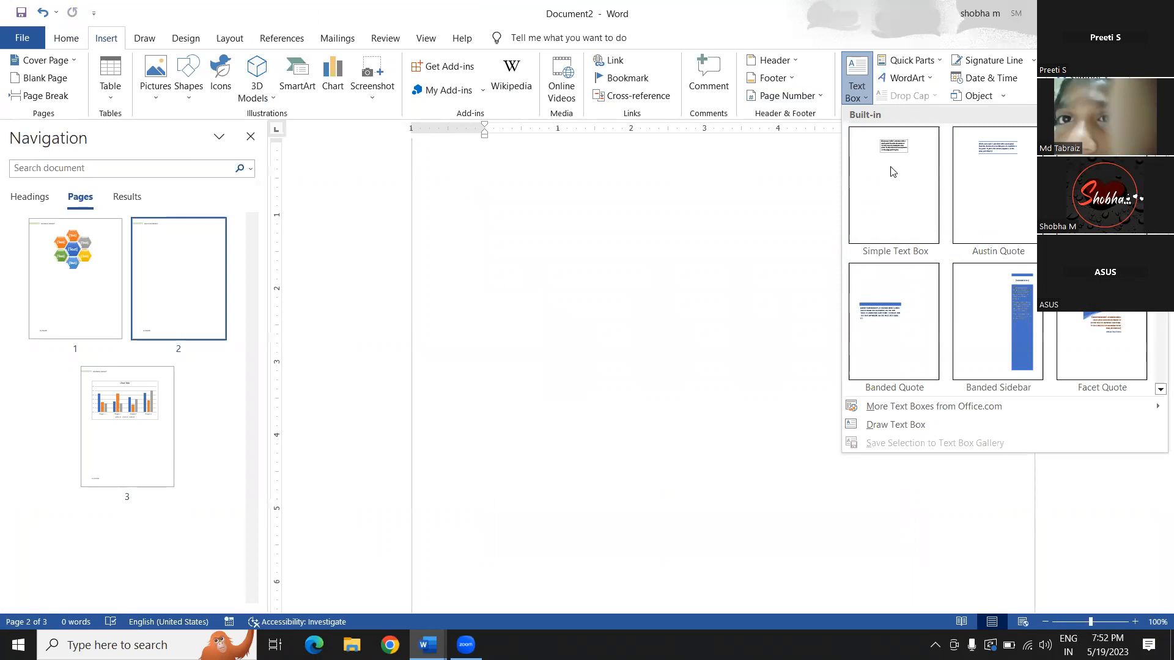
left_click(889, 167)
Move the text box to the page's left margin and make it narrower and taller
left_click_drag(646, 154, 462, 204)
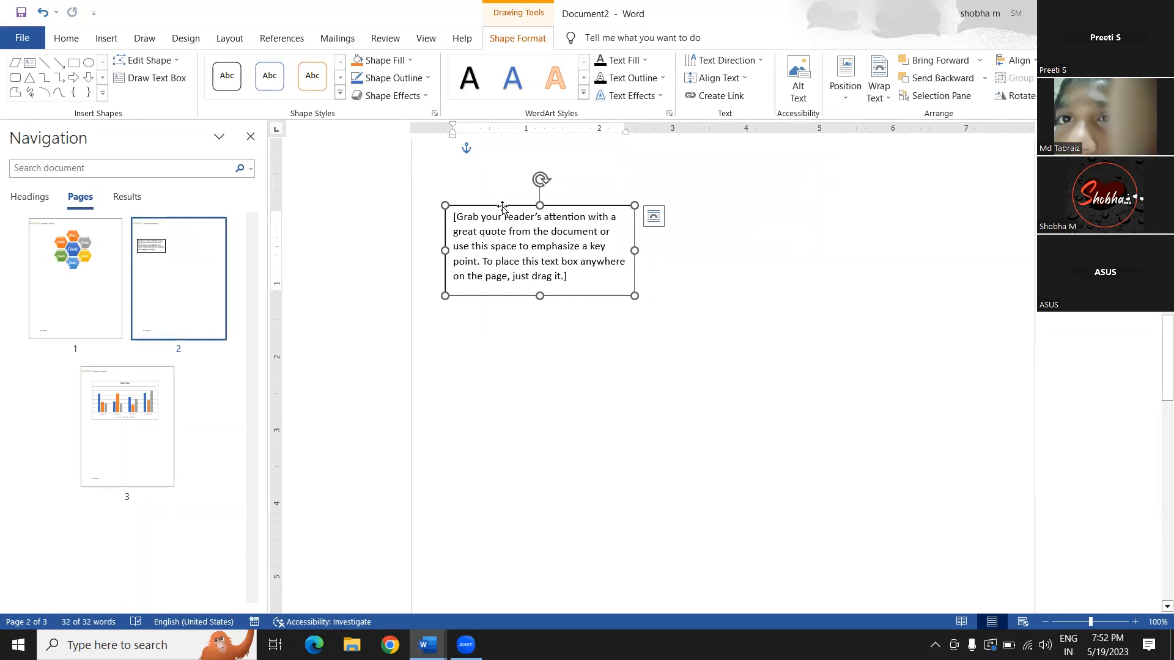
left_click_drag(629, 298, 572, 357)
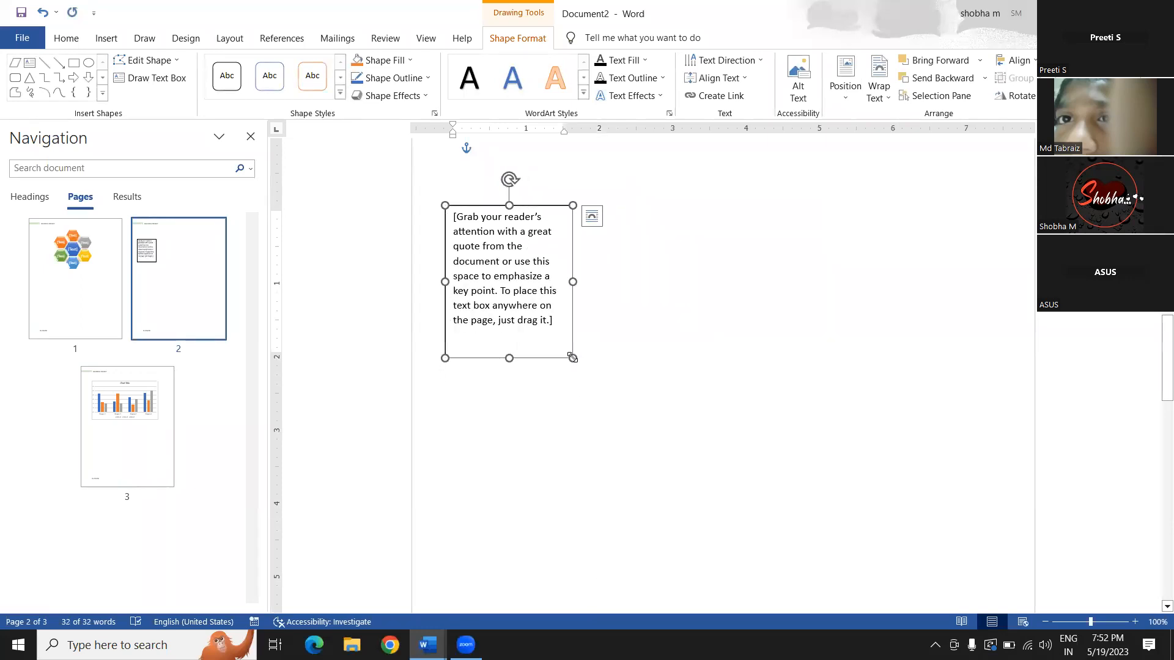
left_click(596, 220)
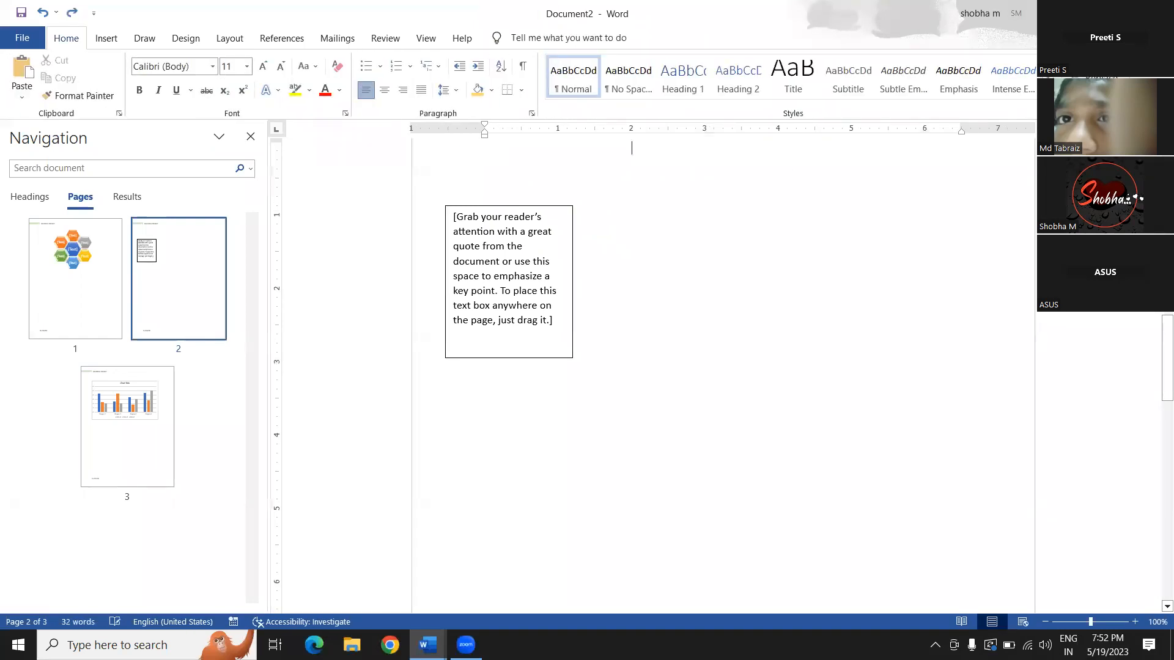
Paste a copy of the text box and place it directly to the right of the original
key("Return")
key("ctrl+z")
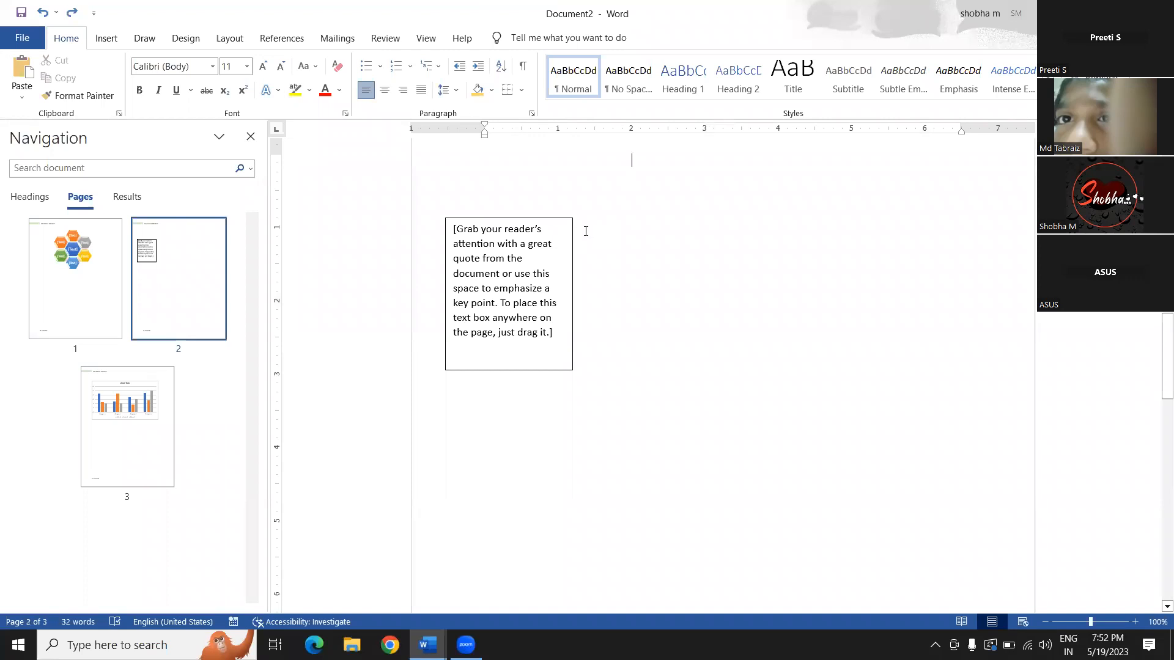
key("ctrl+v")
left_click_drag(600, 245, 604, 222)
left_click(767, 247)
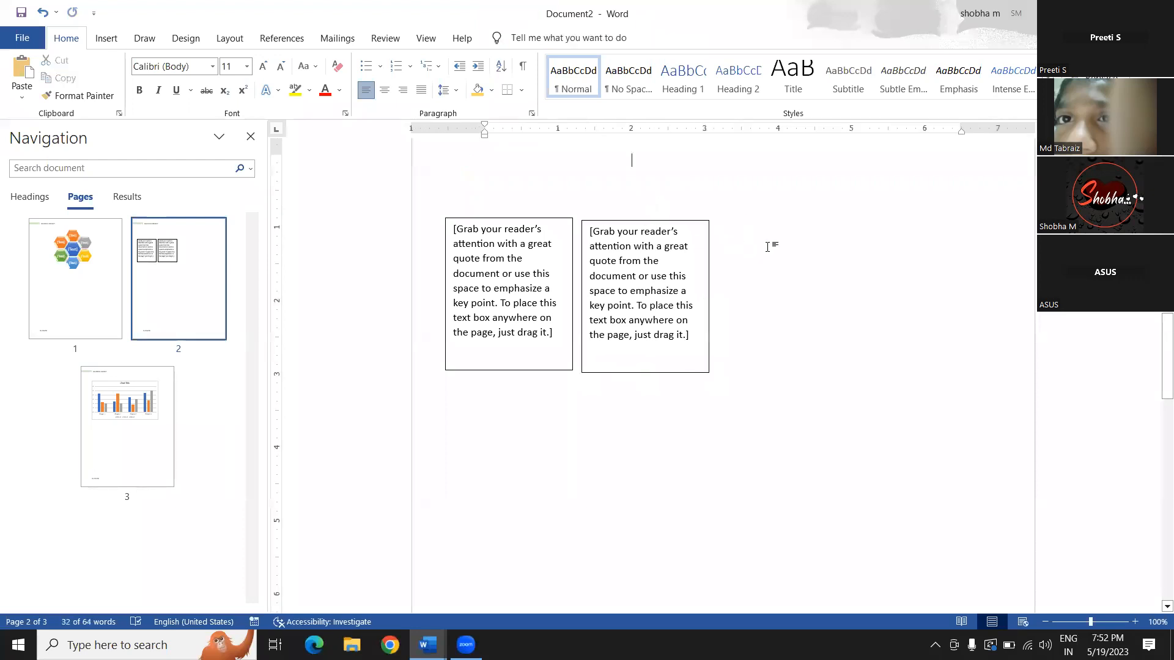
Nudge the copied text box upward until its top edge lines up with the original's, and deselect it
left_click(594, 220)
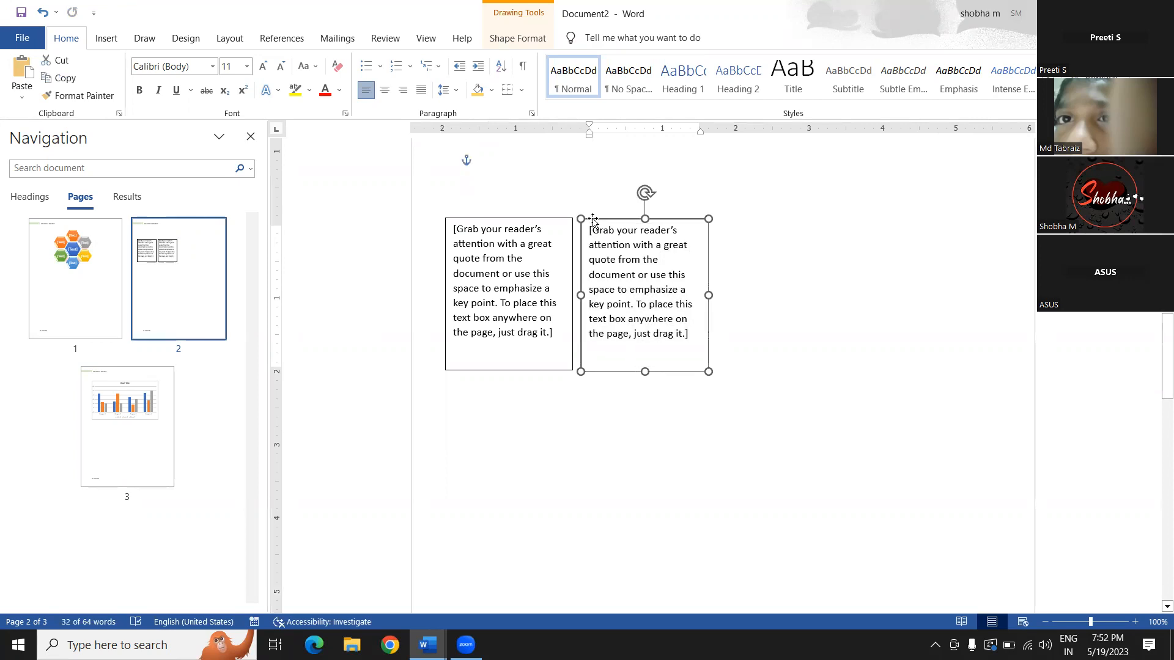
left_click(759, 252)
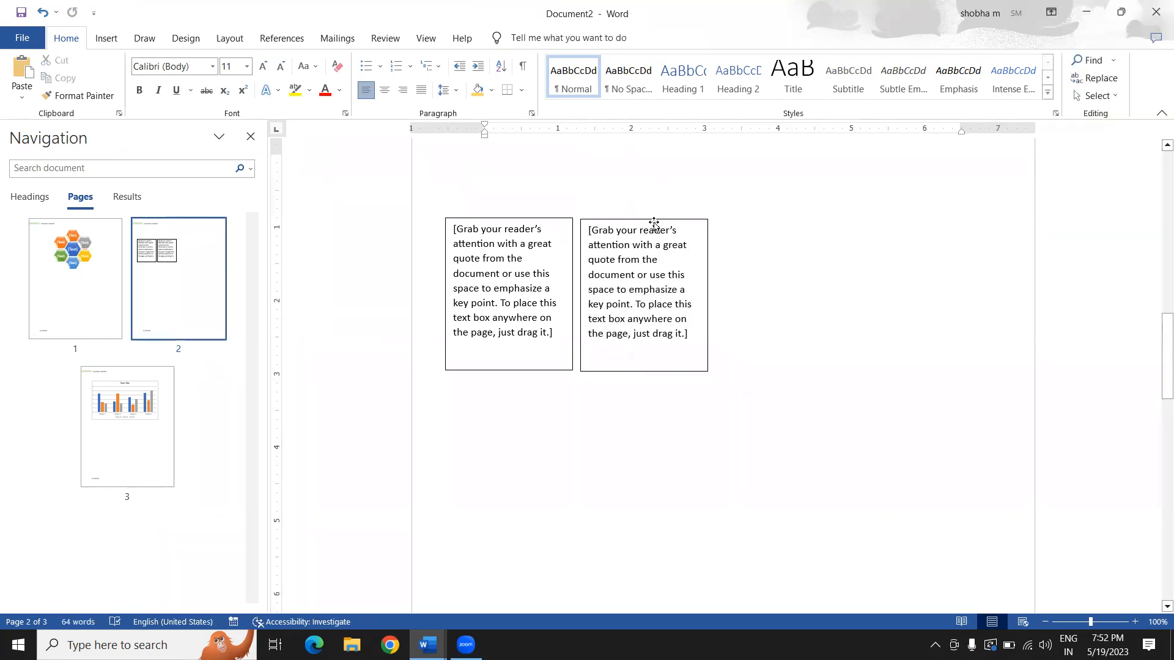
left_click(654, 222)
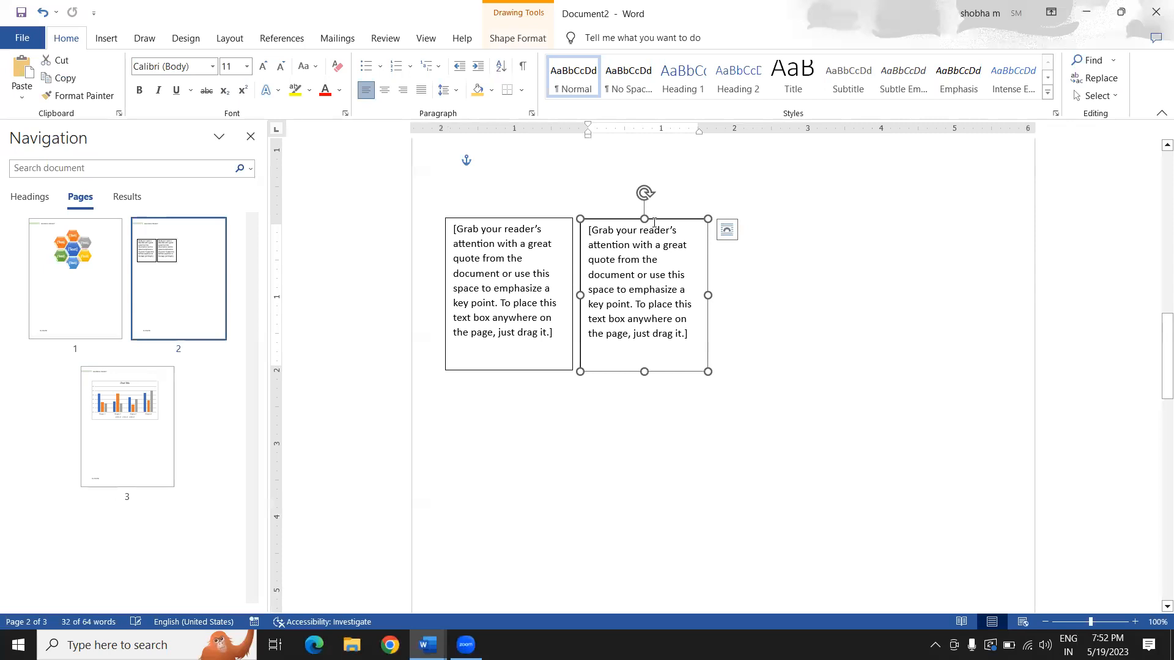
left_click(834, 271)
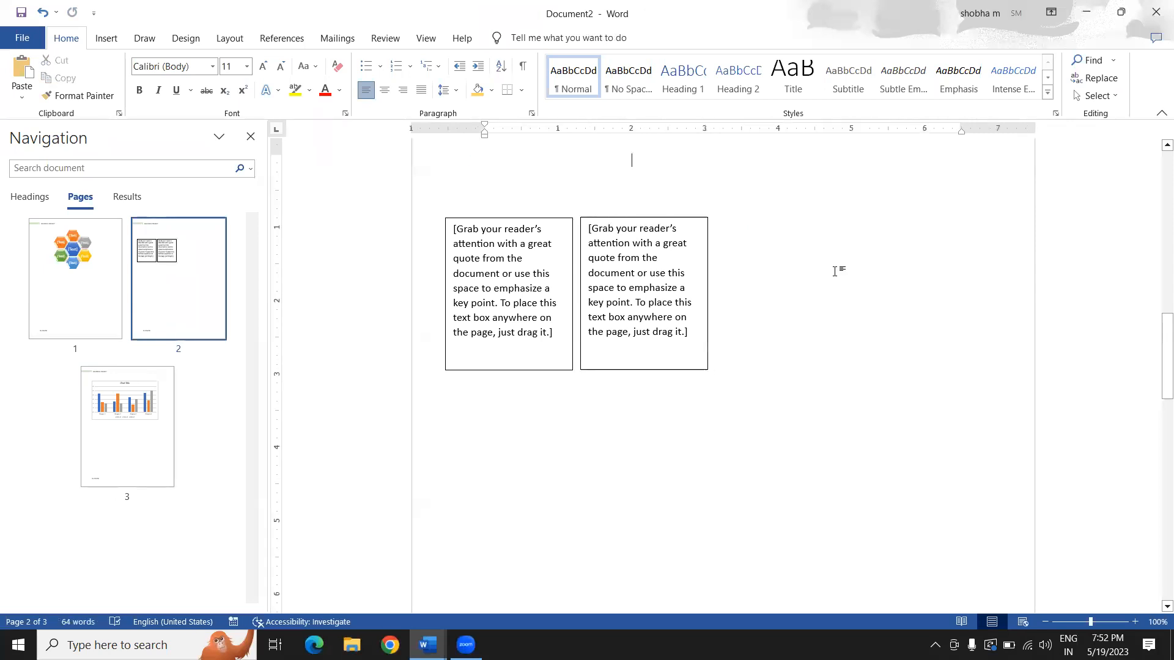
Paste two more copies of the text box and place them to the right, forming an aligned row of four
key("ctrl+v")
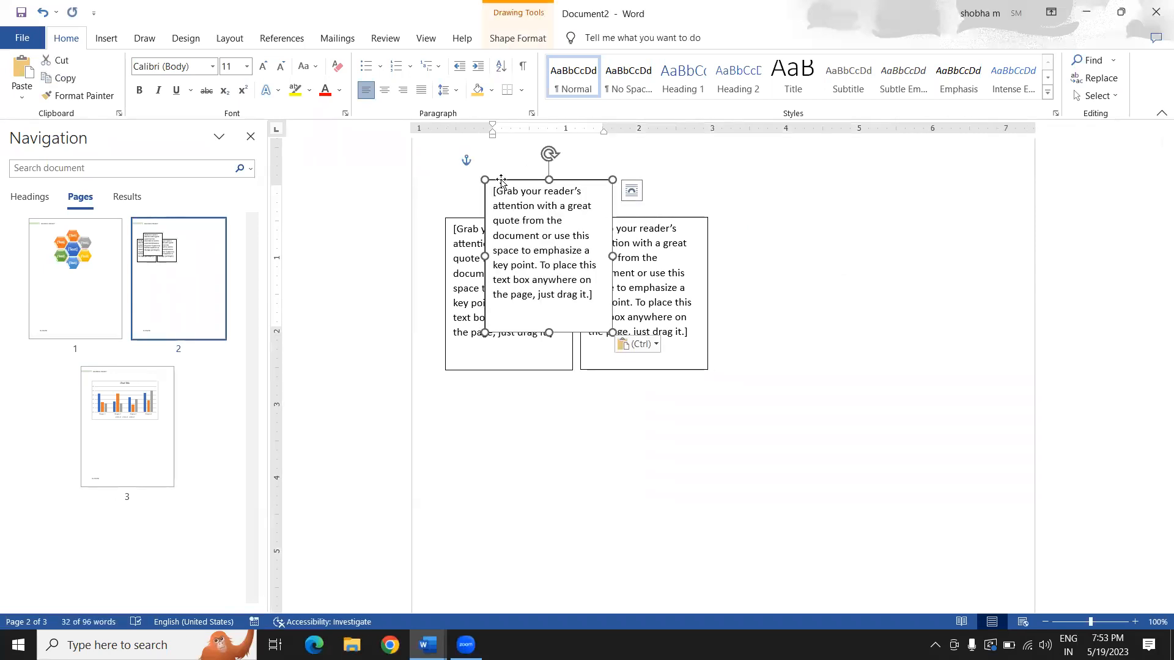
left_click_drag(666, 212, 731, 213)
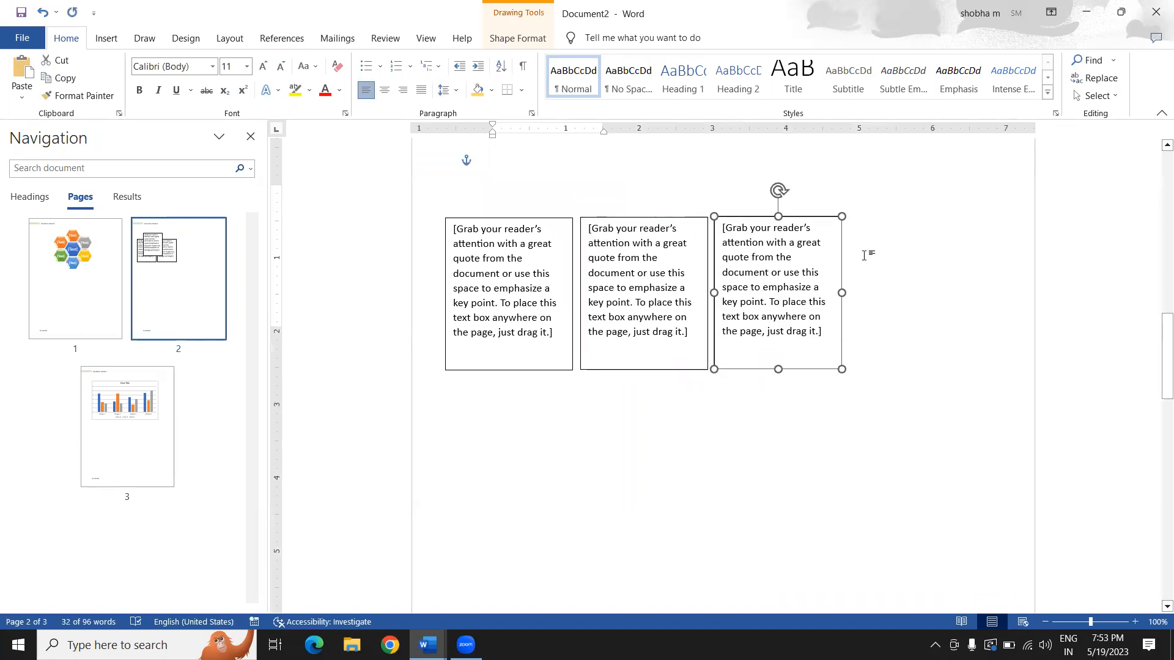
key("Escape")
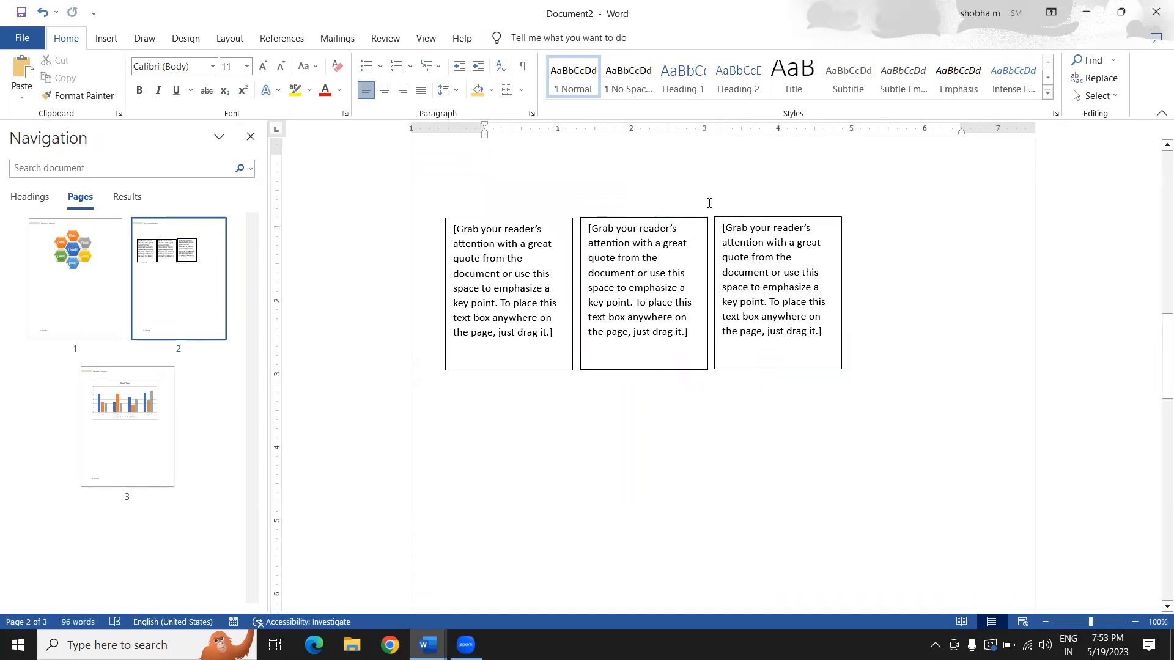
key("ctrl+v")
left_click_drag(511, 181, 873, 217)
left_click(495, 433)
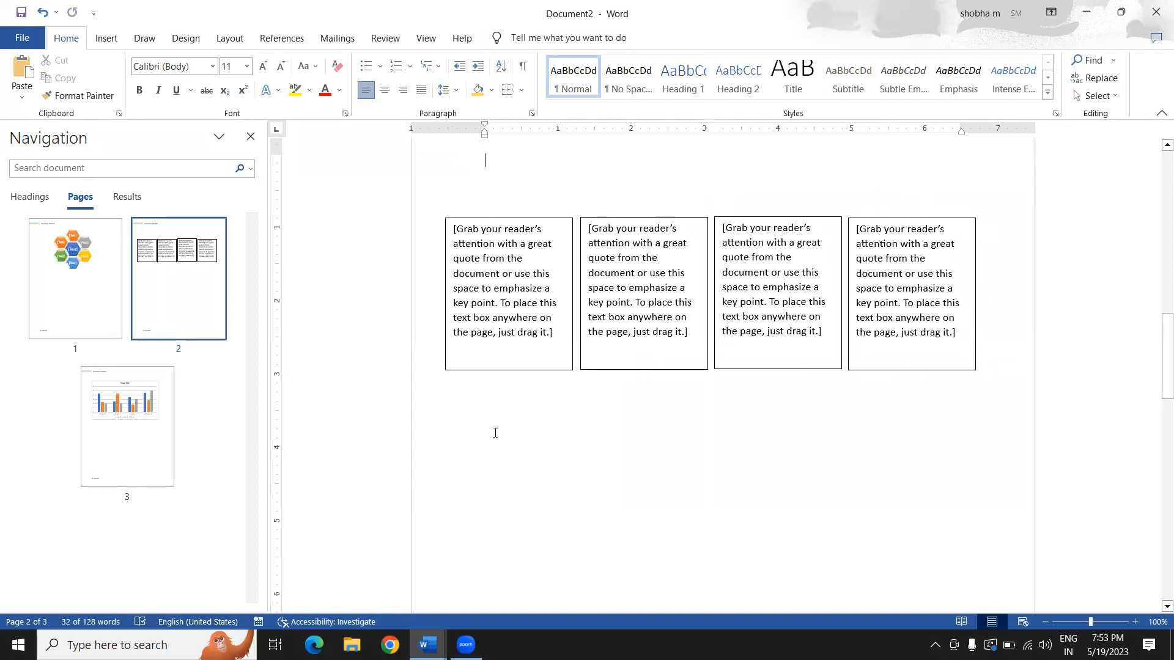
Paste another copy of the text box, place it below the first one in the row, and deselect it
key("ctrl+v")
left_click_drag(514, 182, 473, 407)
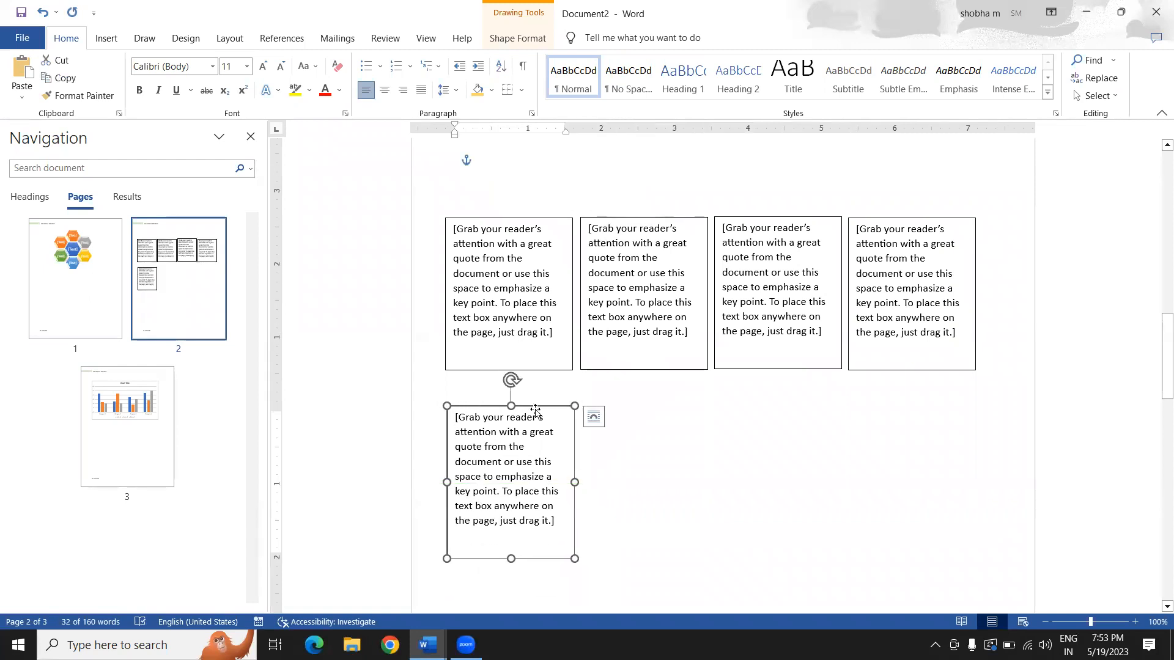
left_click(469, 213)
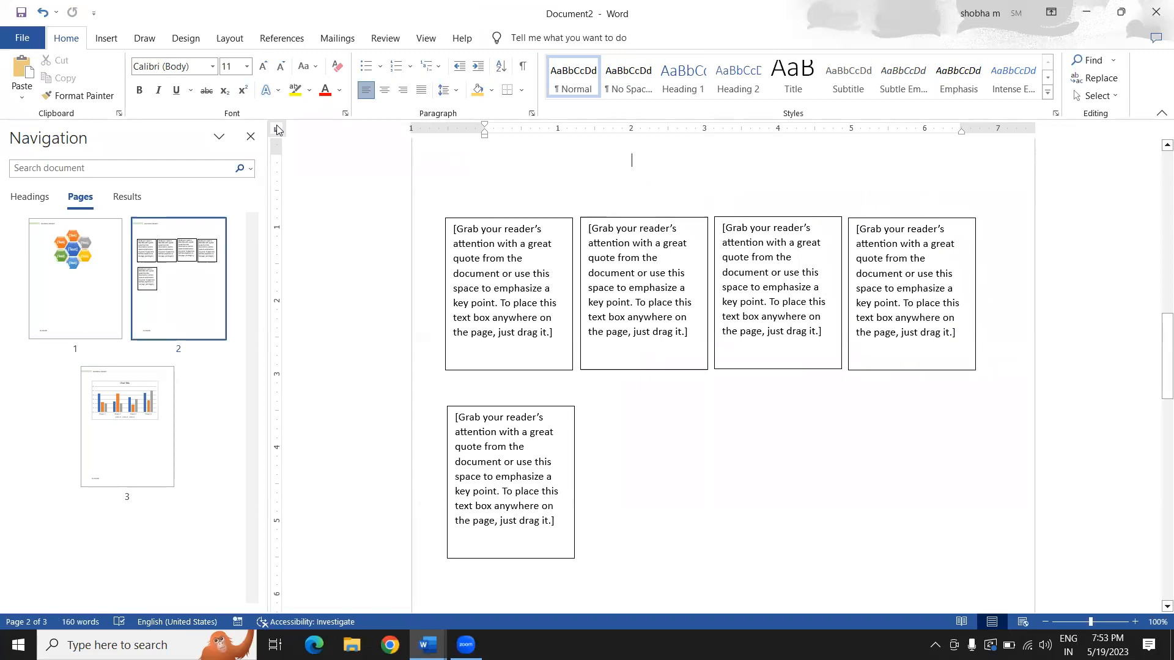
Draw a blue rectangle directly above the first text box and size it to about 0.28" high and 1.69" wide
left_click(106, 38)
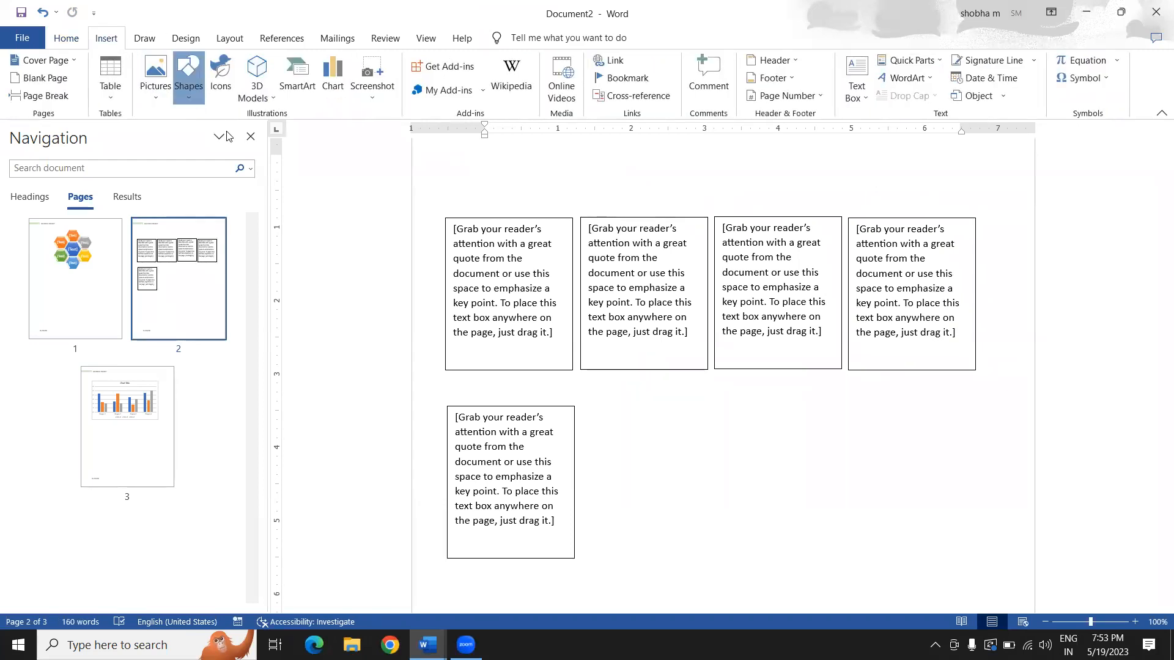
left_click(188, 75)
left_click(241, 131)
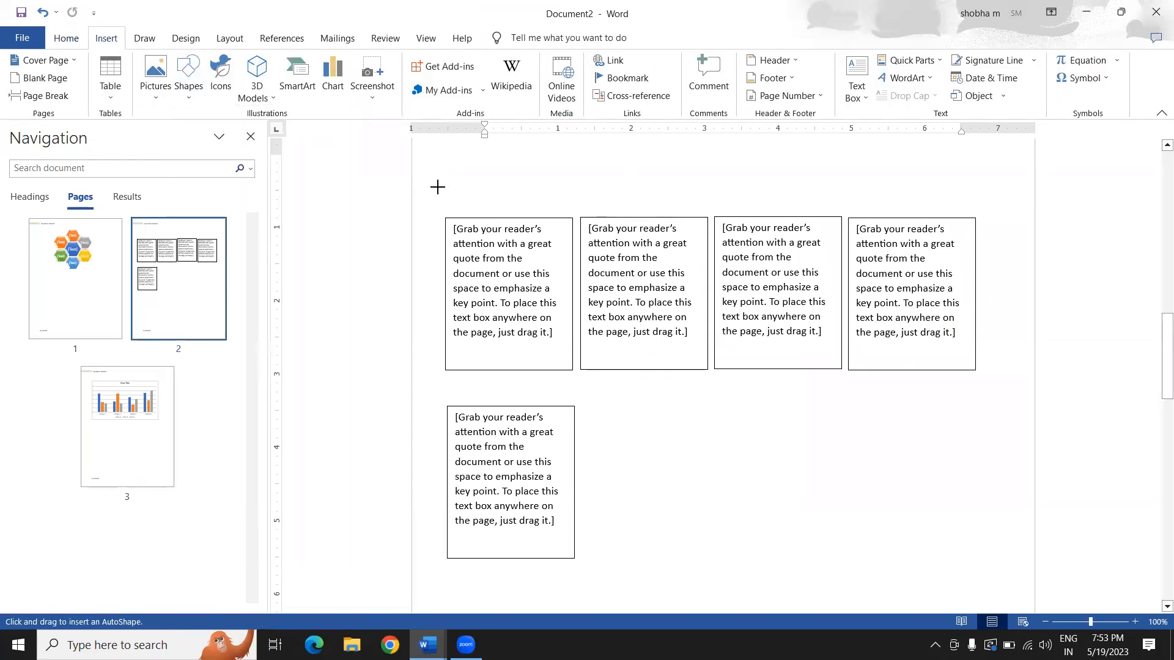
left_click_drag(436, 193, 574, 213)
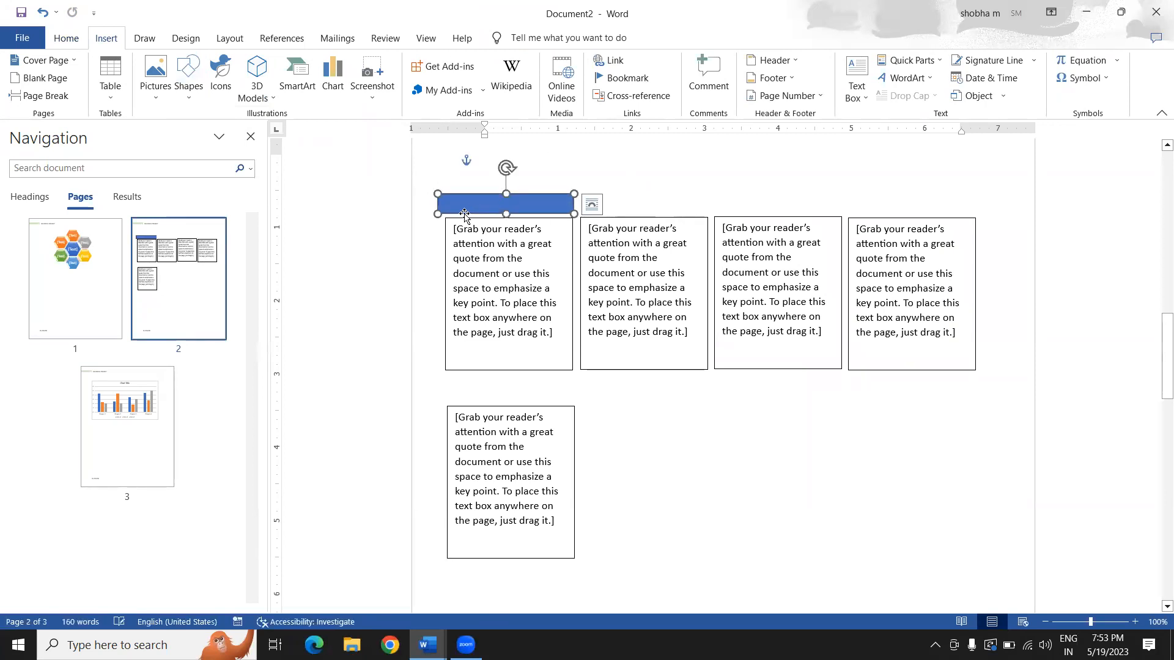
left_click_drag(437, 214, 450, 214)
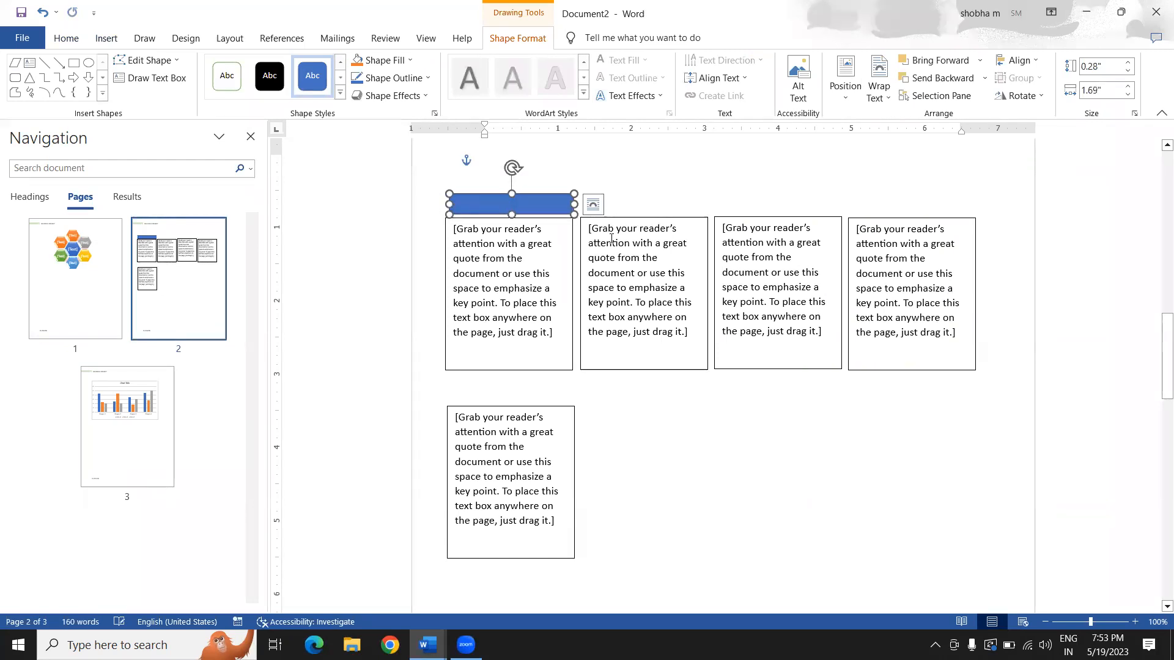
left_click(609, 194)
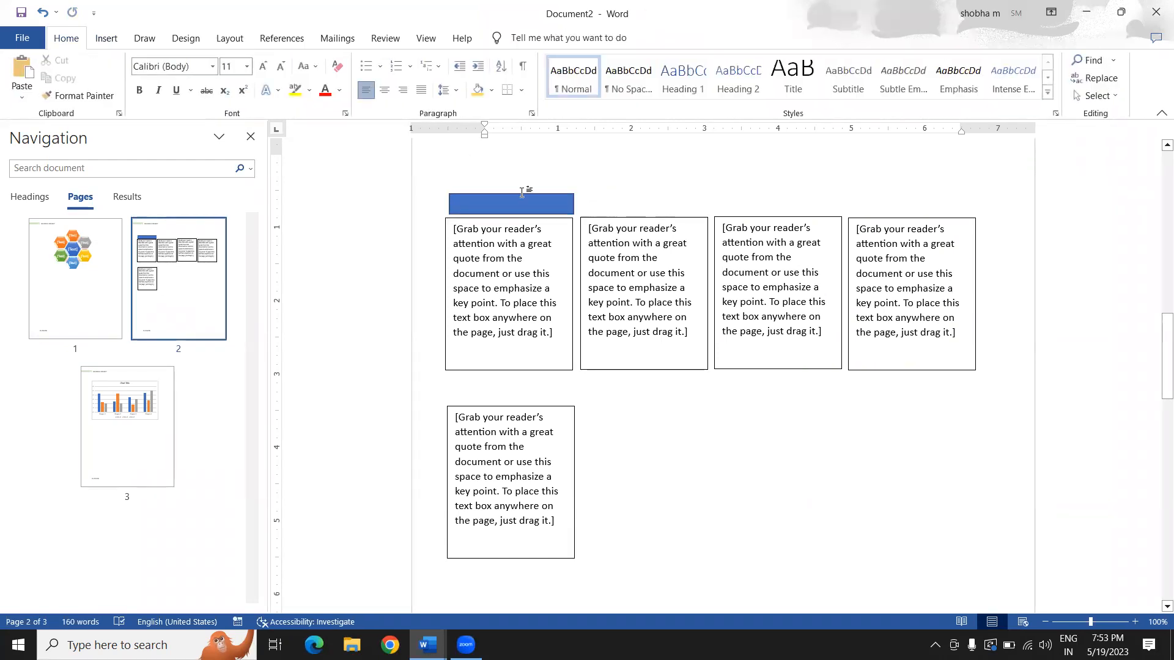
Extend the blue rectangle's left edge slightly to make it about 1.8" wide, and deselect it
left_click(440, 202)
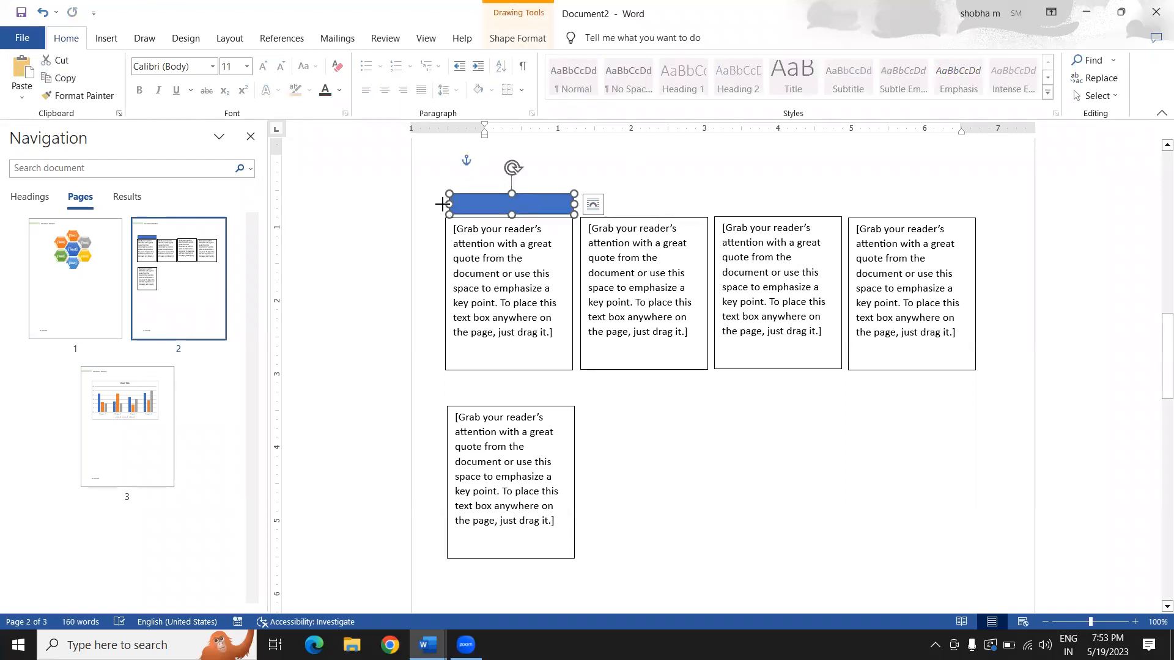
left_click_drag(440, 204, 433, 204)
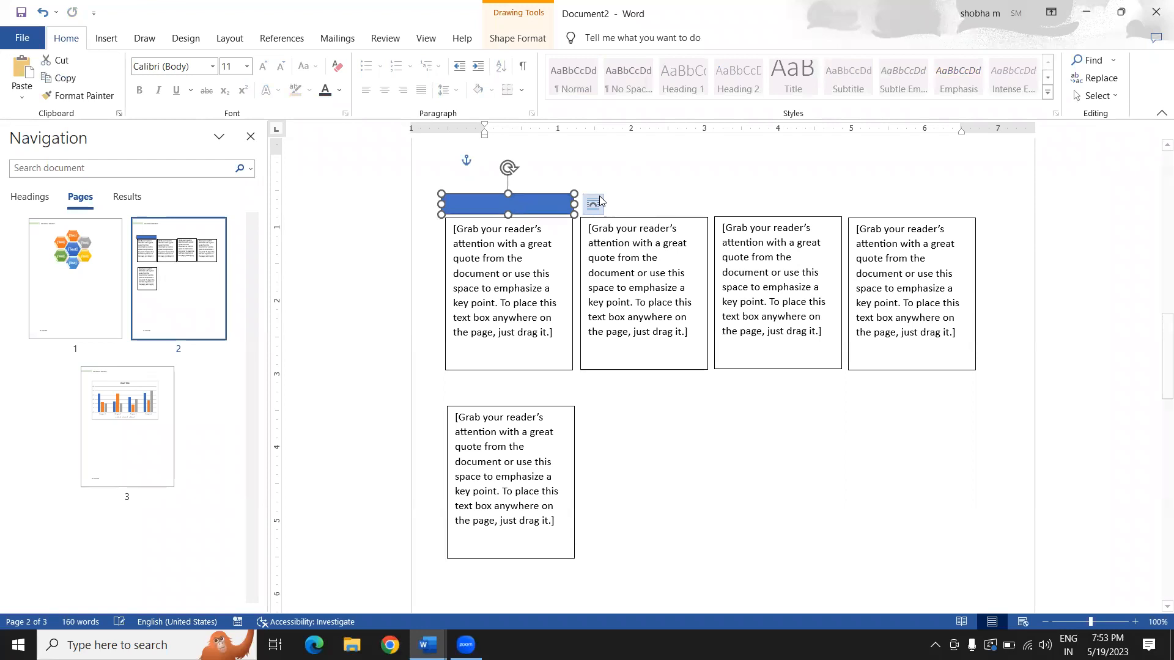
left_click(593, 205)
left_click(607, 183)
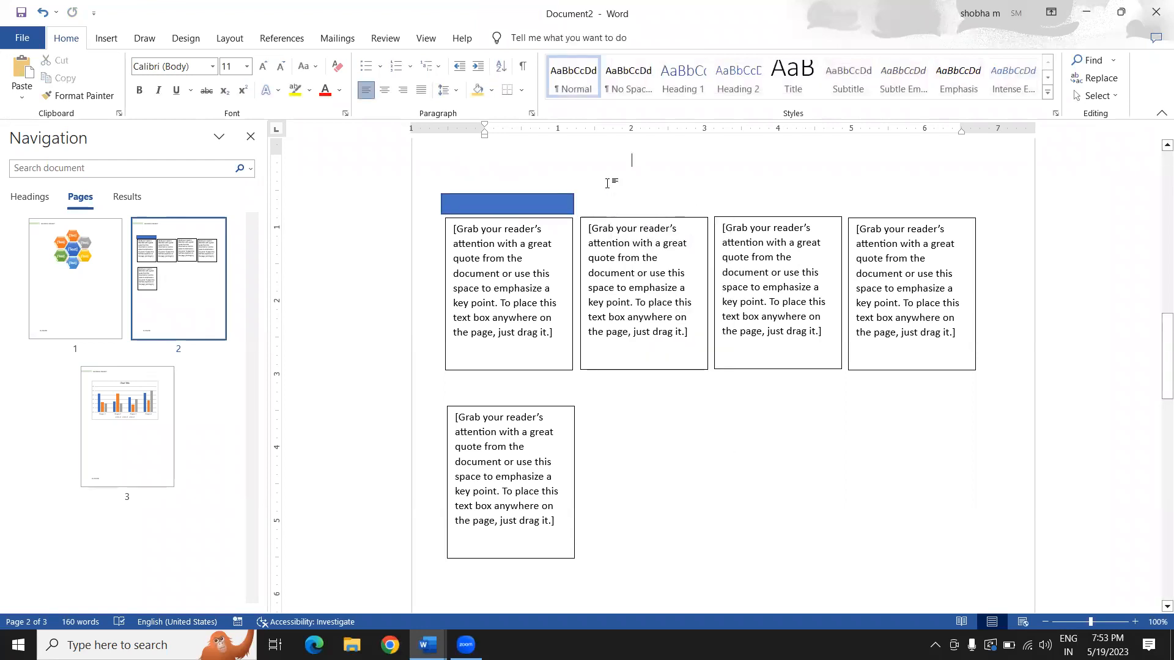
Delete the extra pasted text box, and place a copy of the blue rectangle above the second text box
key("ctrl+v")
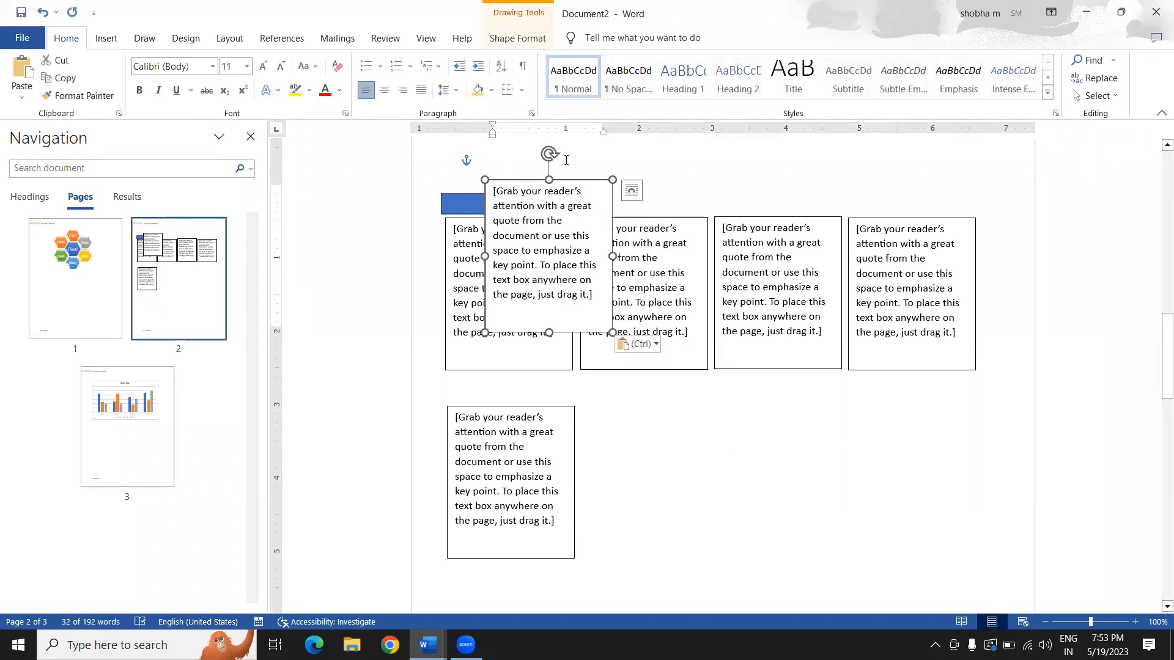
key("Delete")
left_click(499, 199)
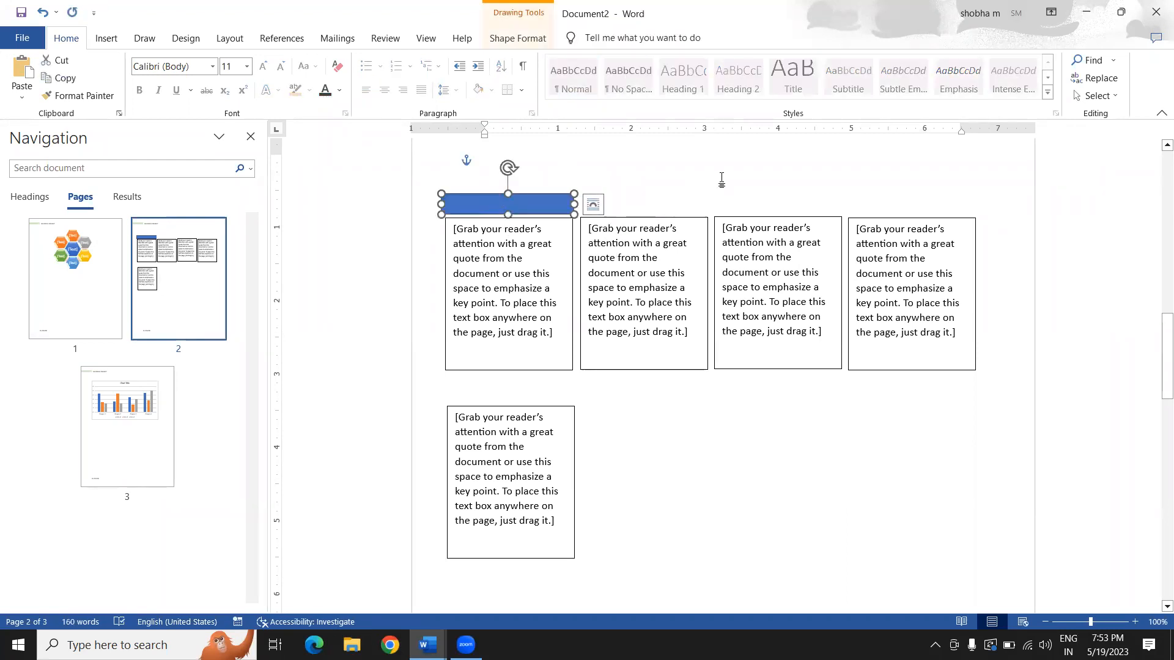
key("ctrl+c")
left_click(722, 178)
key("ctrl+v")
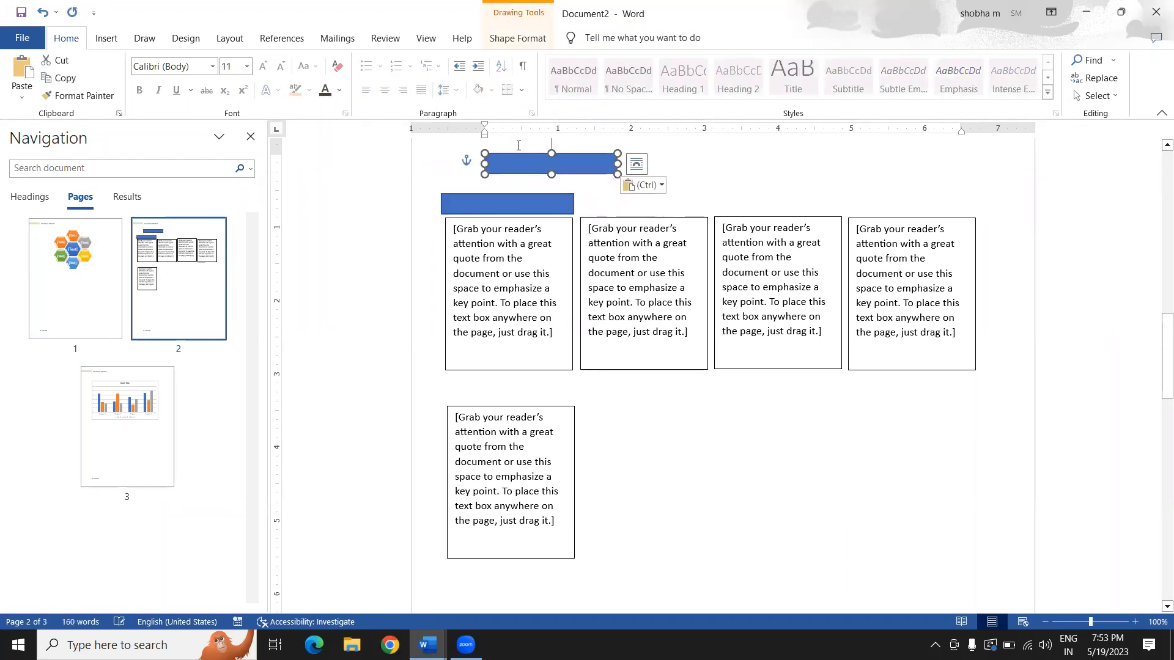
left_click_drag(519, 152, 613, 197)
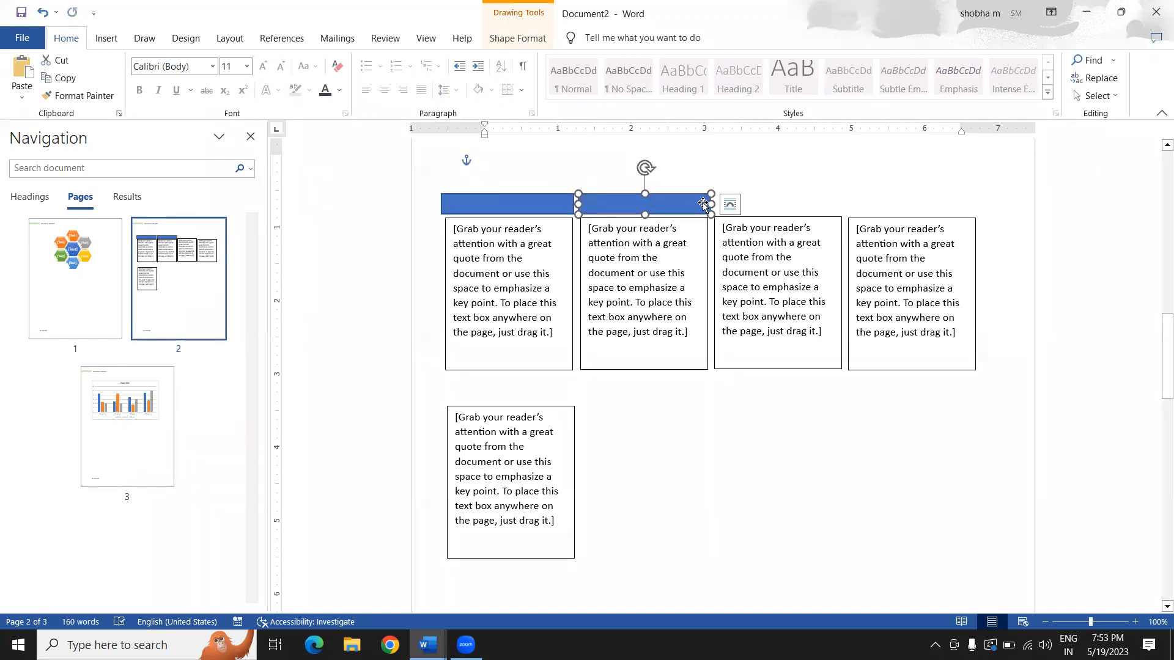
Narrow the copied rectangle to about 1.73" and adjust its height above the second text box to sit beside the first rectangle
left_click_drag(710, 203, 662, 202)
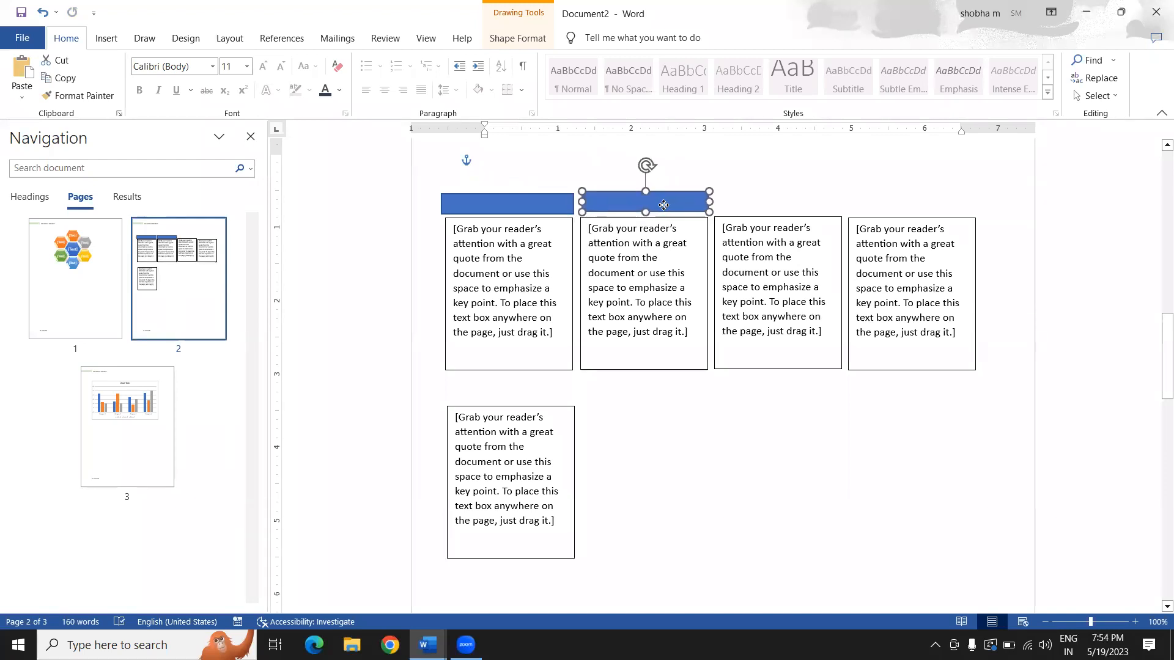
left_click(777, 206)
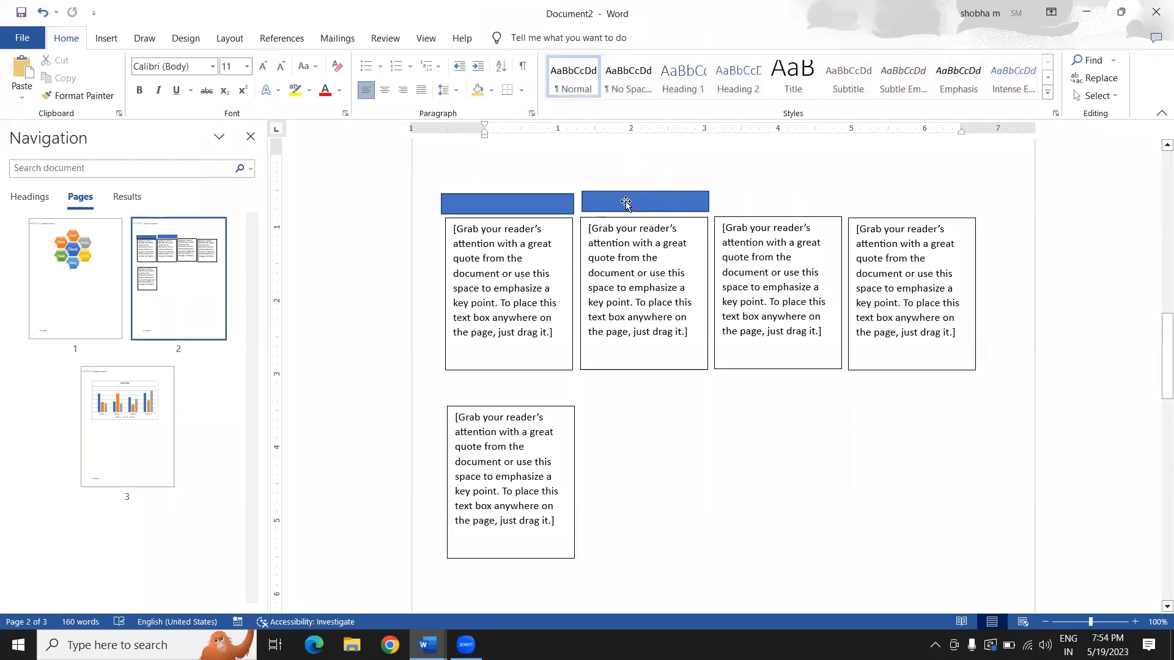
left_click_drag(626, 204, 626, 204)
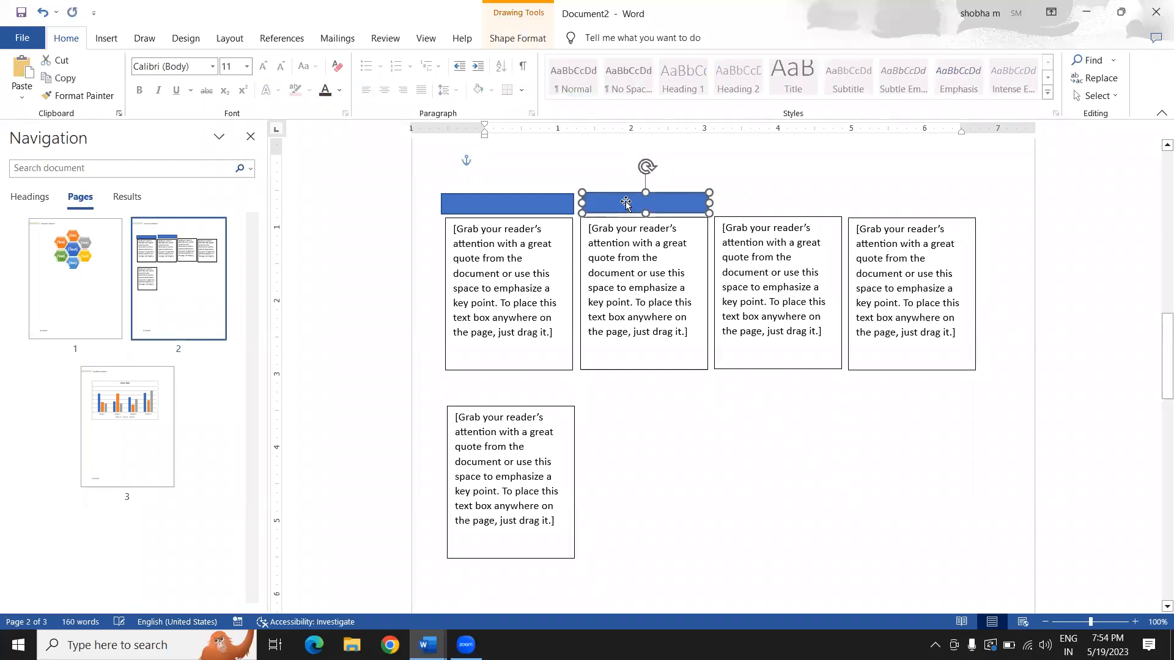
left_click(677, 191)
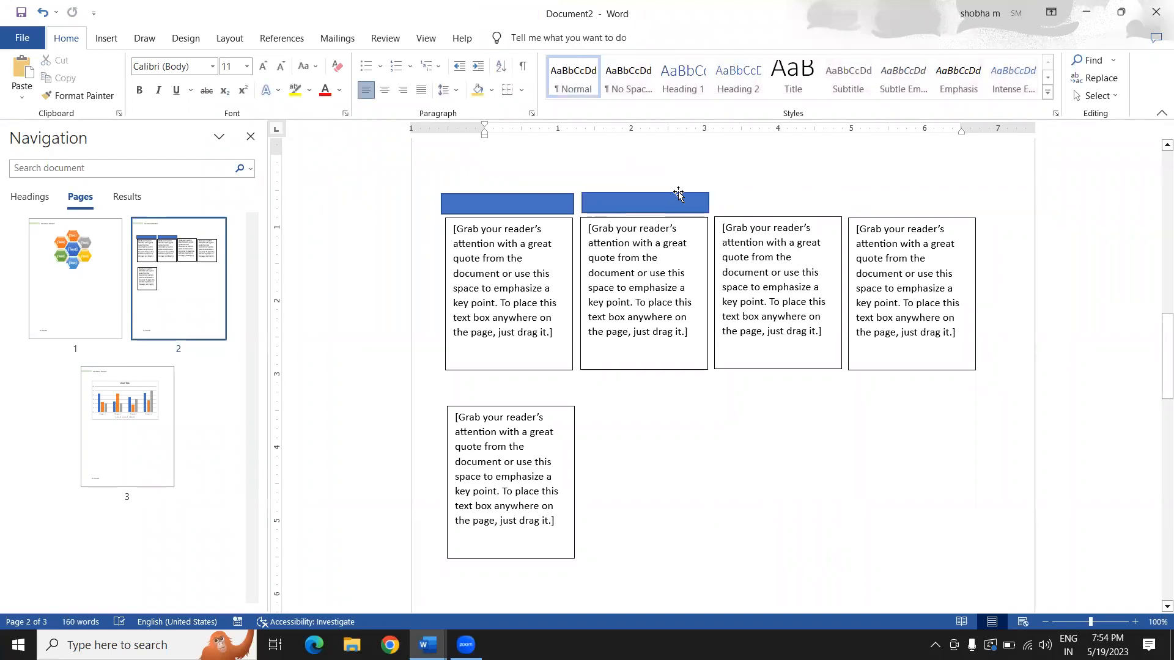
Apply the preset shape style with white fill and green outline to the rectangle above the second text box
left_click(673, 194)
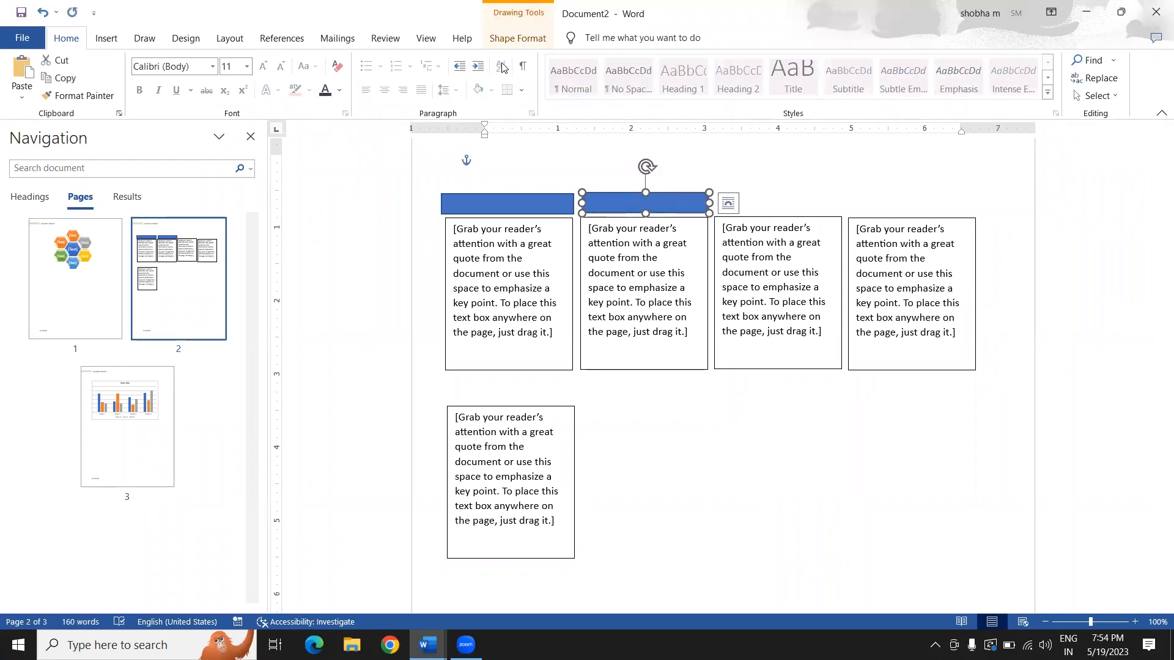
left_click(518, 38)
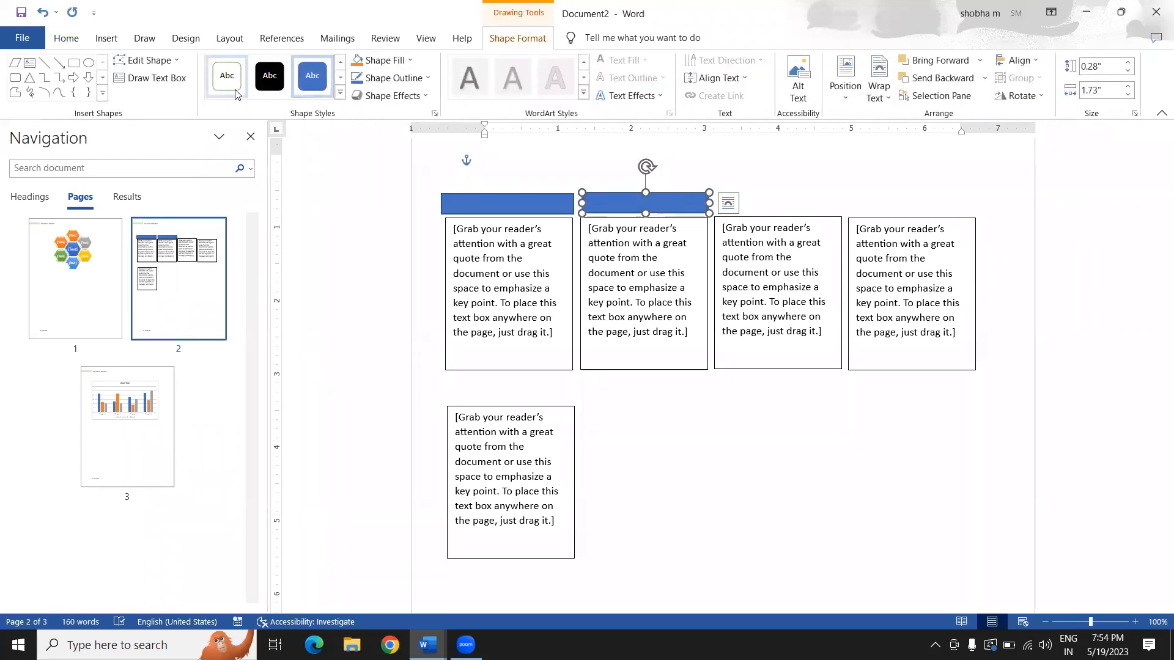
left_click(236, 91)
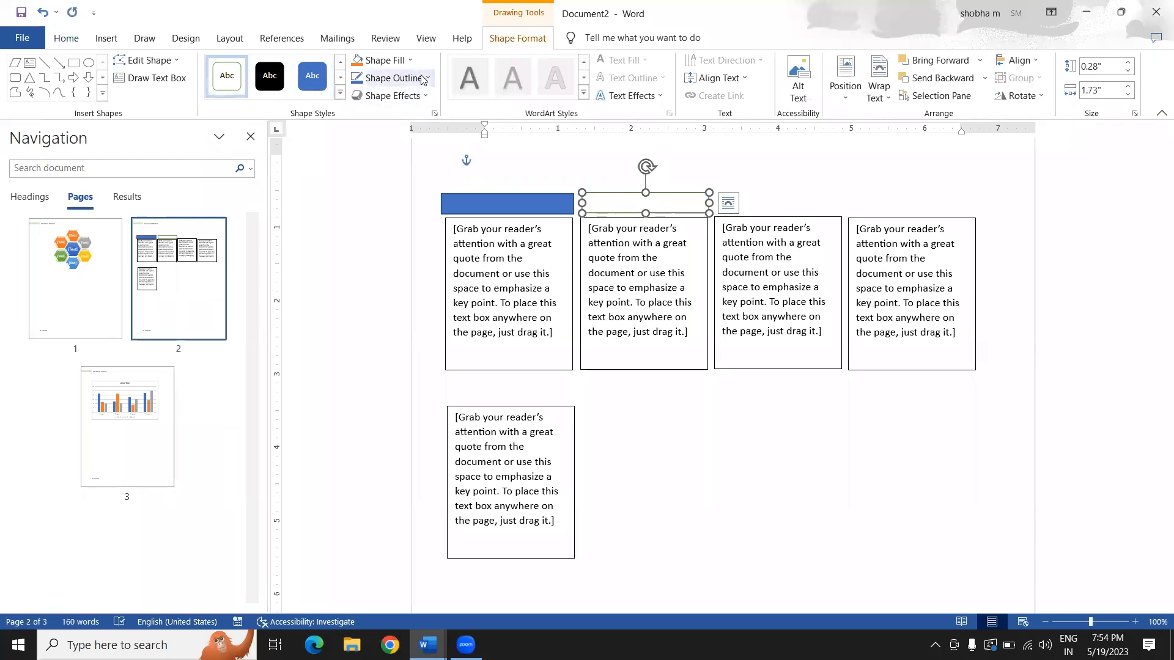
Try removing the outline of the rectangle above the second text box, and undo that change
left_click(422, 79)
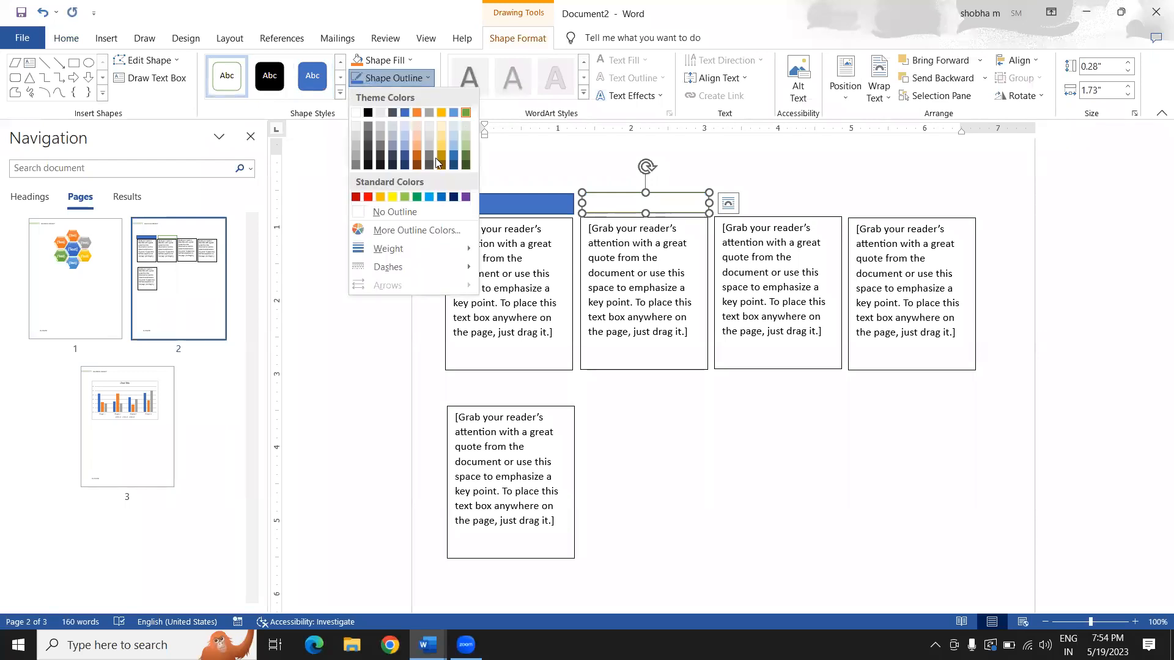
left_click(417, 211)
key("ctrl+z")
Set both rectangles above the first two text boxes to No Fill, and deselect them
left_click(408, 60)
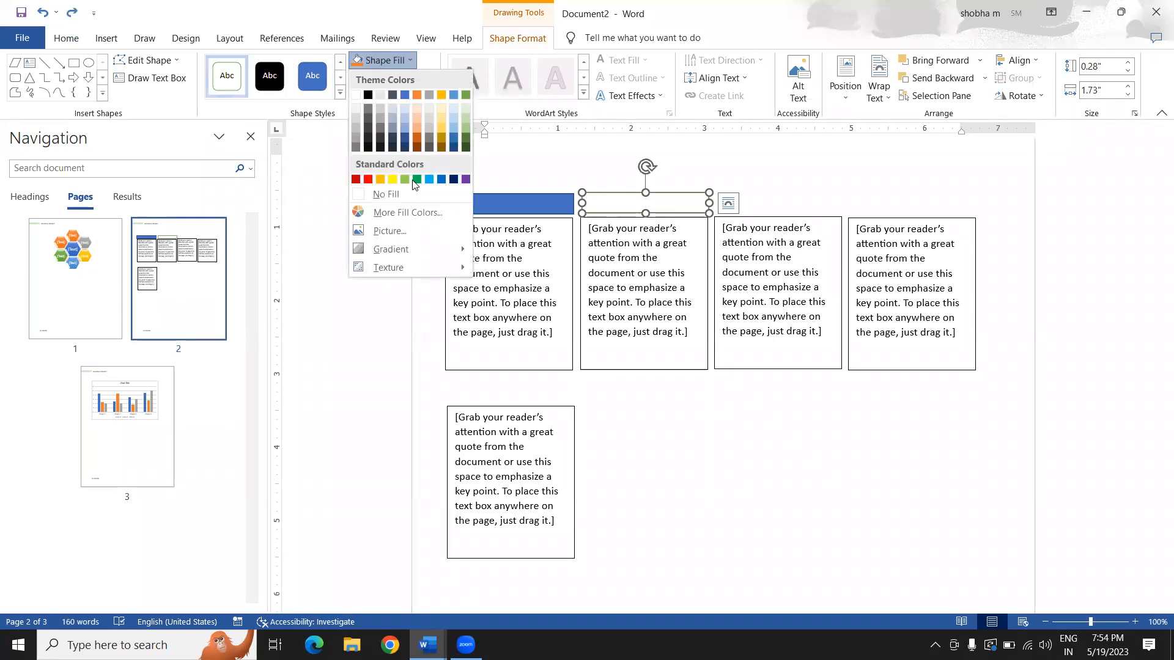
left_click(413, 197)
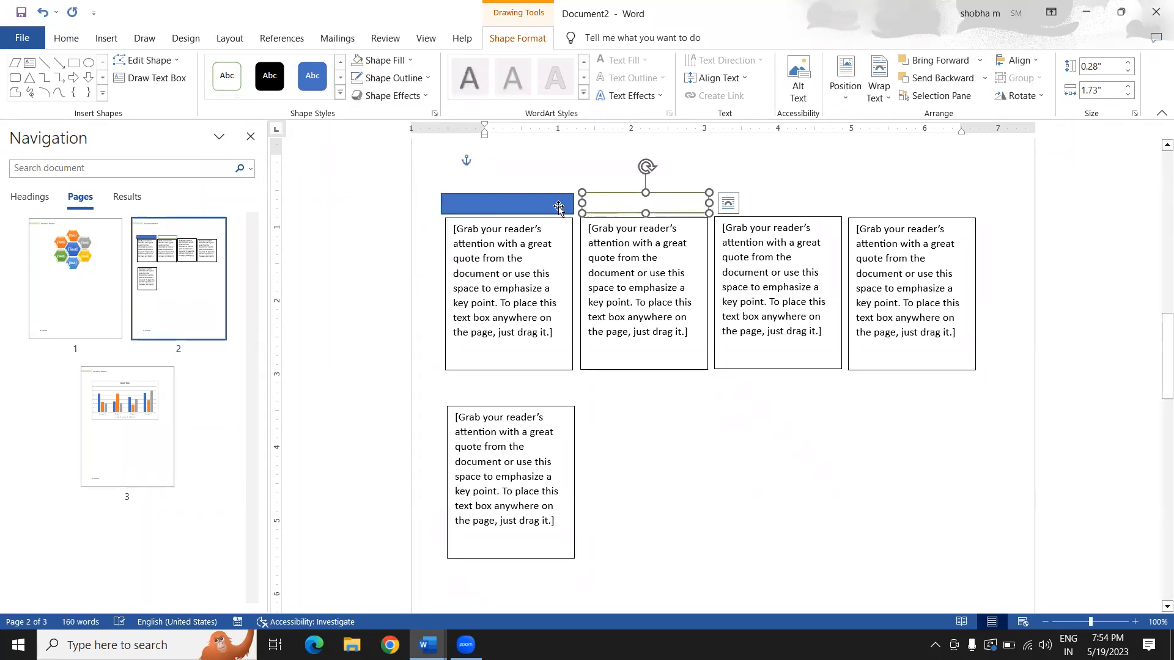
left_click(516, 204)
left_click(407, 60)
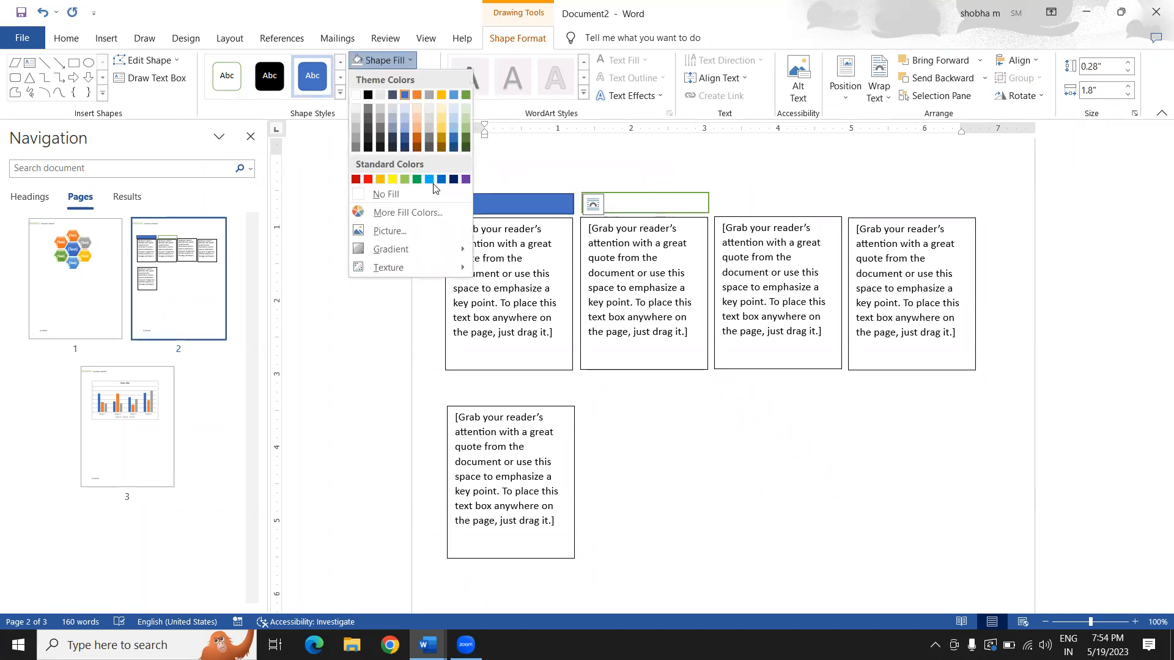
left_click(422, 195)
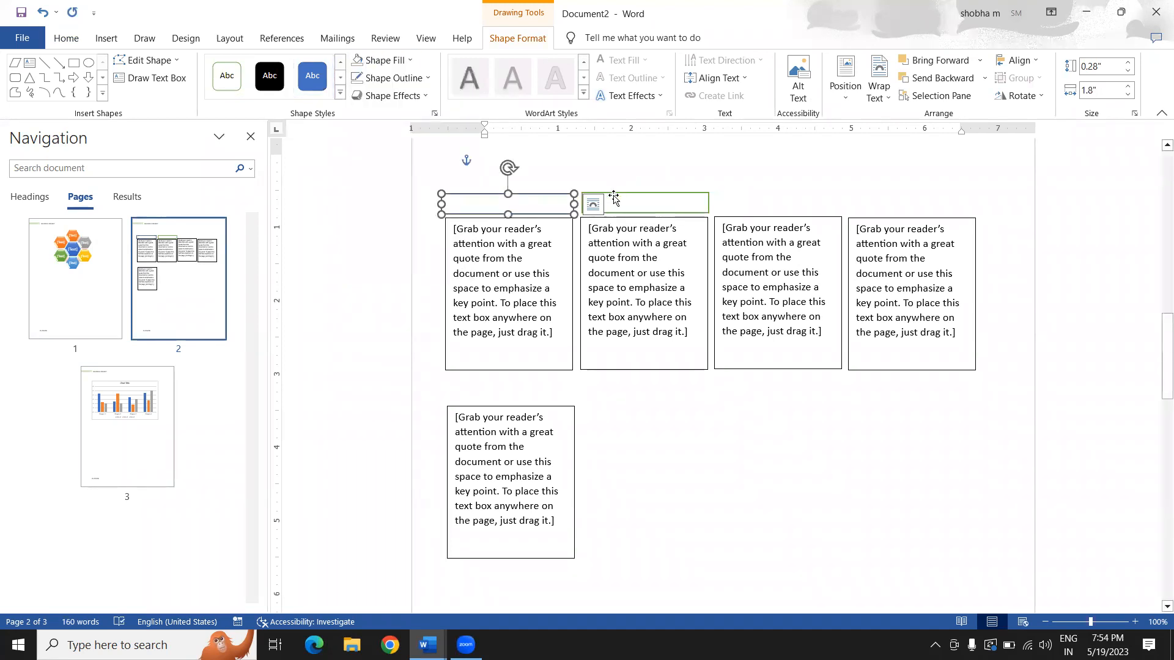
left_click(737, 176)
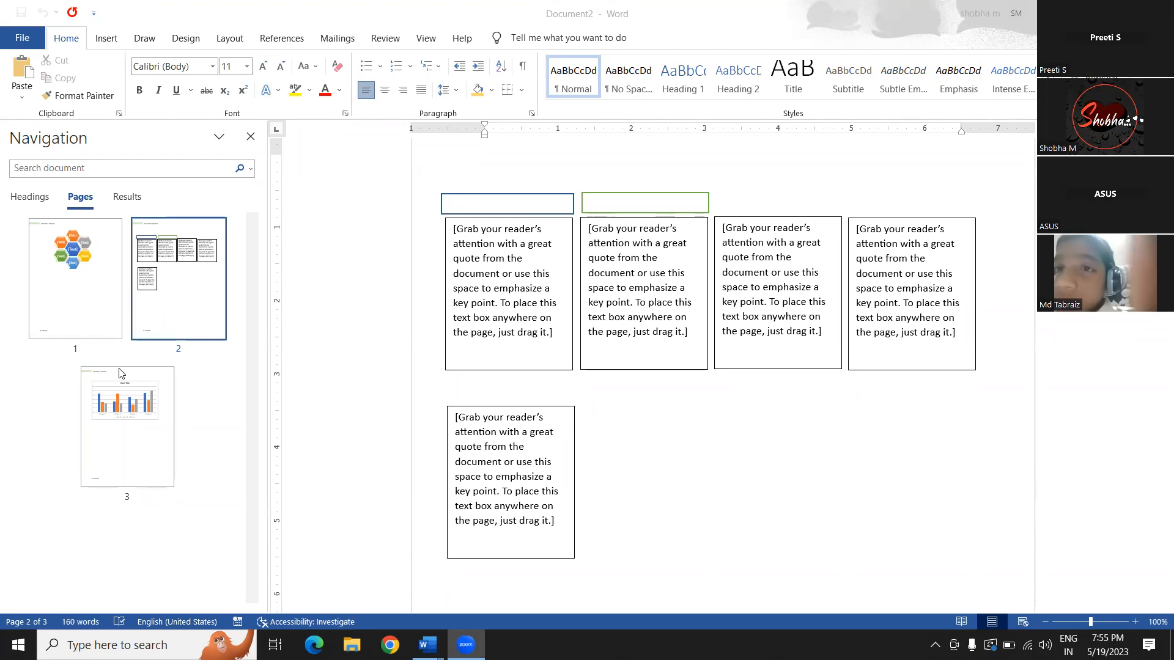
Switch from Document2 to Document1, which holds the table with the gear icon
left_click(348, 334)
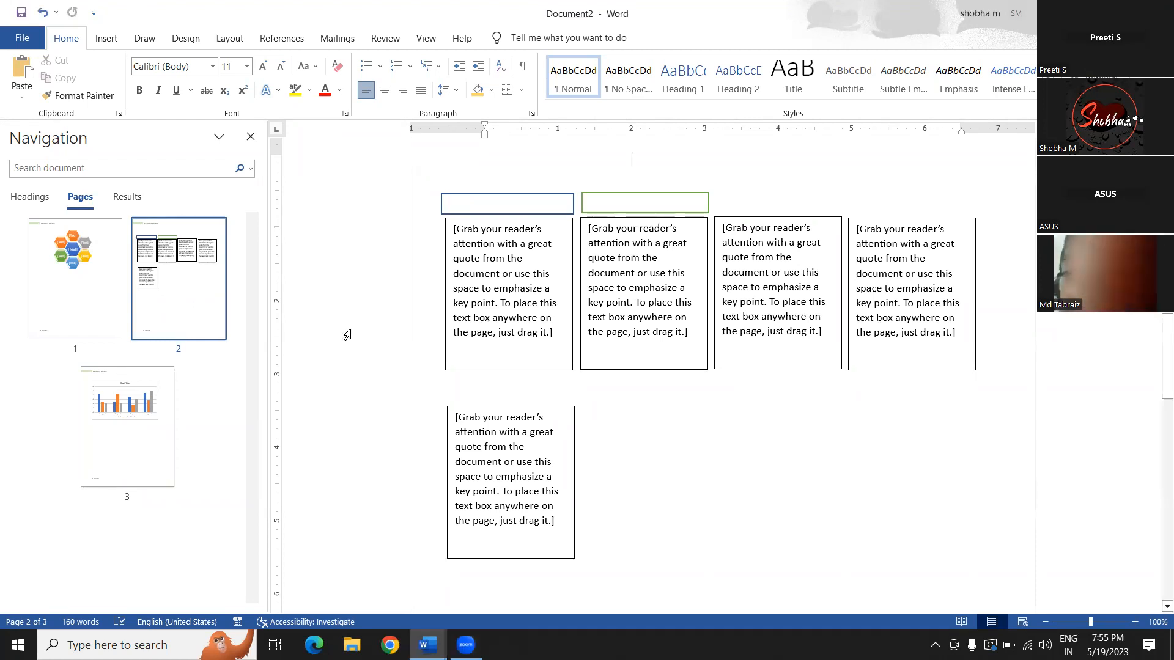
mouse_move(439, 634)
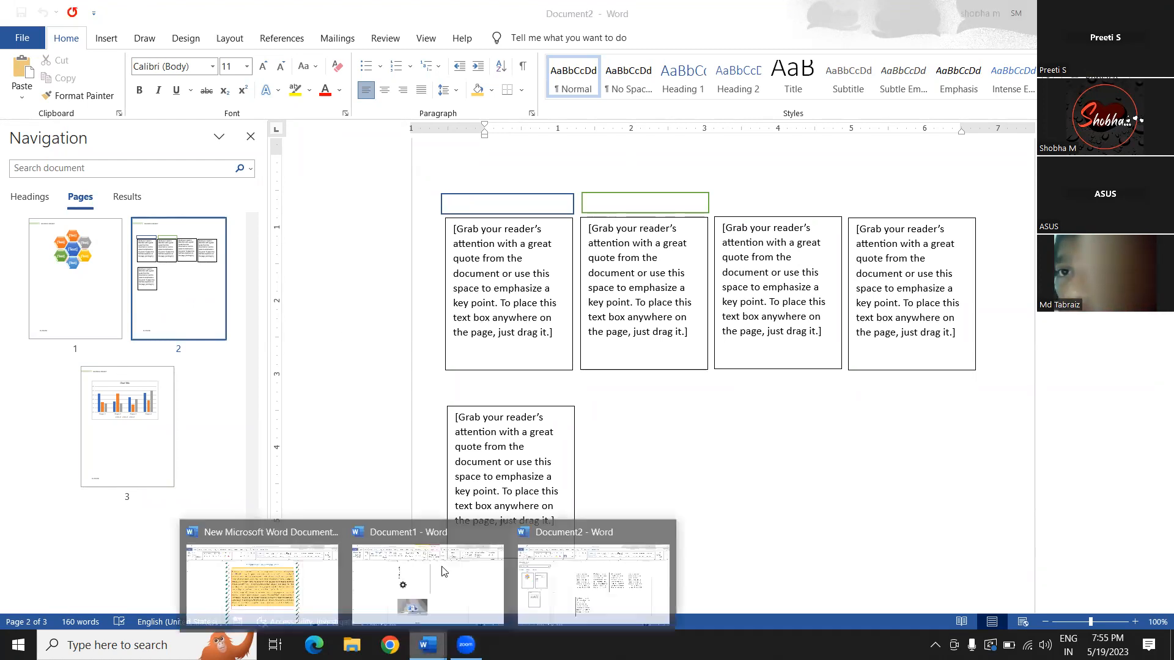
left_click(387, 549)
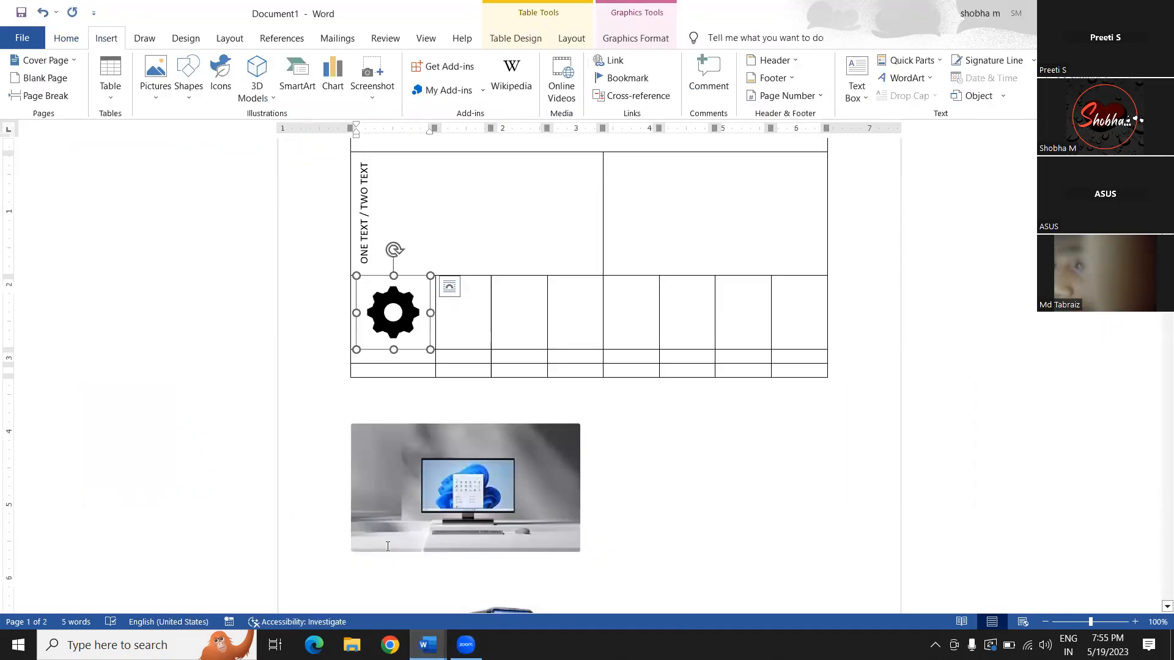
Insert the picture "download (1)" from the Downloads folder into the third cell of the gear icon's row, and shrink it to fit the row
left_click(156, 73)
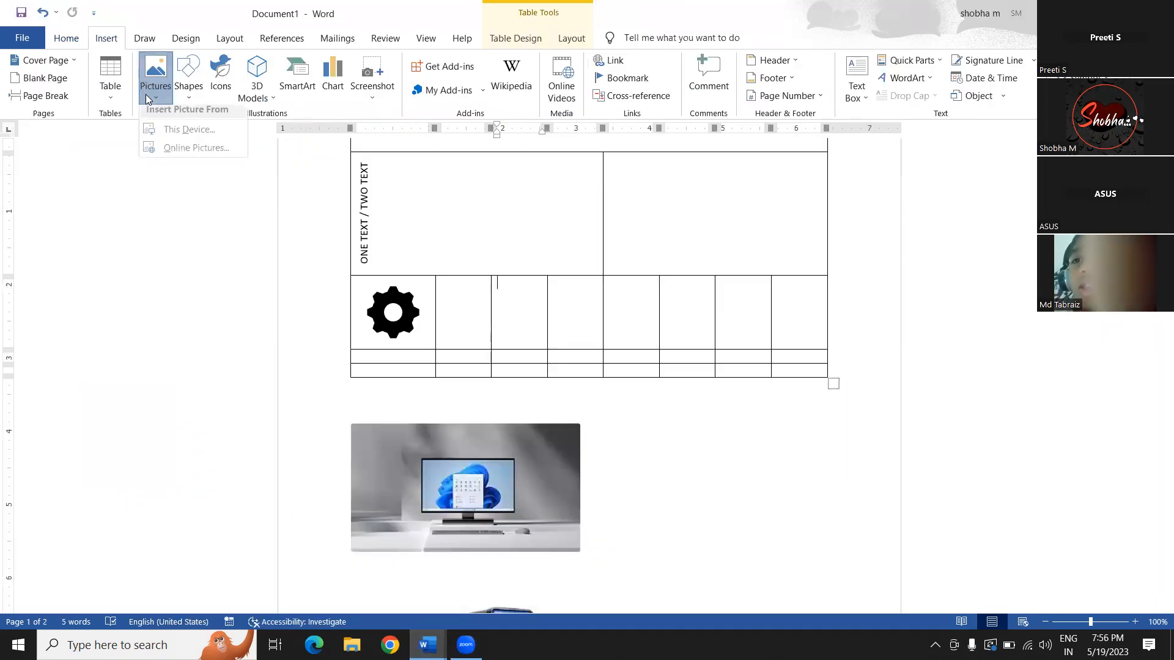
left_click(166, 136)
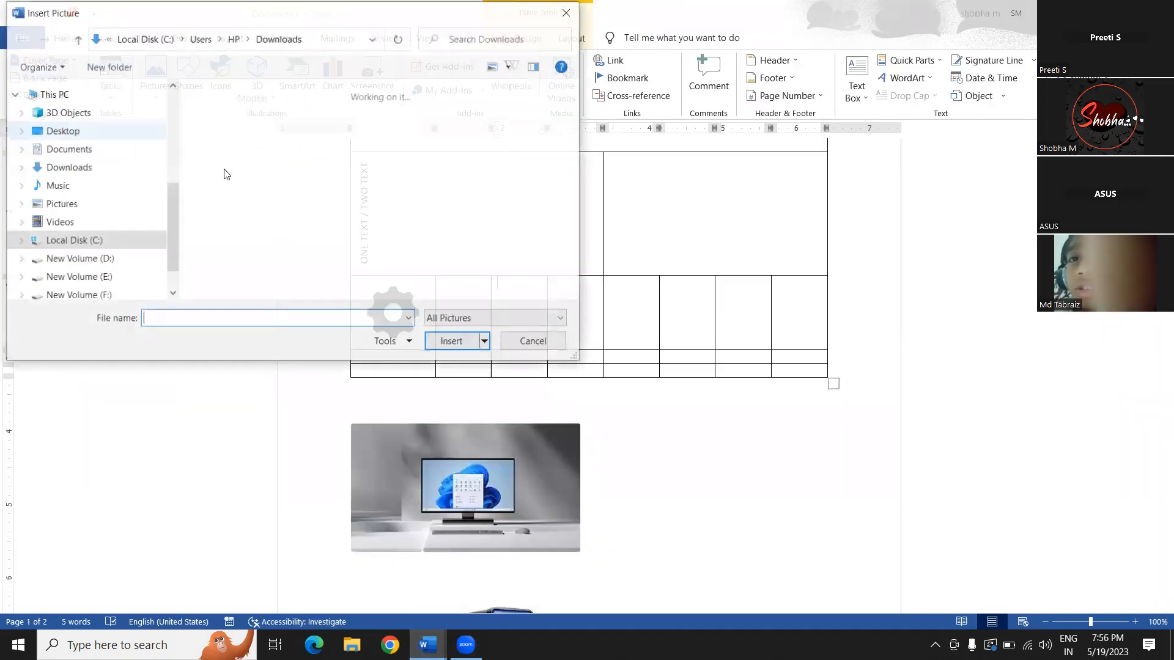
left_click(226, 173)
left_click(450, 344)
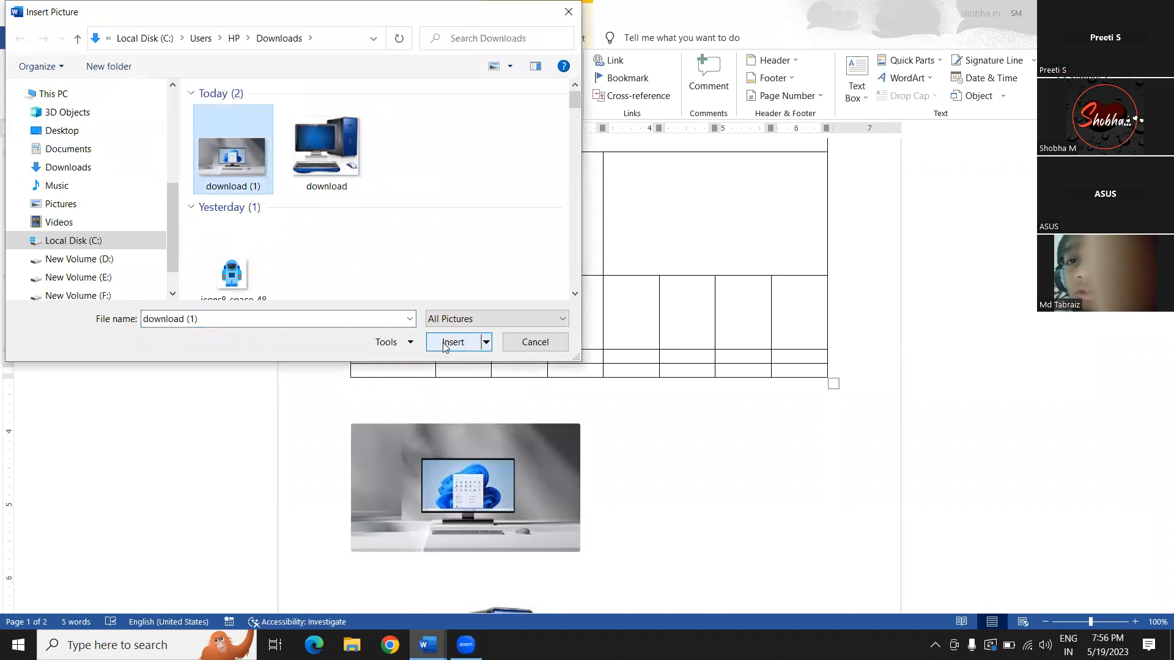
left_click_drag(697, 405, 629, 384)
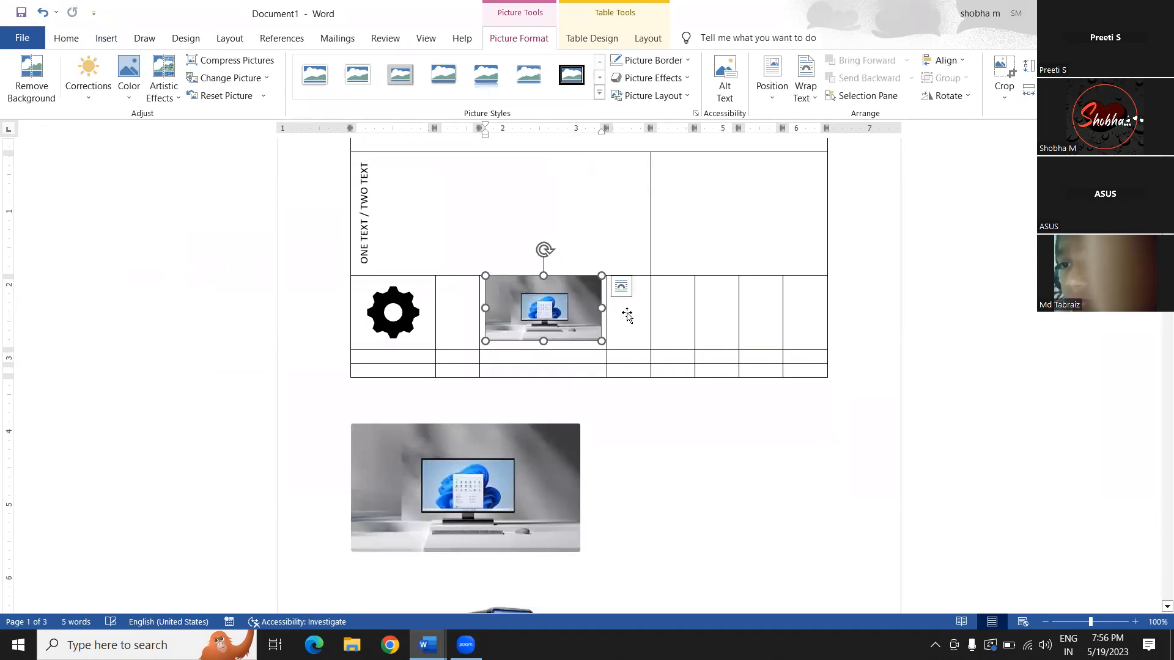
left_click(640, 330)
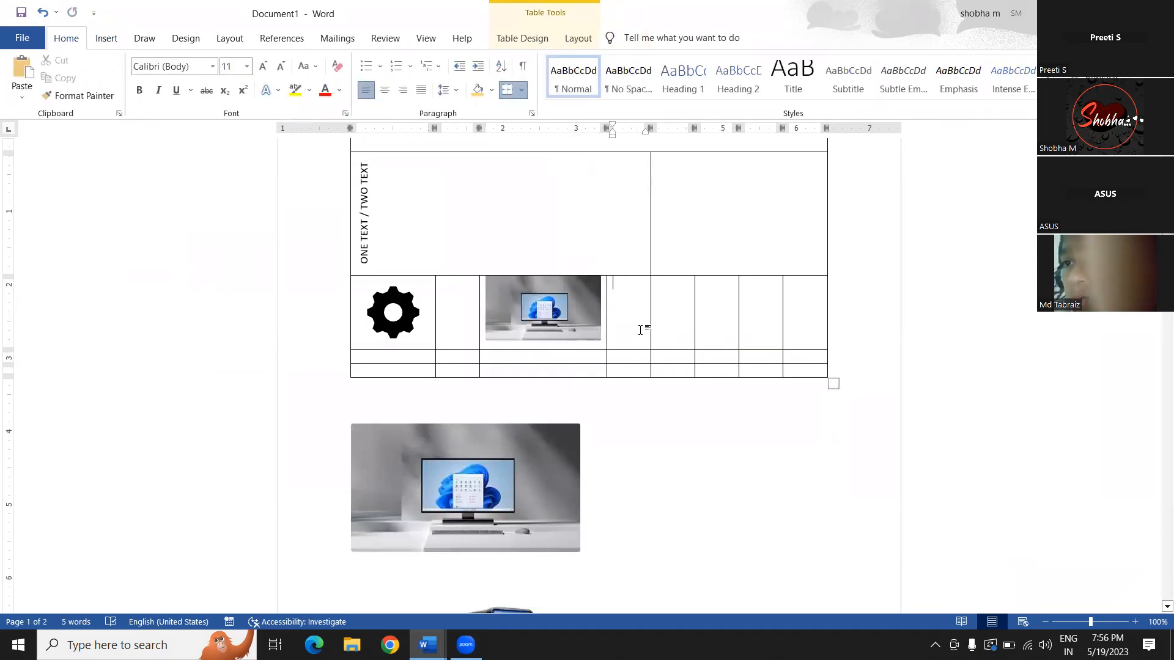
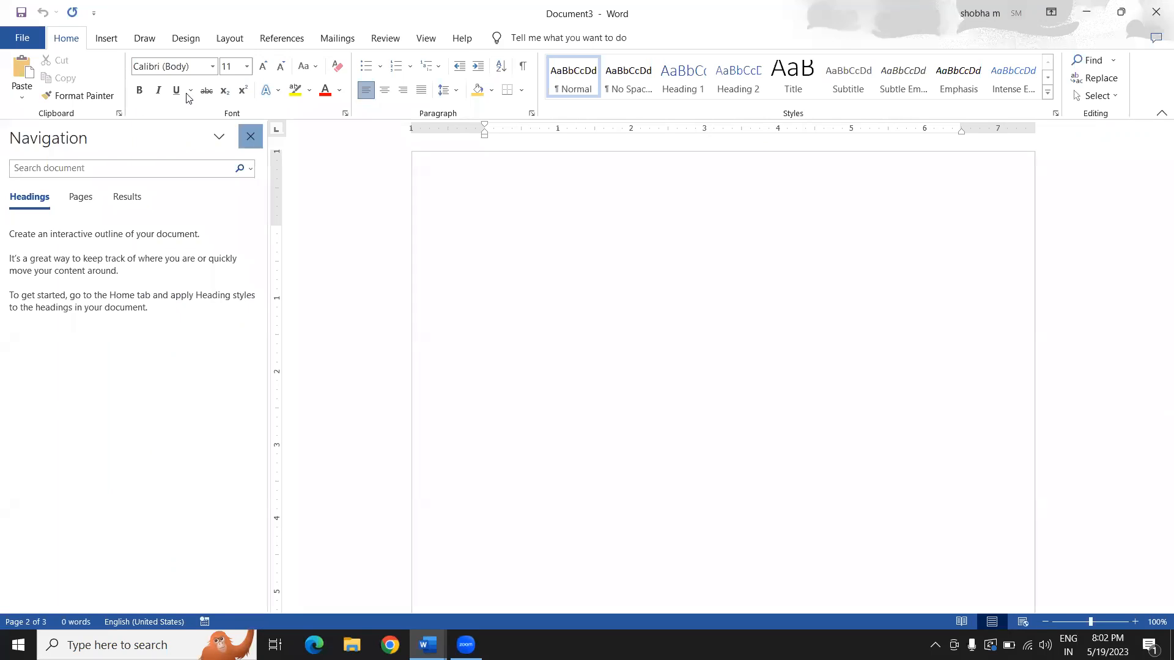
Draw an oval about 1.58" wide and 0.86" high at the upper-left corner of the page in Document3
left_click(107, 39)
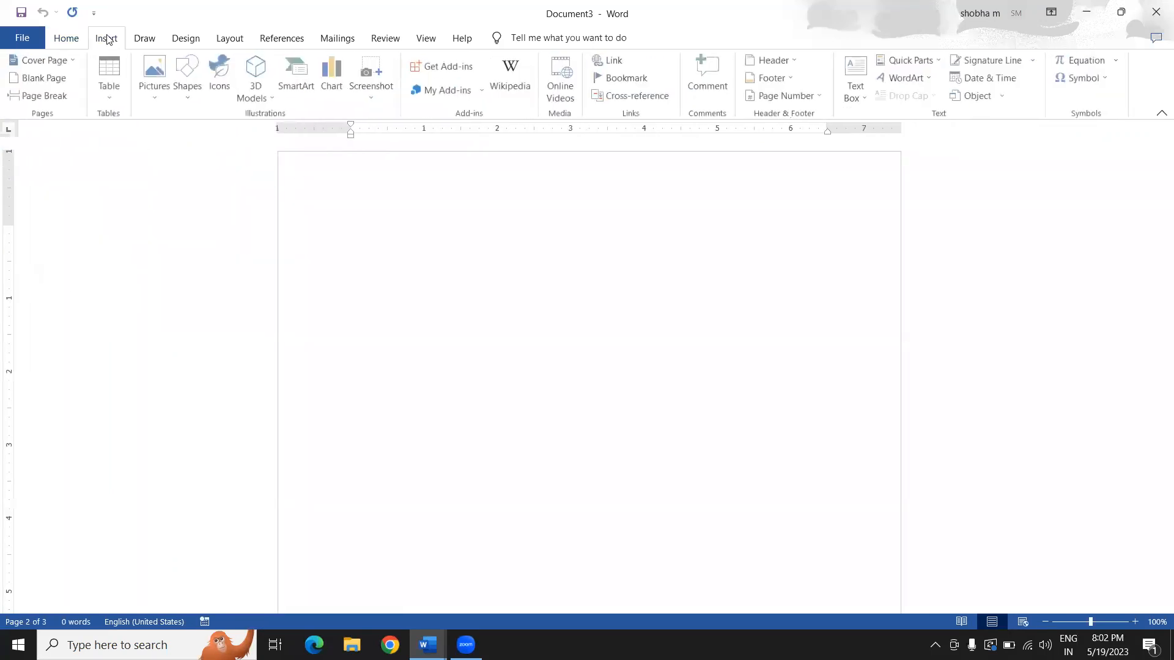
left_click(194, 91)
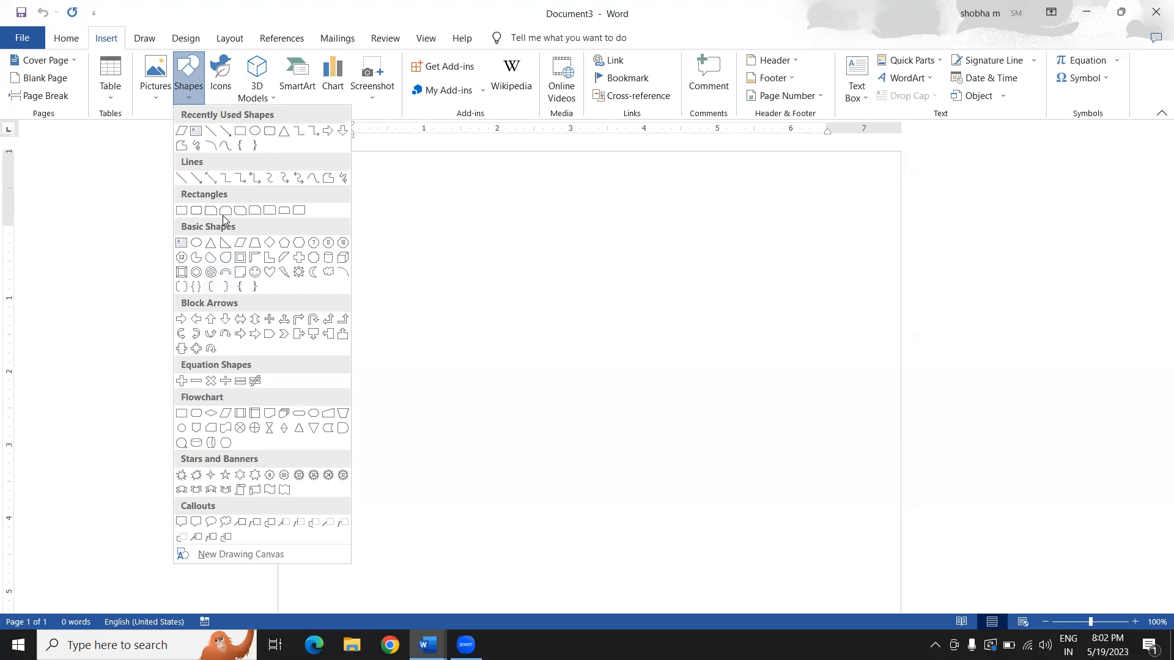
left_click(255, 130)
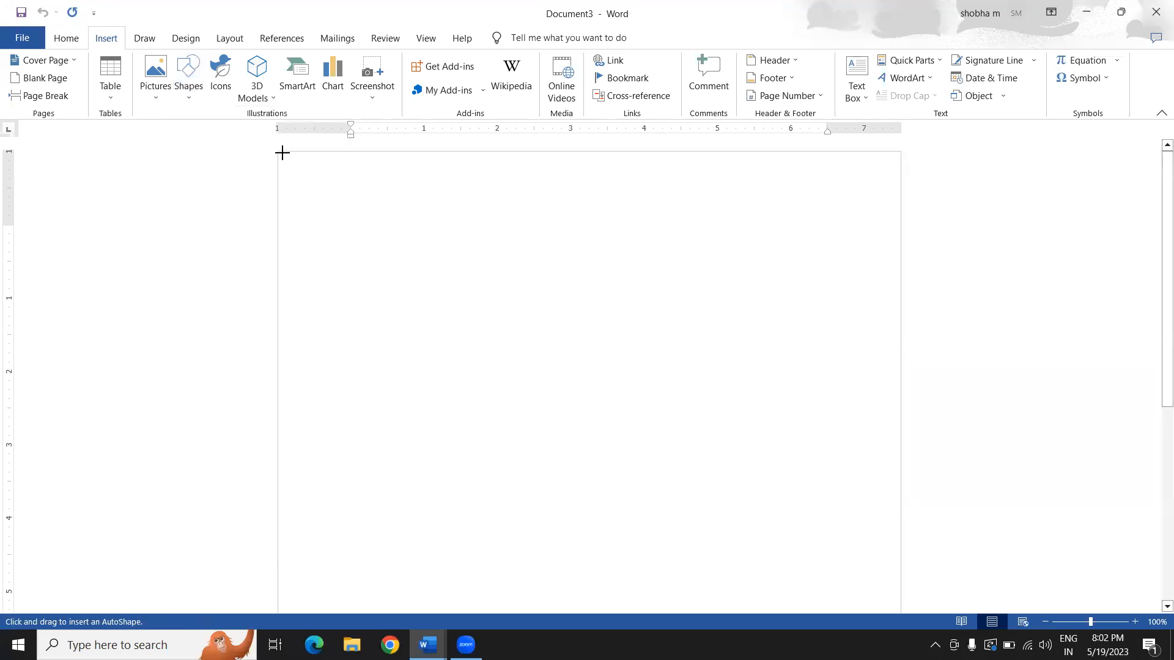
left_click_drag(282, 152, 399, 216)
left_click(105, 39)
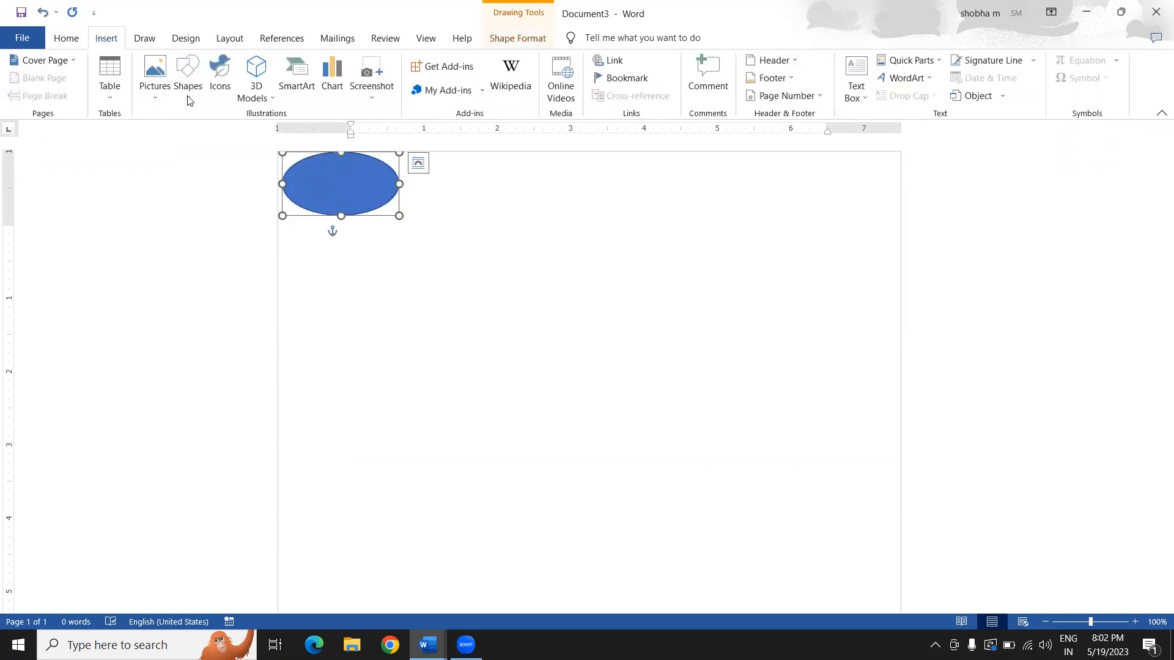
left_click(188, 92)
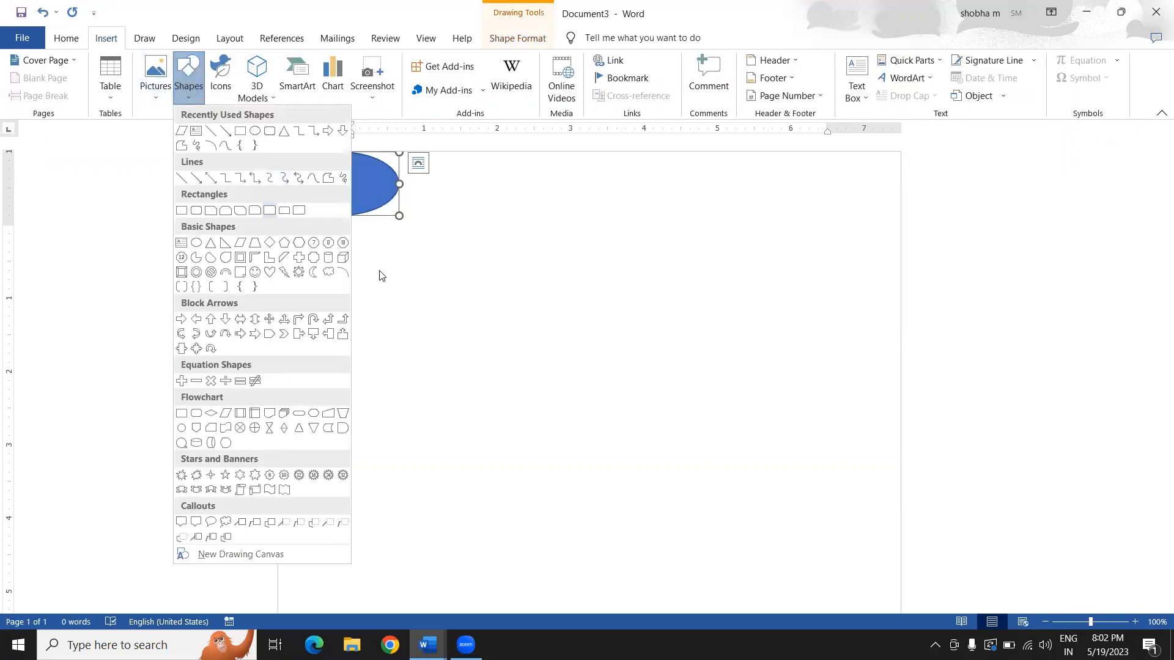
left_click(411, 283)
Move the oval partly off the page's upper-left corner, and paste a copy of it
left_click_drag(319, 181, 275, 172)
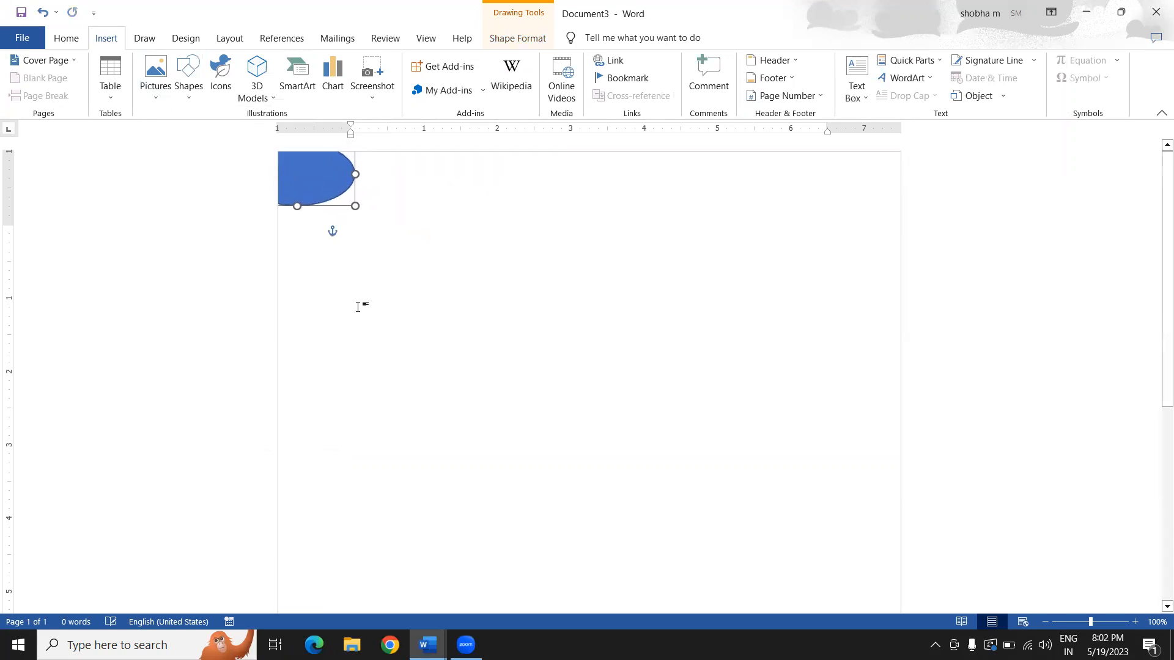
left_click(422, 397)
key("ctrl+v")
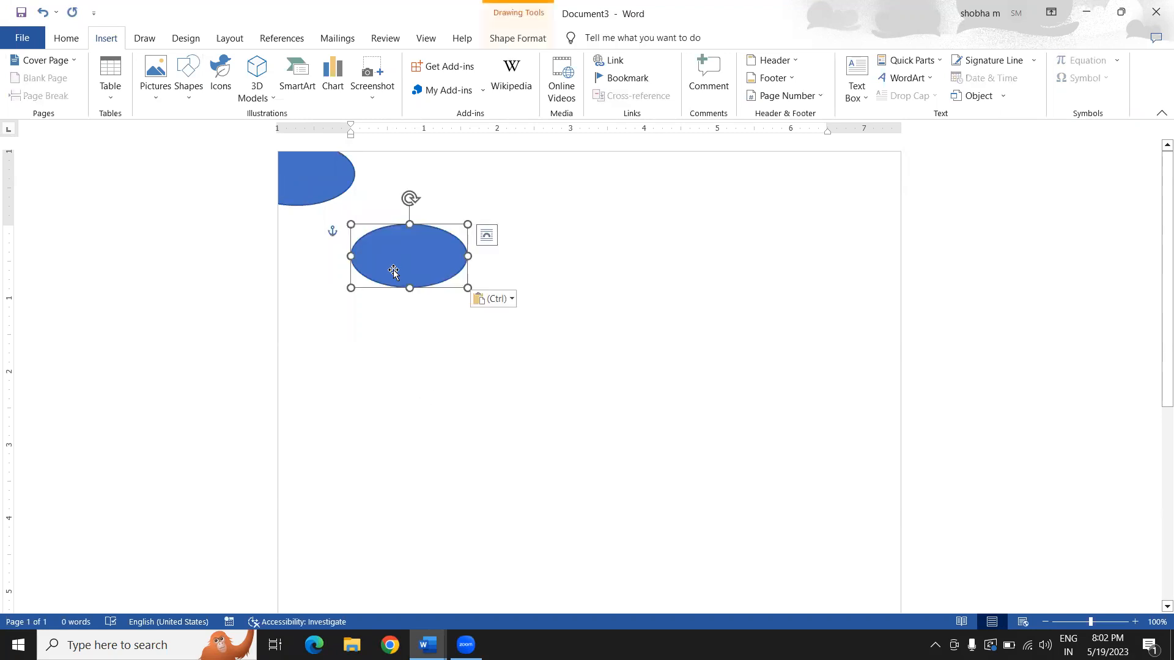
Try moving the pasted oval down to the left page edge, and undo that move
left_click_drag(379, 265, 295, 543)
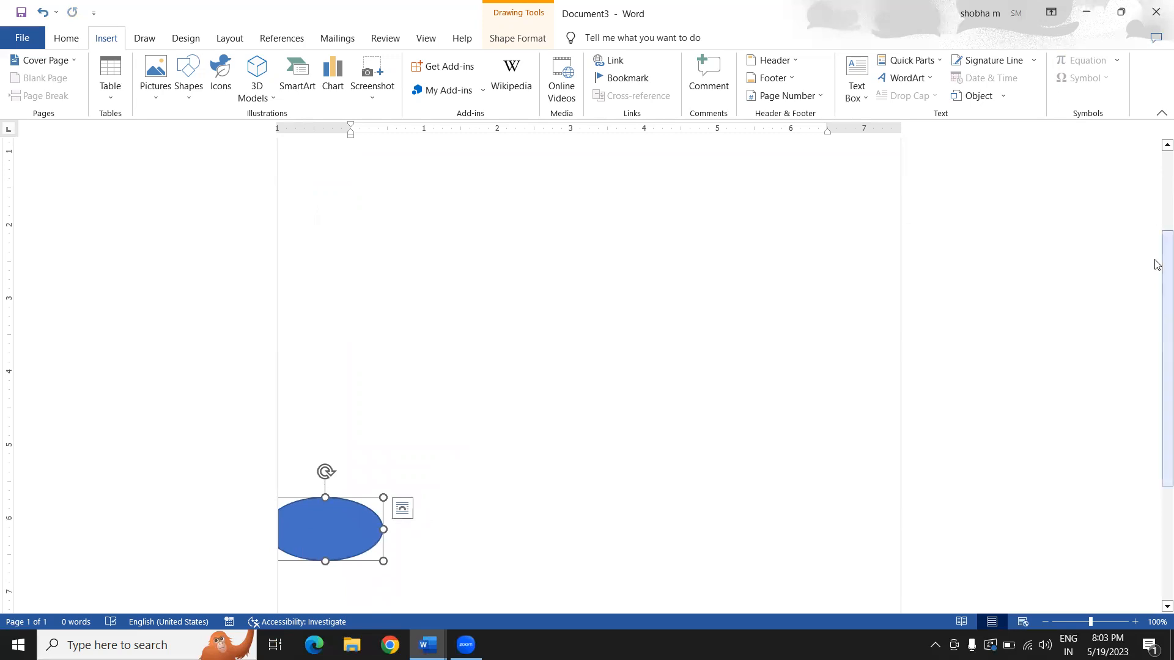
left_click_drag(1157, 293, 1157, 157)
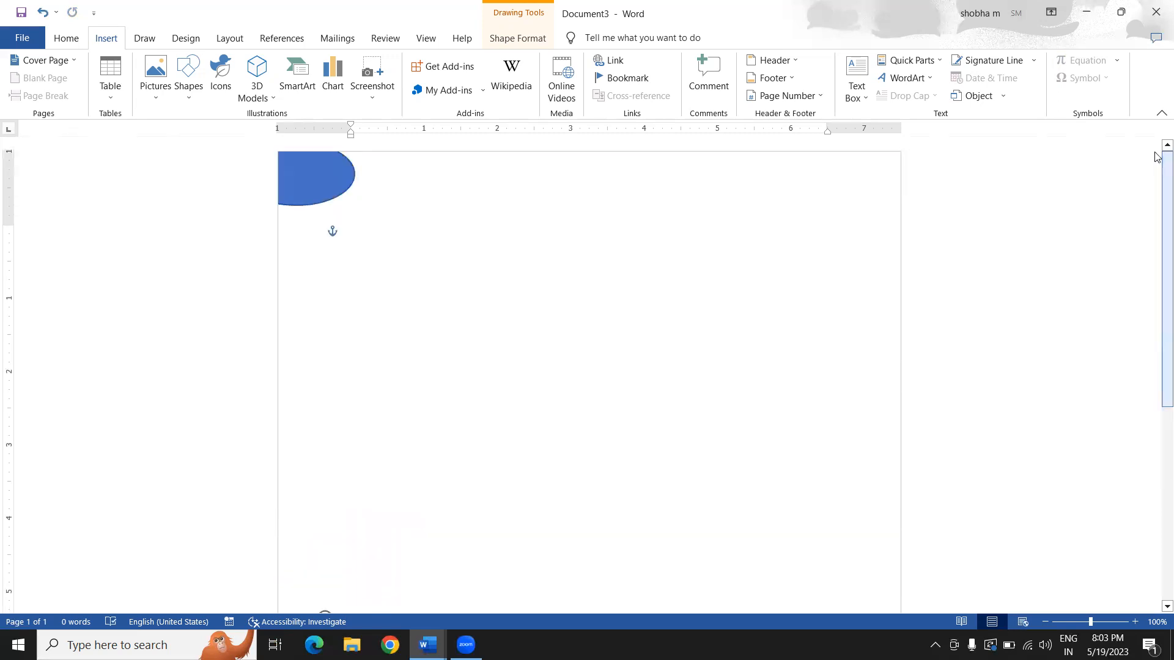
key("ctrl+z")
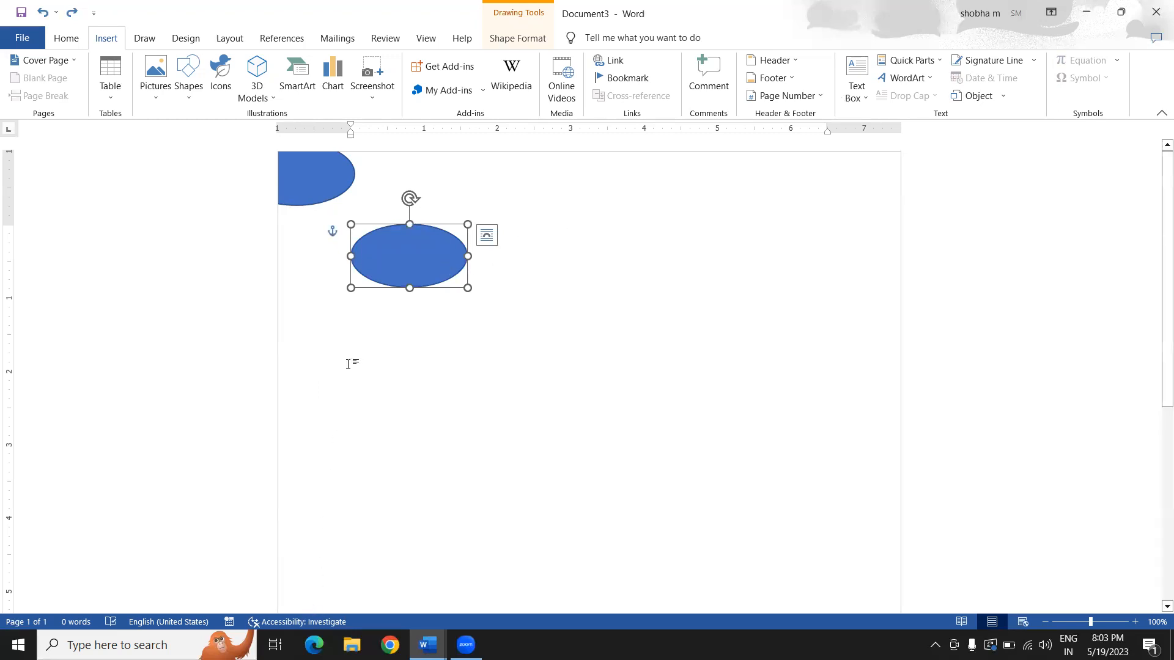
Move the copied oval to the left page edge near the 5-inch mark, and place another copy partly off the page's upper-right corner
left_click_drag(377, 292, 299, 591)
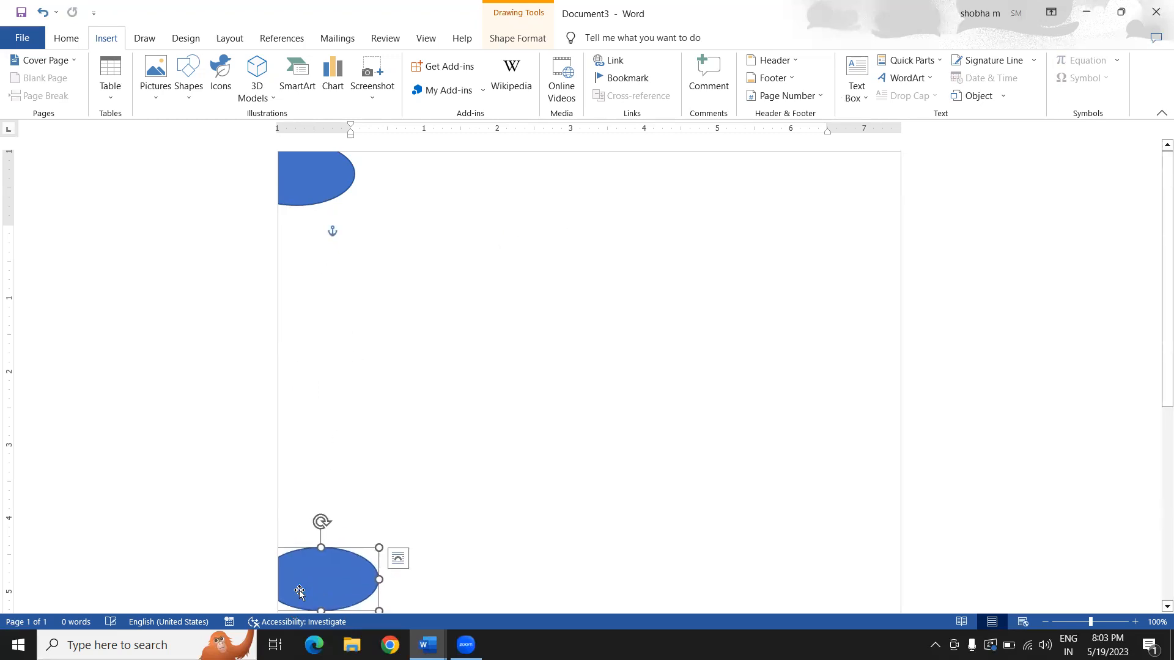
left_click(602, 265)
key("ctrl+v")
mouse_move(428, 263)
left_mouse_down()
mouse_move(723, 160)
mouse_move(1001, 136)
mouse_move(925, 203)
mouse_move(907, 170)
mouse_move(904, 186)
left_mouse_up()
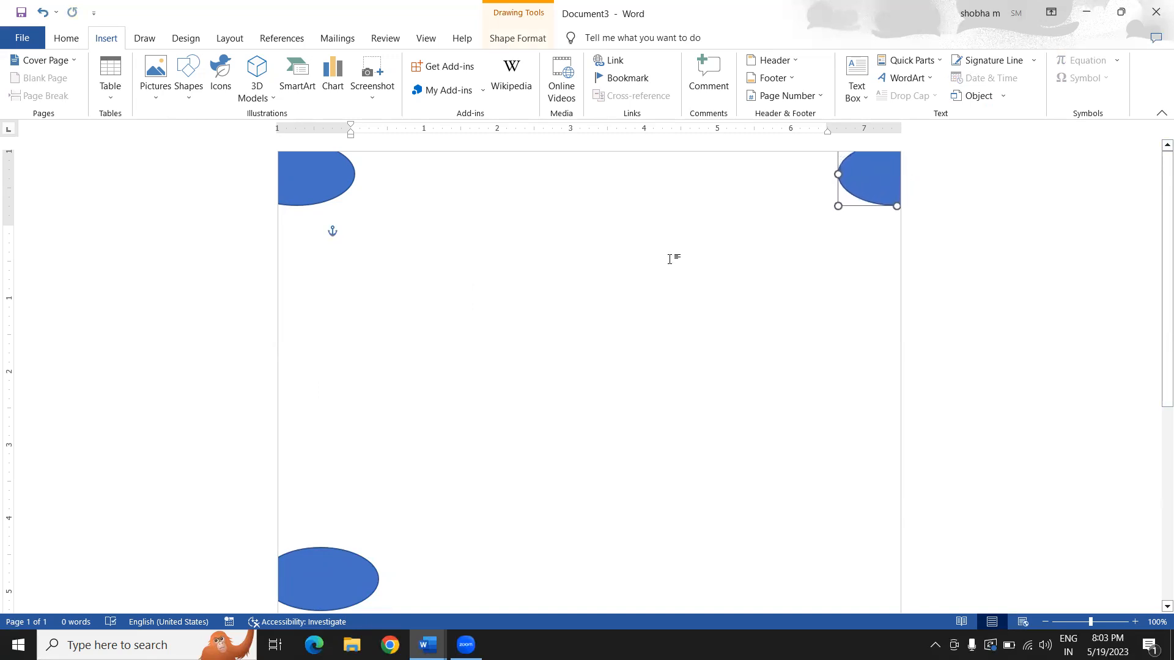
Paste another oval and place it partly off the right page edge, roughly level with the lower-left oval
left_click(670, 257)
key("ctrl+v")
left_click_drag(398, 270, 874, 587)
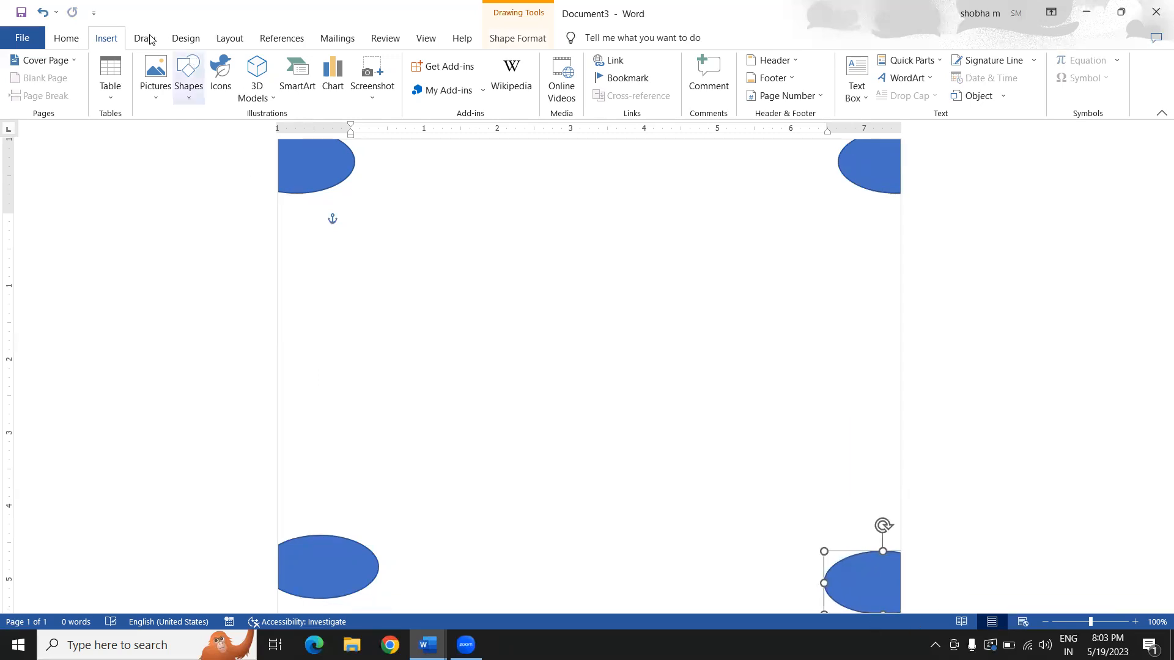
scroll(113, 48, "down", 1)
scroll(510, 98, "up", 1)
left_click(433, 86)
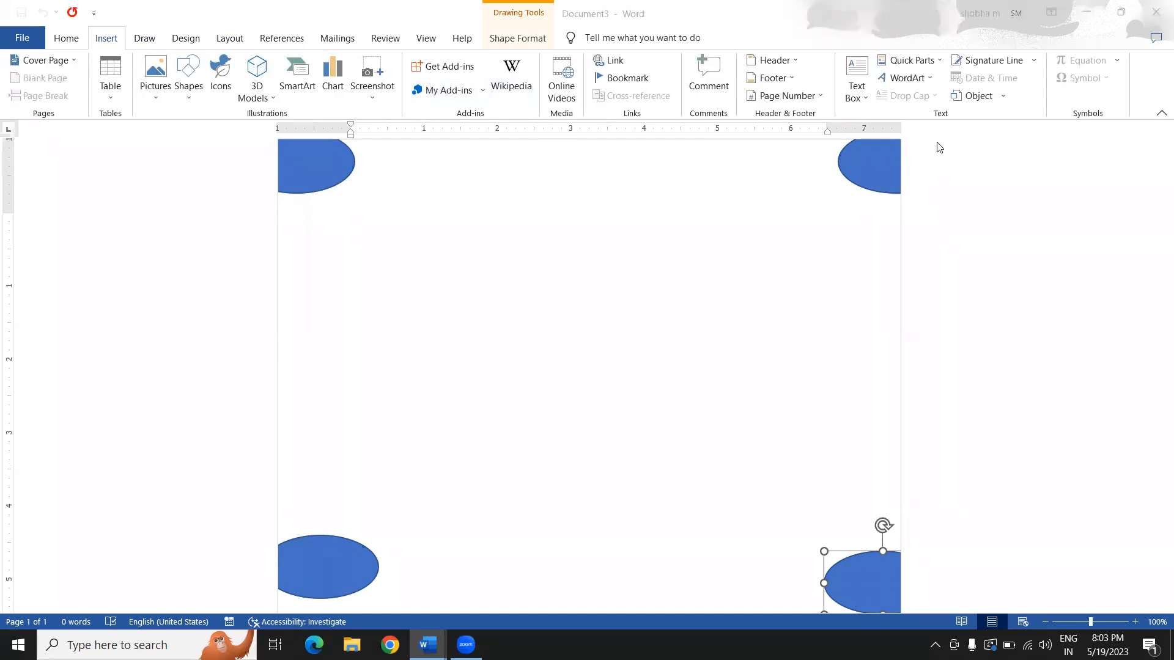
Apply the solid gold theme shape style from the second style row to the lower-right and upper-right ovals
left_click(531, 47)
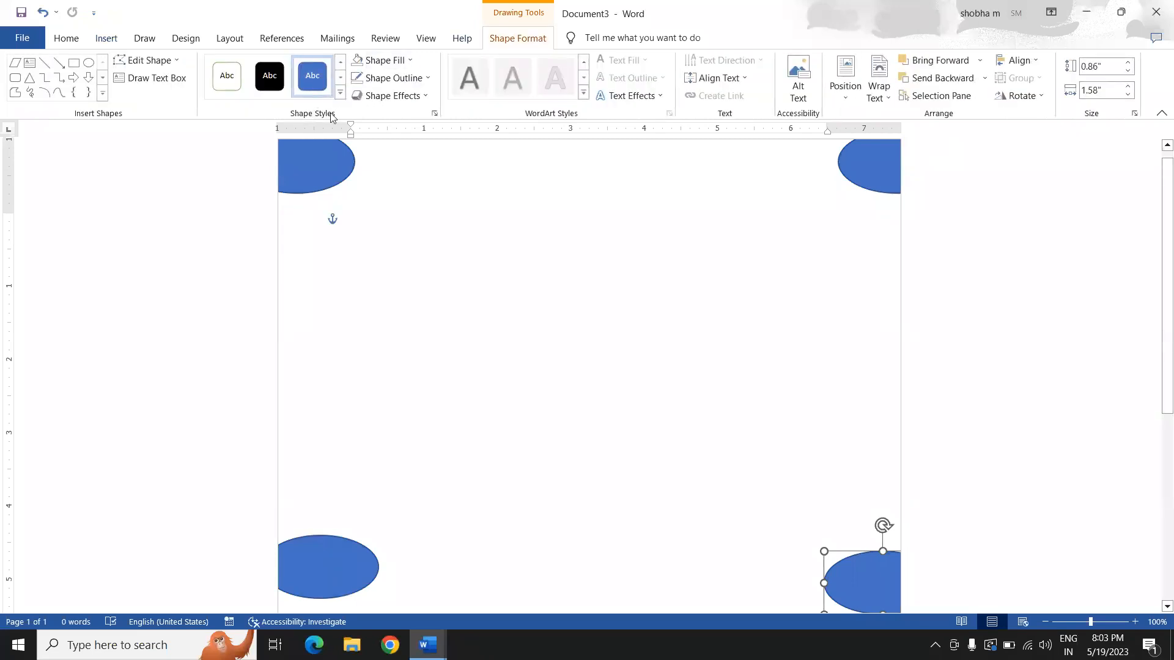
left_click(340, 93)
left_click(393, 166)
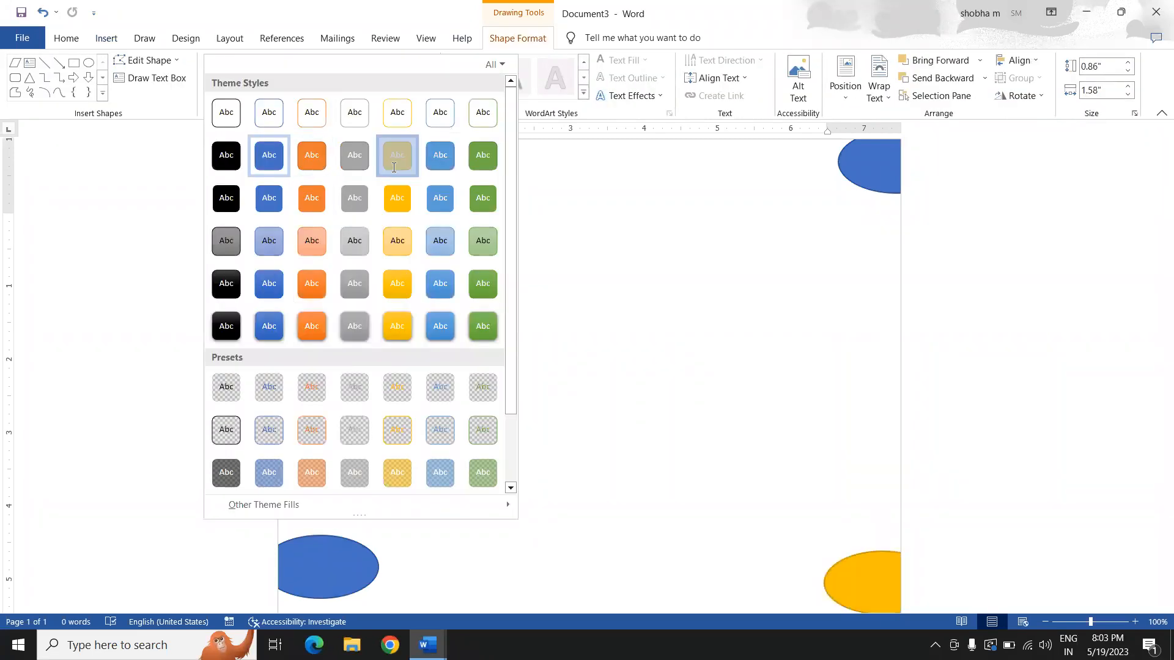
left_click(855, 173)
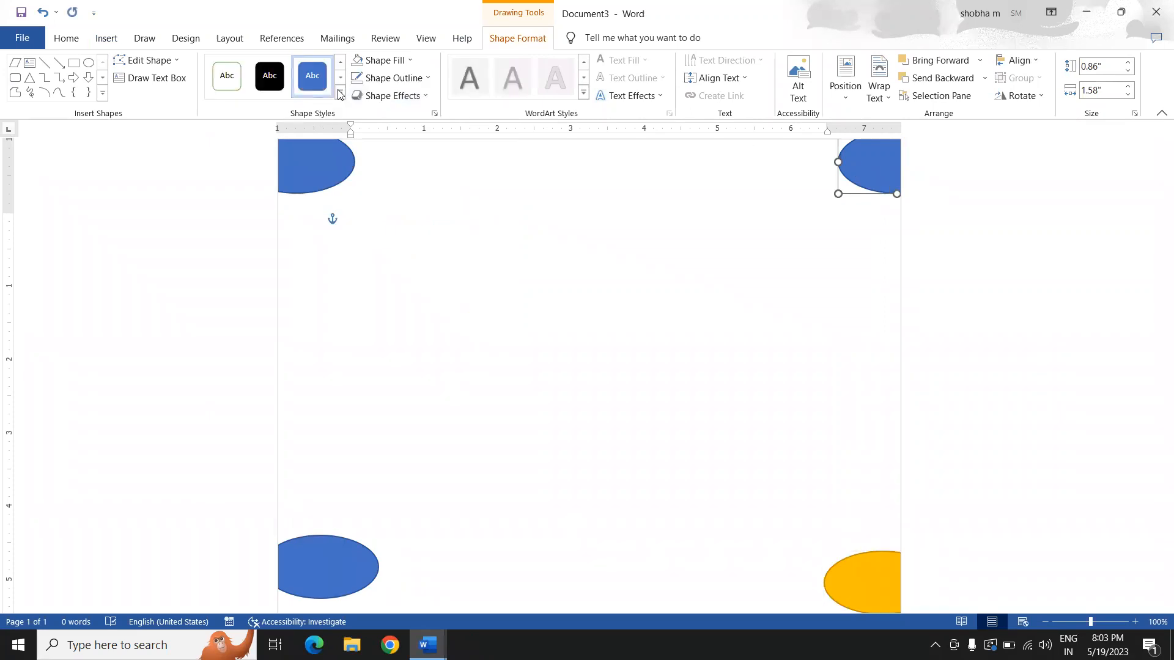
left_click(340, 92)
left_click(407, 173)
Apply the same solid gold theme shape style to the upper-left and lower-left ovals
left_click(296, 166)
left_click(340, 92)
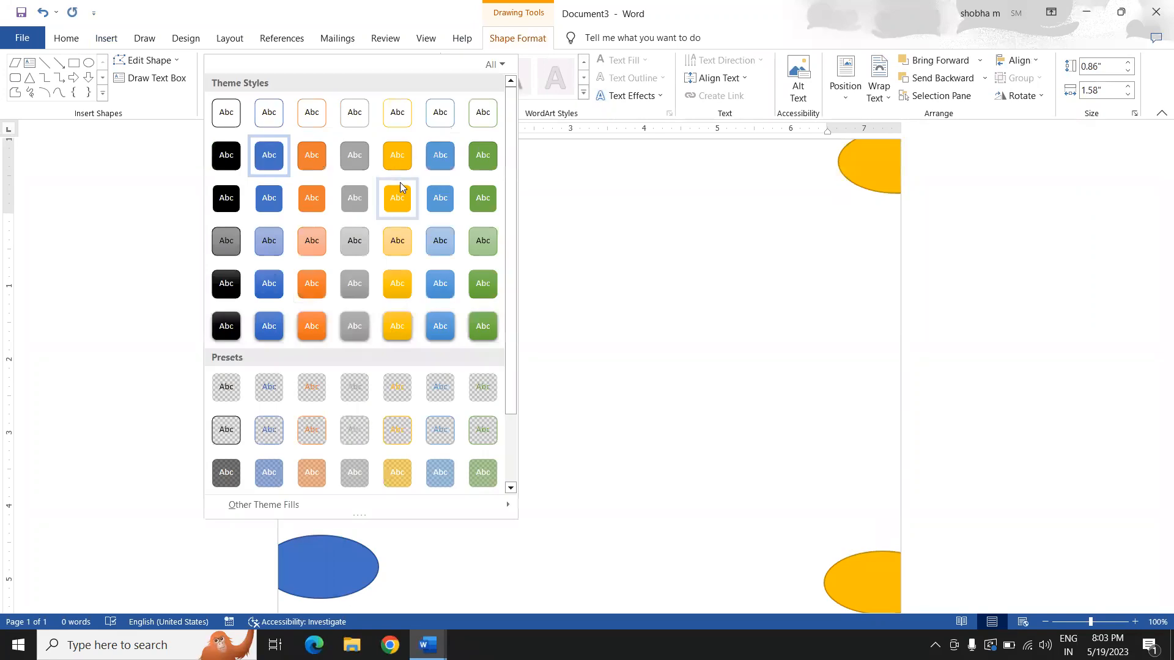
left_click(399, 173)
left_click(306, 581)
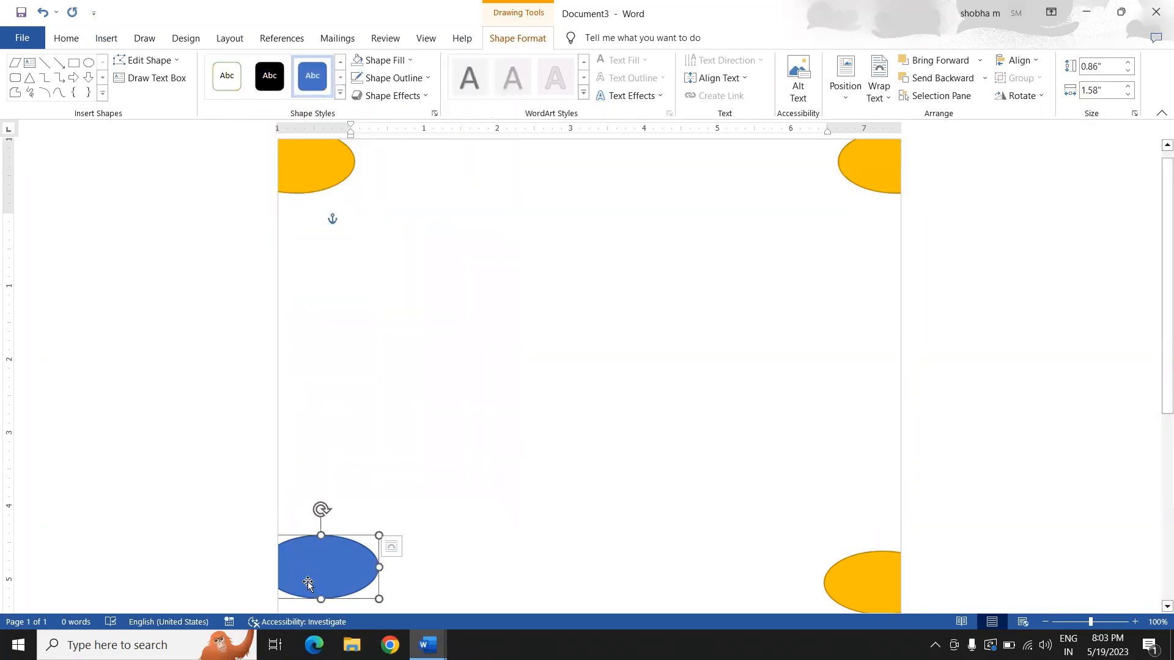
left_click(340, 92)
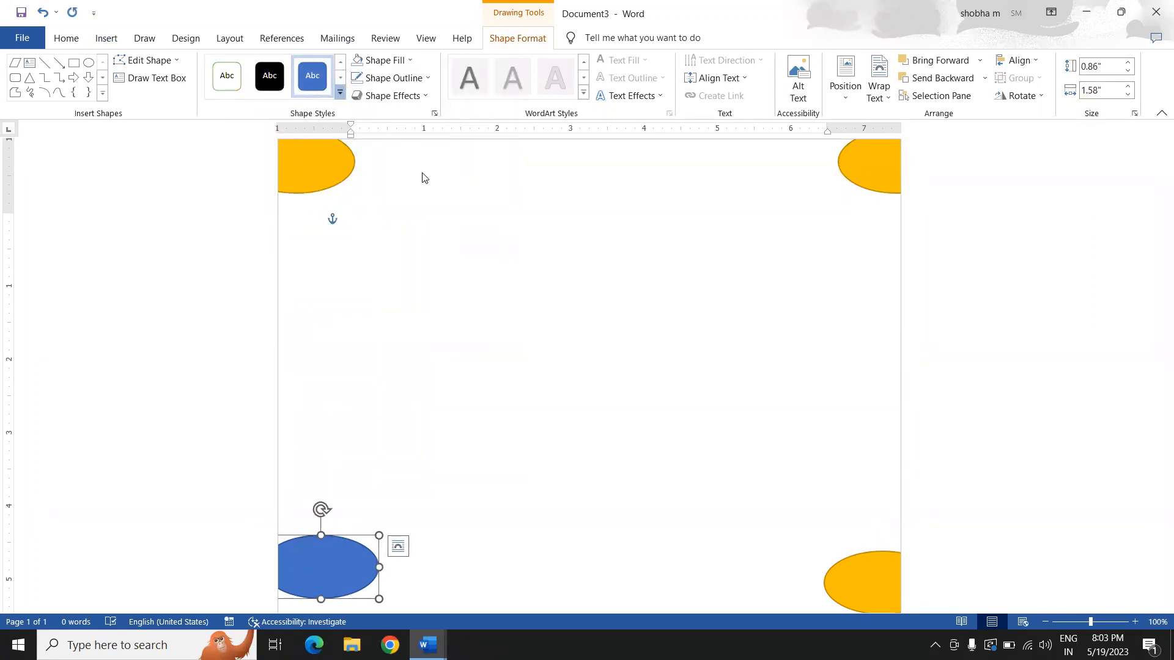
left_click(397, 168)
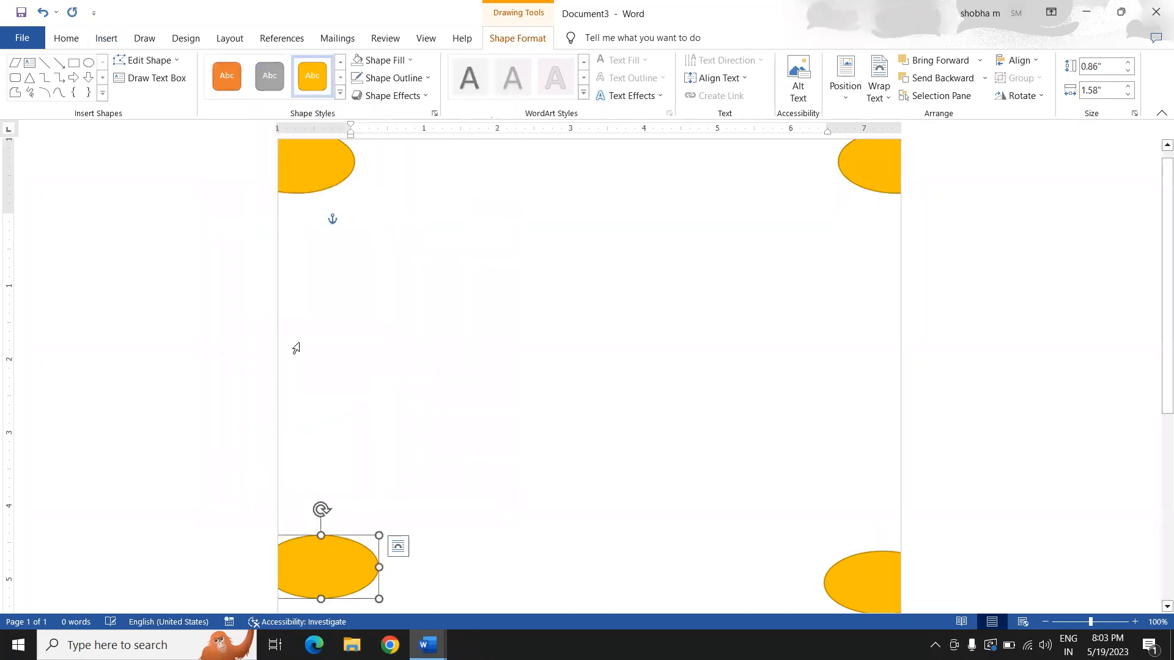
Set the lower-left and upper-left gold ovals to No Outline
left_click(417, 77)
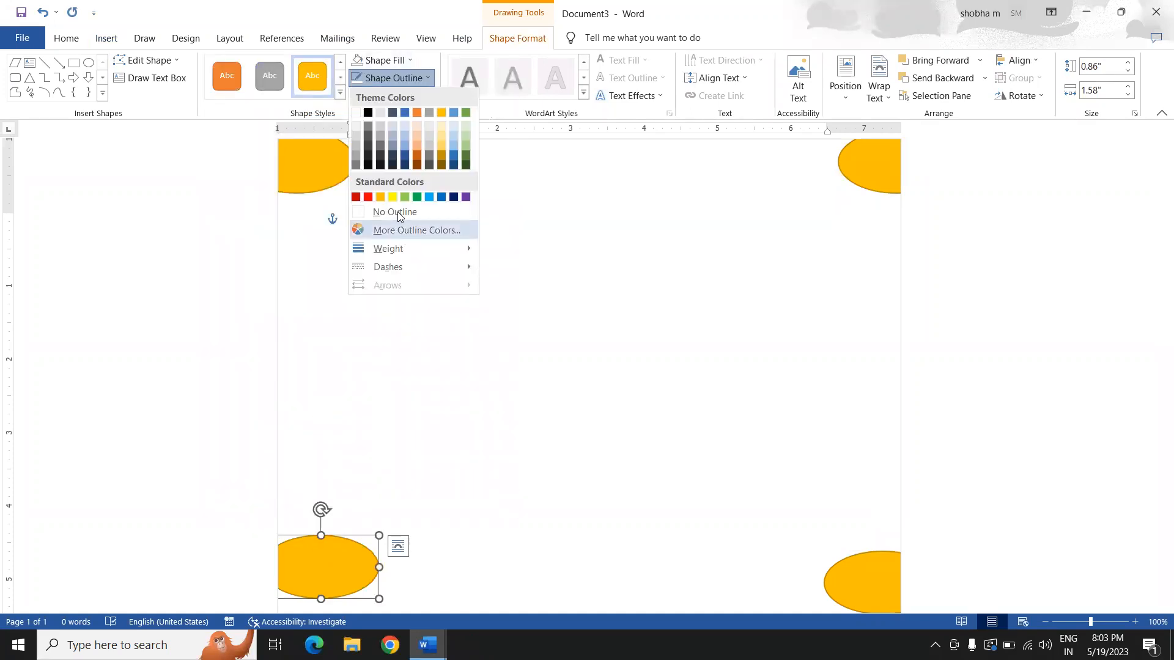
left_click(444, 212)
left_click(321, 173)
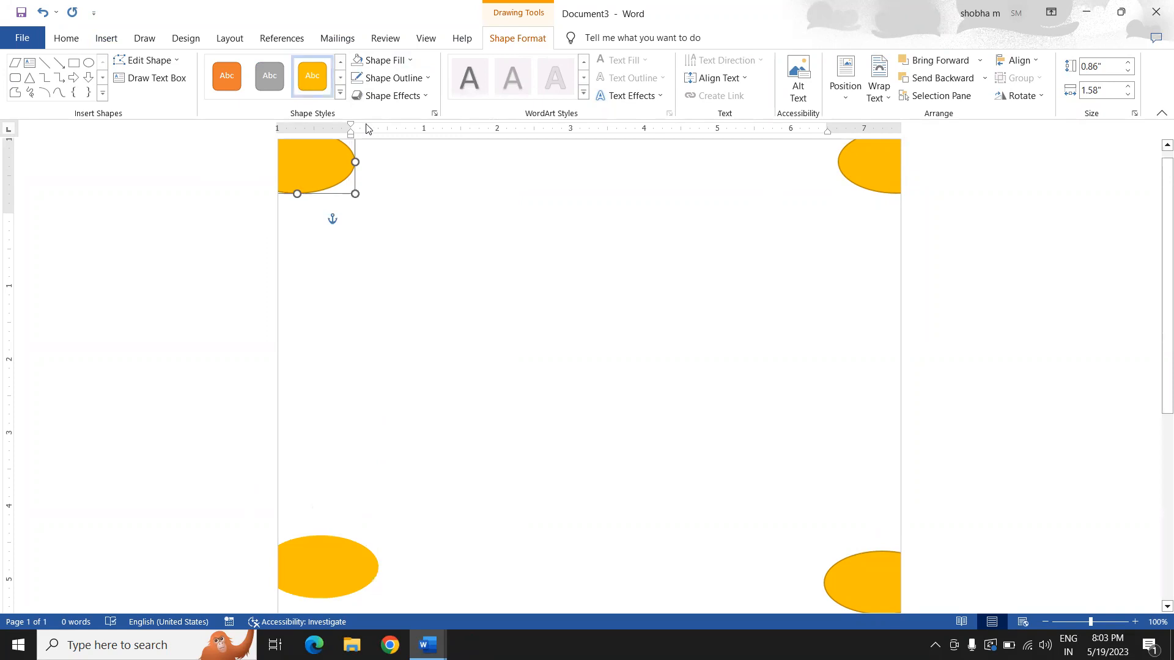
left_click(395, 77)
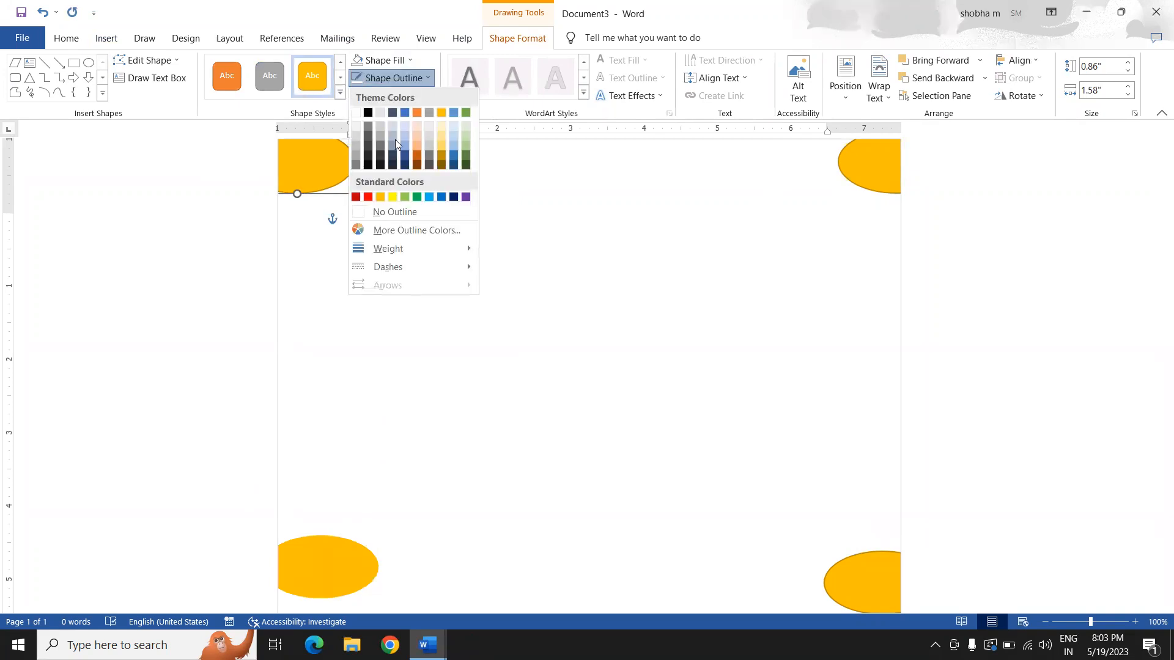
left_click(394, 218)
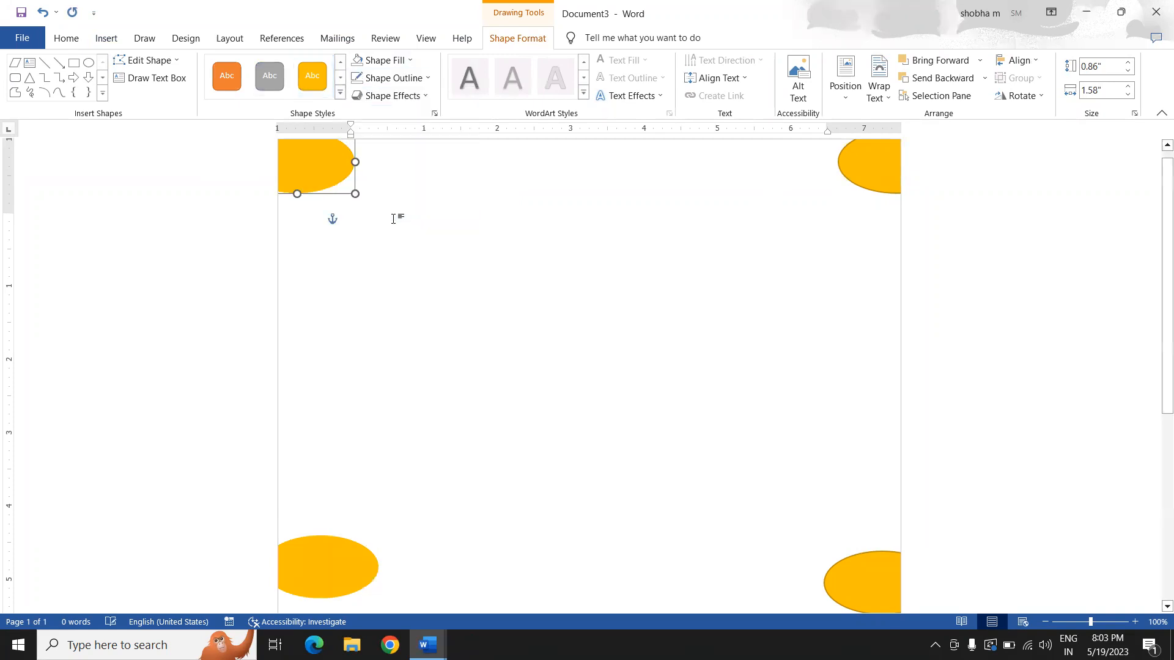
Set the lower-right and upper-right gold ovals to No Outline and deselect them
left_click(837, 575)
left_click(394, 78)
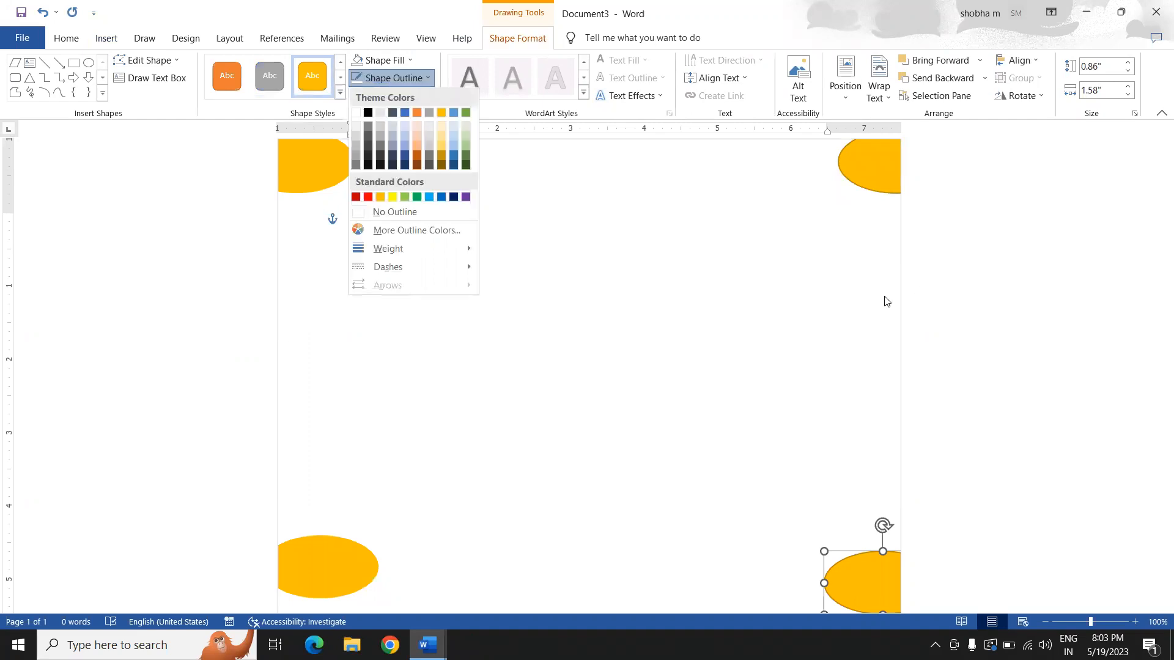
left_click(394, 212)
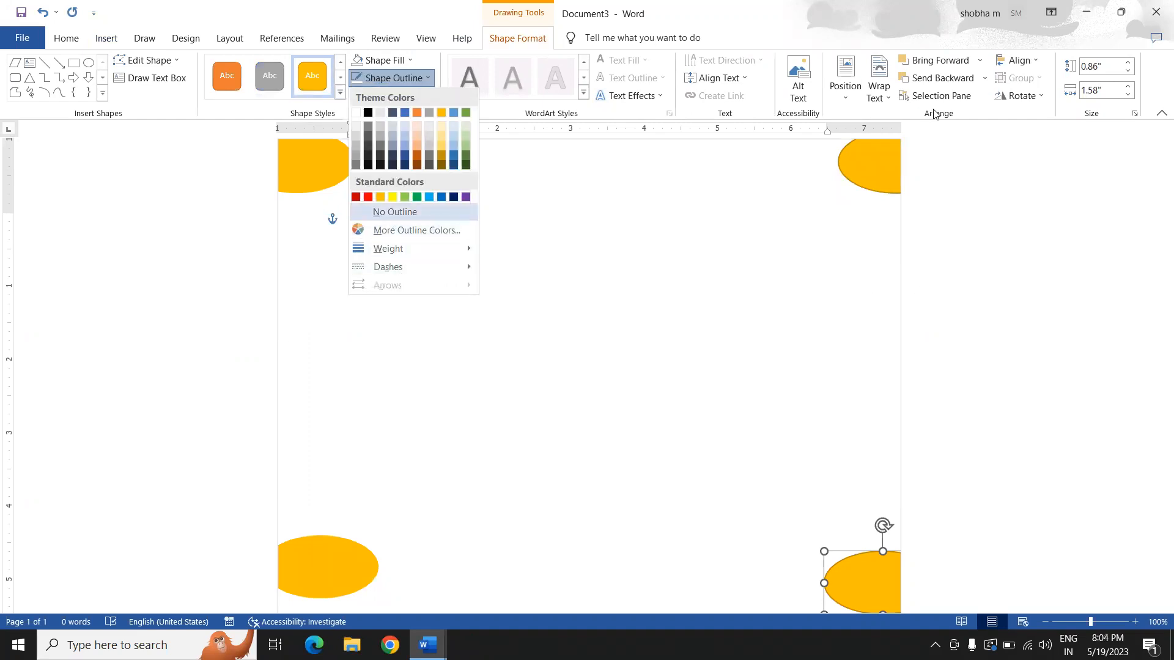
left_click(842, 176)
left_click(394, 78)
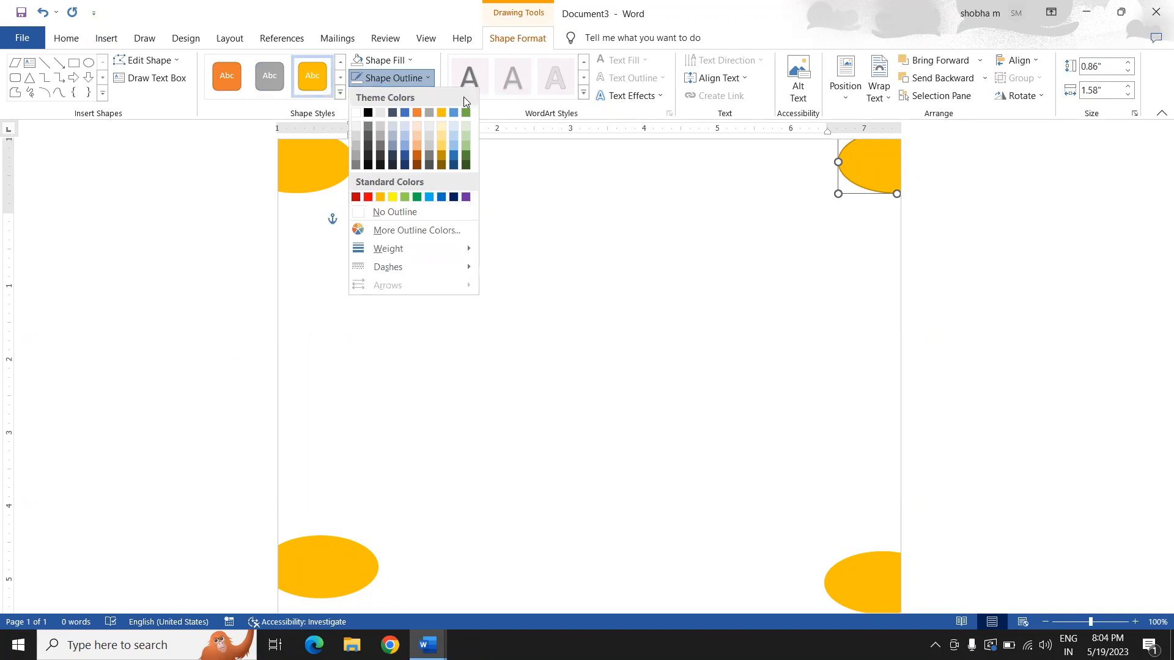
left_click(394, 212)
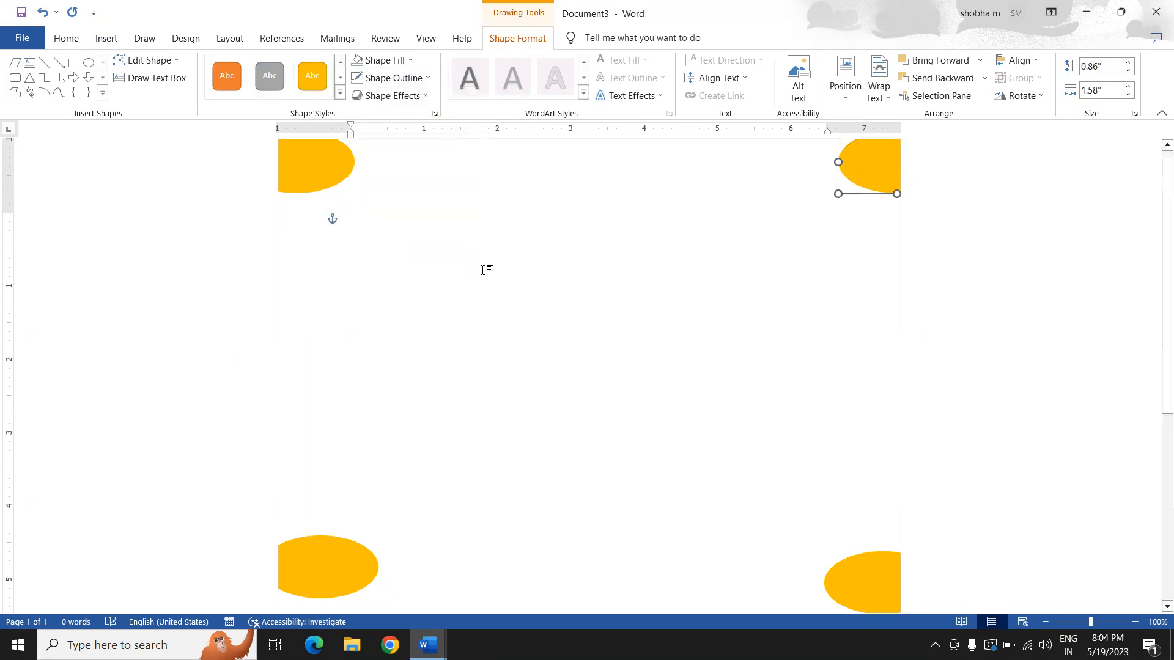
left_click(482, 269)
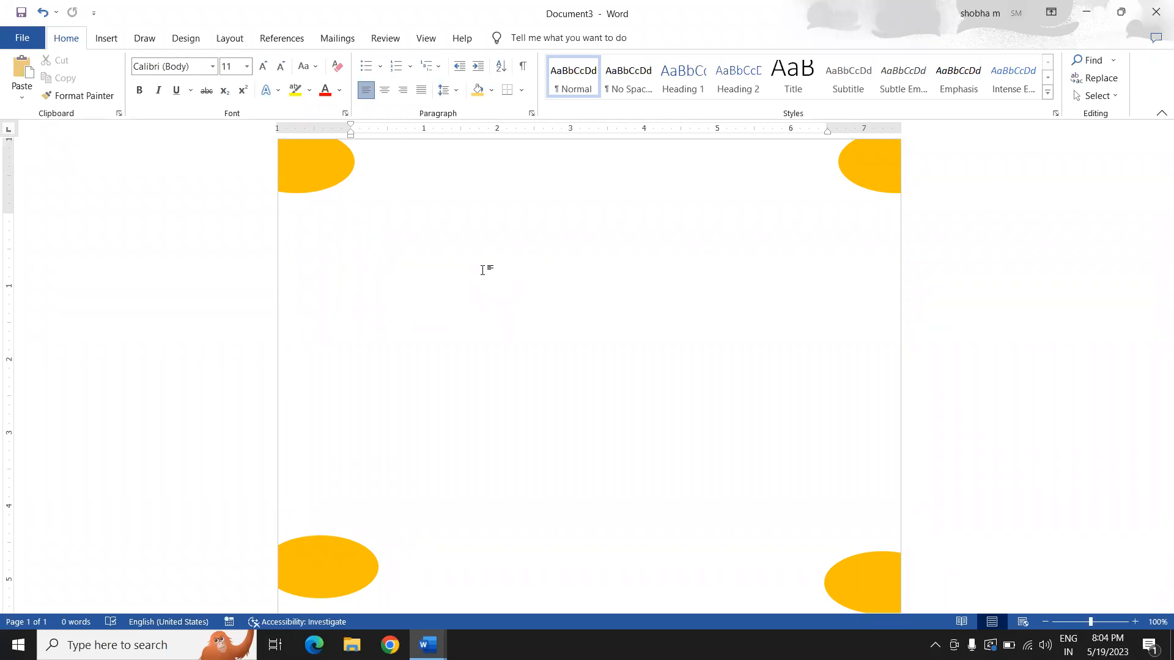
Insert a blank page ahead of the page that holds the gold ovals
key("ctrl+a")
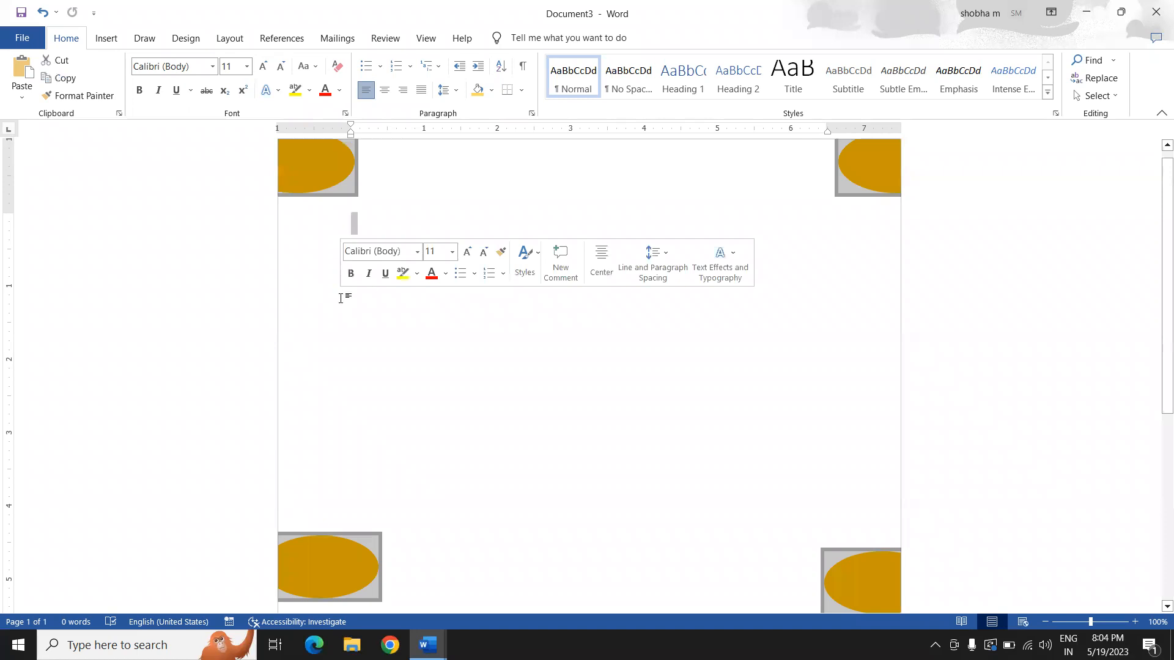
left_click(371, 306)
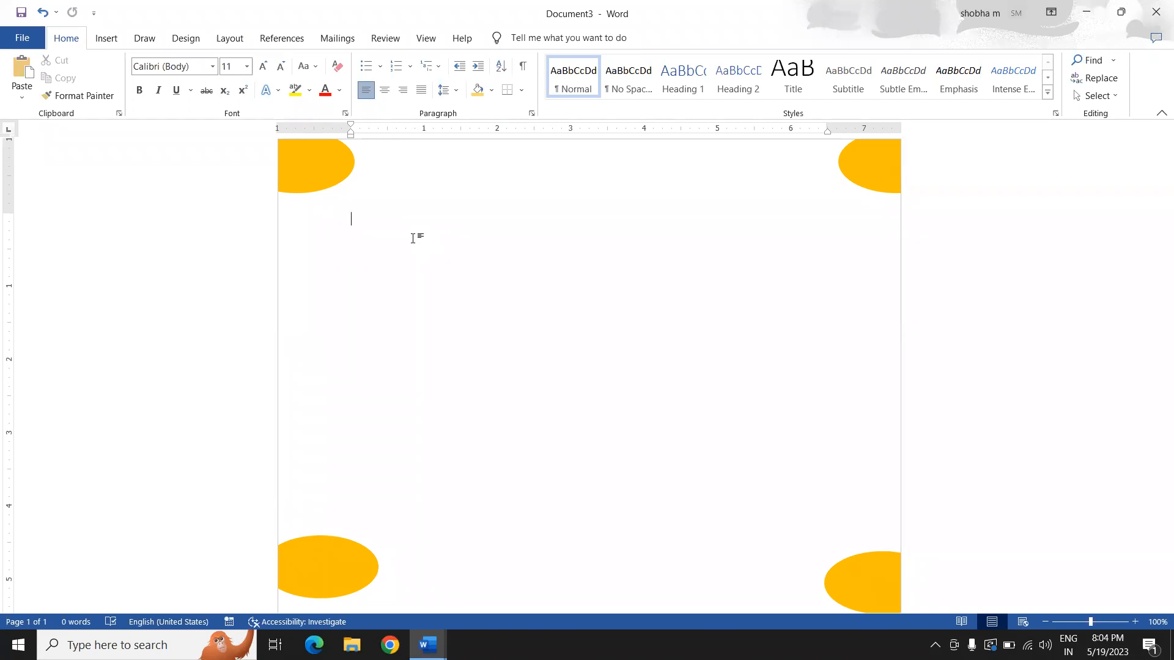
left_click(107, 38)
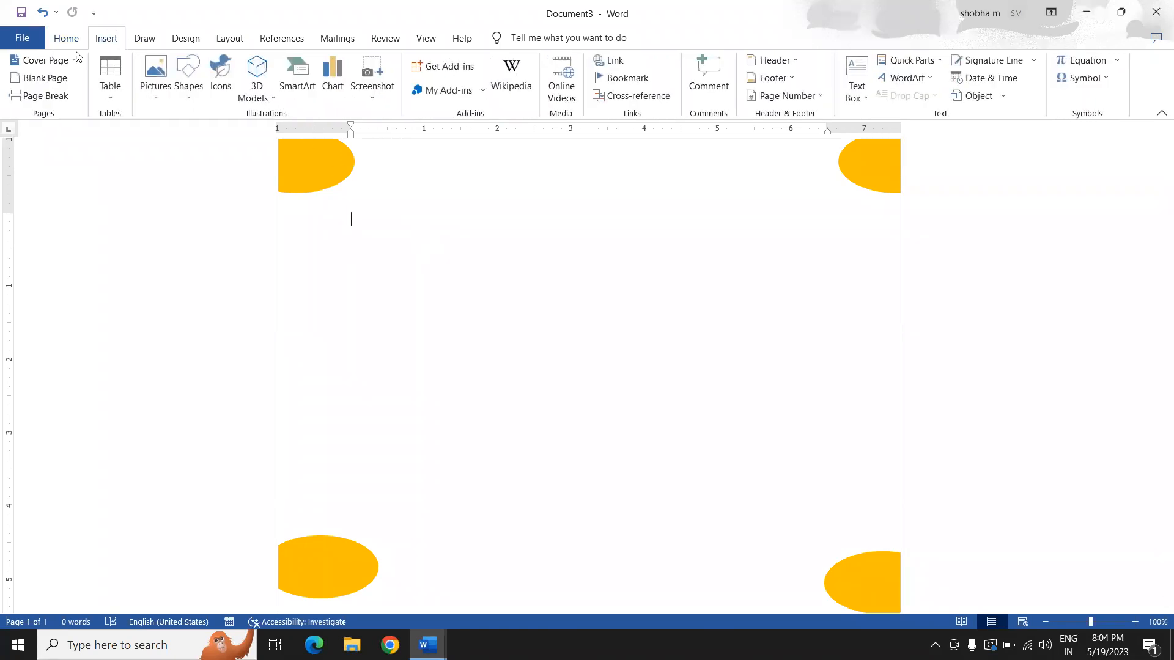
left_click(44, 76)
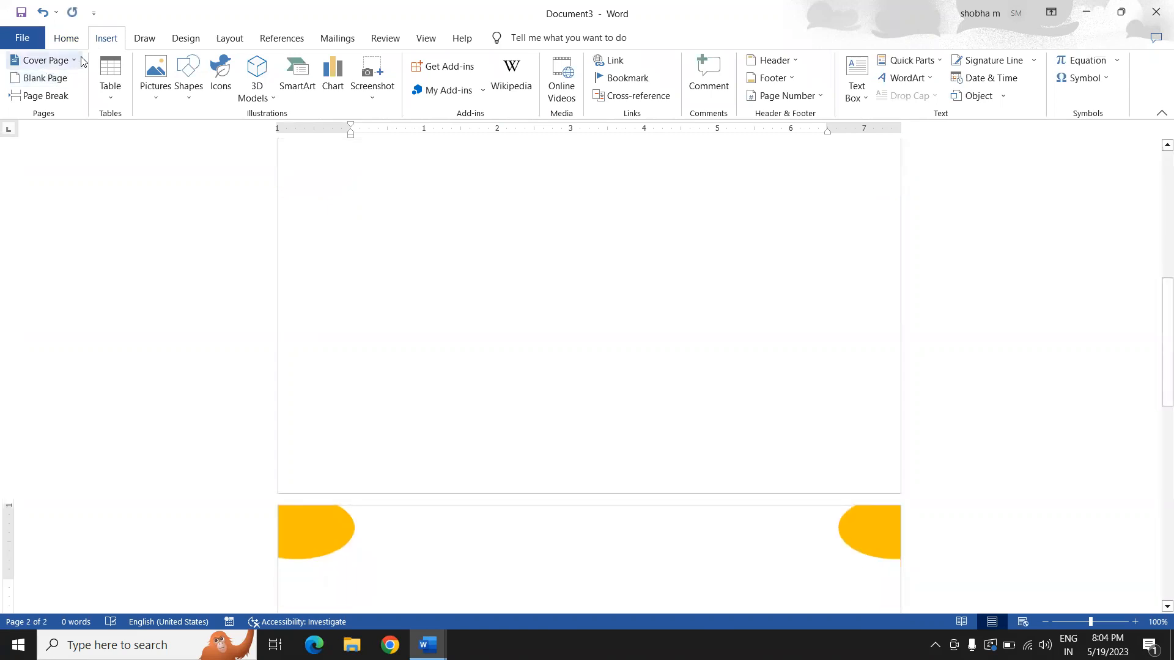
Browse the built-in cover page designs from Austin to Whisp without inserting one
left_click(70, 61)
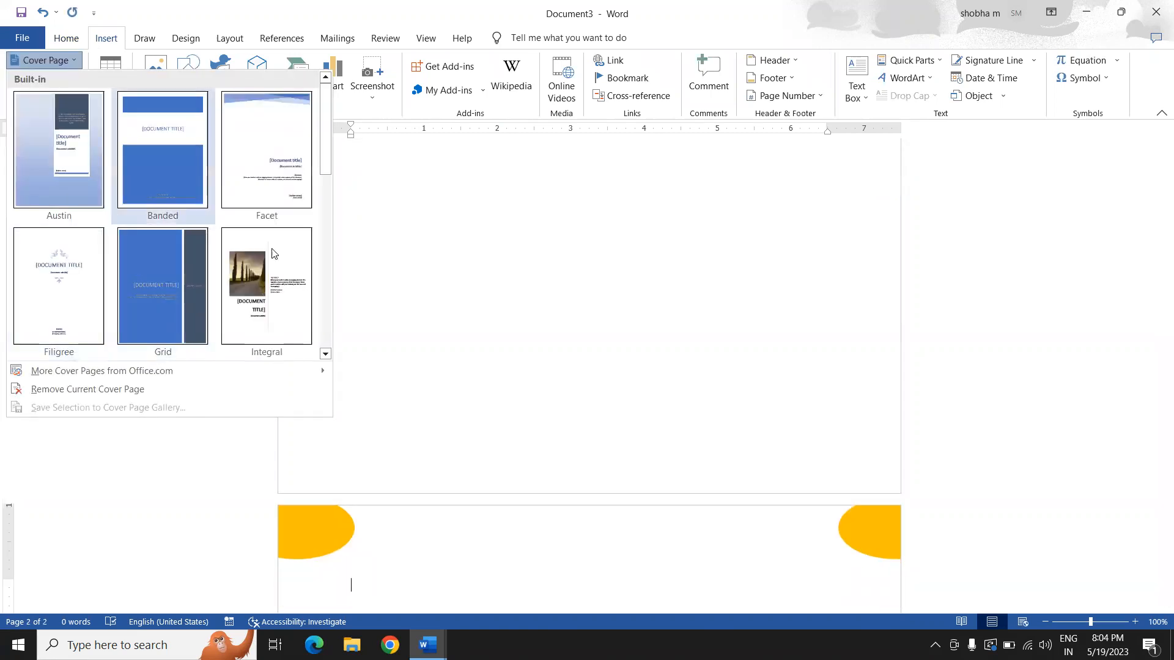
left_click(330, 231)
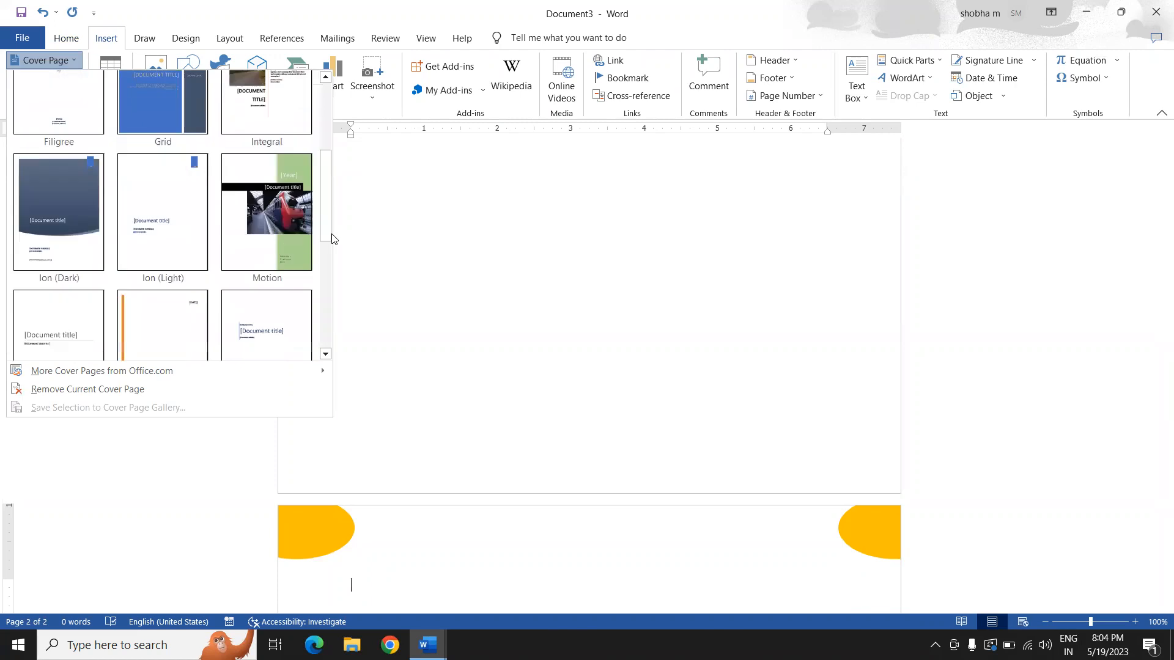
left_click_drag(322, 207, 313, 332)
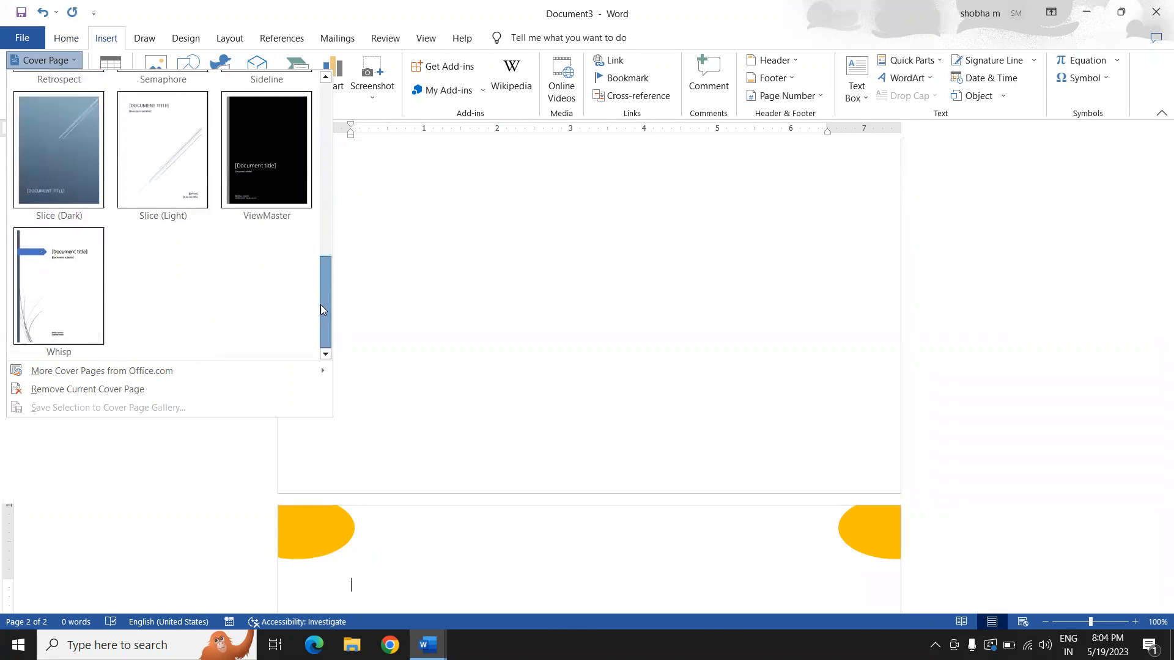
left_click_drag(324, 271, 315, 118)
scroll(306, 214, "down", 3)
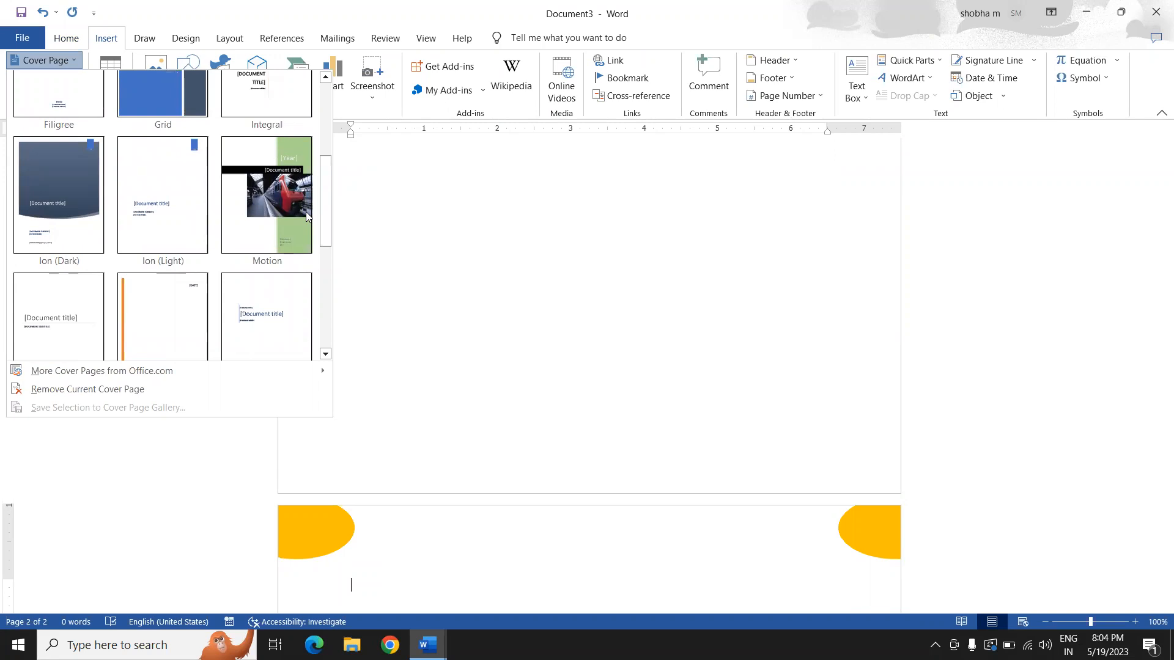
left_click(475, 341)
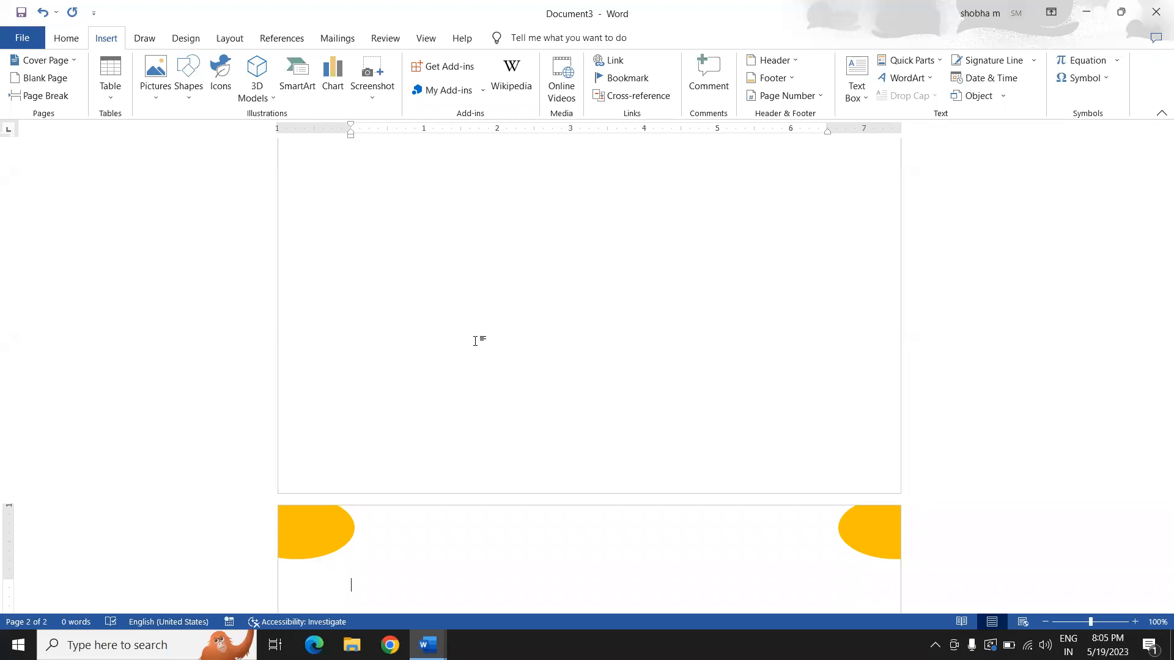
Try moving the two upper ovals onto the bottom corners of the preceding blank page, and undo both moves
left_click_drag(301, 521, 311, 456)
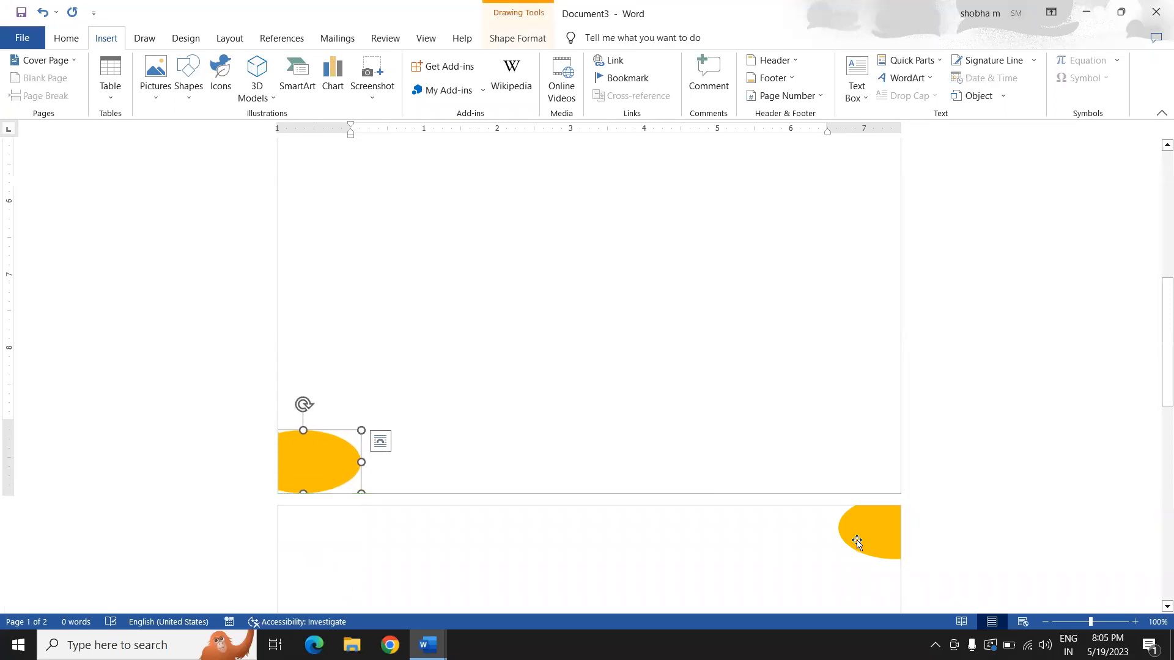
left_click_drag(857, 490, 850, 476)
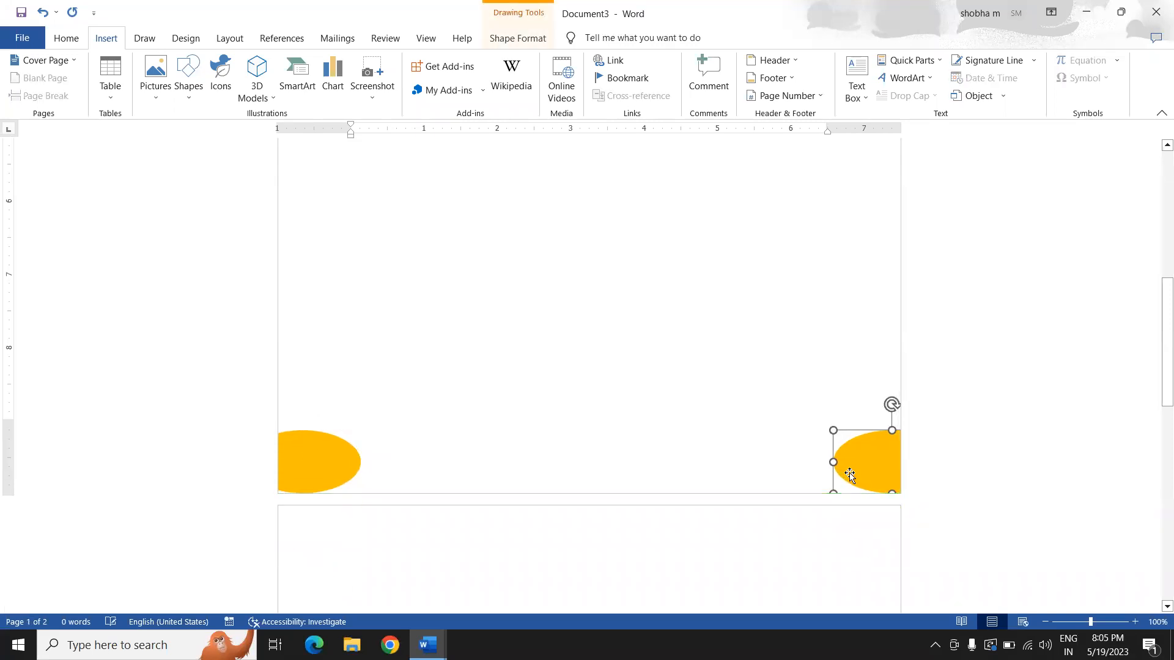
key("ctrl+z")
key("ctrl+z")
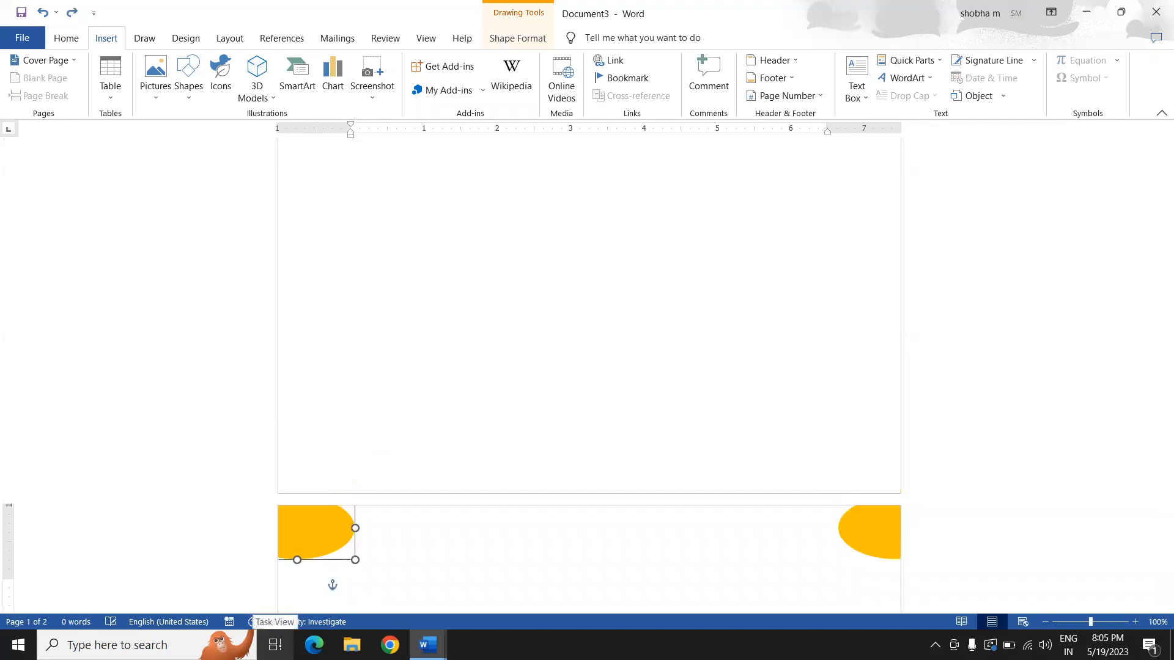
Show the print settings and print preview for Document3
left_click(367, 405)
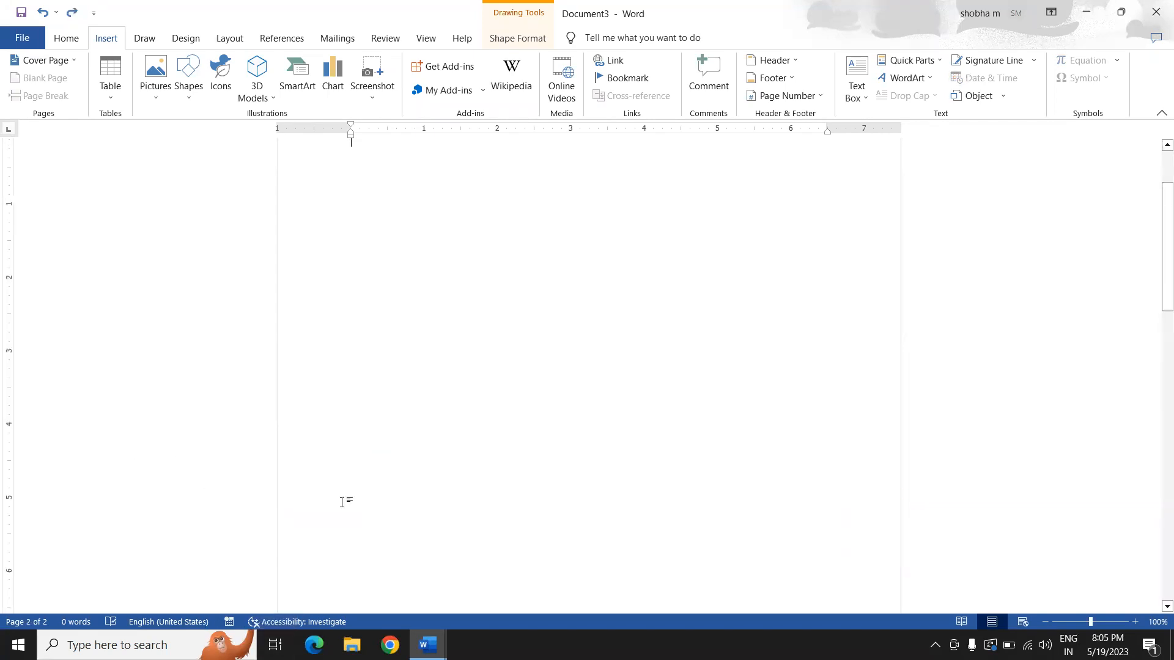
left_click(353, 386)
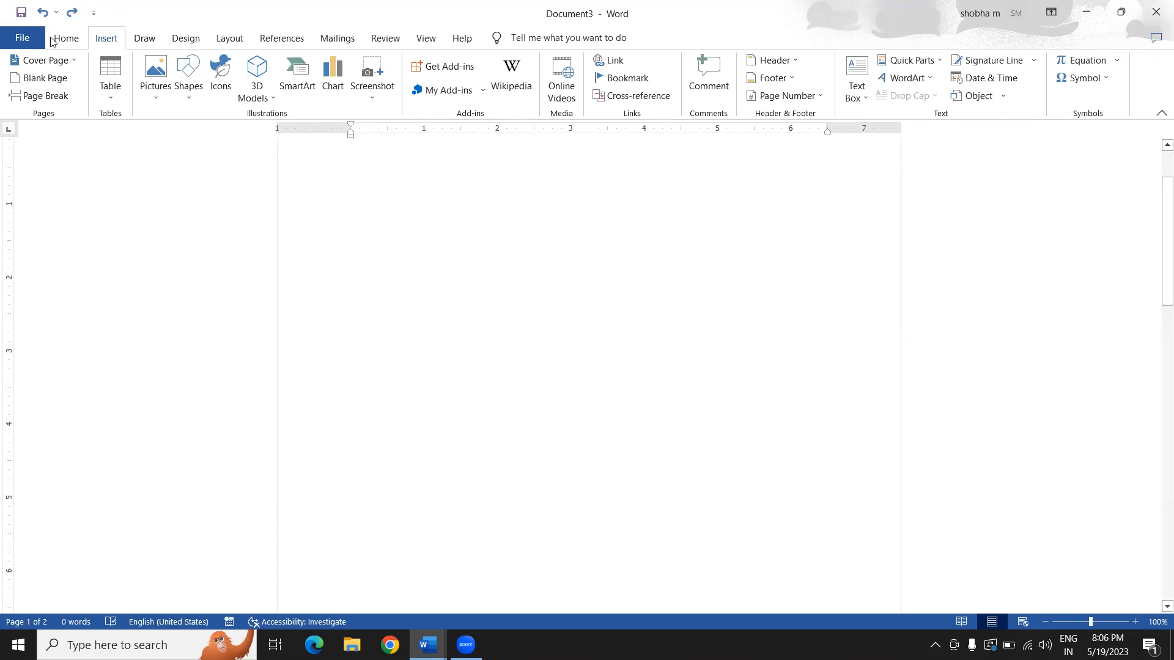
left_click(22, 38)
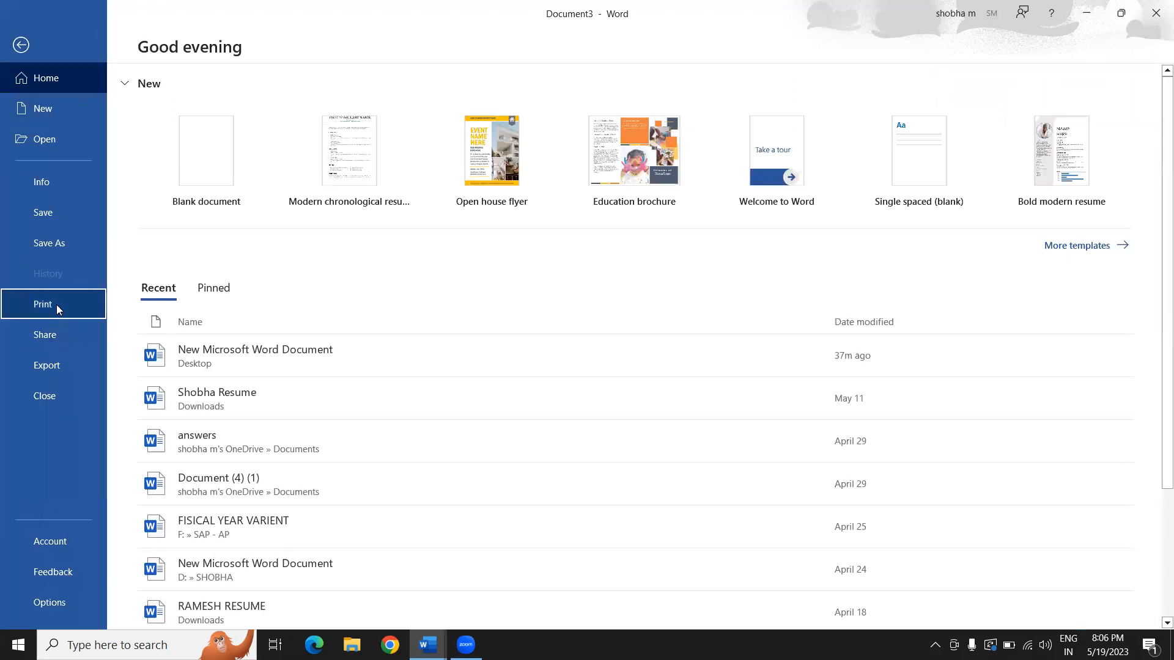
left_click(56, 305)
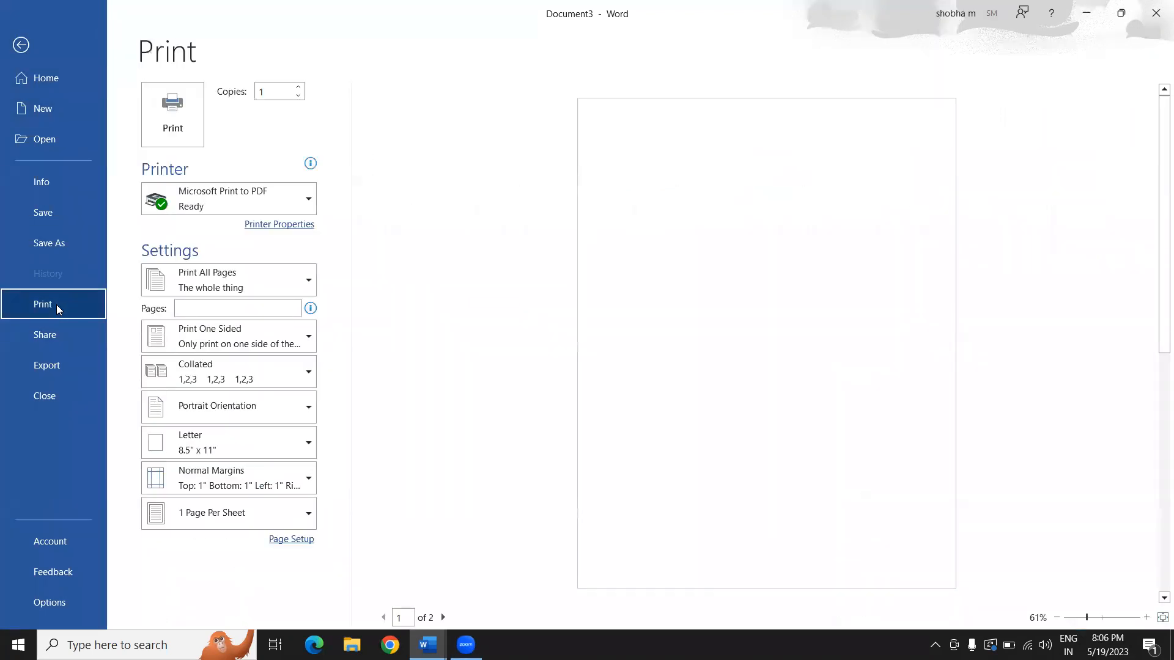